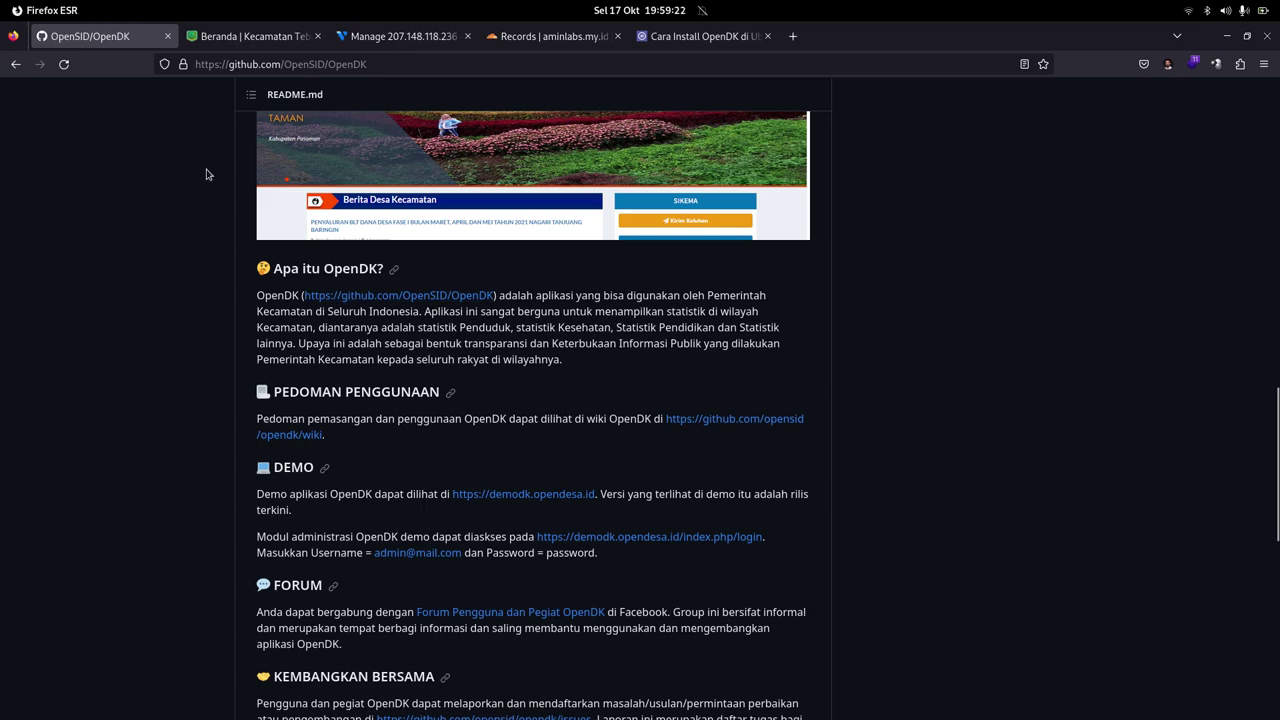
Step: Switch from the OpenDK GitHub README to the Kecamatan Tebas district website
{"action": "left_click", "coordinate": [215, 40]}
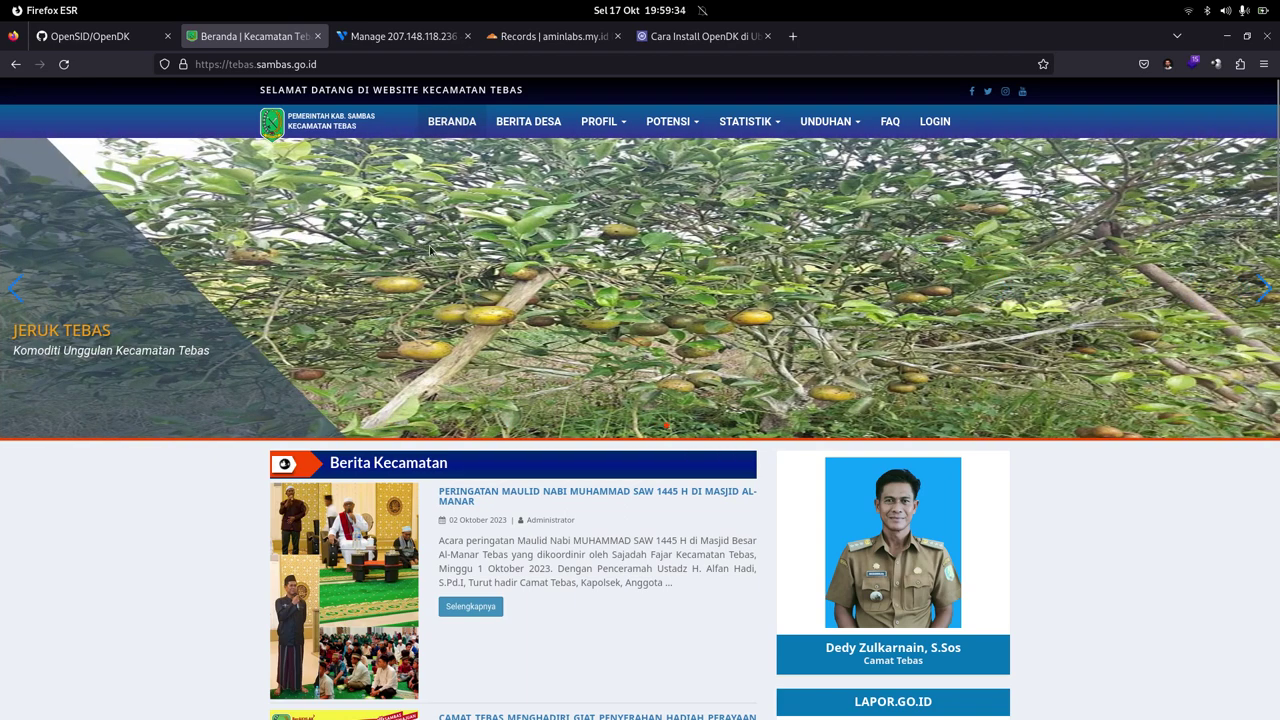
Step: Browse the Kecamatan Tebas Penduduk statistics charts, then switch to the Vultr server page
{"action": "mouse_move", "coordinate": [745, 121]}
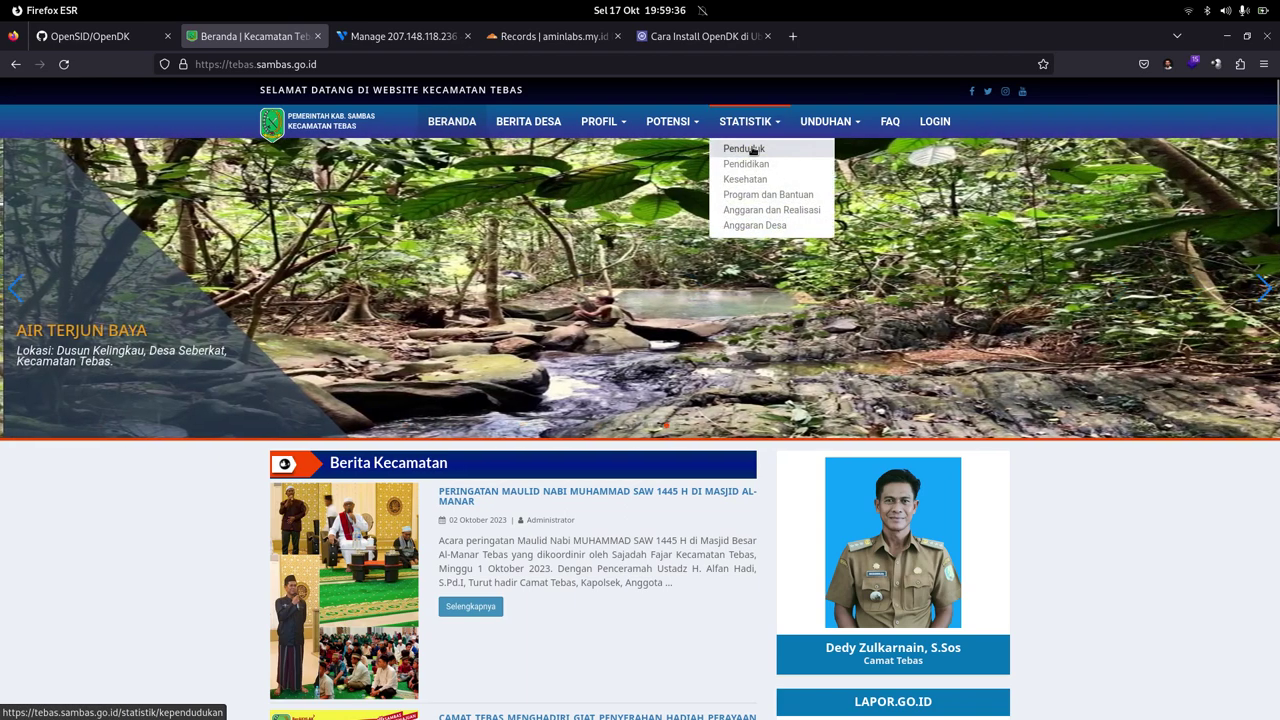
{"action": "left_click", "coordinate": [753, 150]}
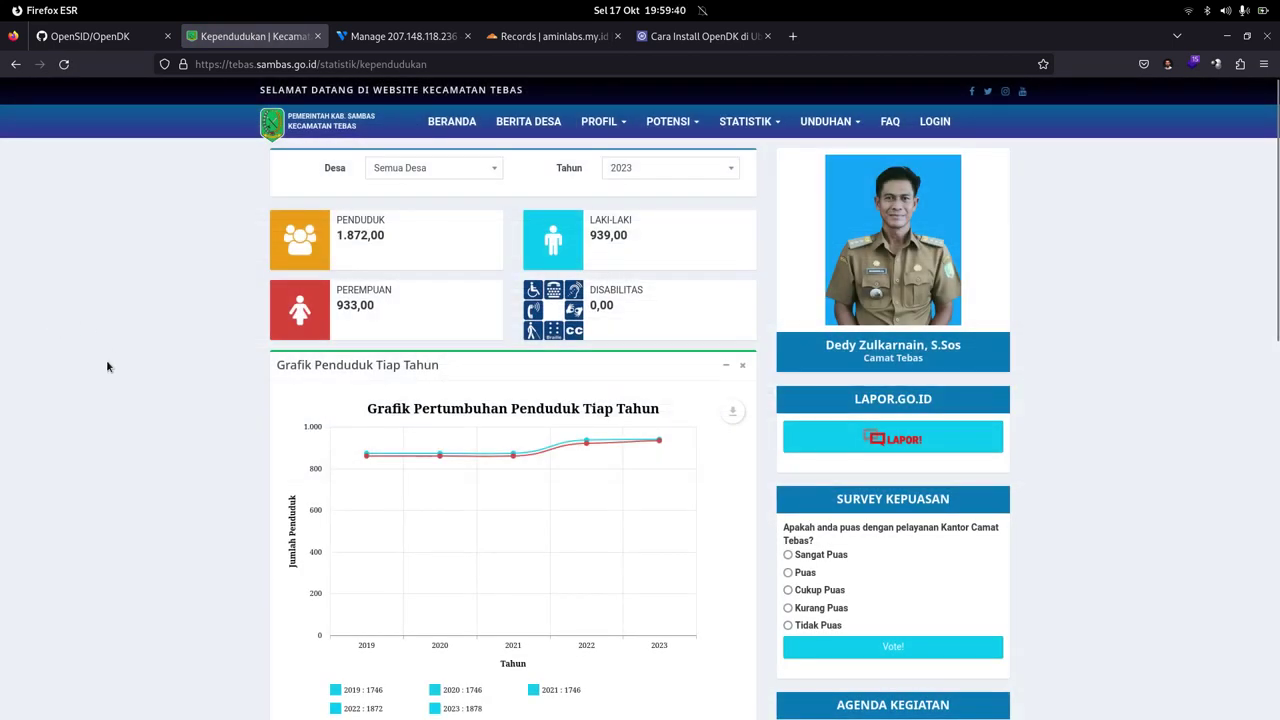
{"action": "scroll", "coordinate": [181, 342], "scroll_direction": "down", "scroll_amount": 2}
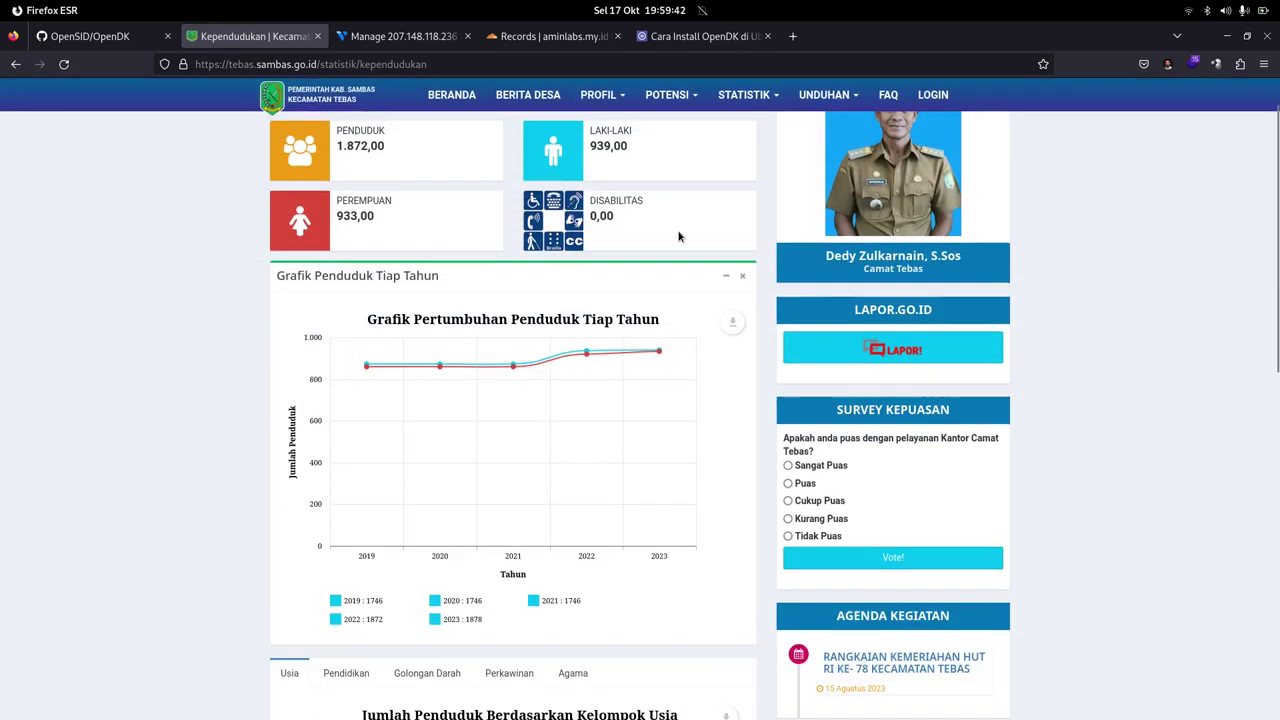
{"action": "scroll", "coordinate": [229, 391], "scroll_direction": "up", "scroll_amount": 2}
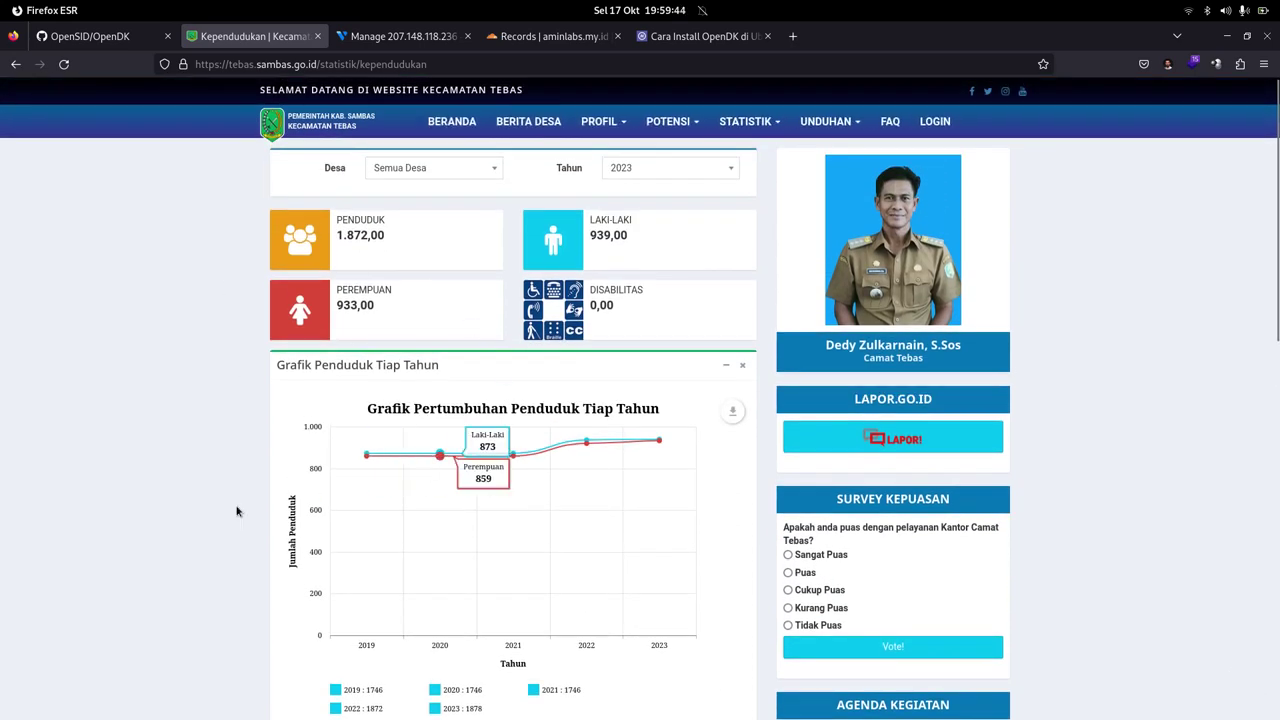
{"action": "scroll", "coordinate": [188, 512], "scroll_direction": "down", "scroll_amount": 4}
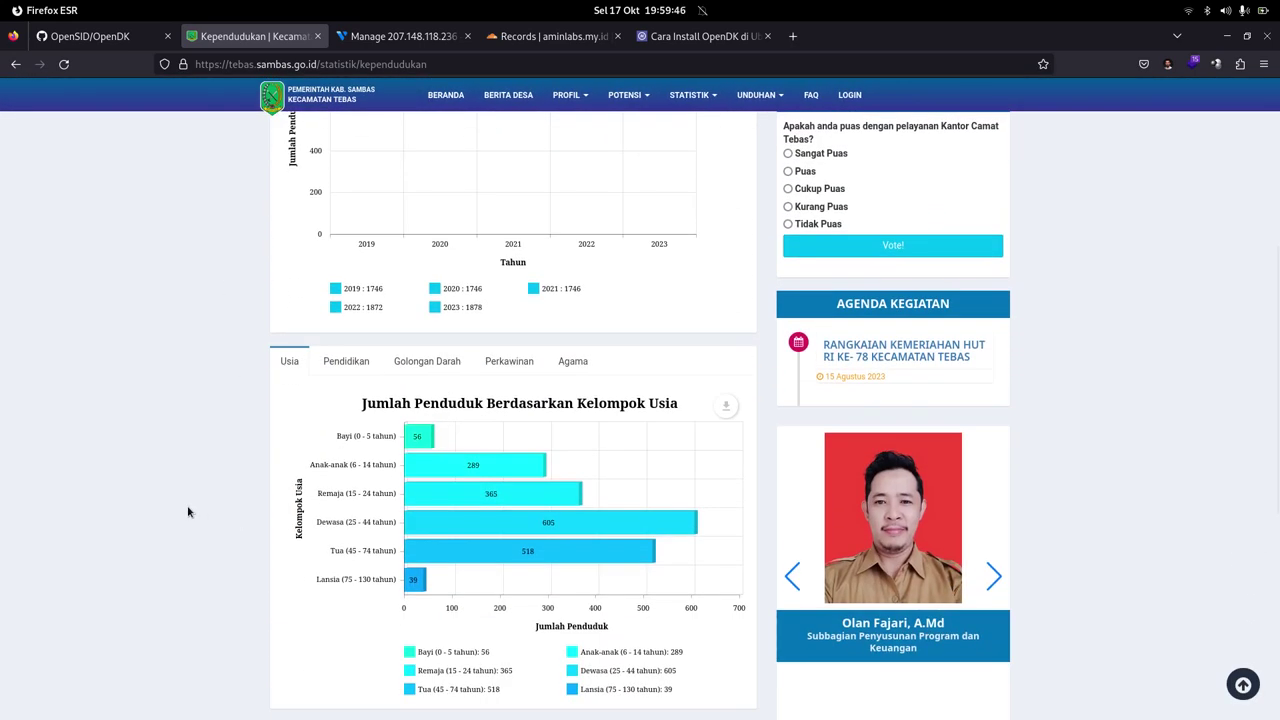
{"action": "scroll", "coordinate": [188, 512], "scroll_direction": "up", "scroll_amount": 4}
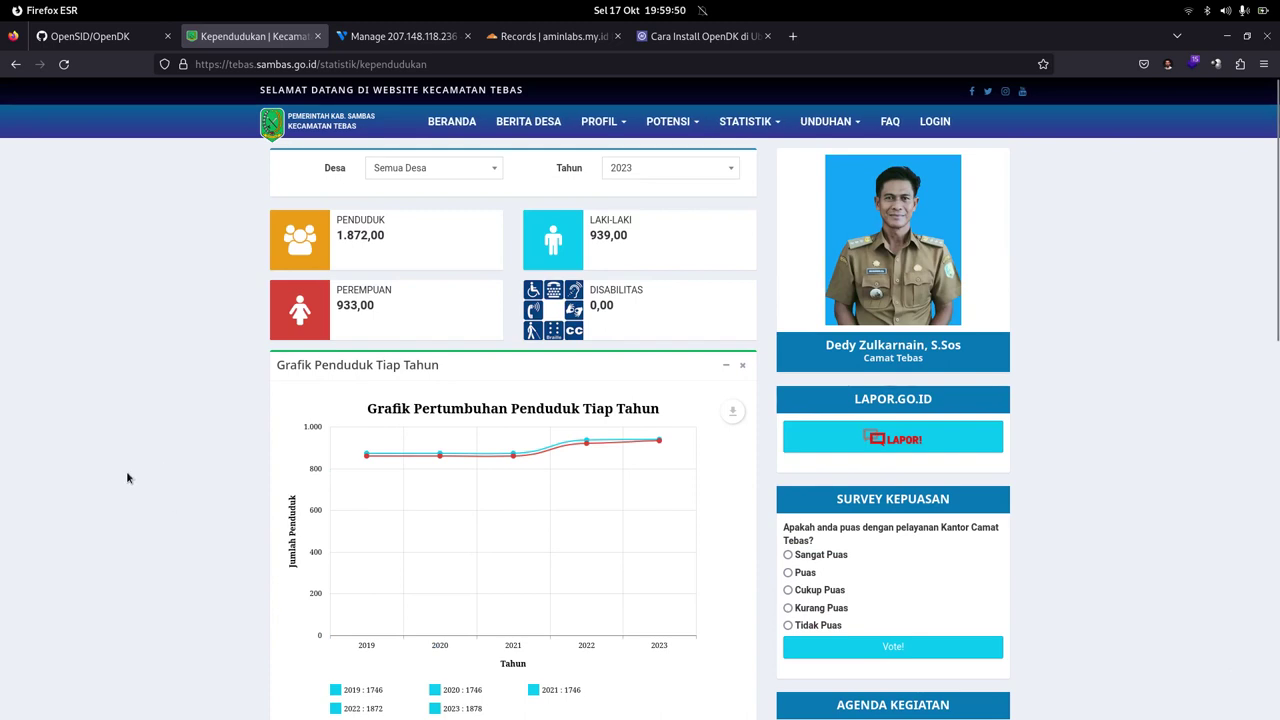
{"action": "left_click", "coordinate": [389, 40]}
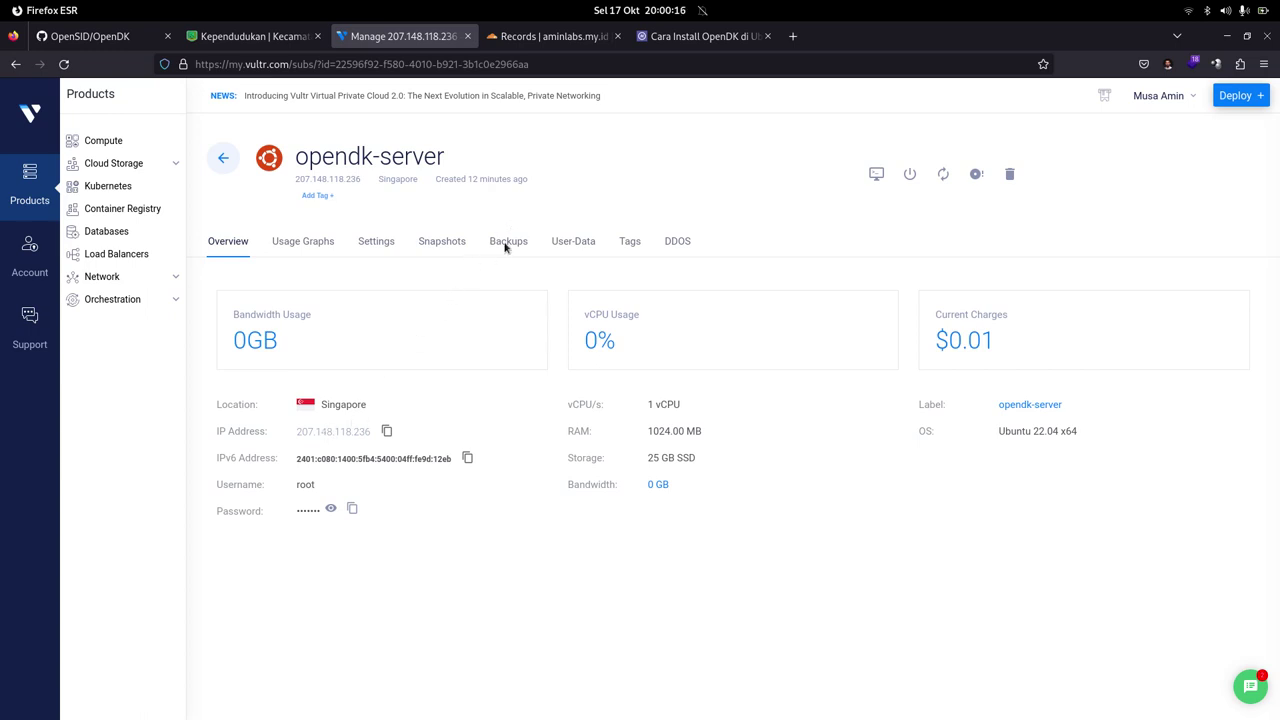
Step: Switch to the Cloudflare DNS records for aminlabs.my.id
{"action": "left_click", "coordinate": [535, 40]}
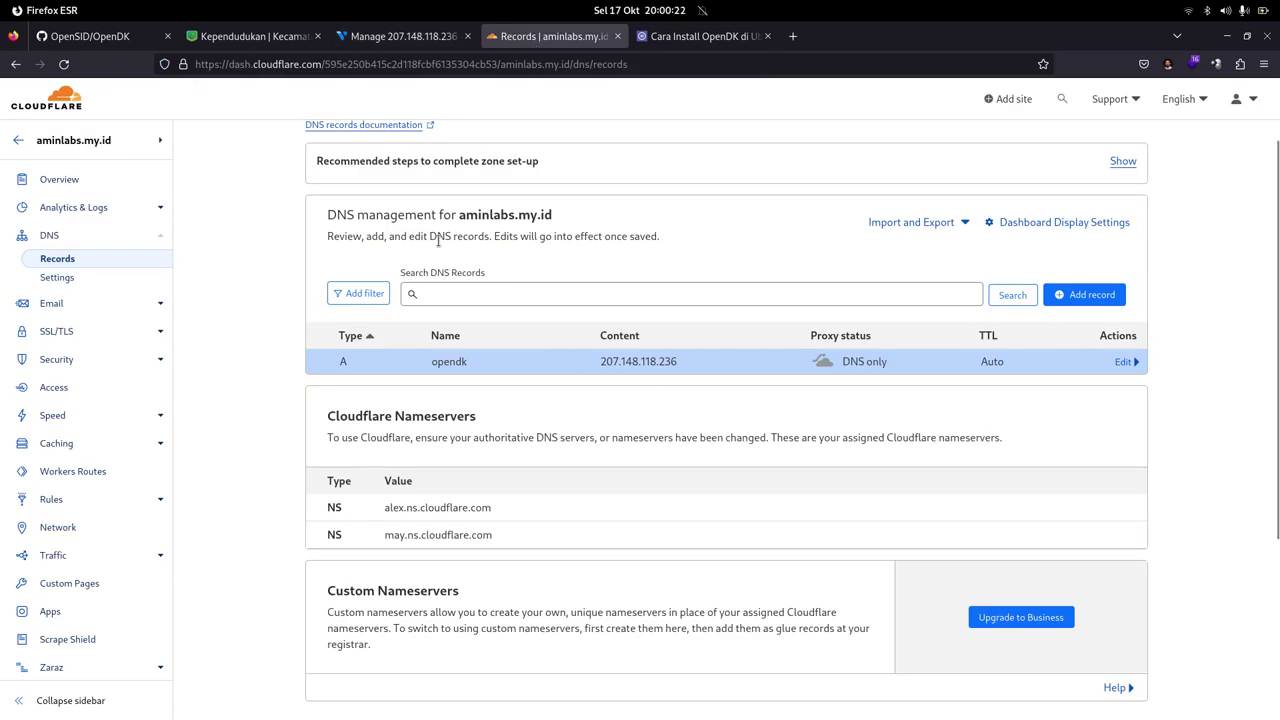
Step: Check the opendk A record at the top of Cloudflare DNS, then return to Vultr
{"action": "scroll", "coordinate": [470, 247], "scroll_direction": "up", "scroll_amount": 2}
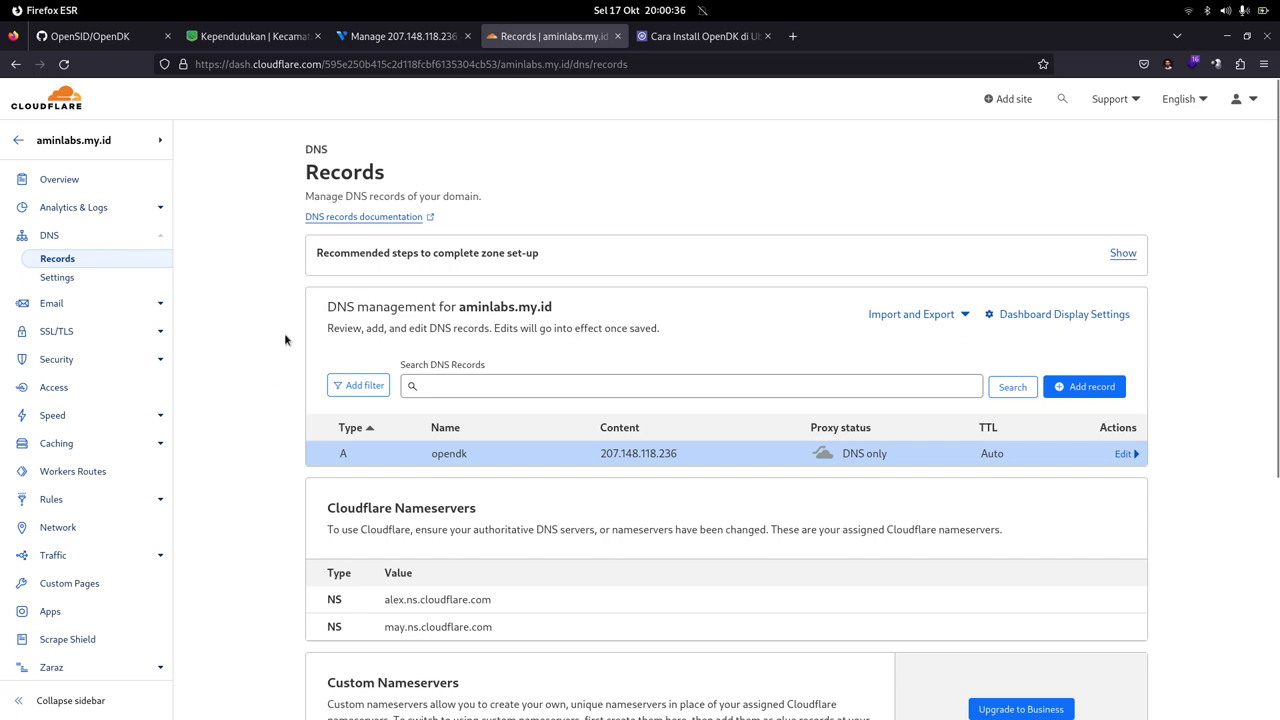
{"action": "left_click", "coordinate": [385, 42]}
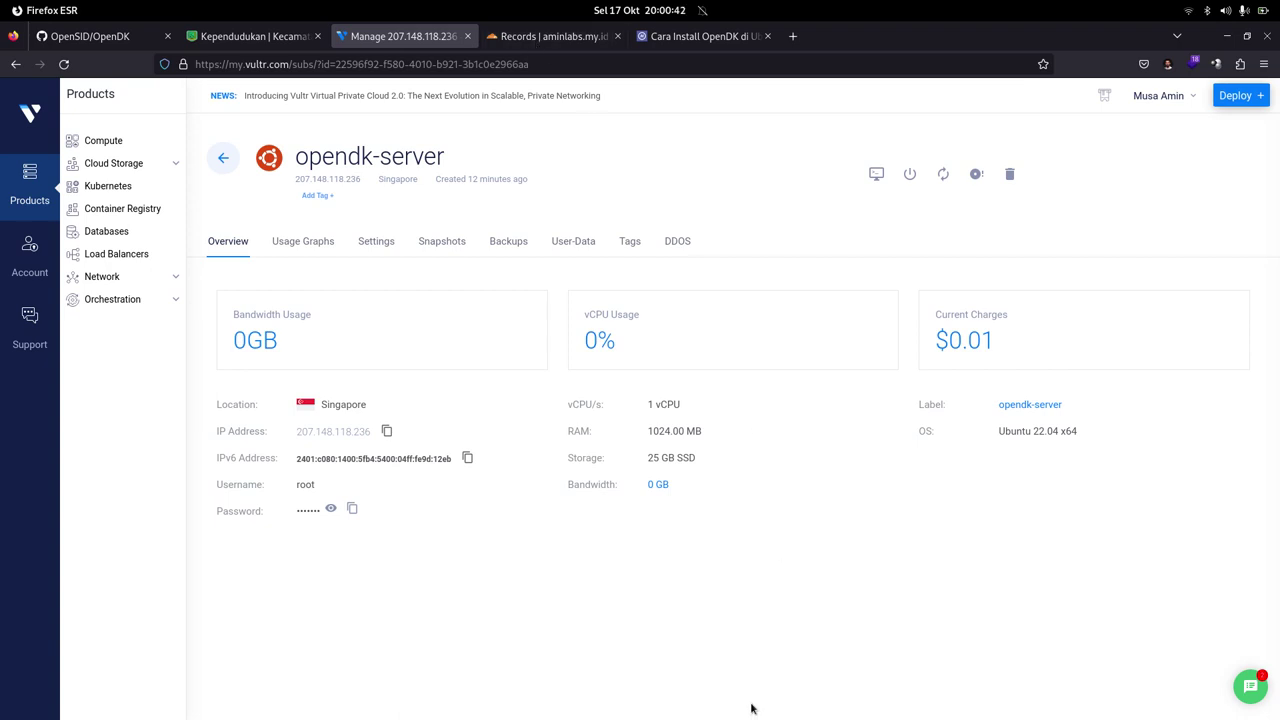
Step: Glance at the OpenDK tutorial and Vultr page, then open a terminal window
{"action": "mouse_move", "coordinate": [714, 662]}
{"action": "left_click", "coordinate": [660, 40]}
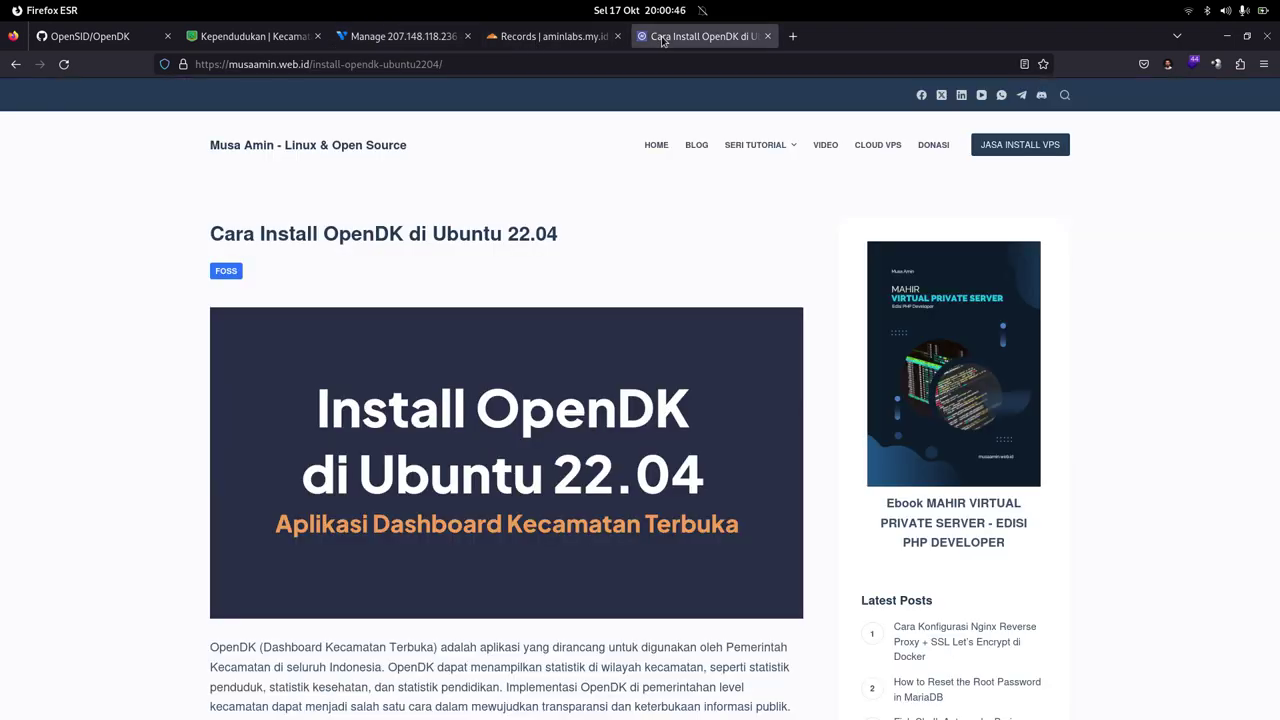
{"action": "left_click", "coordinate": [418, 40]}
{"action": "mouse_move", "coordinate": [490, 706]}
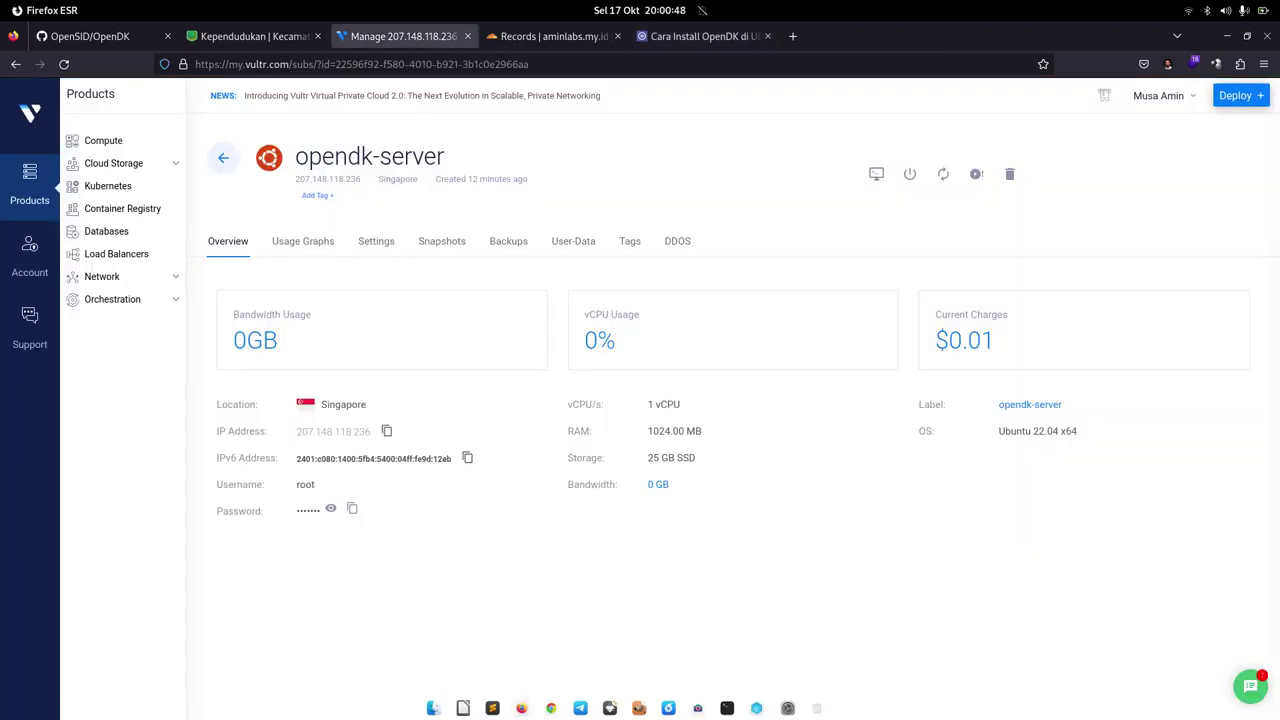
{"action": "left_click", "coordinate": [726, 703]}
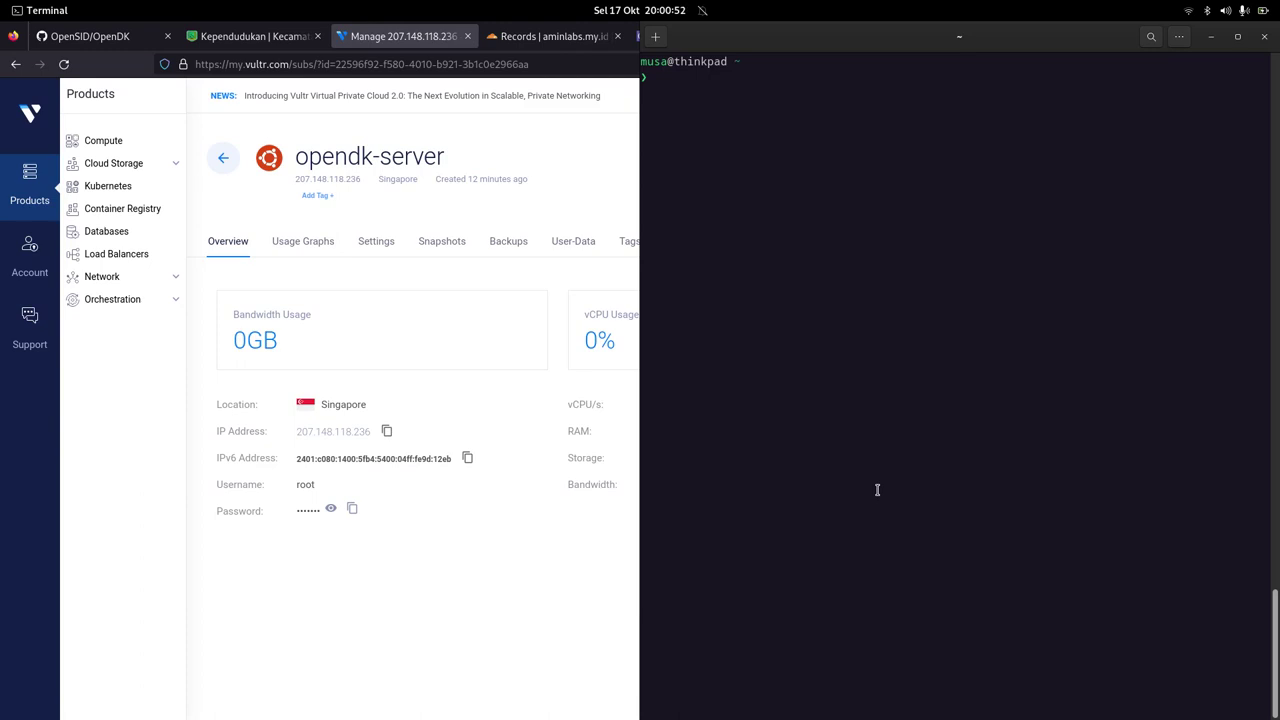
{"action": "left_click", "coordinate": [560, 610]}
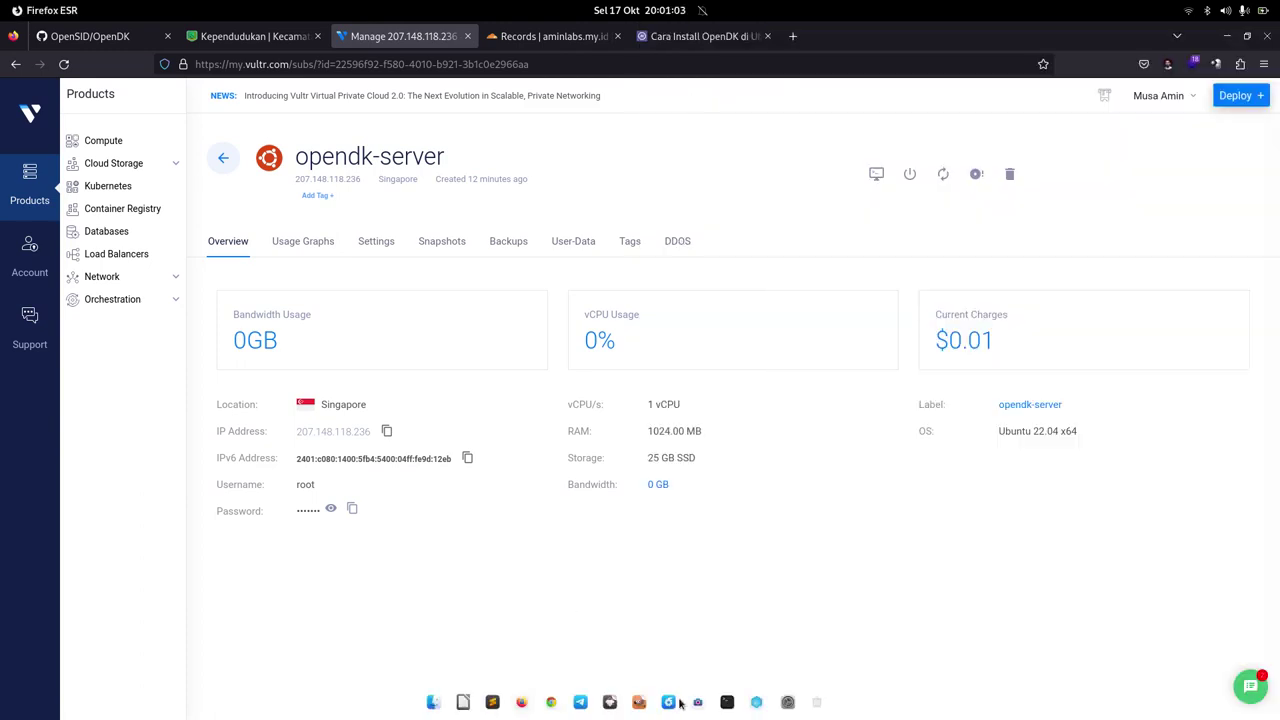
{"action": "left_click", "coordinate": [726, 703]}
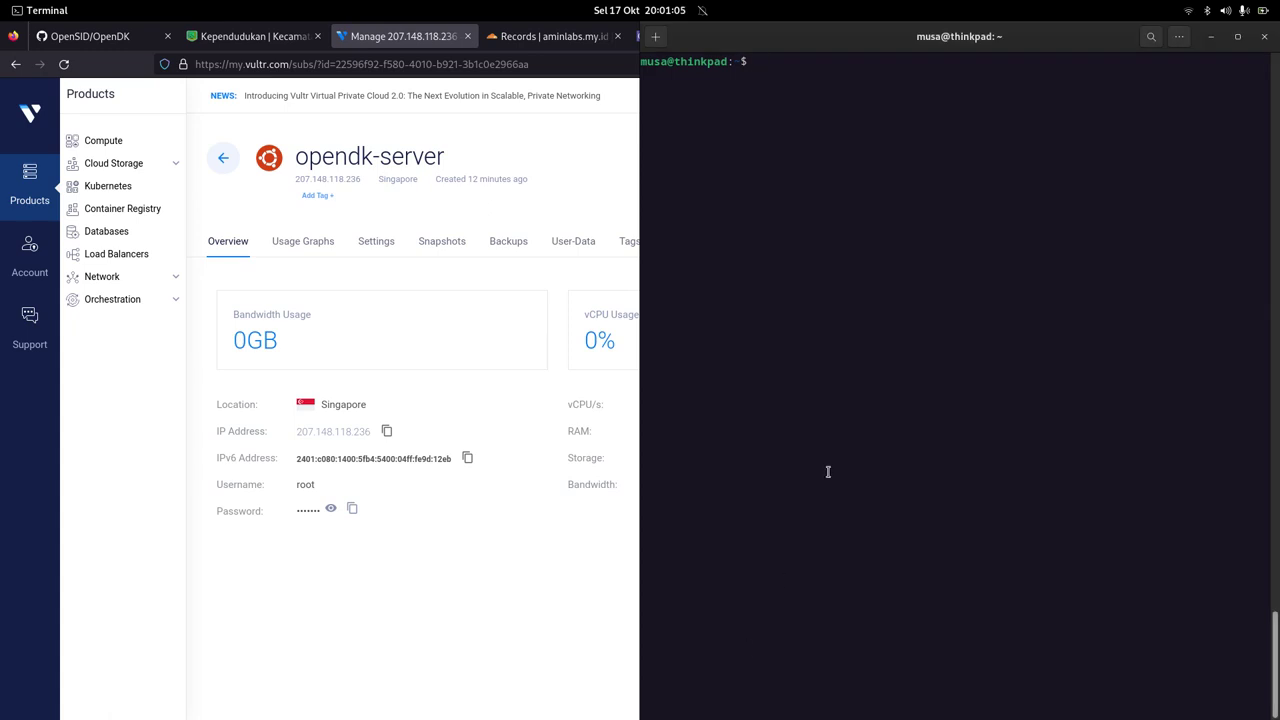
{"action": "type", "text": "ssh"}
{"action": "type", "text": "root@"}
{"action": "left_click", "coordinate": [386, 431]}
{"action": "key", "text": "alt+Tab"}
{"action": "right_click", "coordinate": [831, 356]}
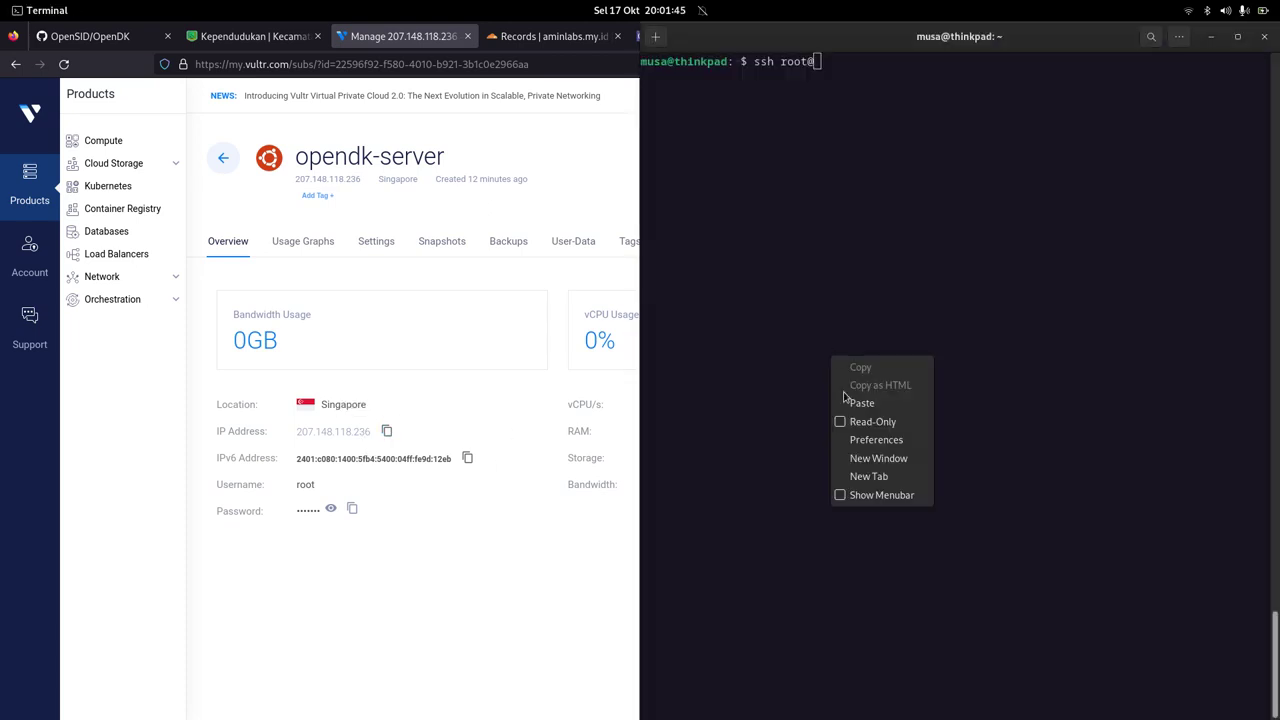
{"action": "left_click", "coordinate": [842, 400]}
{"action": "key", "text": "Return"}
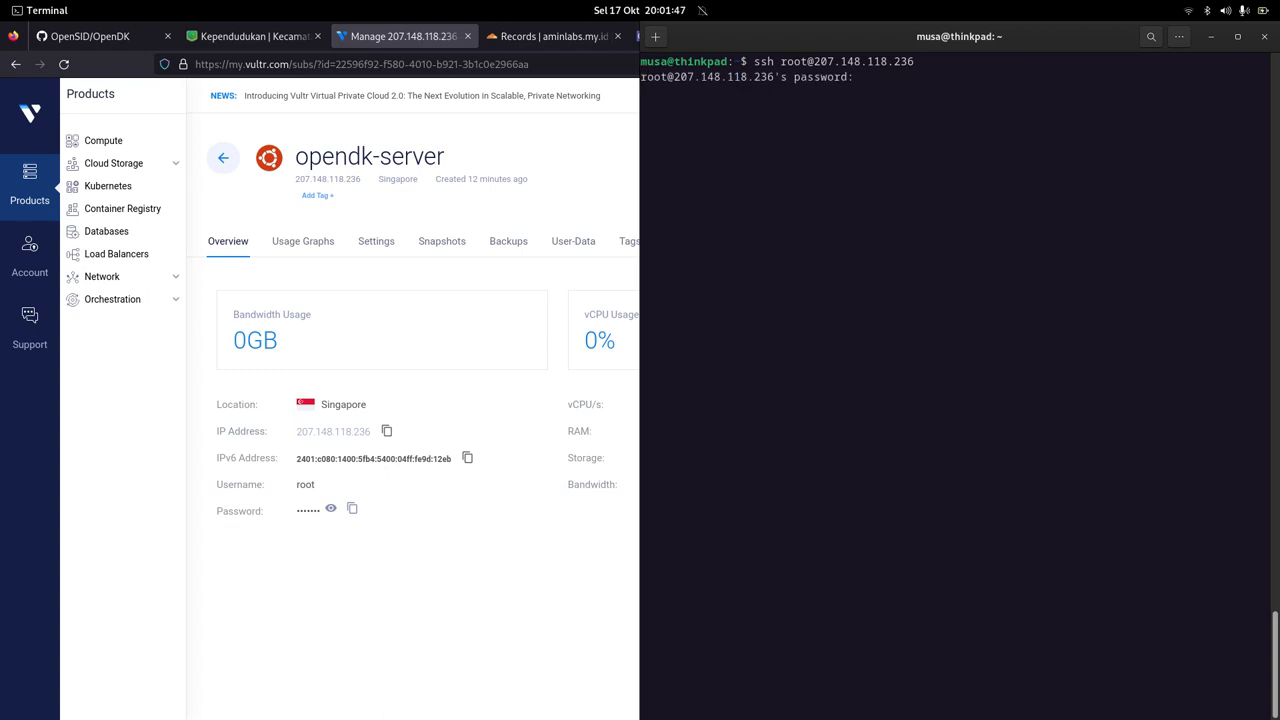
Step: Log in with the root password copied from Vultr, then bring up the OpenDK tutorial
{"action": "left_click", "coordinate": [352, 508]}
{"action": "key", "text": "alt+Tab"}
{"action": "right_click", "coordinate": [868, 226]}
{"action": "left_click", "coordinate": [871, 272]}
{"action": "key", "text": "Return"}
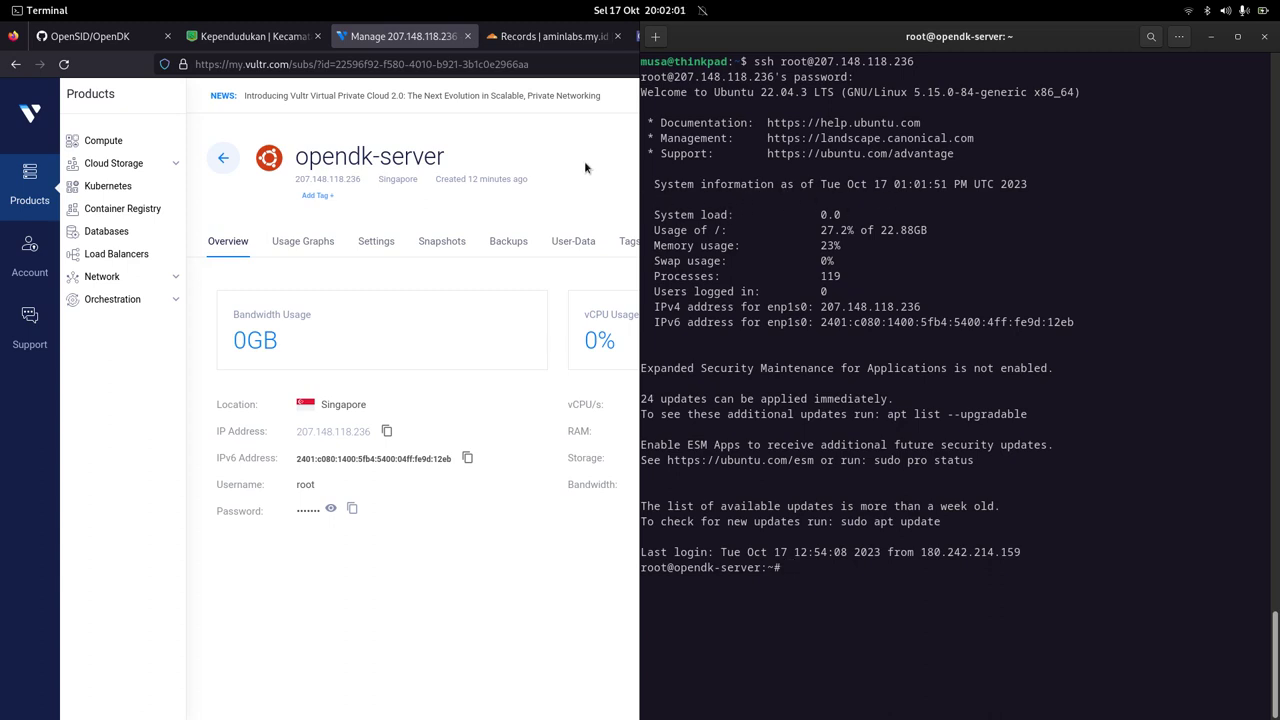
{"action": "left_click", "coordinate": [584, 160]}
{"action": "left_click", "coordinate": [680, 36]}
Step: Tile the tutorial beside the terminal, review Tutorial Environment, and type adduser opendk
{"action": "scroll", "coordinate": [176, 371], "scroll_direction": "down", "scroll_amount": 3}
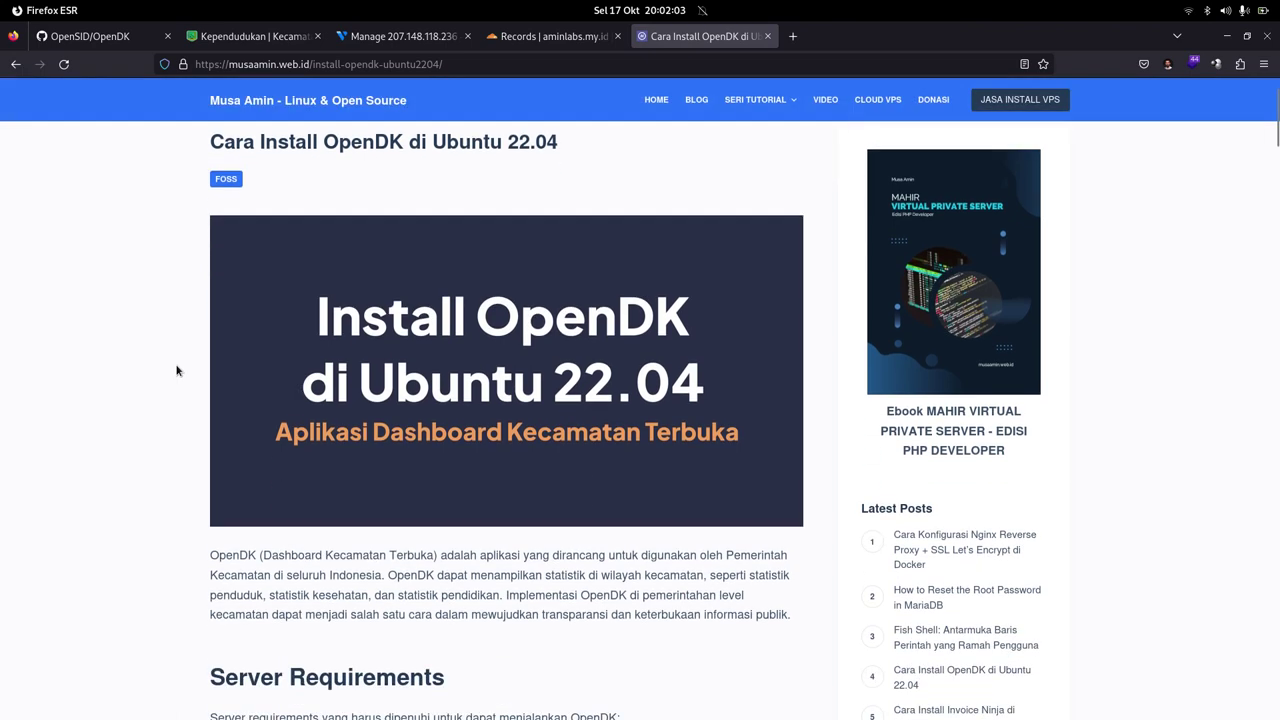
{"action": "key", "text": "super+Left"}
{"action": "left_click", "coordinate": [900, 380]}
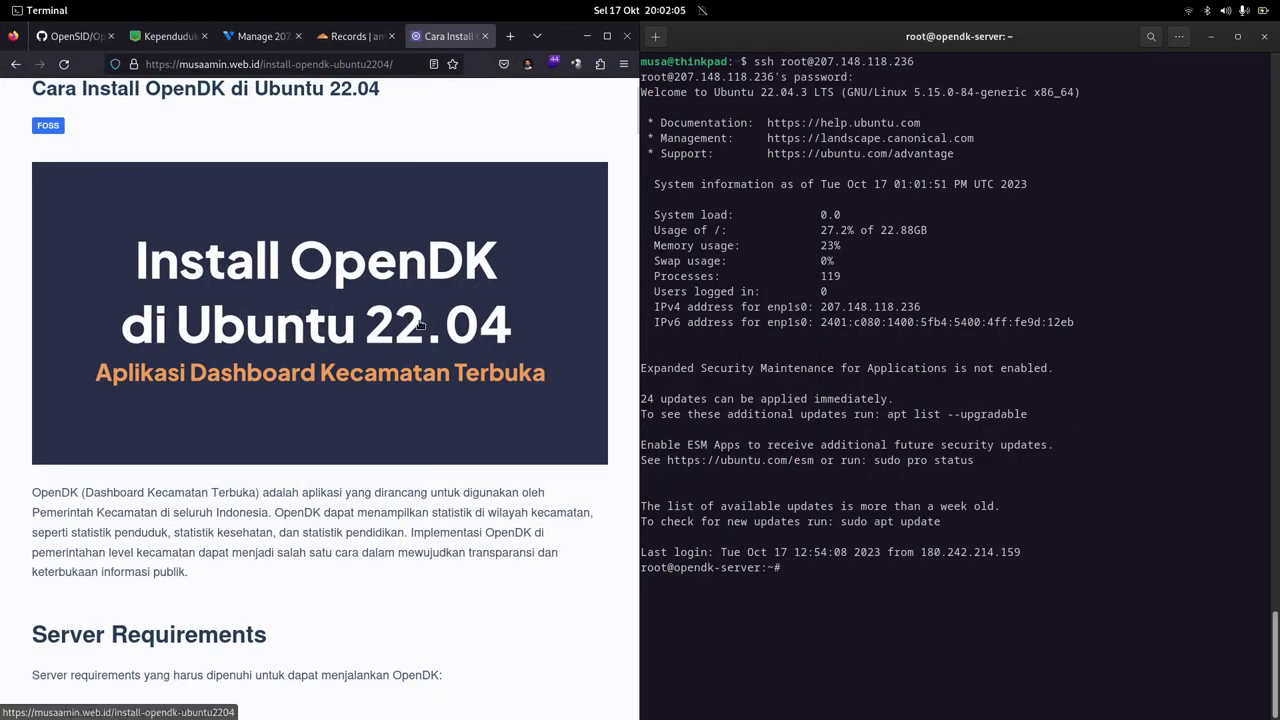
{"action": "scroll", "coordinate": [418, 319], "scroll_direction": "down", "scroll_amount": 4}
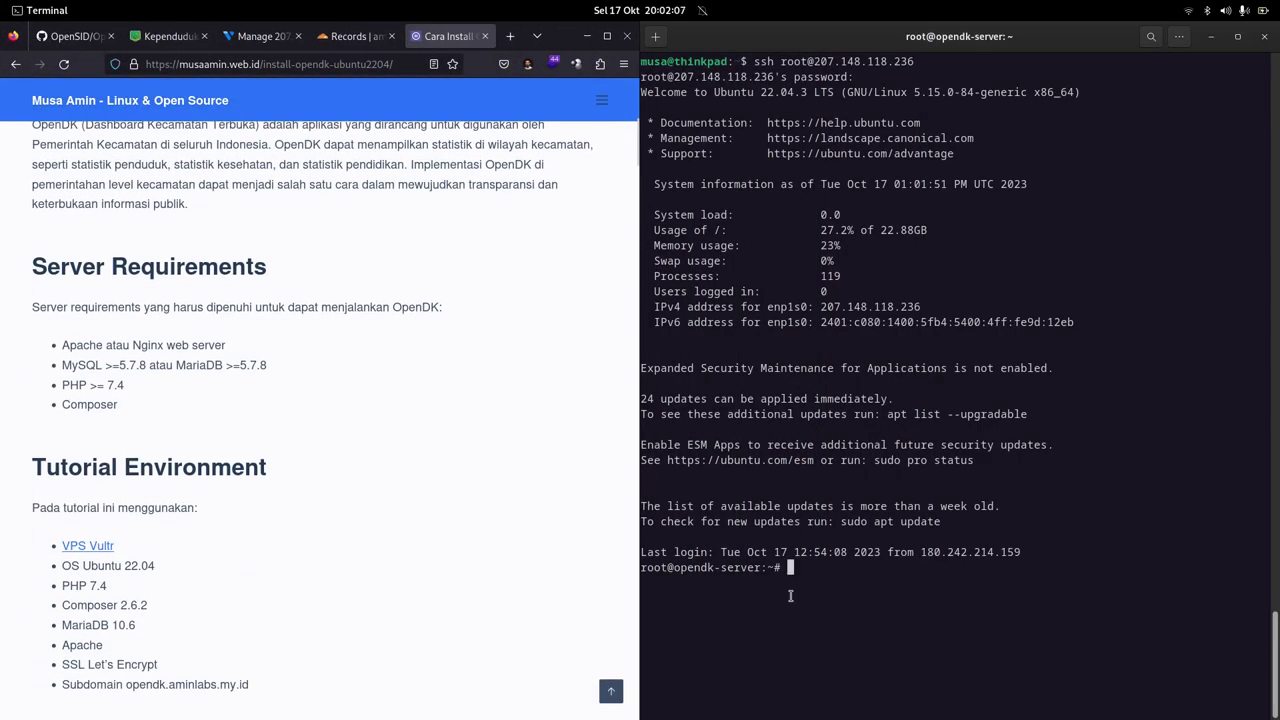
{"action": "scroll", "coordinate": [270, 409], "scroll_direction": "down", "scroll_amount": 5}
{"action": "scroll", "coordinate": [304, 450], "scroll_direction": "up", "scroll_amount": 5}
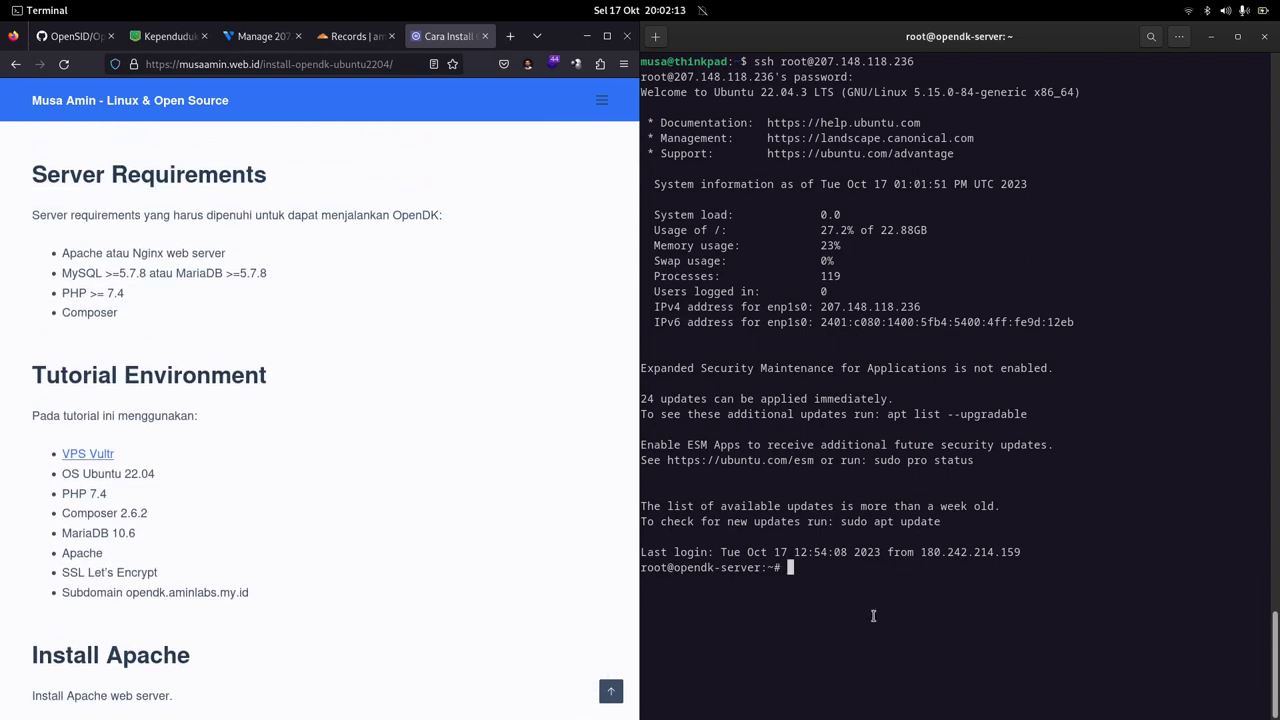
{"action": "type", "text": "adduser opendk"}
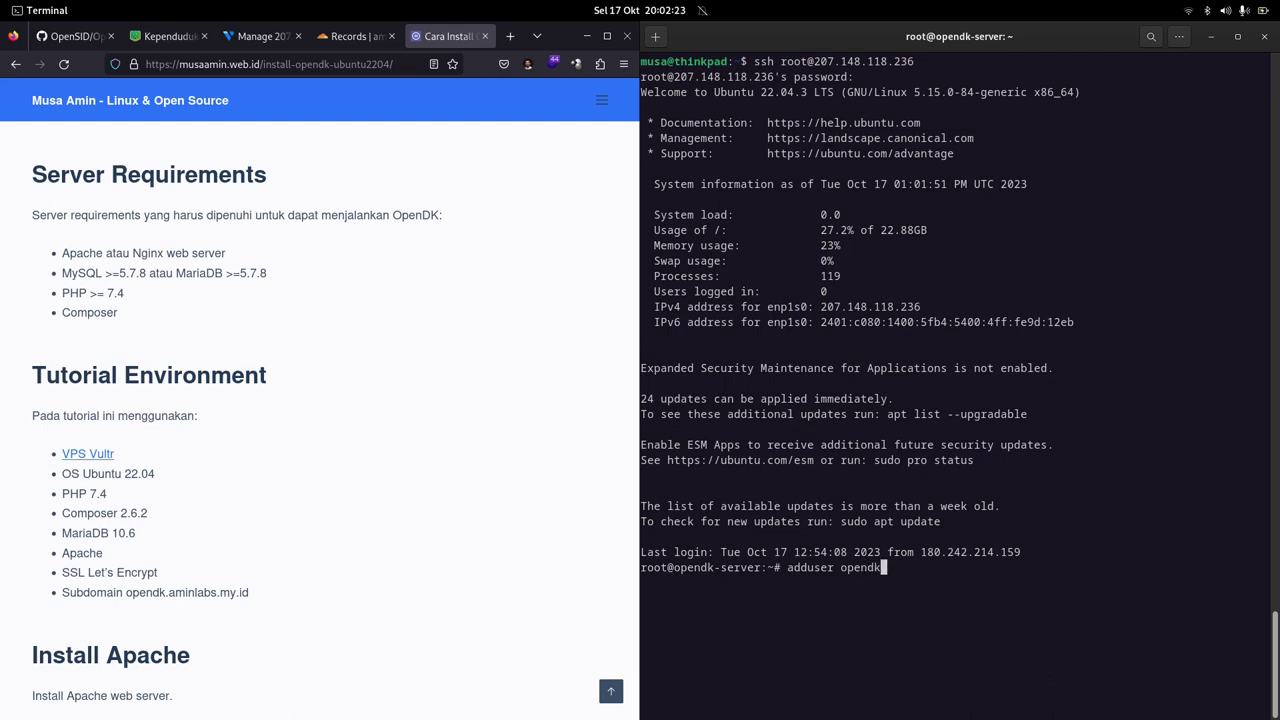
Step: Create the opendk user with a password and blank optional details
{"action": "key", "text": "Return"}
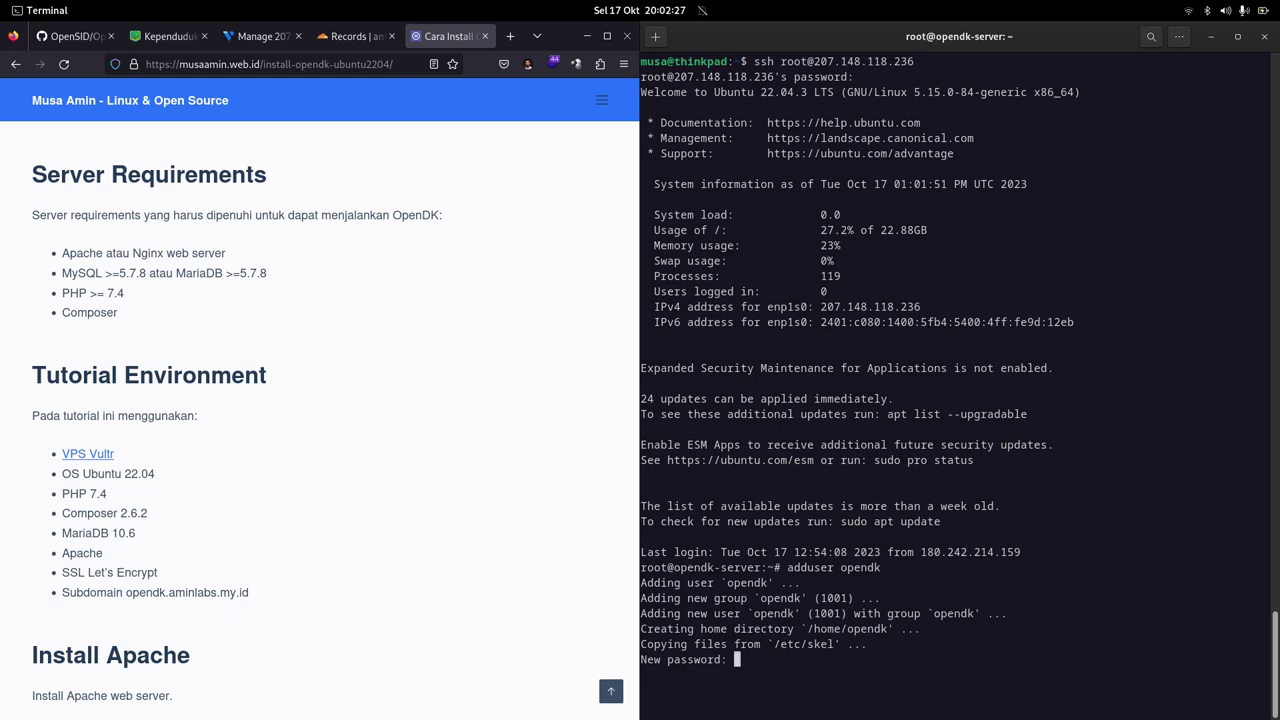
{"action": "key", "text": "Return"}
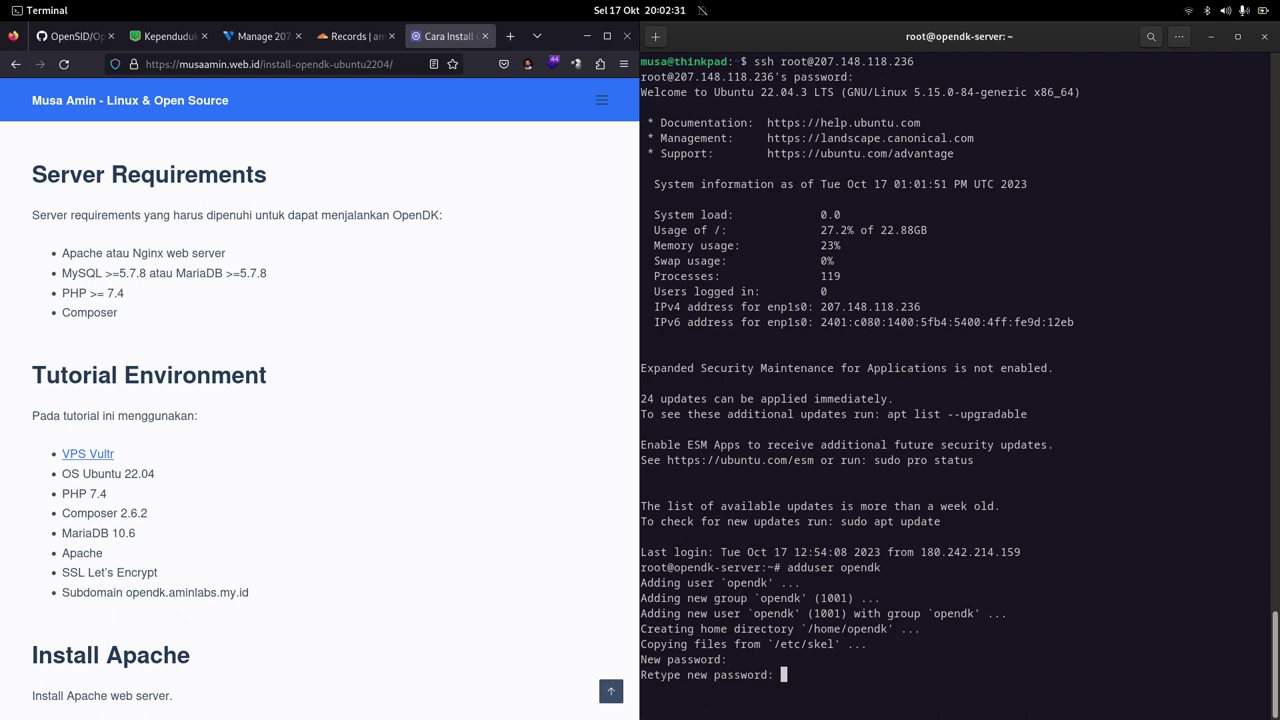
{"action": "key", "text": "Return"}
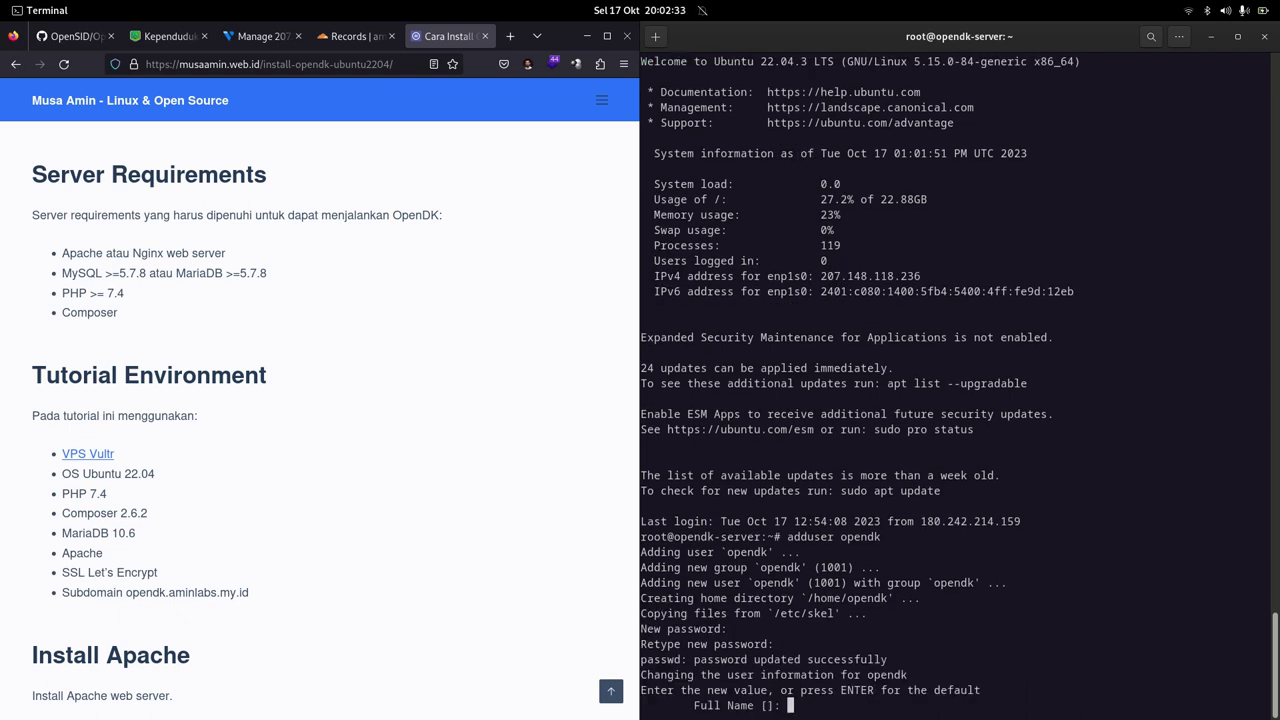
{"action": "key", "text": "Return"}
{"action": "key", "text": "Return"}
{"action": "key", "text": "Return"}
{"action": "key", "text": "Return"}
{"action": "key", "text": "Return"}
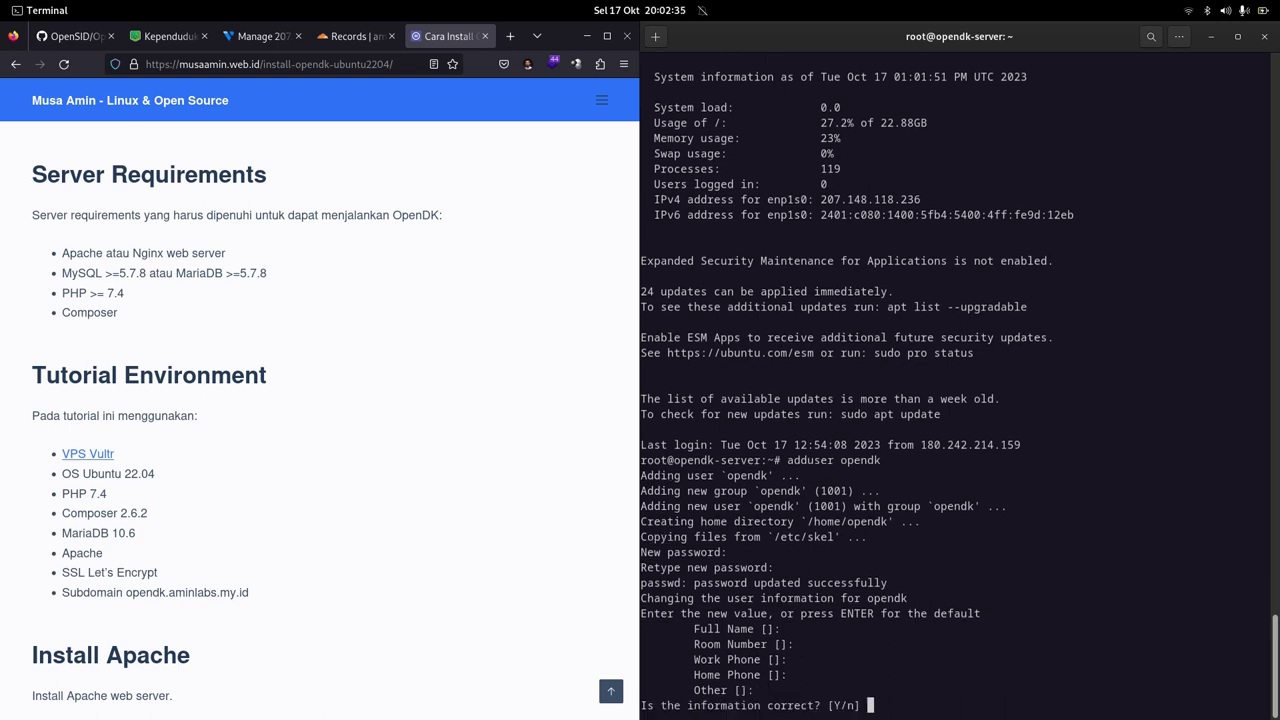
{"action": "key", "text": "Return"}
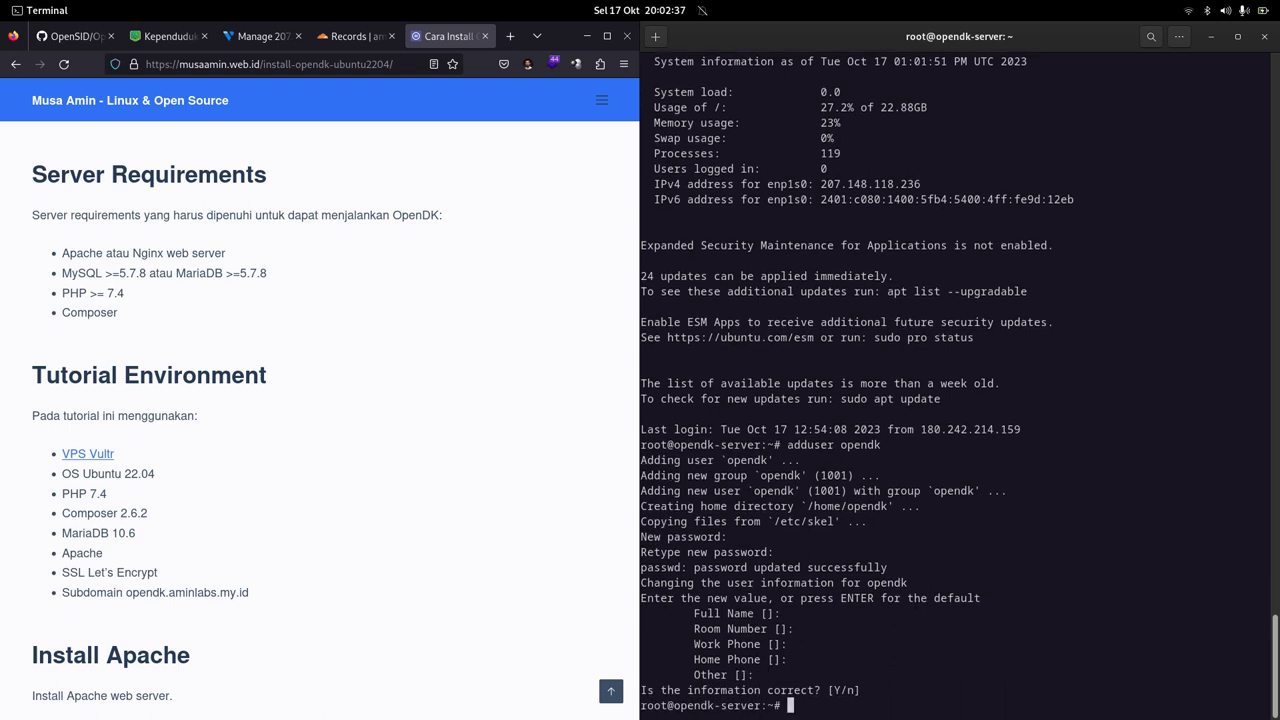
Step: Add opendk to the sudo group with usermod -aG sudo opendk, then su -l opendk
{"action": "type", "text": "usermod -aG"}
{"action": "type", "text": "sudo opendk"}
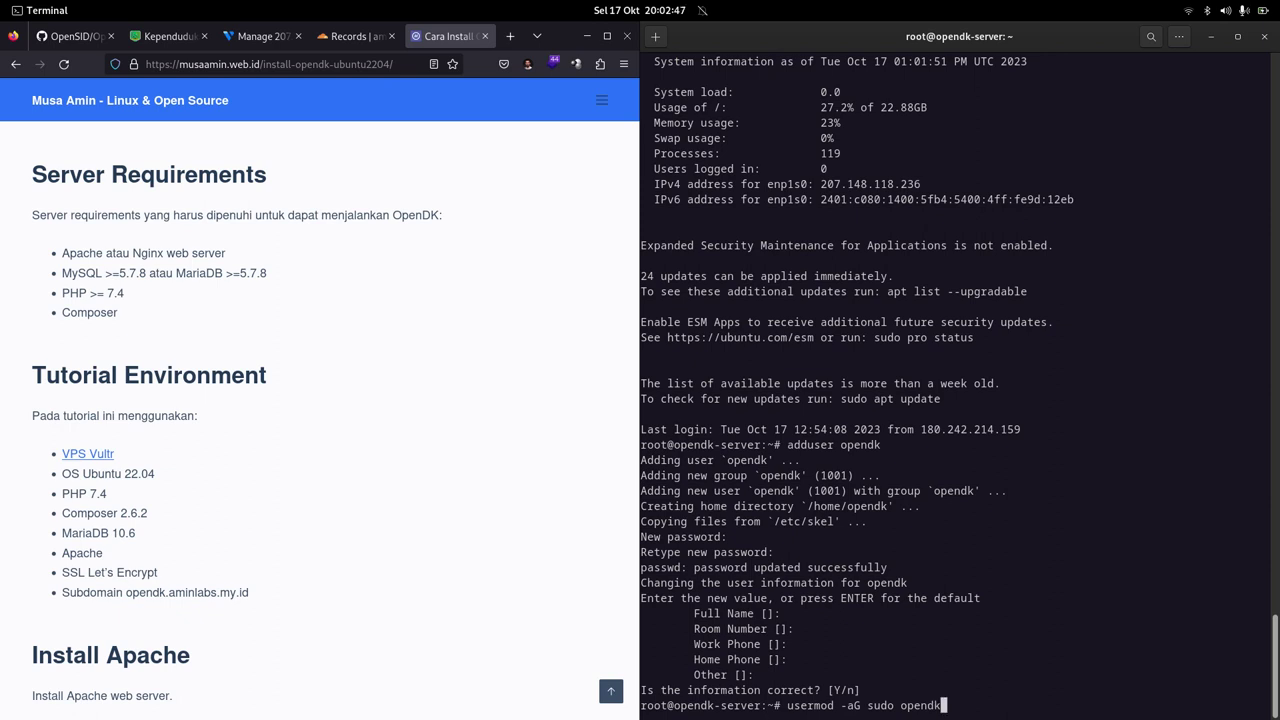
{"action": "key", "text": "Return"}
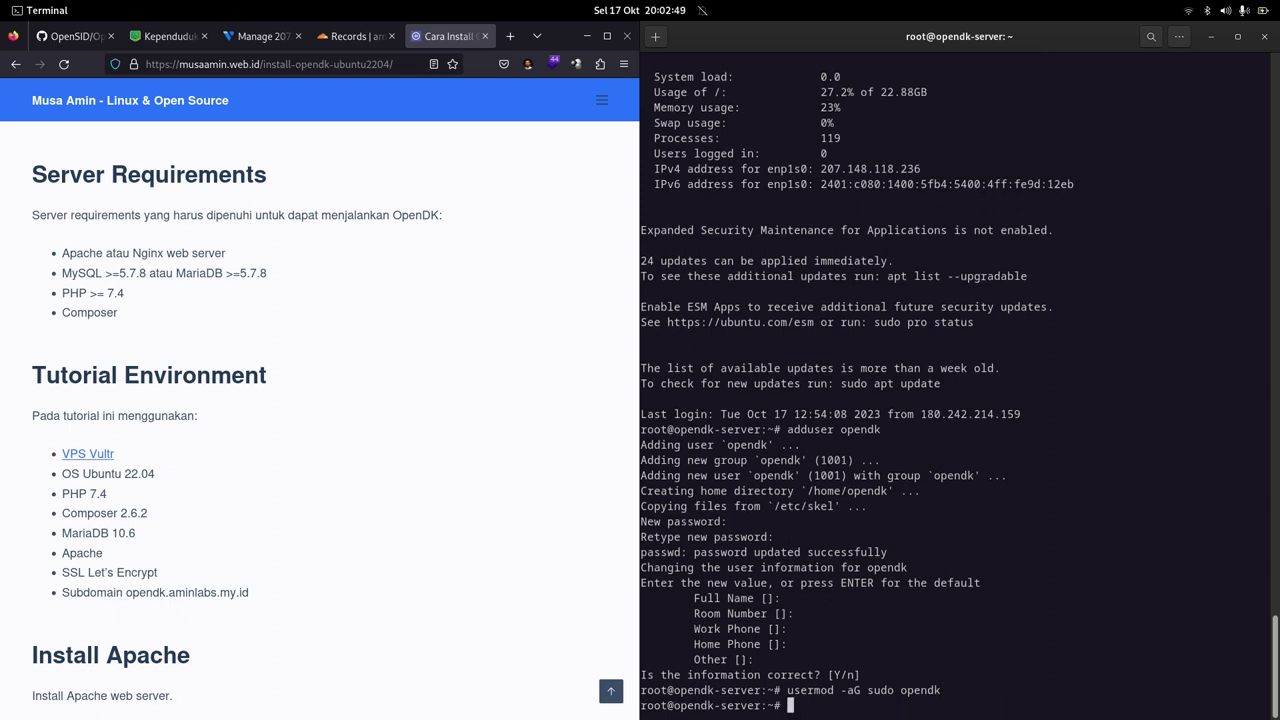
{"action": "type", "text": "su -l opendk"}
{"action": "key", "text": "Return"}
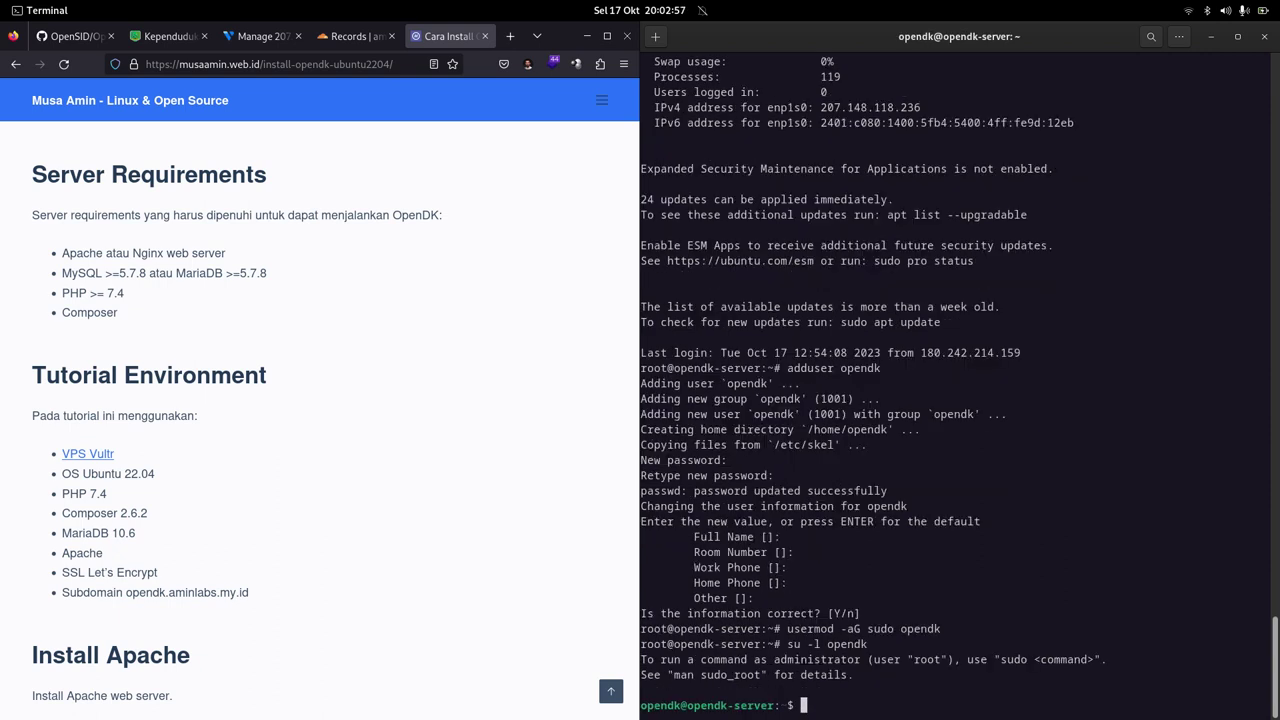
{"action": "key", "text": "ctrl+l"}
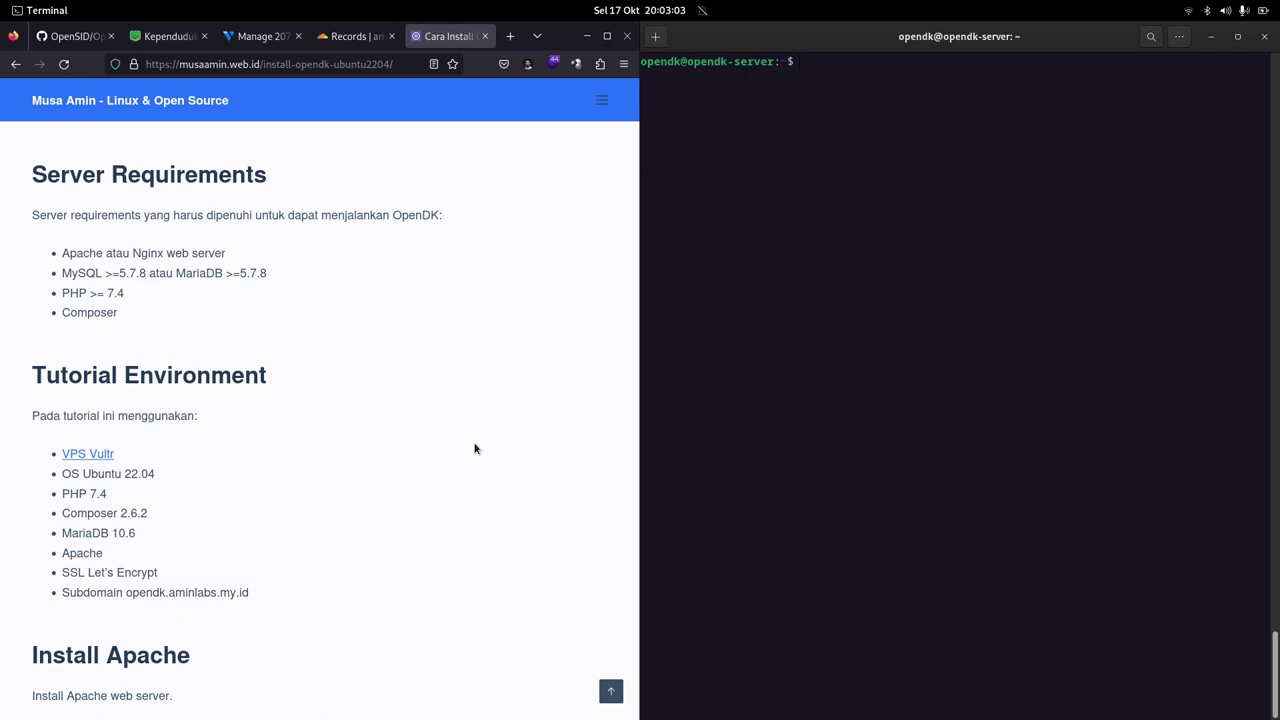
Step: Refresh the package lists with sudo apt update
{"action": "type", "text": "sudo apt update"}
{"action": "key", "text": "Return"}
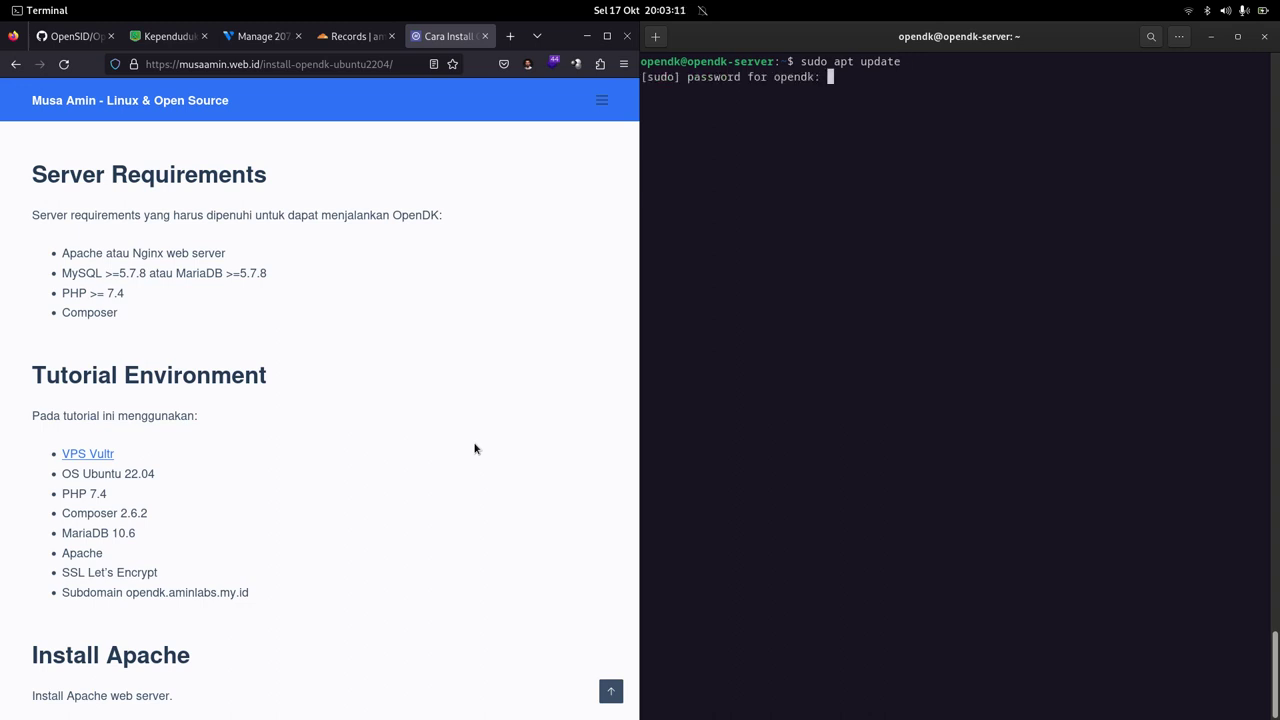
{"action": "key", "text": "Return"}
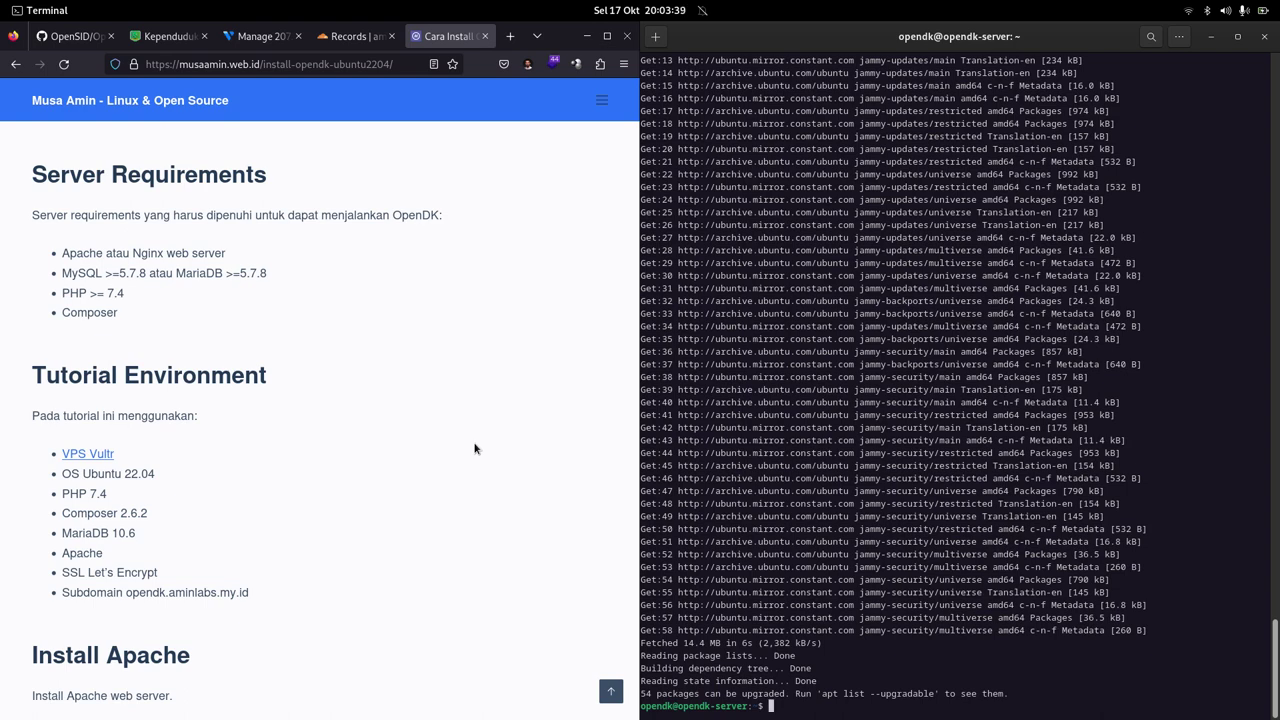
Step: Upgrade all packages with sudo apt upgrade, accepting default restarts, then sudo reboot
{"action": "type", "text": "sudo apt upgrade"}
{"action": "key", "text": "Return"}
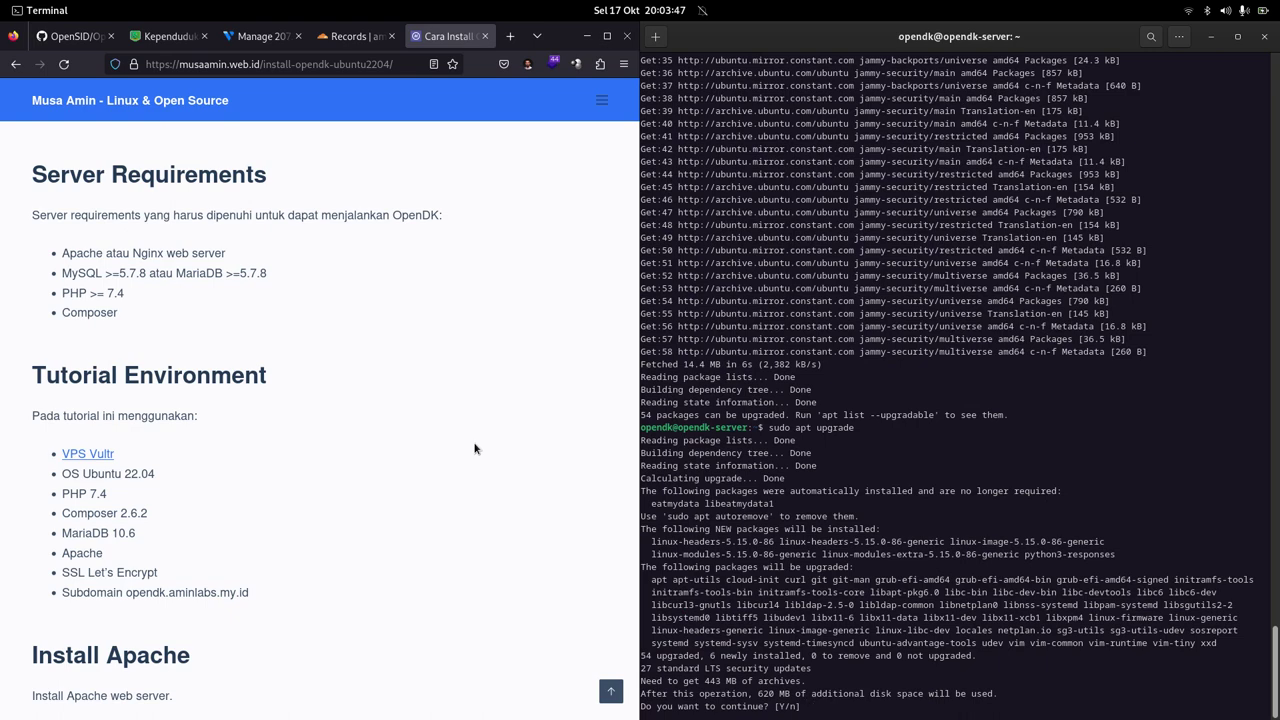
{"action": "key", "text": "Return"}
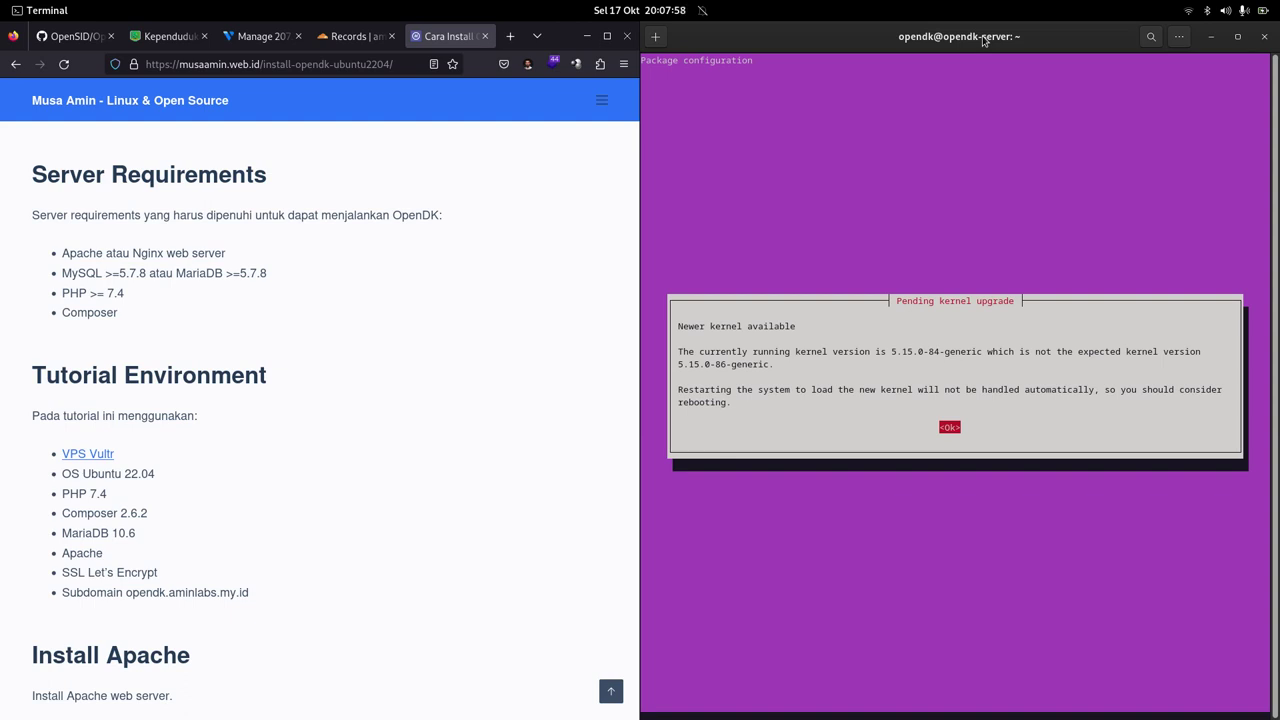
{"action": "key", "text": "Return"}
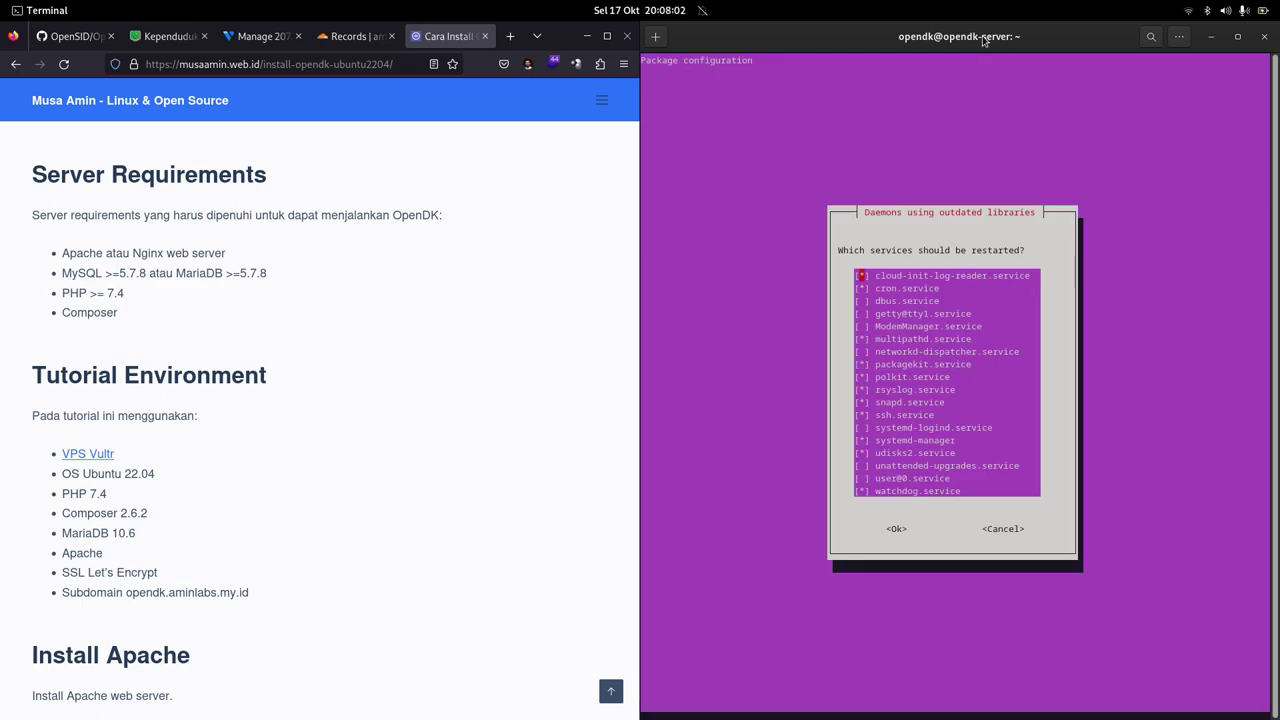
{"action": "key", "text": "Tab"}
{"action": "key", "text": "Return"}
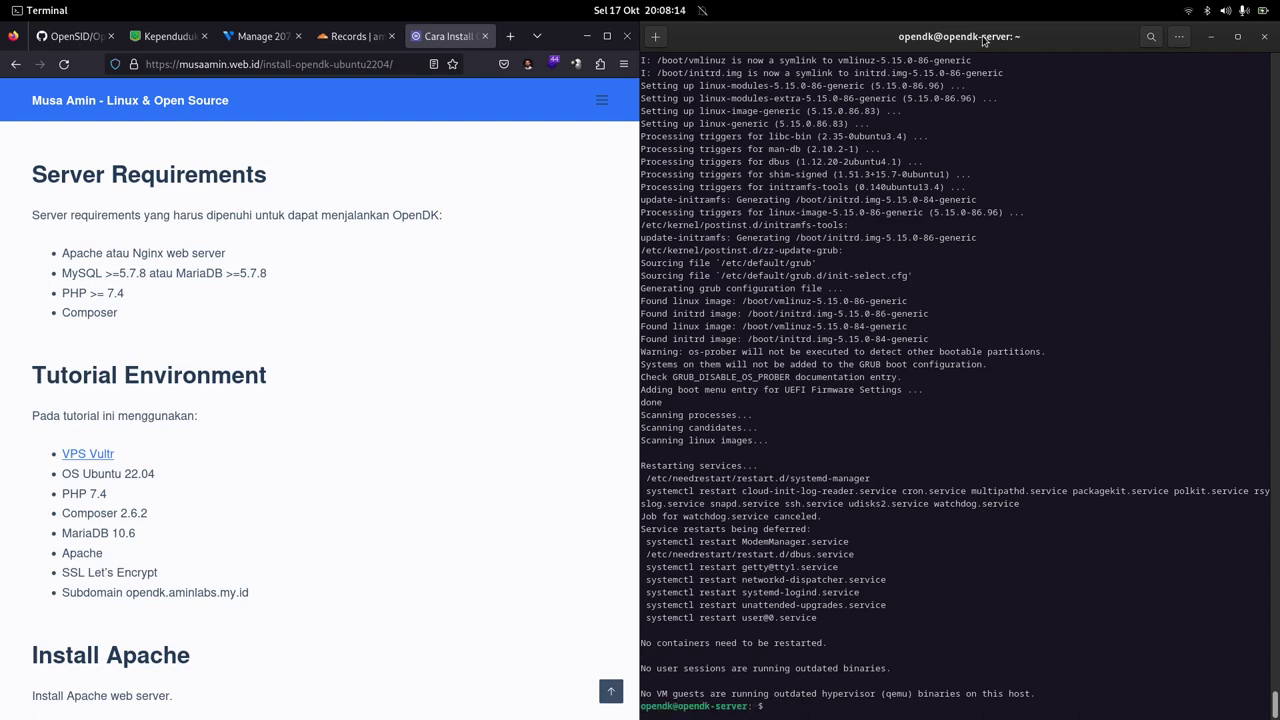
{"action": "type", "text": "sudo reboot"}
{"action": "key", "text": "Return"}
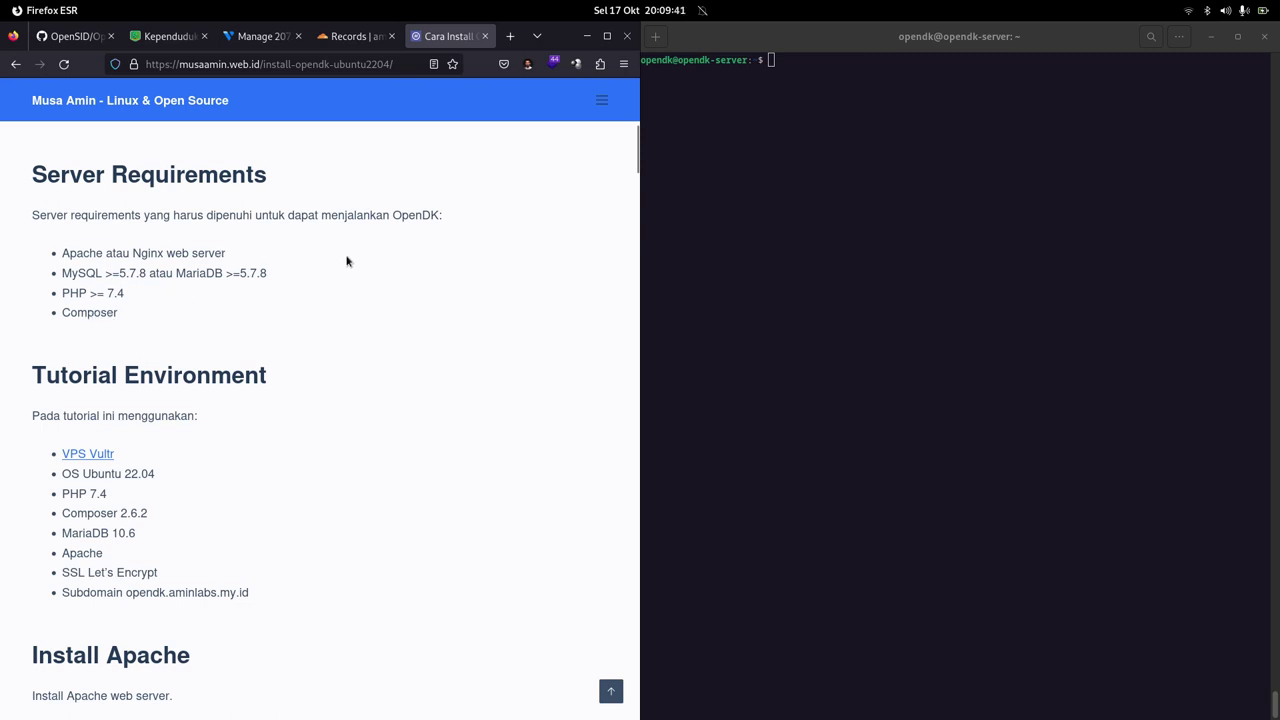
Step: Scroll the tutorial to the Install Apache commands and virtual host configuration
{"action": "scroll", "coordinate": [347, 261], "scroll_direction": "down", "scroll_amount": 1}
{"action": "scroll", "coordinate": [347, 261], "scroll_direction": "down", "scroll_amount": 2}
{"action": "scroll", "coordinate": [347, 261], "scroll_direction": "down", "scroll_amount": 1}
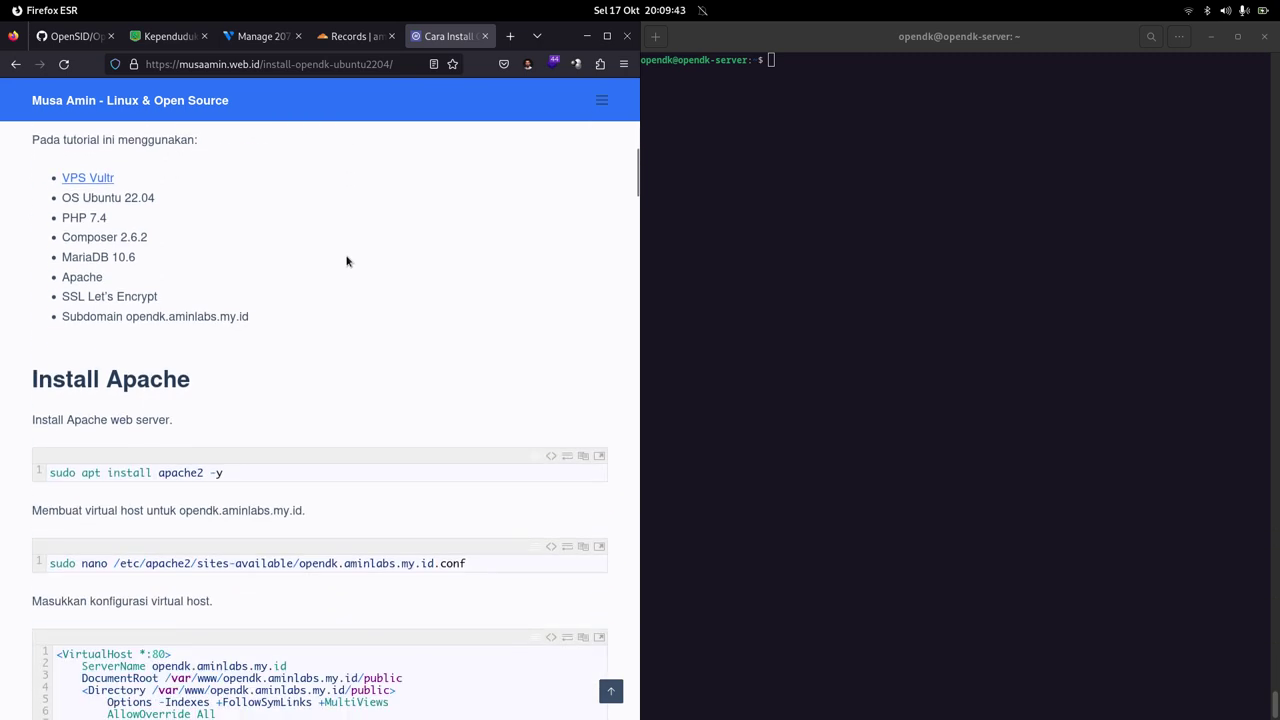
{"action": "scroll", "coordinate": [289, 228], "scroll_direction": "up", "scroll_amount": 1}
{"action": "scroll", "coordinate": [286, 234], "scroll_direction": "down", "scroll_amount": 2}
{"action": "scroll", "coordinate": [353, 280], "scroll_direction": "down", "scroll_amount": 3}
{"action": "scroll", "coordinate": [353, 280], "scroll_direction": "up", "scroll_amount": 1}
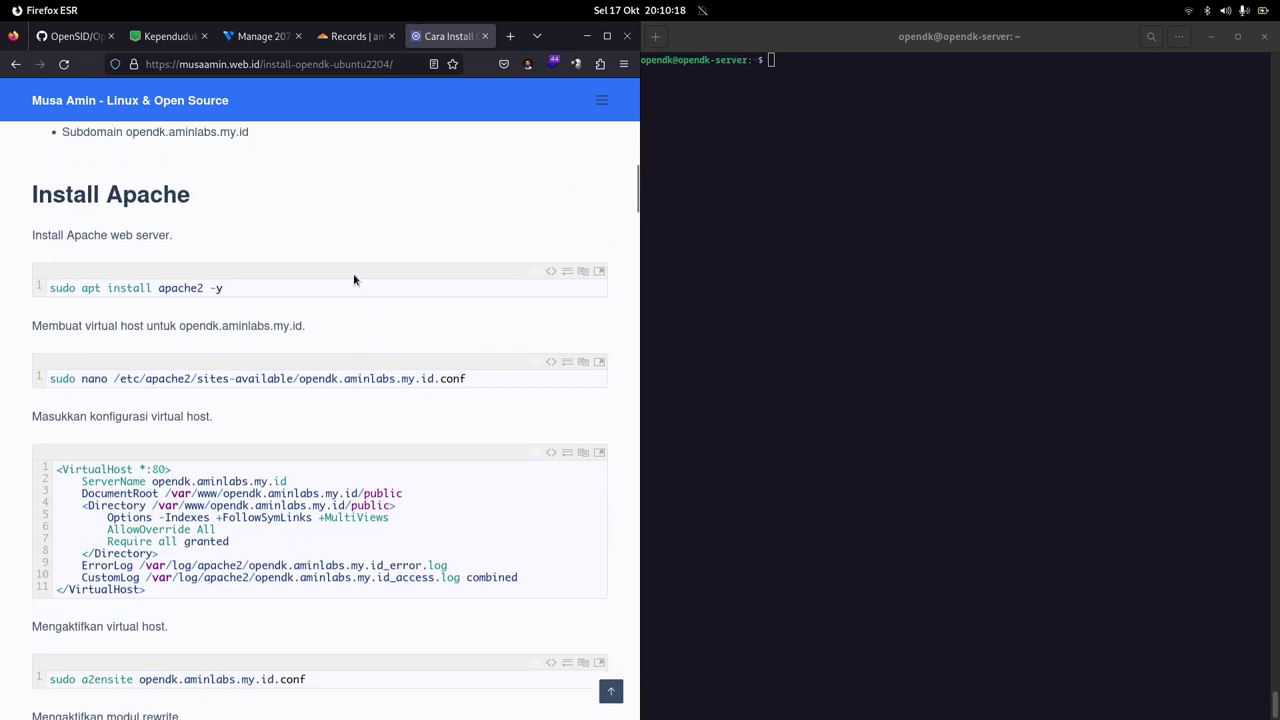
Step: Install Apache by running the tutorial's sudo apt install apache2 -y command
{"action": "left_click", "coordinate": [582, 272]}
{"action": "right_click", "coordinate": [895, 185]}
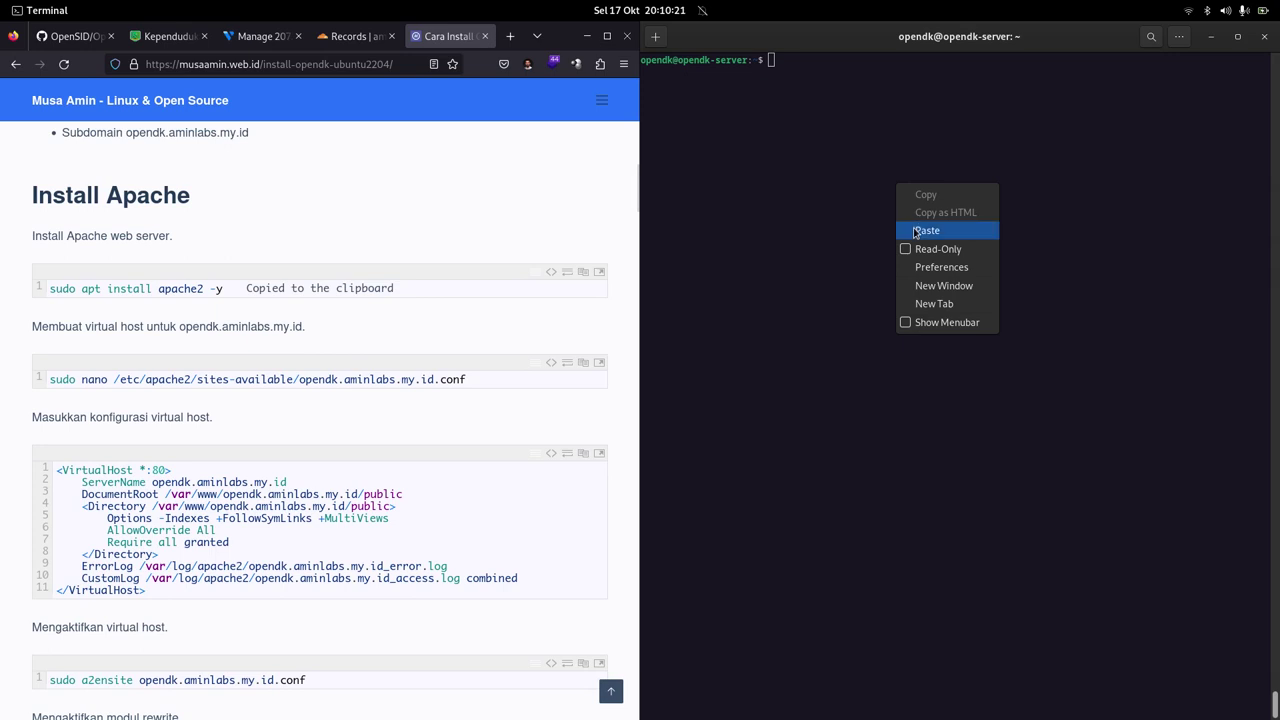
{"action": "left_click", "coordinate": [913, 228]}
{"action": "key", "text": "Return"}
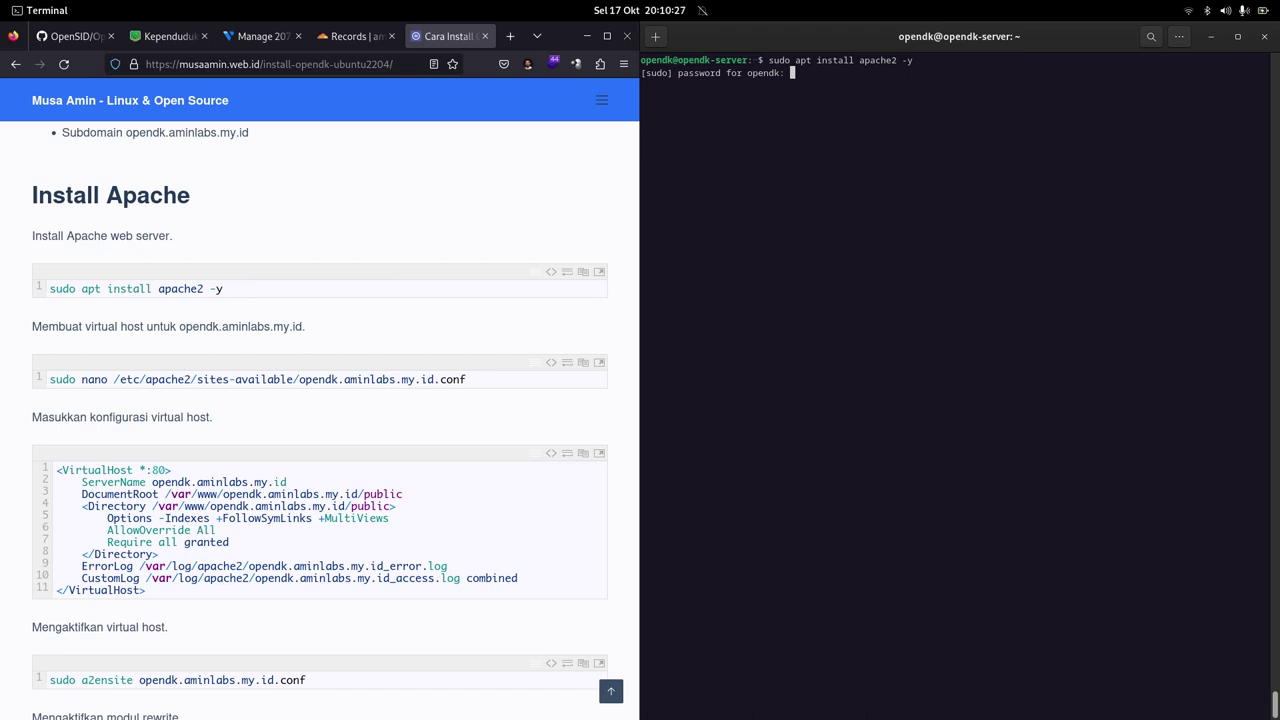
{"action": "key", "text": "Return"}
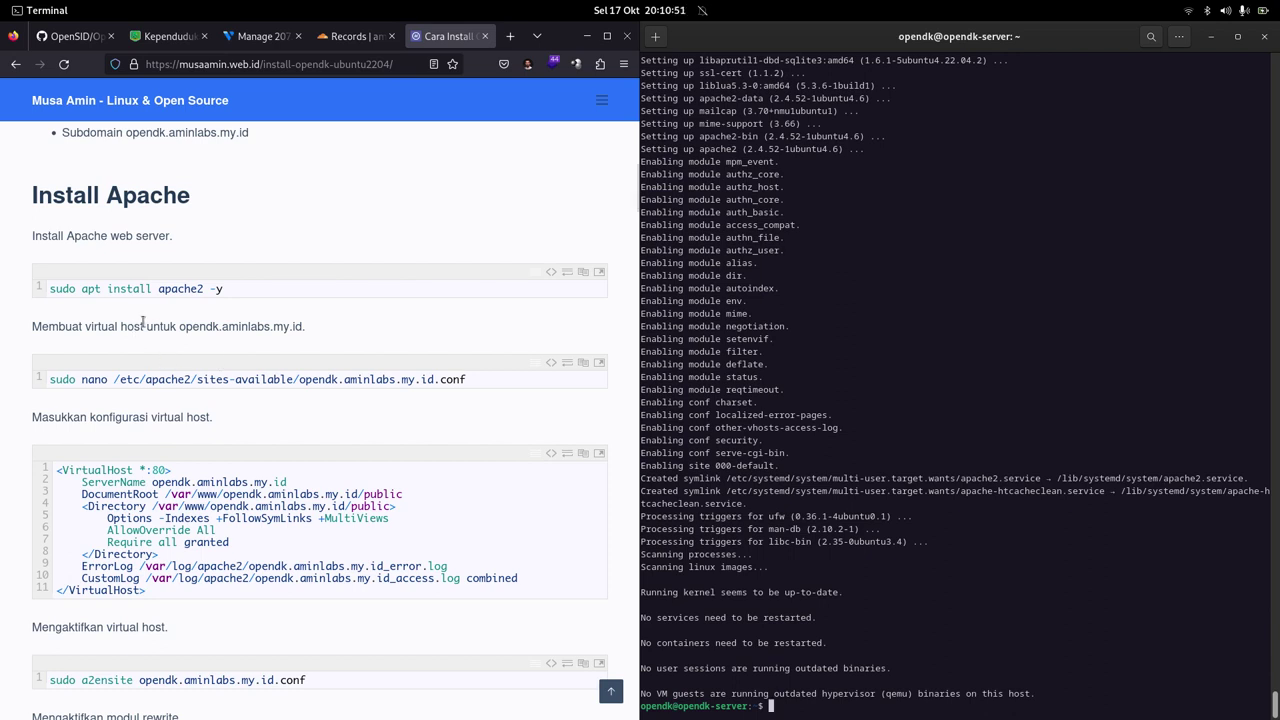
{"action": "left_click", "coordinate": [143, 322]}
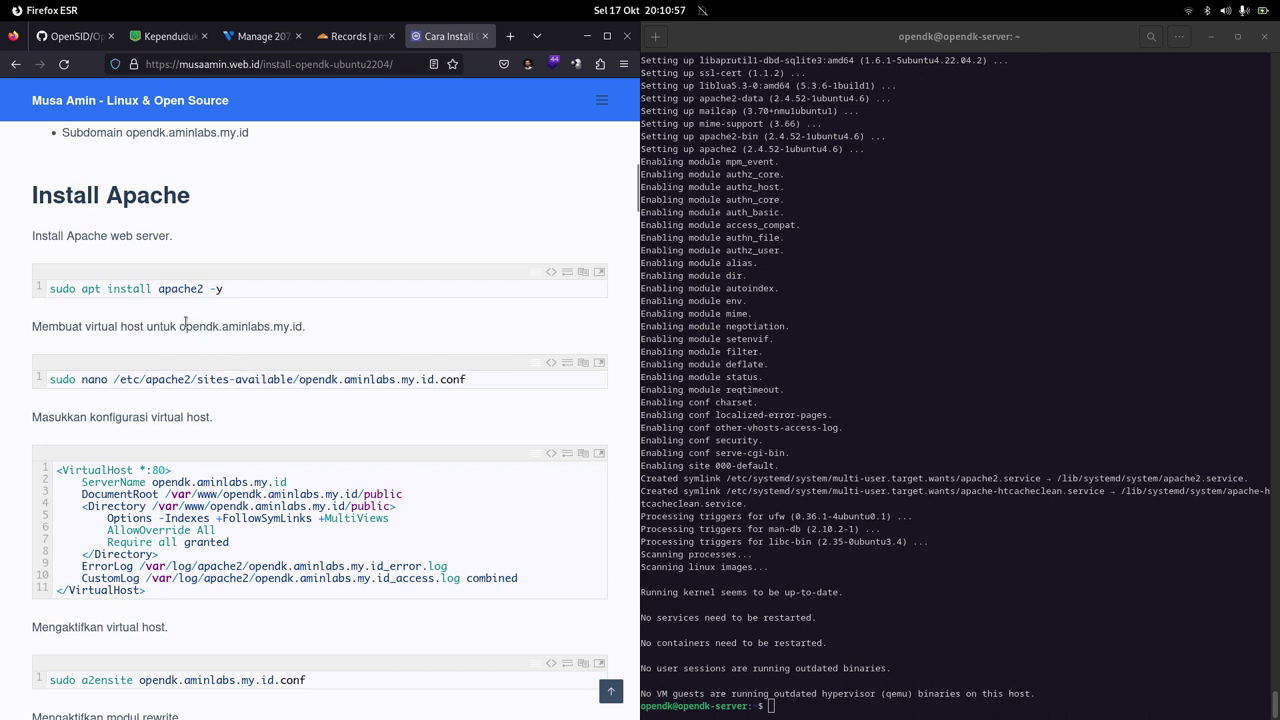
Step: Paste and run the nano command that creates opendk.aminlabs.my.id.conf in sites-available
{"action": "left_click", "coordinate": [582, 363]}
{"action": "left_click", "coordinate": [1012, 297]}
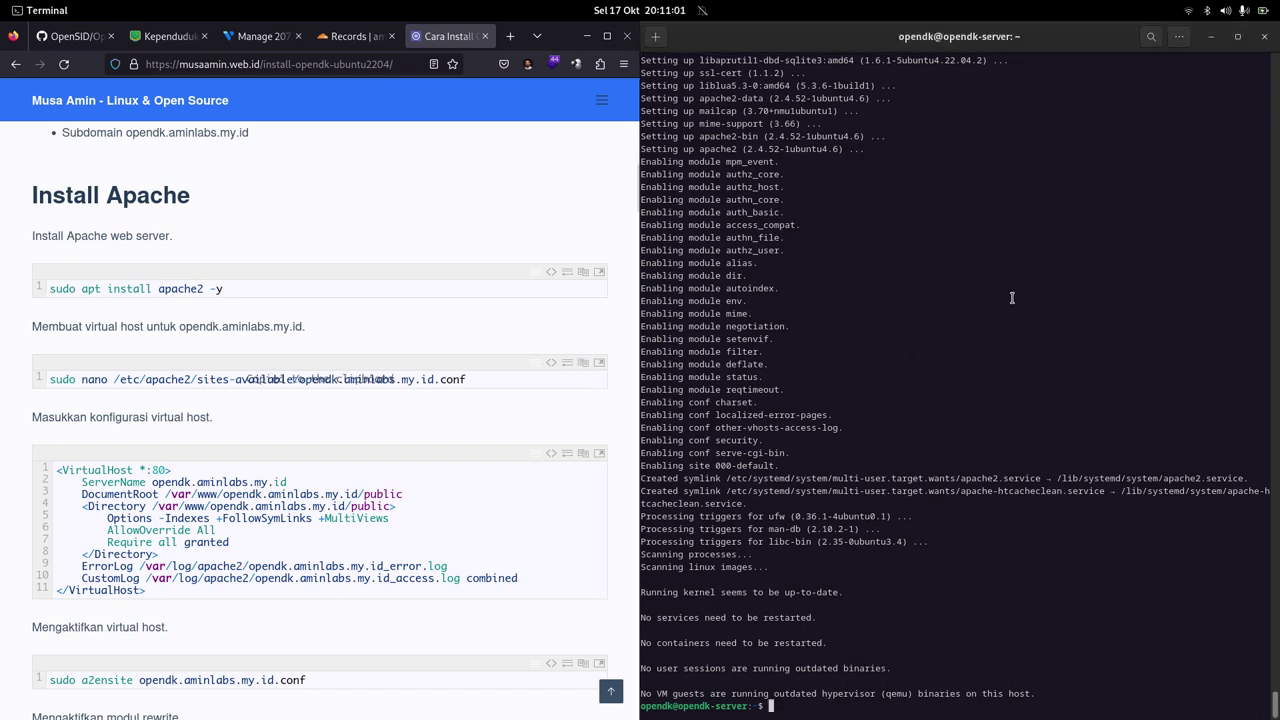
{"action": "right_click", "coordinate": [978, 236]}
{"action": "left_click", "coordinate": [988, 272]}
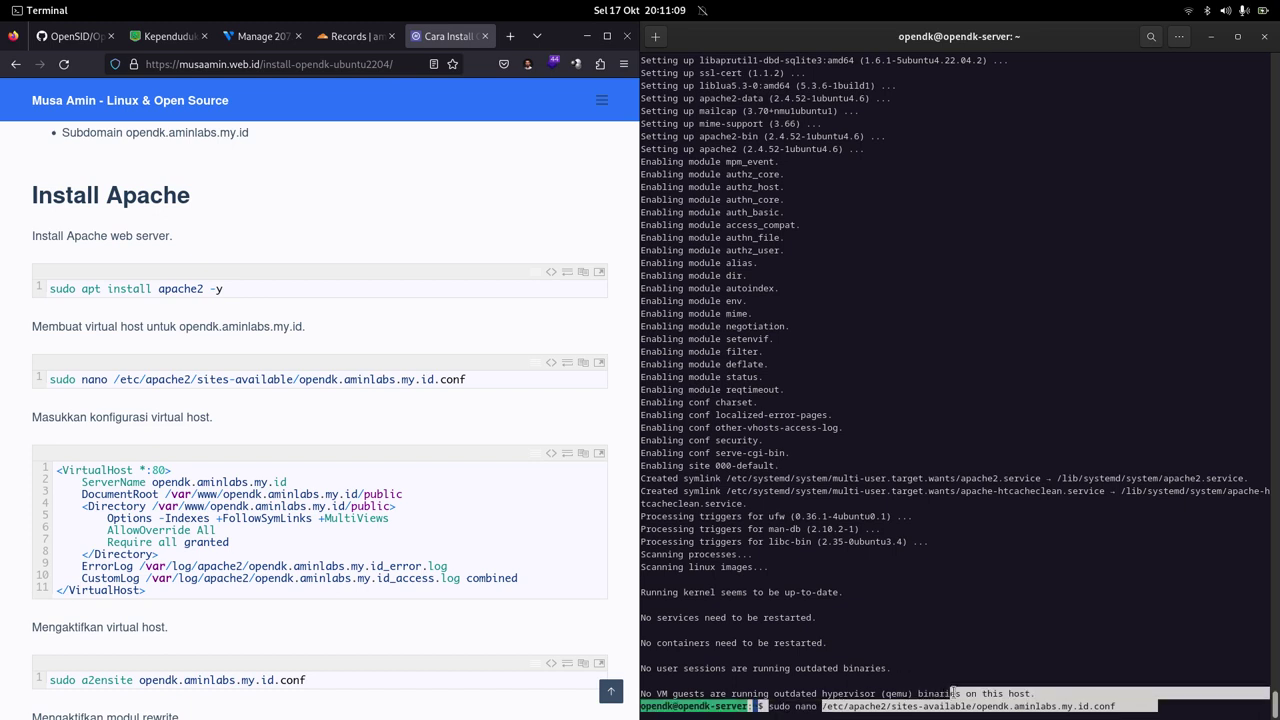
{"action": "key", "text": "Return"}
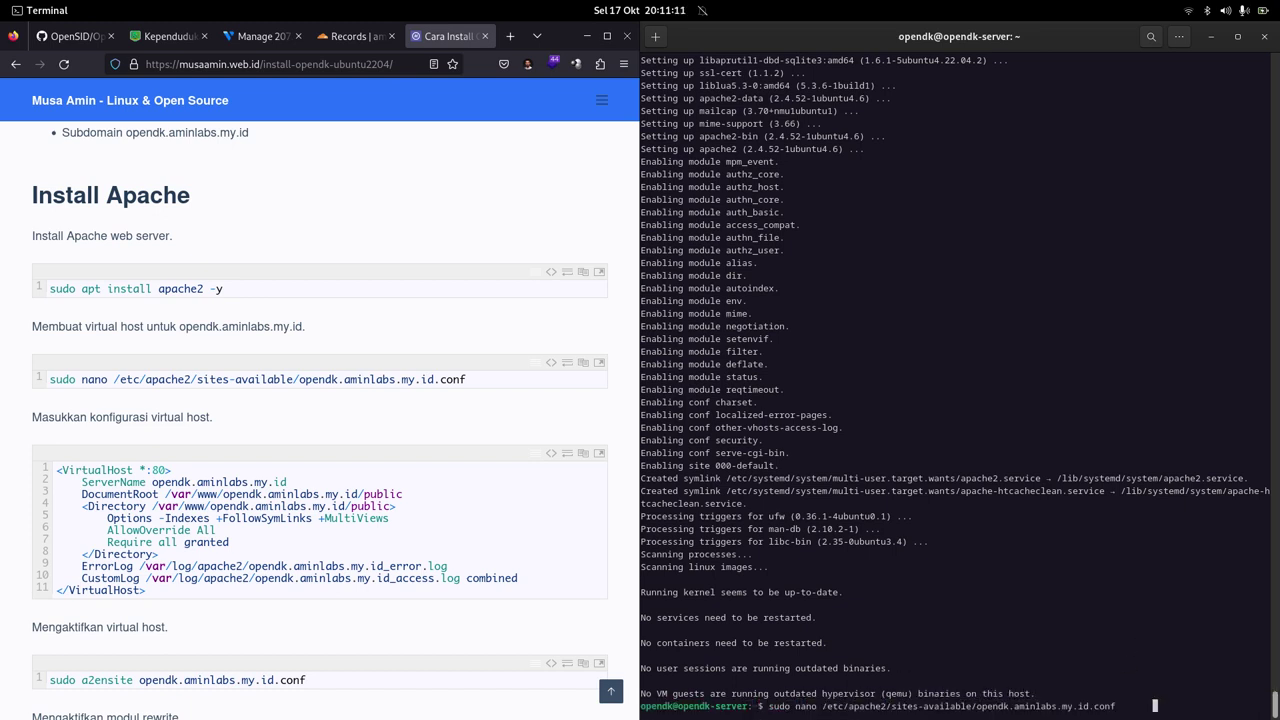
{"action": "key", "text": "Return"}
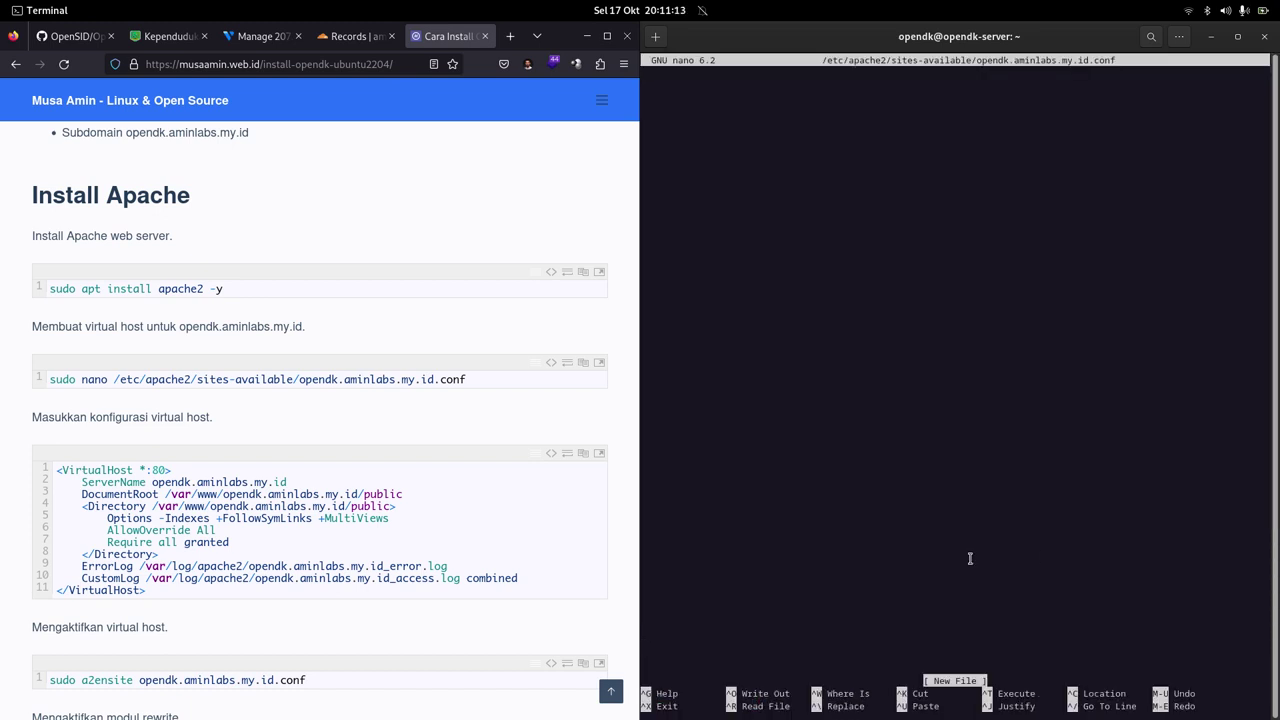
Step: Paste the *:80 VirtualHost config, check its ServerName and paths, then save and exit
{"action": "scroll", "coordinate": [400, 443], "scroll_direction": "down", "scroll_amount": 1}
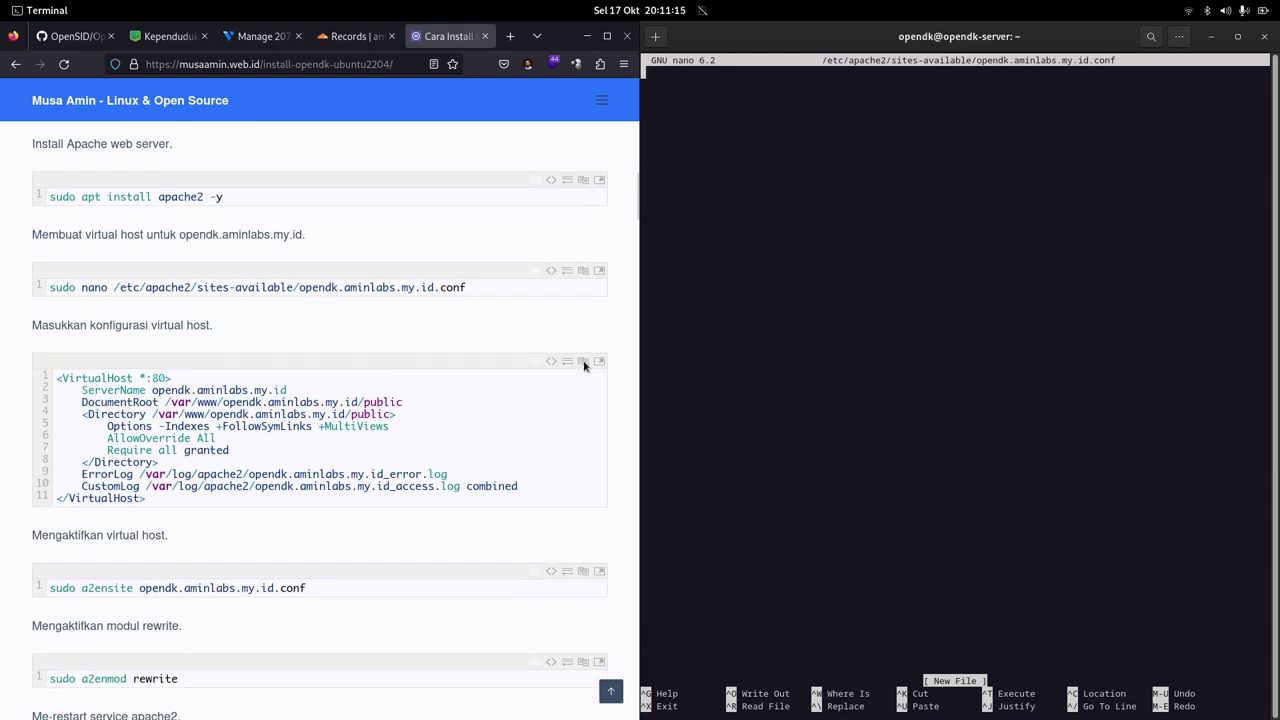
{"action": "left_click", "coordinate": [584, 363]}
{"action": "right_click", "coordinate": [791, 217]}
{"action": "left_click", "coordinate": [791, 217]}
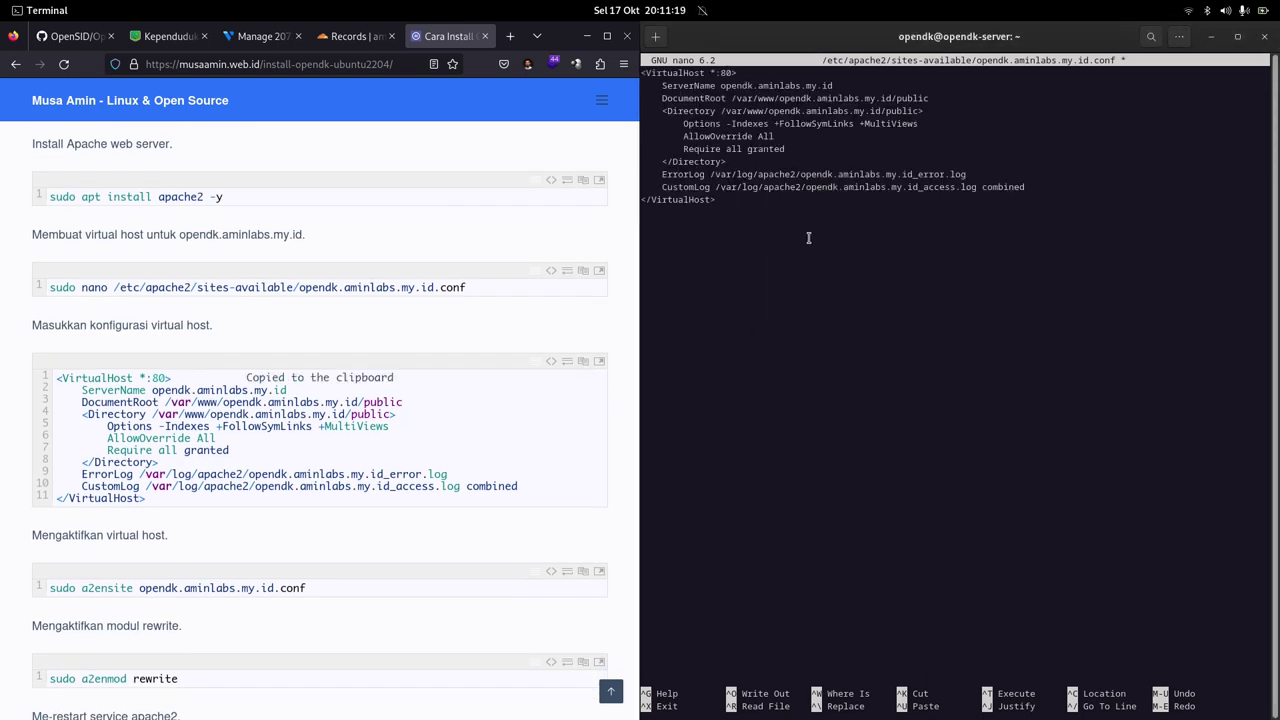
{"action": "left_click_drag", "start_coordinate": [721, 85], "coordinate": [834, 85]}
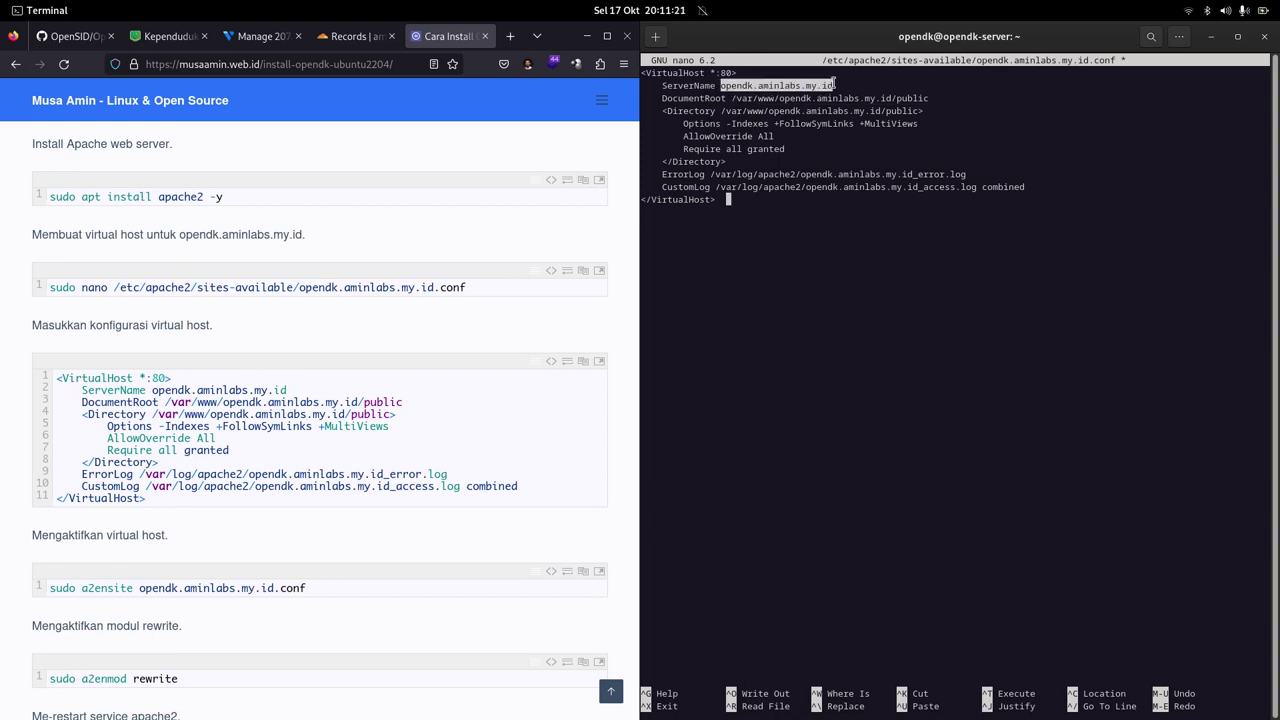
{"action": "left_click_drag", "start_coordinate": [729, 98], "coordinate": [929, 98]}
{"action": "left_click_drag", "start_coordinate": [722, 110], "coordinate": [913, 112]}
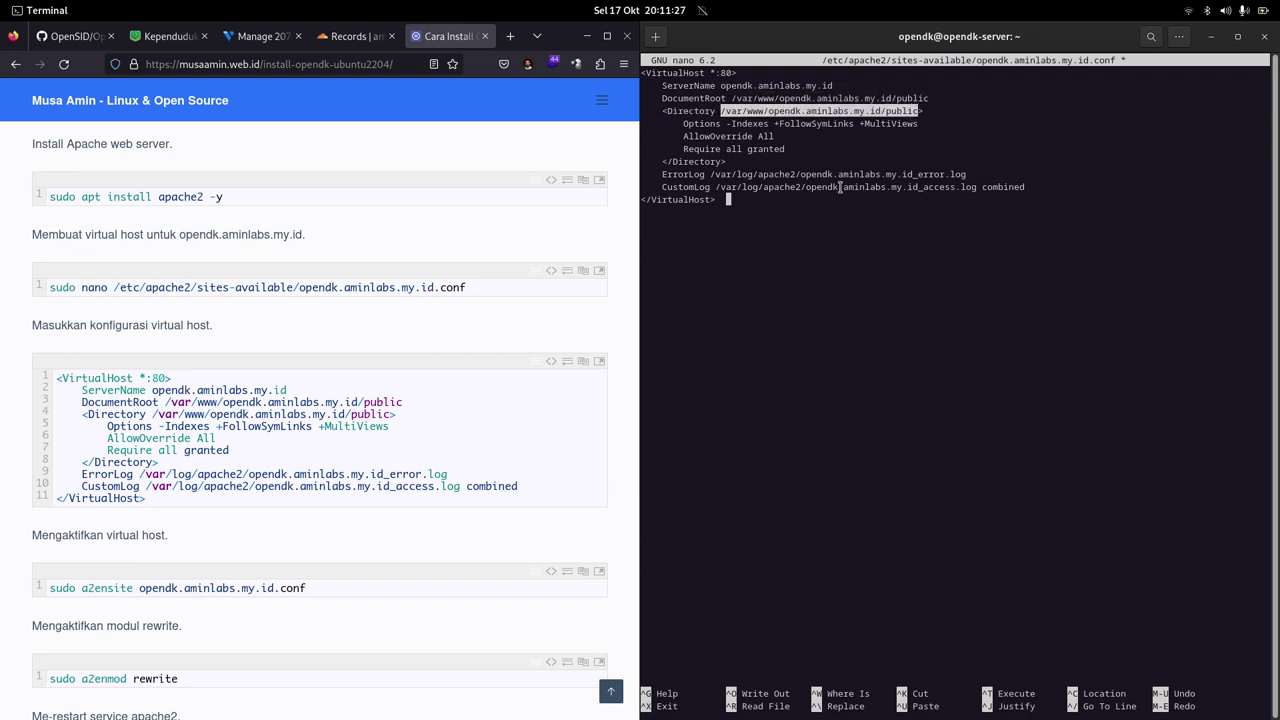
{"action": "left_click", "coordinate": [786, 247]}
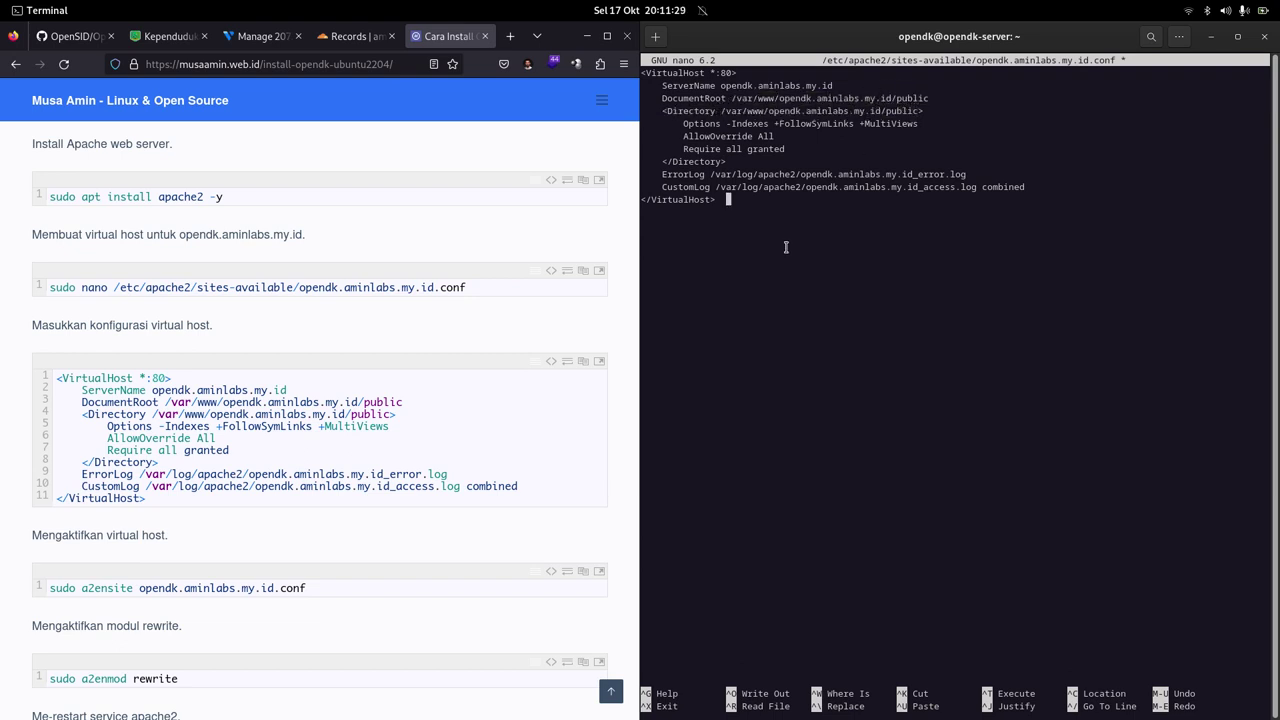
{"action": "key", "text": "ctrl+o"}
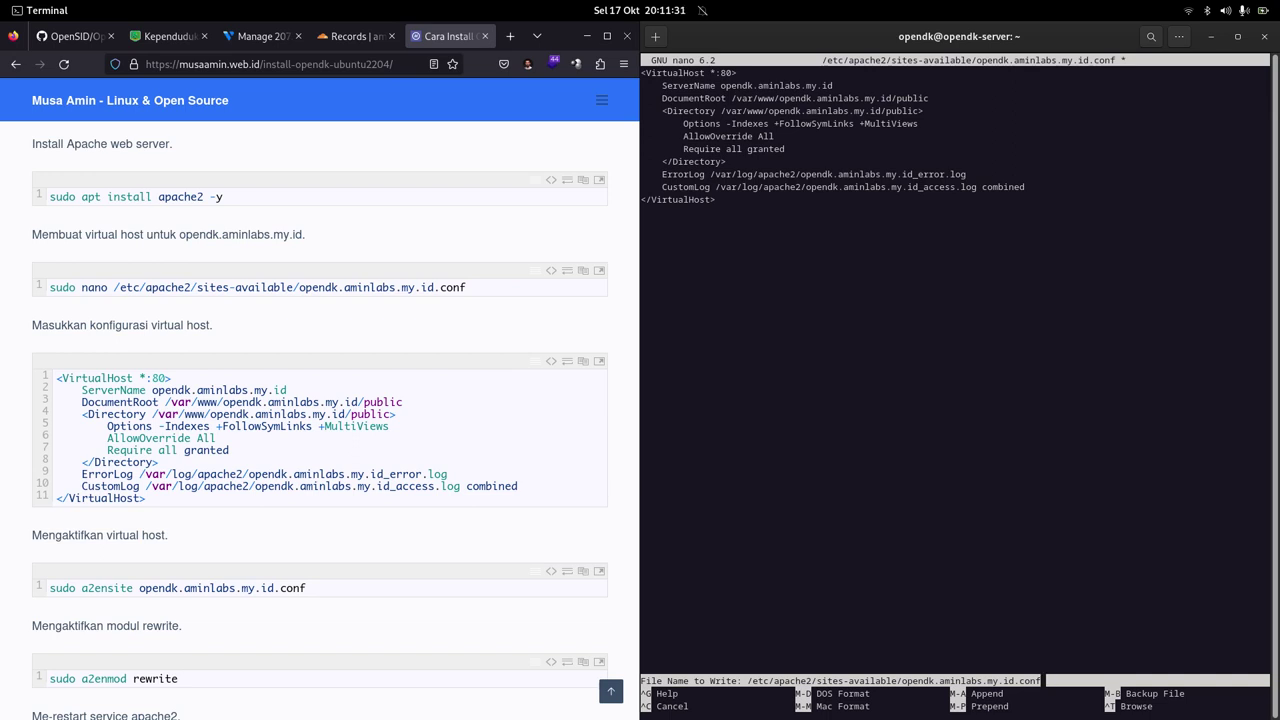
{"action": "key", "text": "Return"}
{"action": "key", "text": "ctrl+x"}
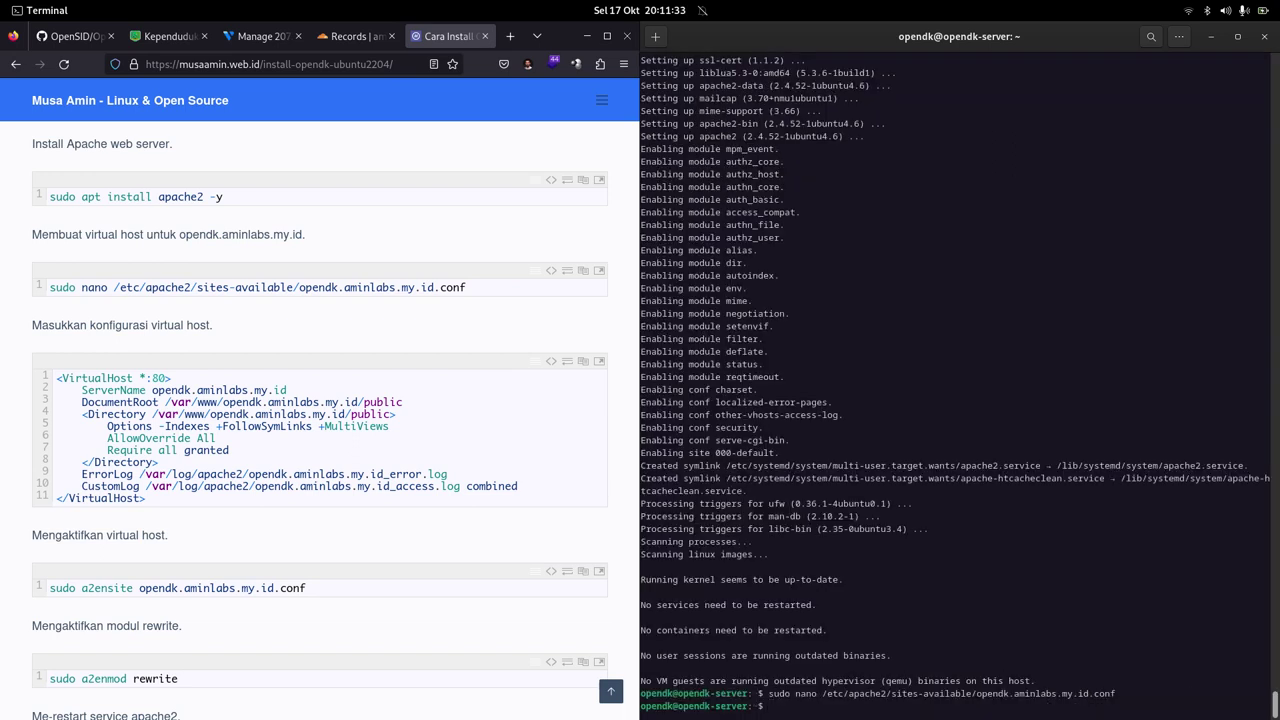
Step: Enable the opendk.aminlabs.my.id site with a2ensite
{"action": "scroll", "coordinate": [377, 295], "scroll_direction": "down", "scroll_amount": 3}
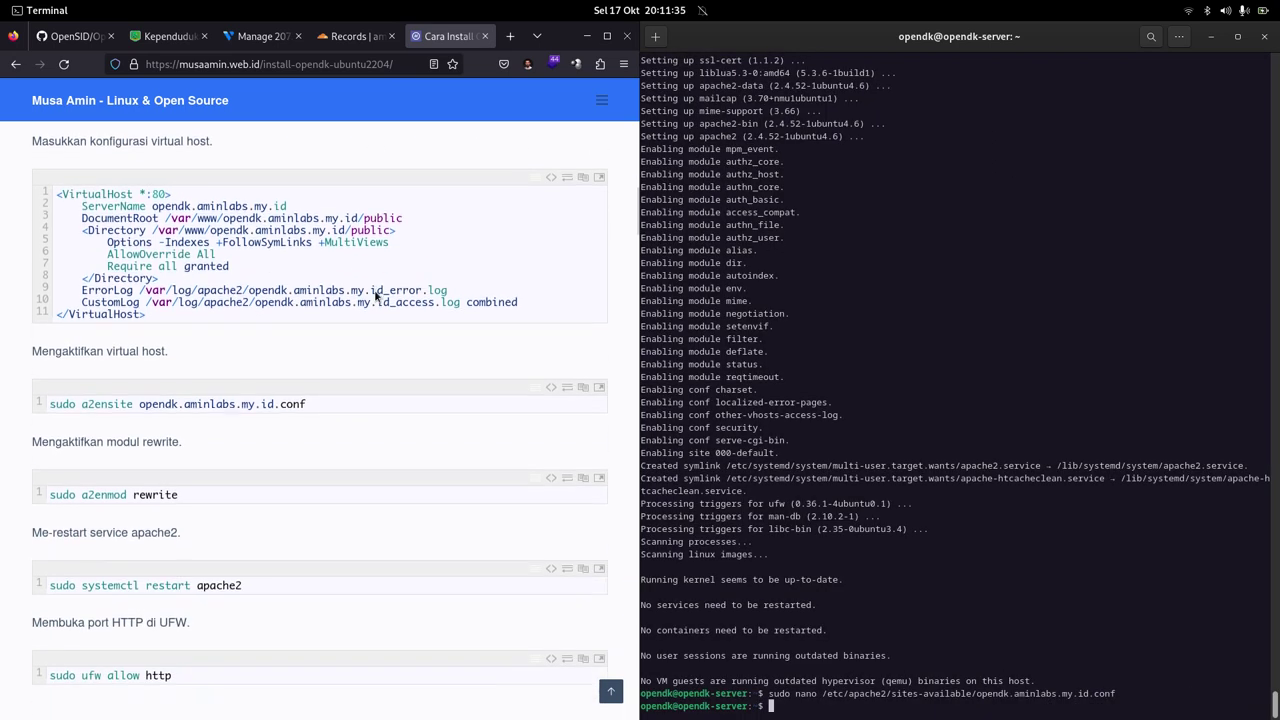
{"action": "left_click", "coordinate": [586, 388]}
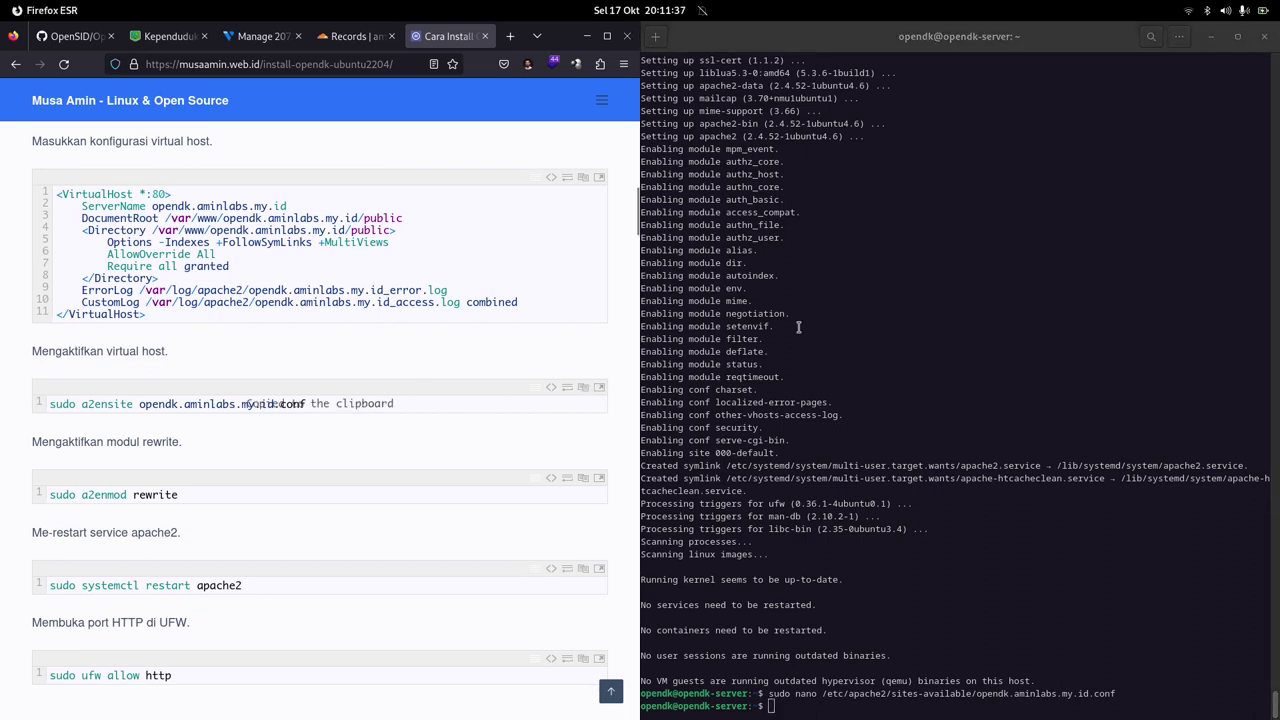
{"action": "right_click", "coordinate": [914, 256]}
{"action": "left_click", "coordinate": [943, 301]}
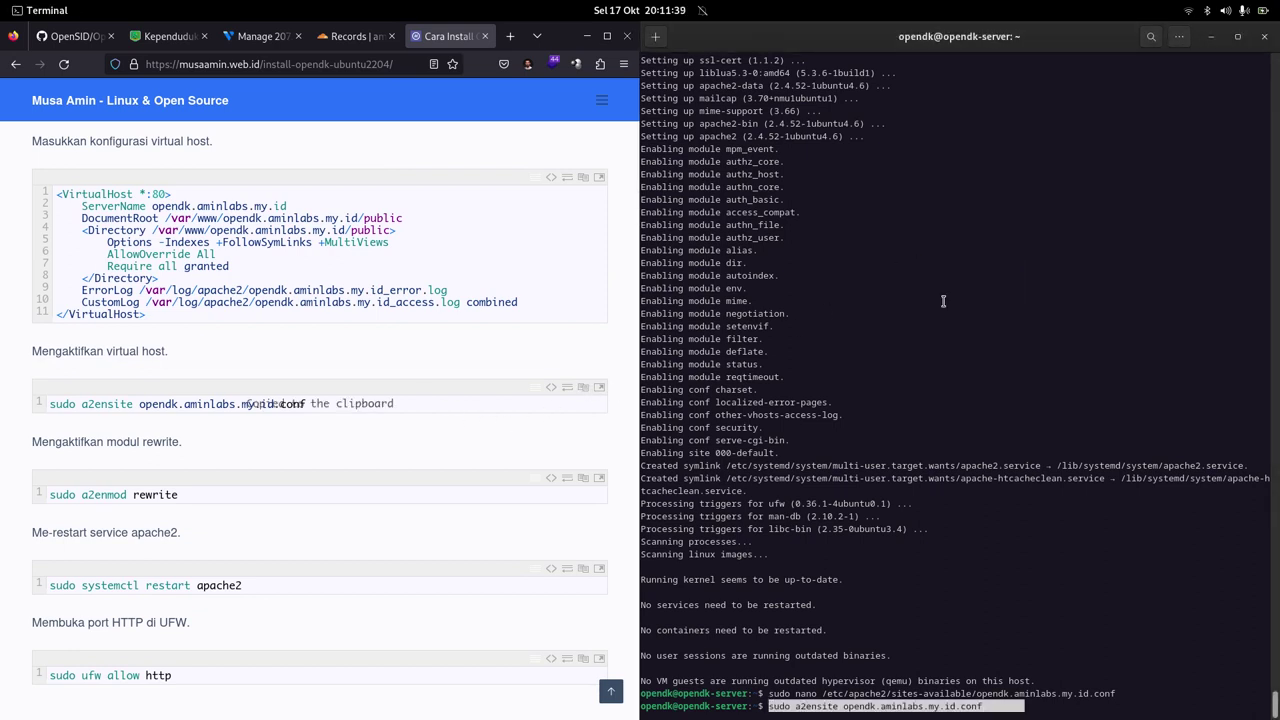
{"action": "key", "text": "Return"}
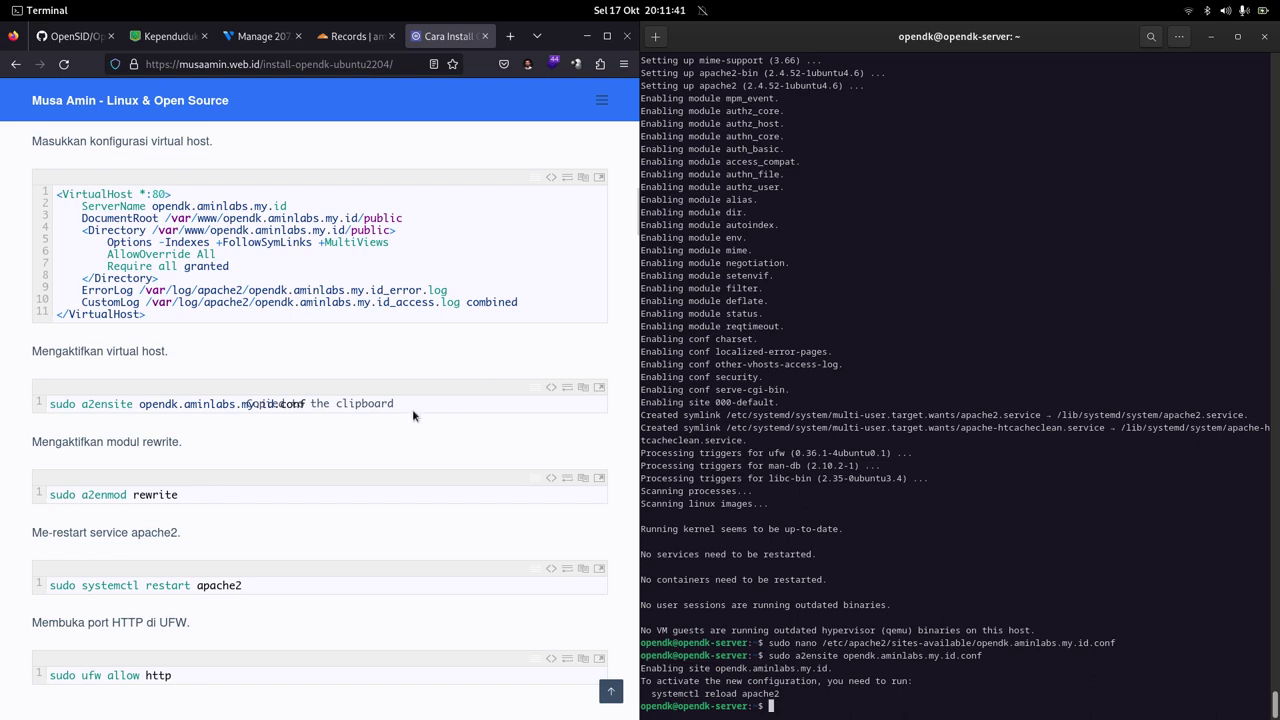
Step: Enable Apache's rewrite module with a2enmod rewrite
{"action": "left_click", "coordinate": [394, 424]}
{"action": "scroll", "coordinate": [400, 430], "scroll_direction": "down", "scroll_amount": 2}
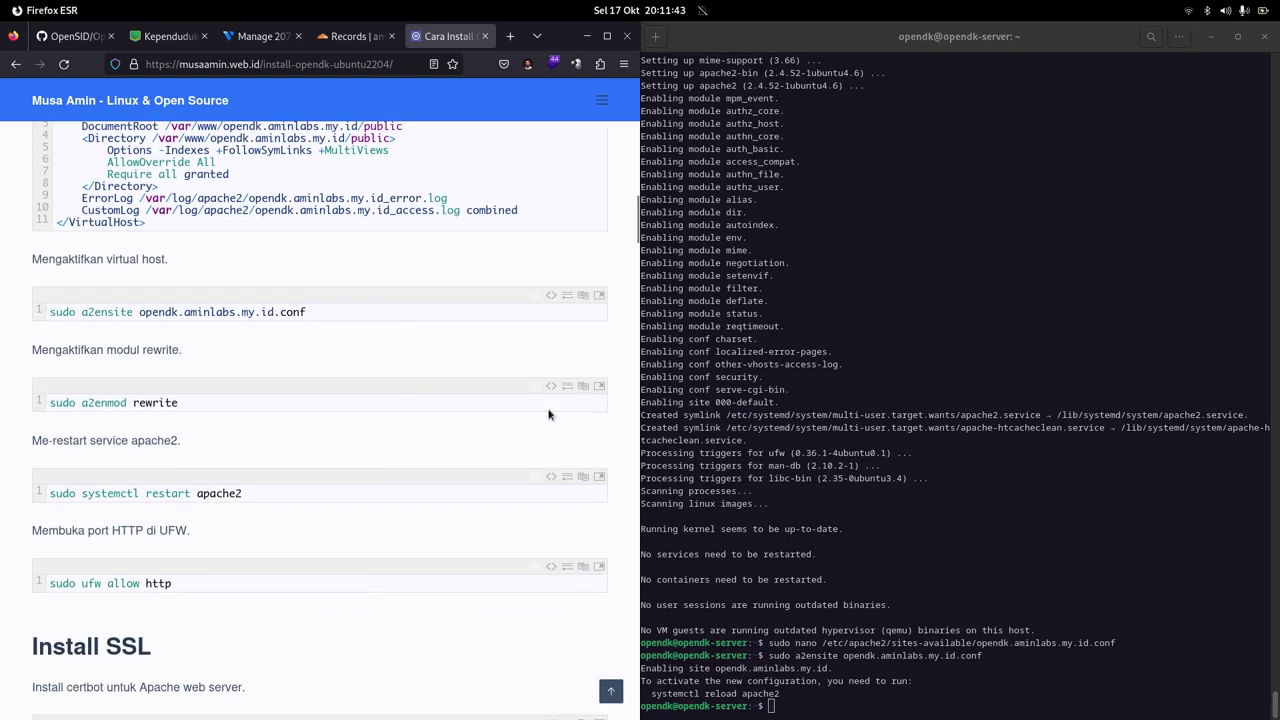
{"action": "left_click", "coordinate": [583, 386]}
{"action": "left_click", "coordinate": [911, 248]}
{"action": "right_click", "coordinate": [911, 248]}
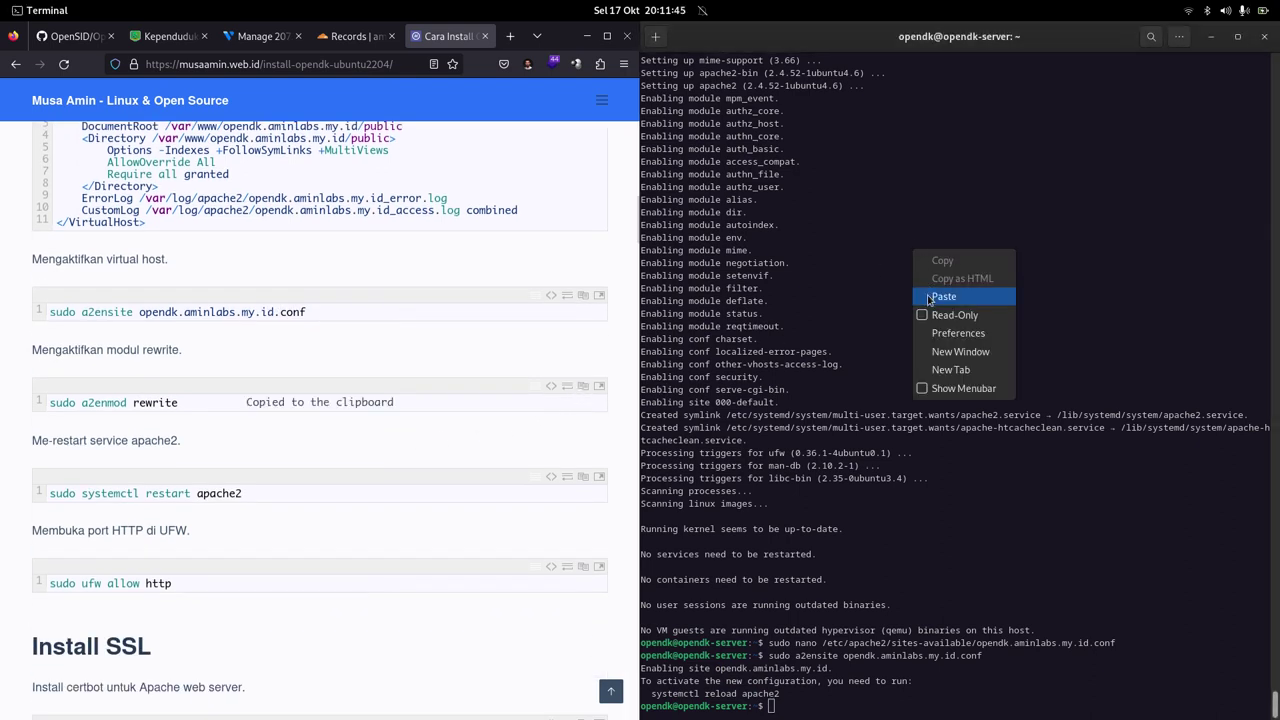
{"action": "left_click", "coordinate": [927, 296]}
{"action": "key", "text": "Return"}
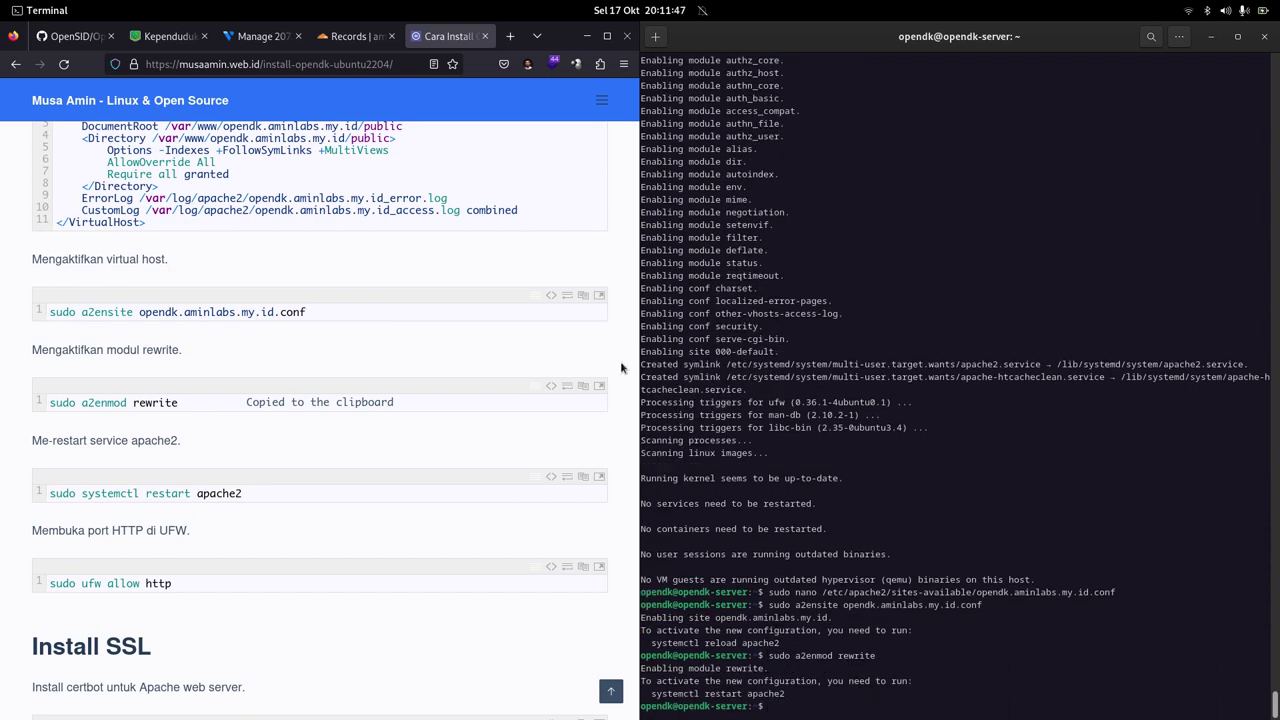
Step: Restart apache2 with systemctl and clear the terminal screen
{"action": "left_click", "coordinate": [583, 477]}
{"action": "right_click", "coordinate": [930, 245]}
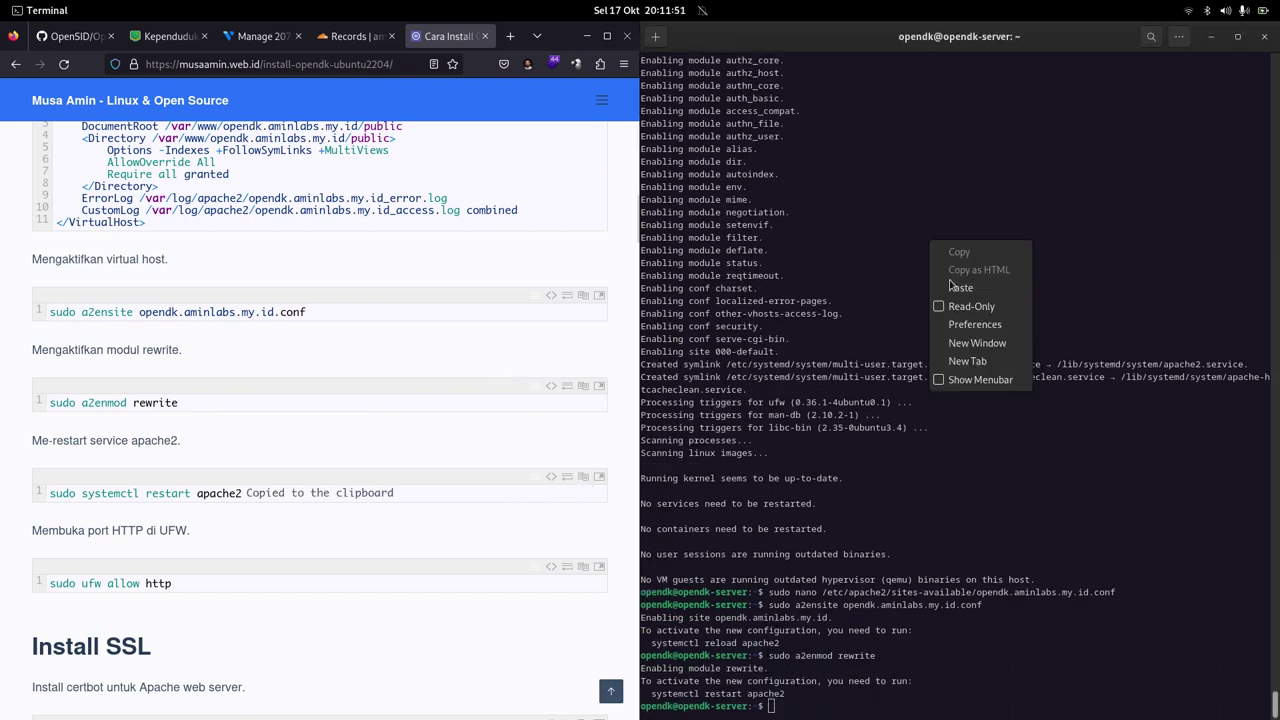
{"action": "left_click", "coordinate": [958, 287]}
{"action": "key", "text": "Return"}
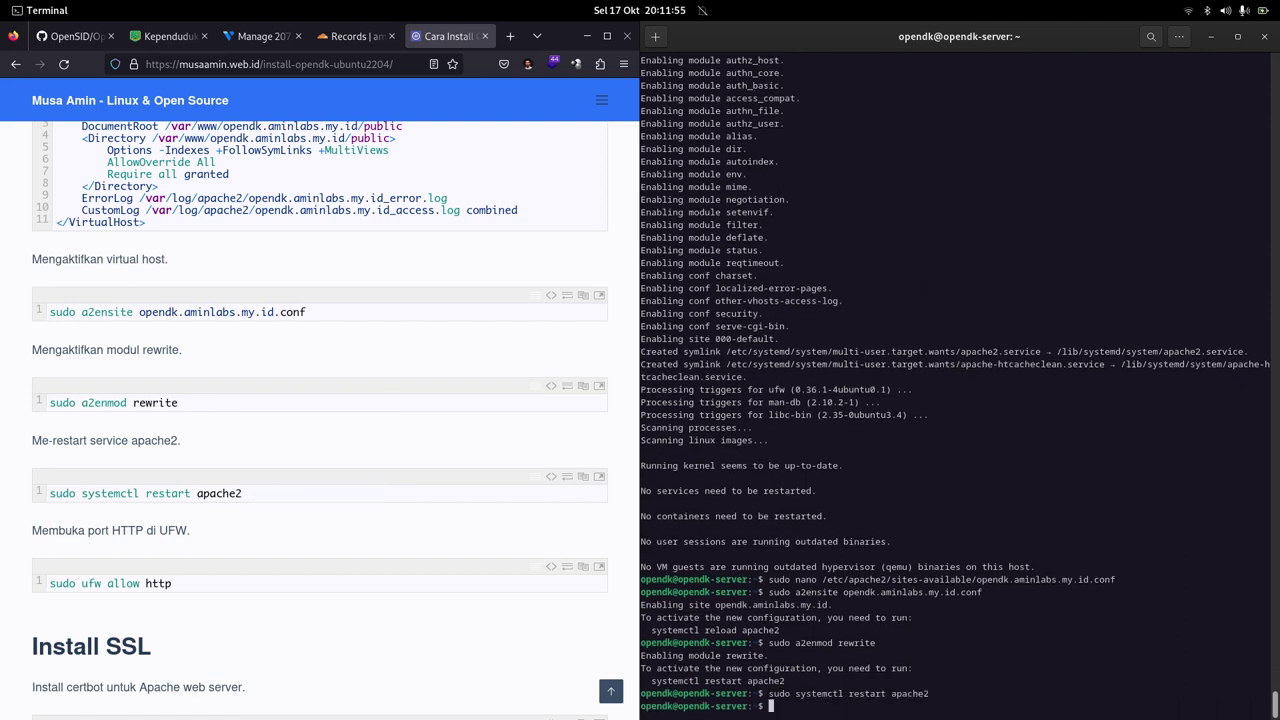
{"action": "key", "text": "ctrl+l"}
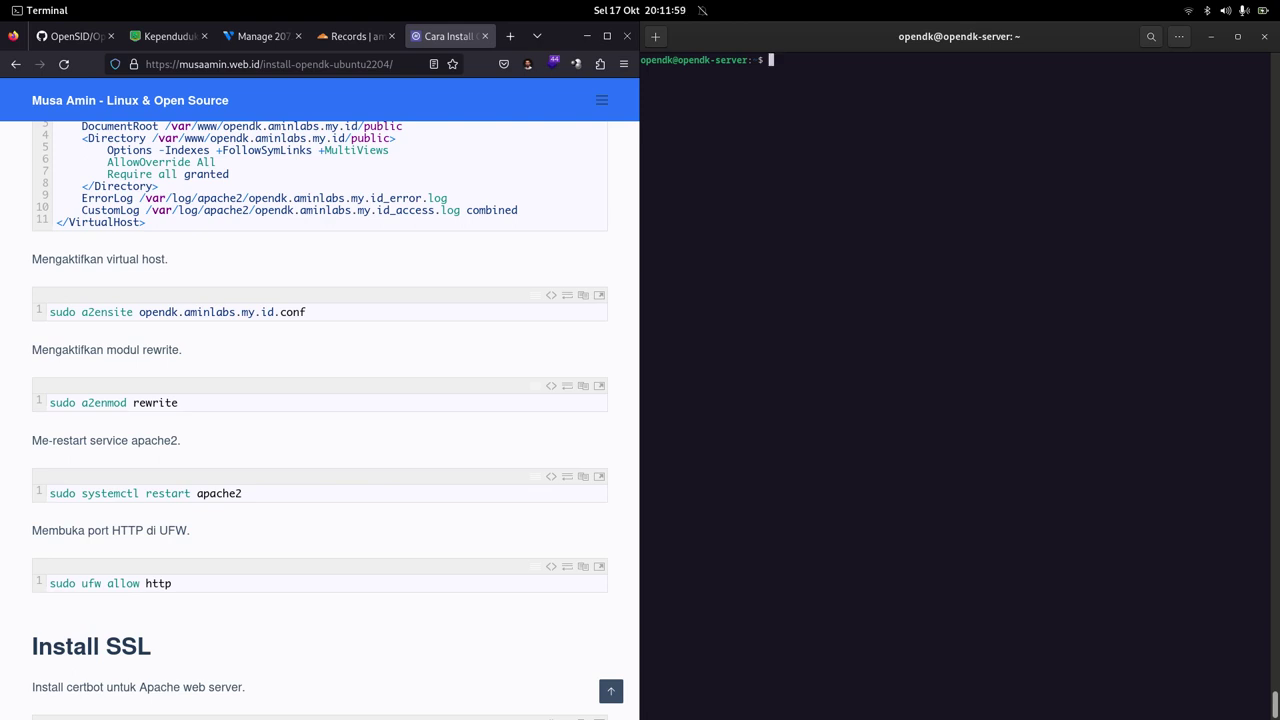
Step: Check sudo ufw status, run sudo ufw allow http, and recheck to see the 80/tcp rules
{"action": "type", "text": "sudo ufw"}
{"action": "type", "text": "status"}
{"action": "key", "text": "Return"}
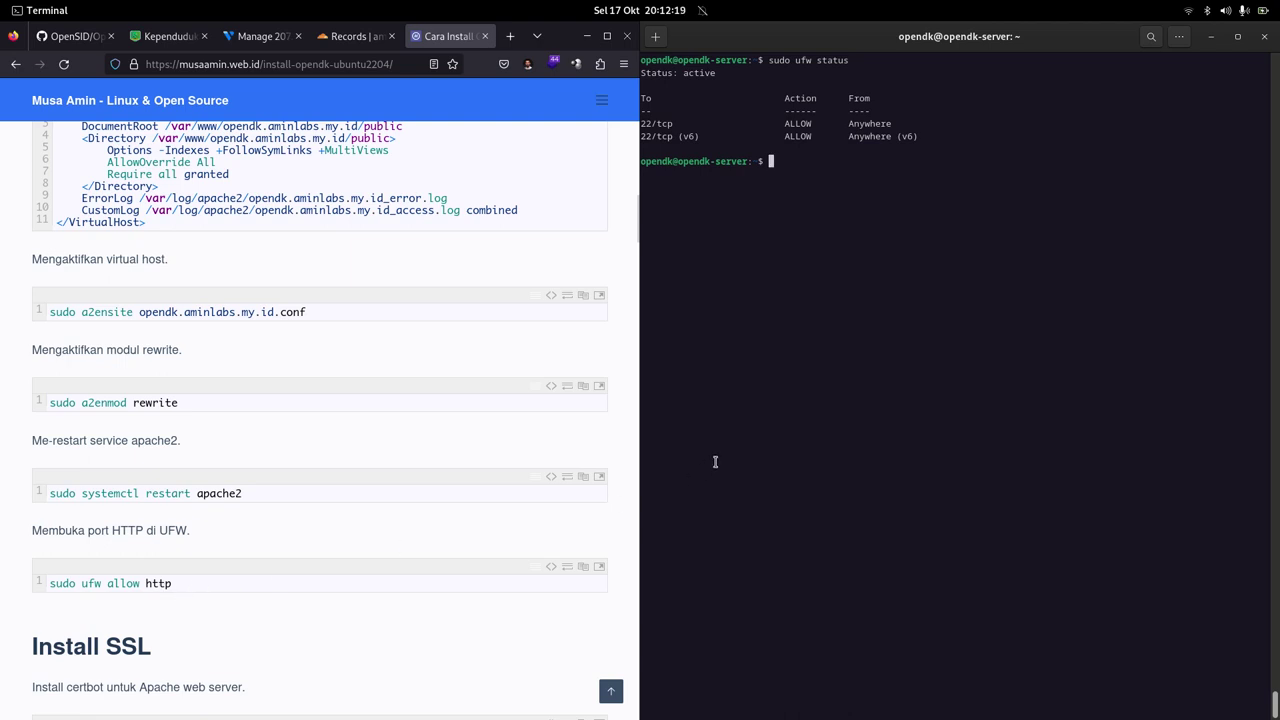
{"action": "type", "text": "sudo ufw allow http"}
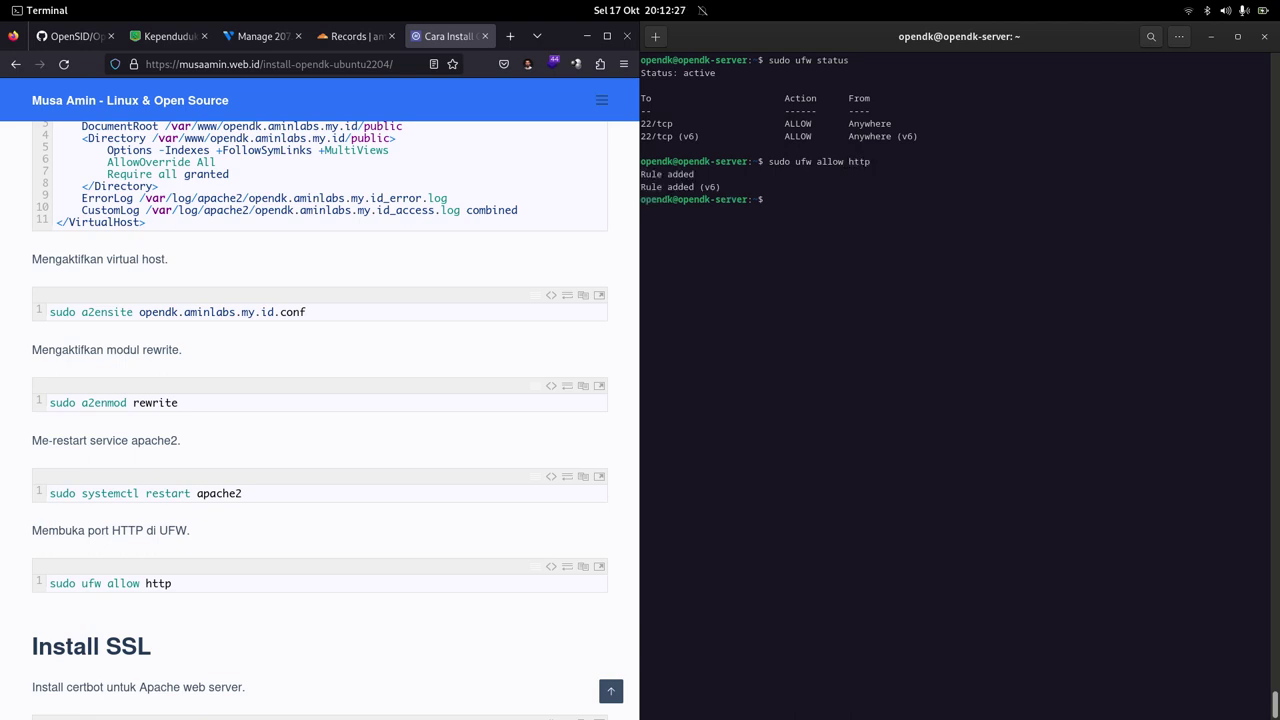
{"action": "key", "text": "Up"}
{"action": "key", "text": "Up"}
{"action": "key", "text": "Return"}
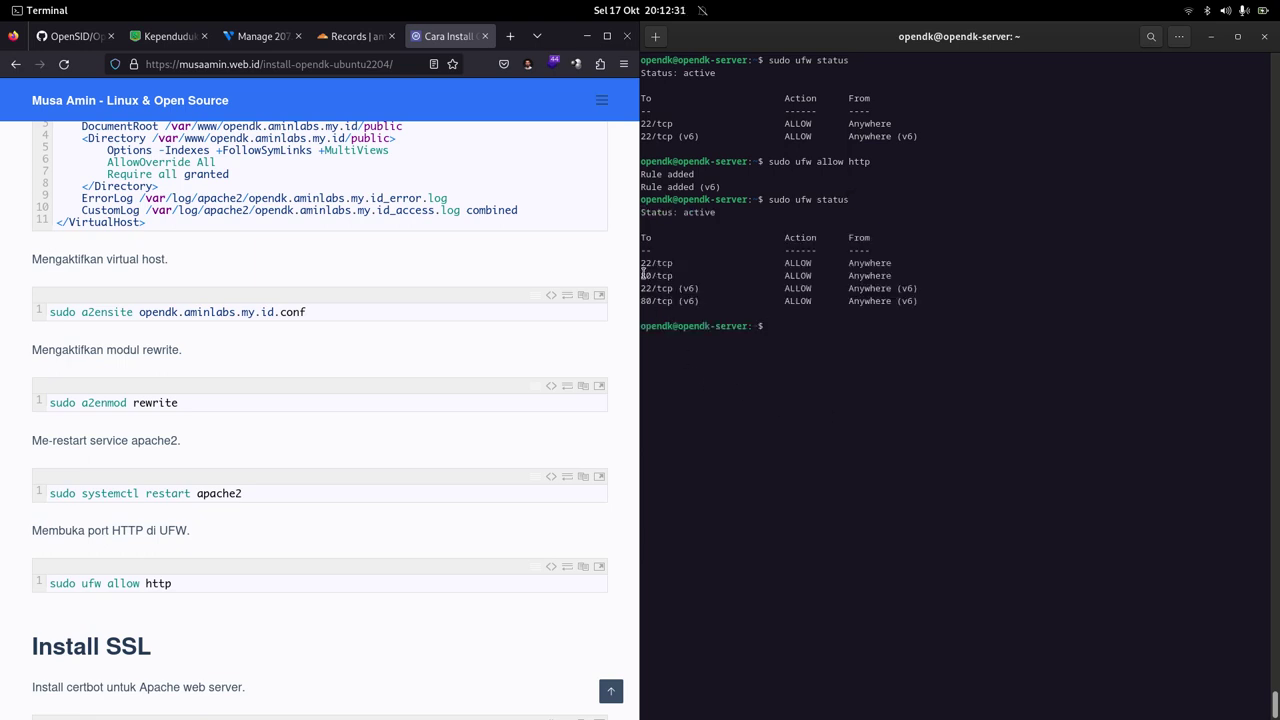
{"action": "mouse_move", "coordinate": [612, 710]}
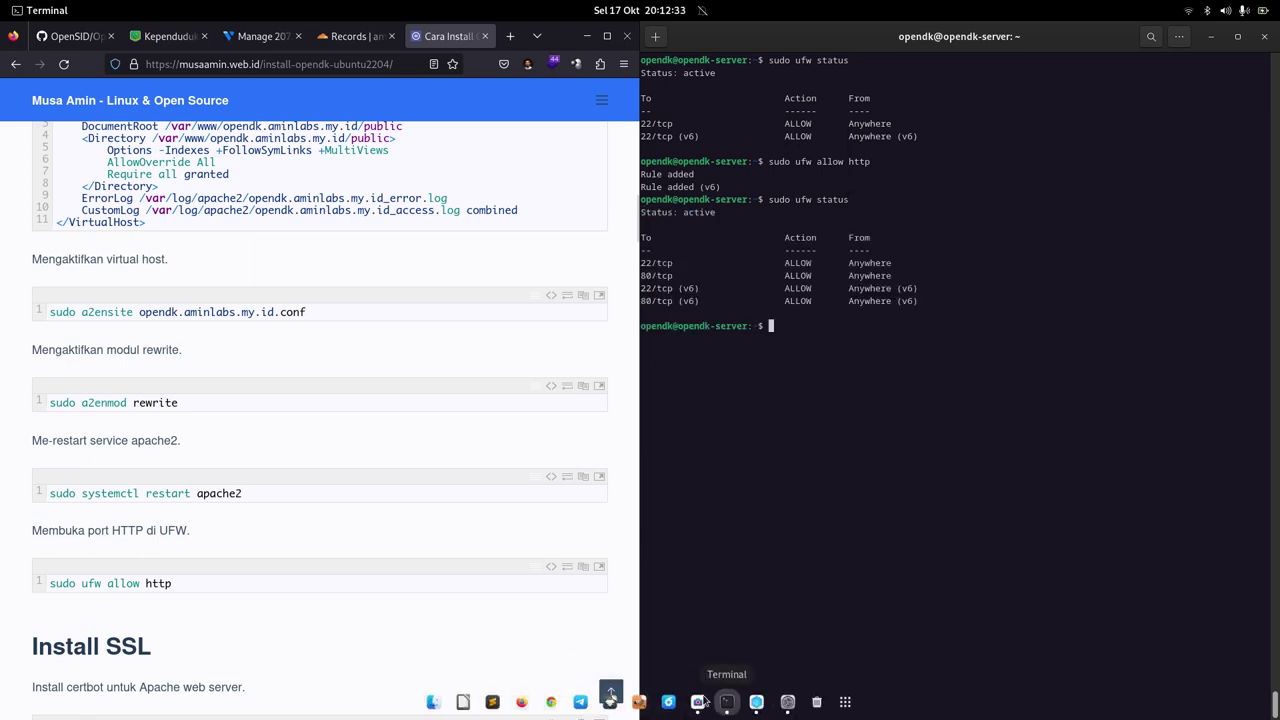
Step: Snap Chrome left and load opendk.aminlabs.my.id, which shows Apache's 404 Not Found page
{"action": "left_click", "coordinate": [551, 703]}
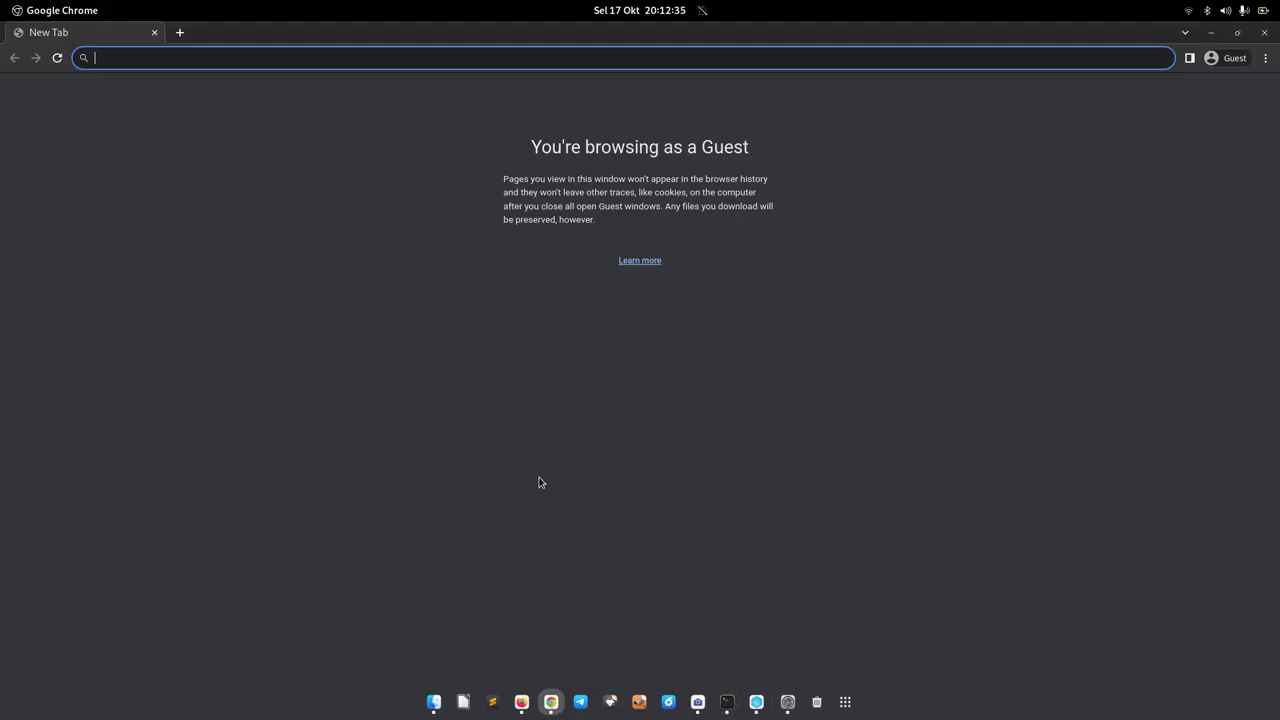
{"action": "key", "text": "super+Left"}
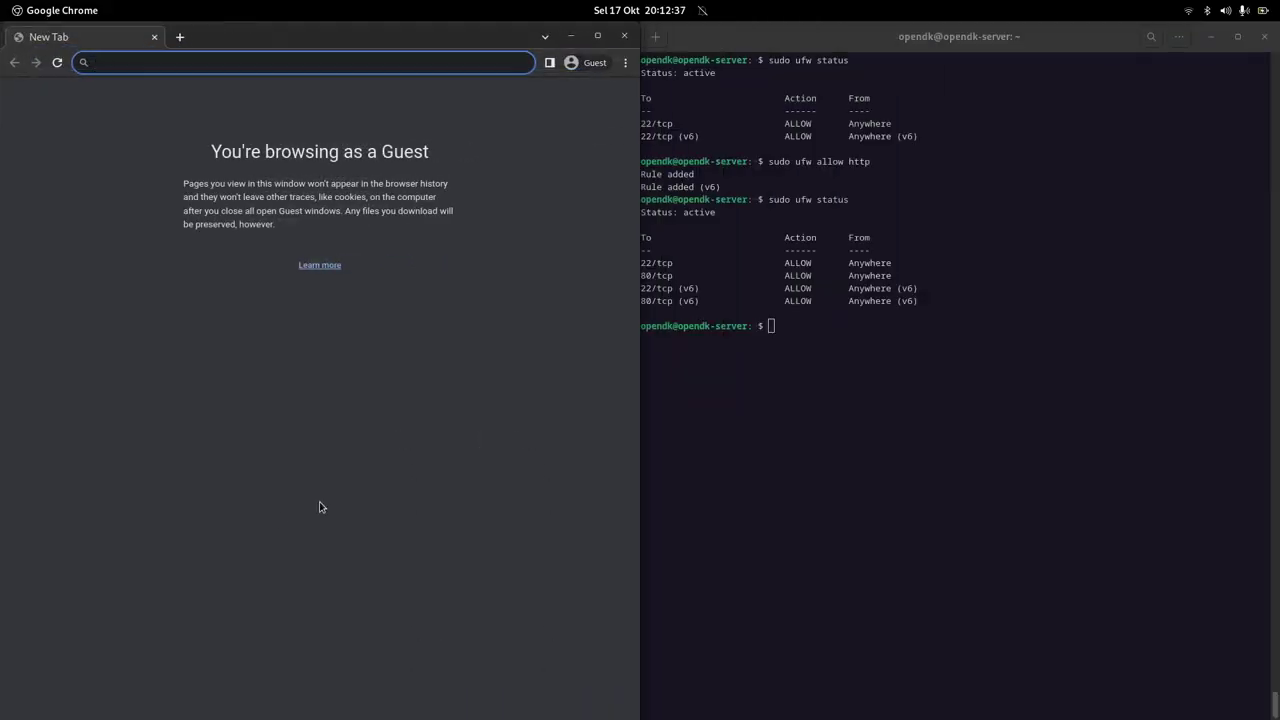
{"action": "type", "text": "opendk"}
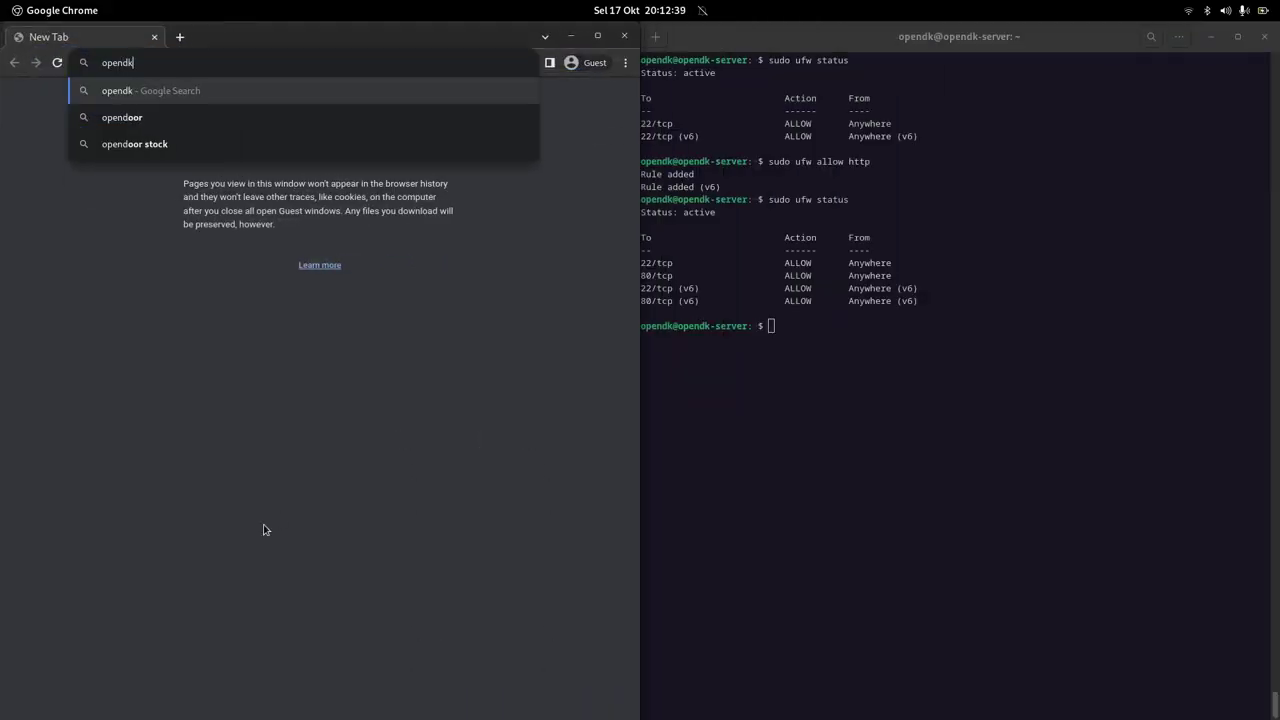
{"action": "type", "text": ".aminlabs"}
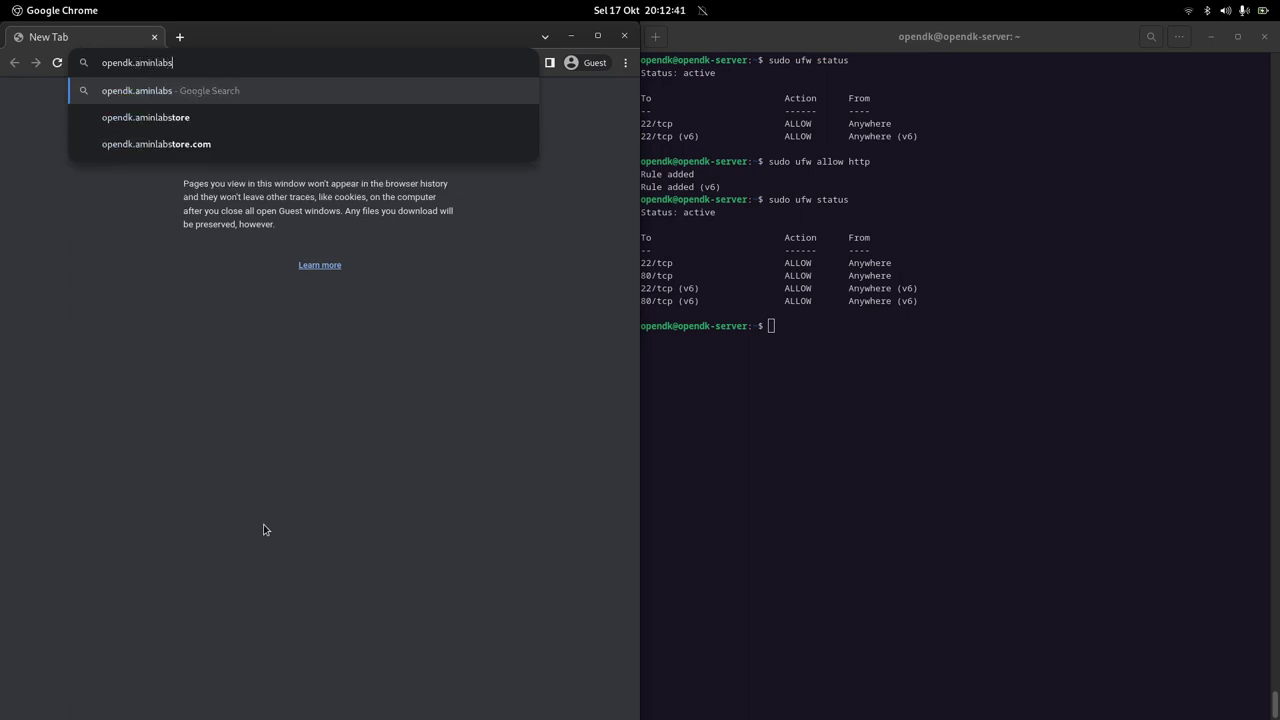
{"action": "type", "text": ".my.id"}
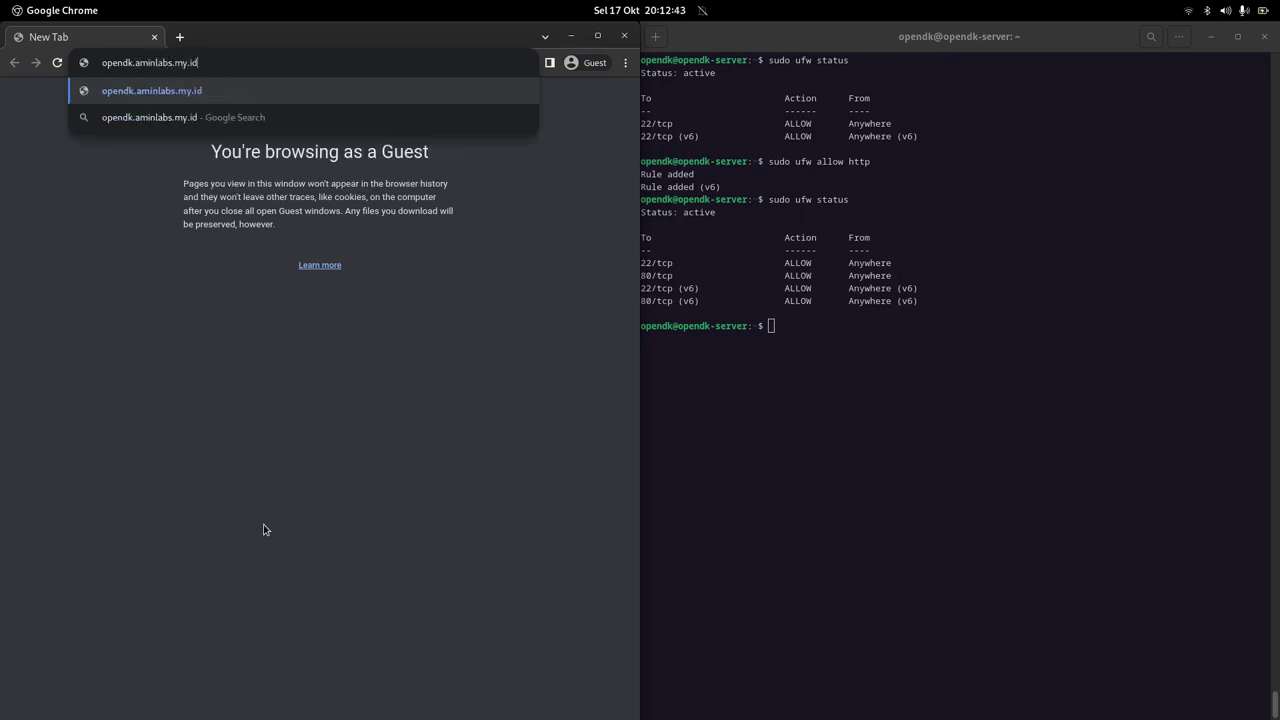
{"action": "key", "text": "Return"}
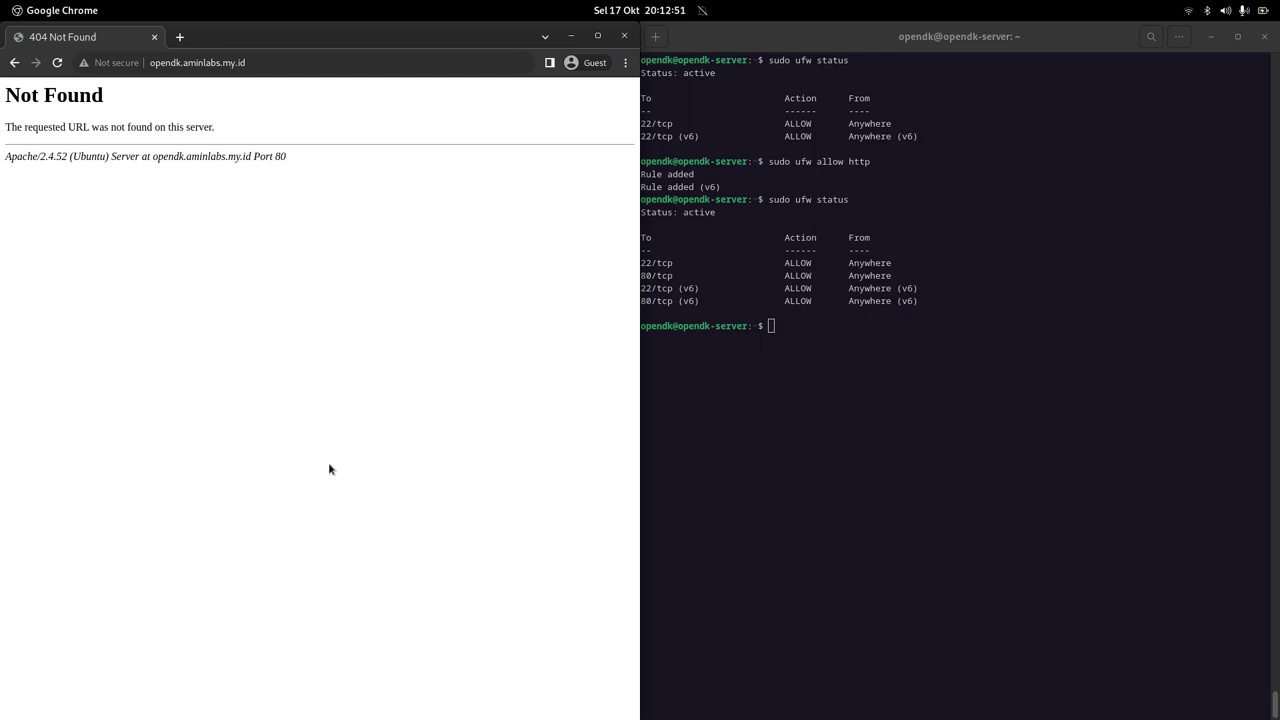
{"action": "left_click", "coordinate": [57, 62]}
{"action": "left_click_drag", "start_coordinate": [13, 95], "coordinate": [84, 104]}
{"action": "left_click", "coordinate": [213, 157]}
{"action": "mouse_move", "coordinate": [728, 703]}
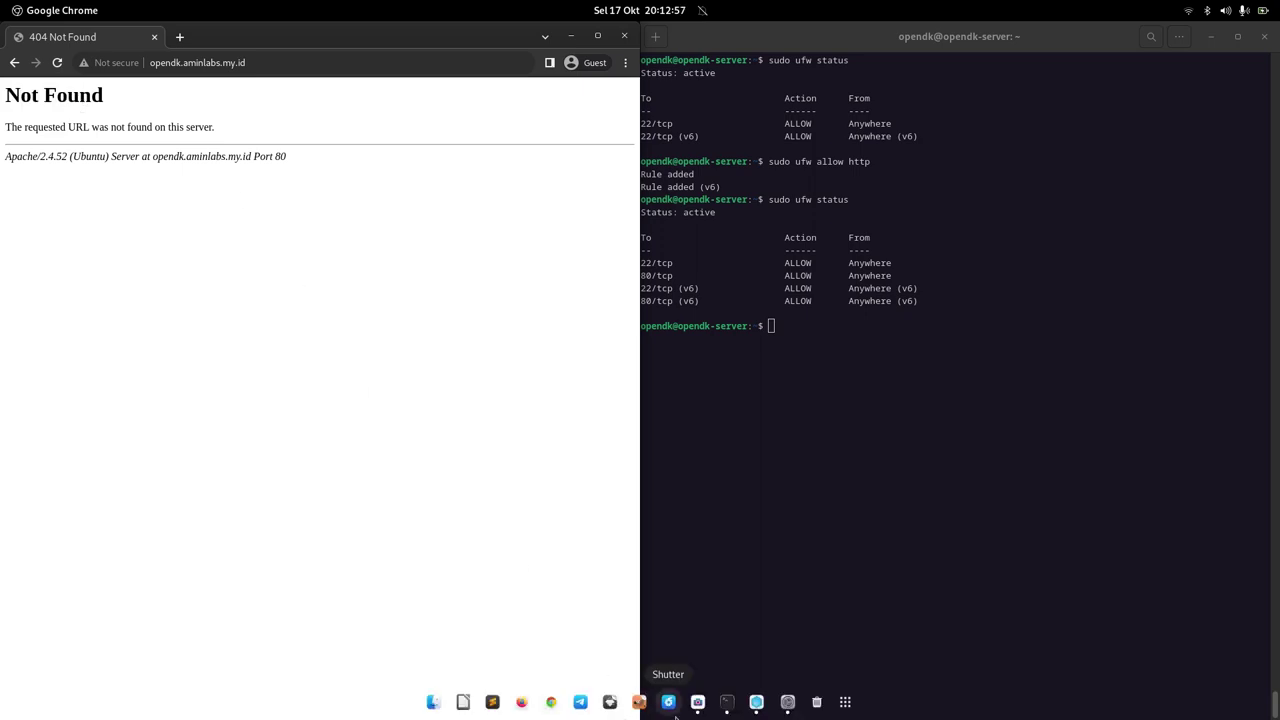
Step: Bring up the Firefox ESR tutorial and check the DocumentRoot /var/www/opendk.aminlabs.my.id/public
{"action": "left_click", "coordinate": [521, 702]}
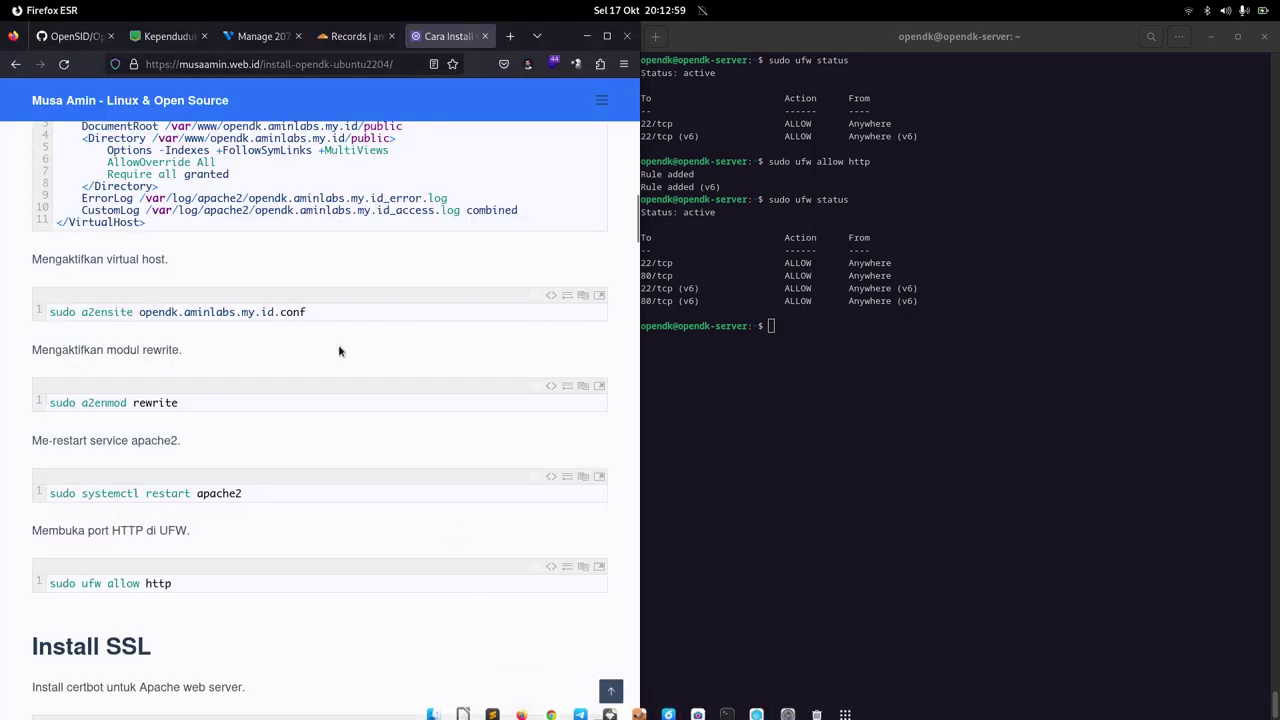
{"action": "scroll", "coordinate": [338, 344], "scroll_direction": "up", "scroll_amount": 4}
{"action": "left_click_drag", "start_coordinate": [166, 311], "coordinate": [386, 311]}
{"action": "left_click", "coordinate": [386, 311]}
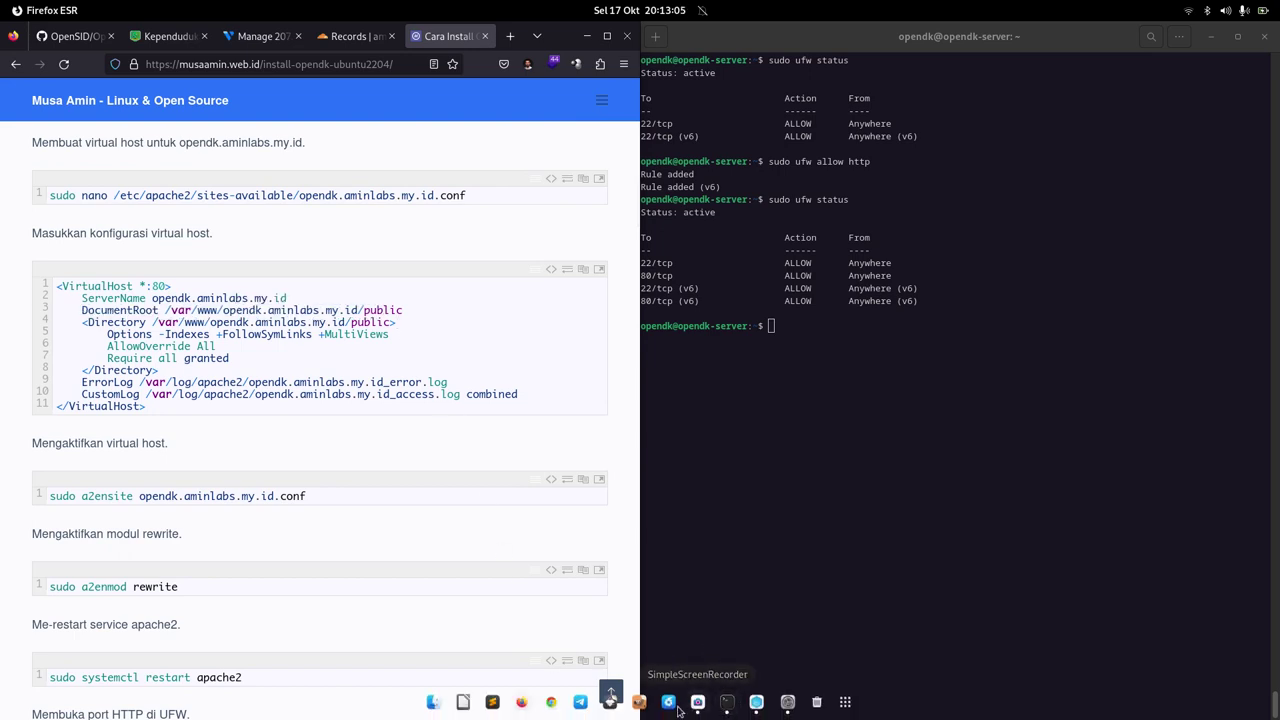
Step: Check the address on Chrome's 404 page, then bring the guide back at its Install SSL steps
{"action": "left_click", "coordinate": [551, 702]}
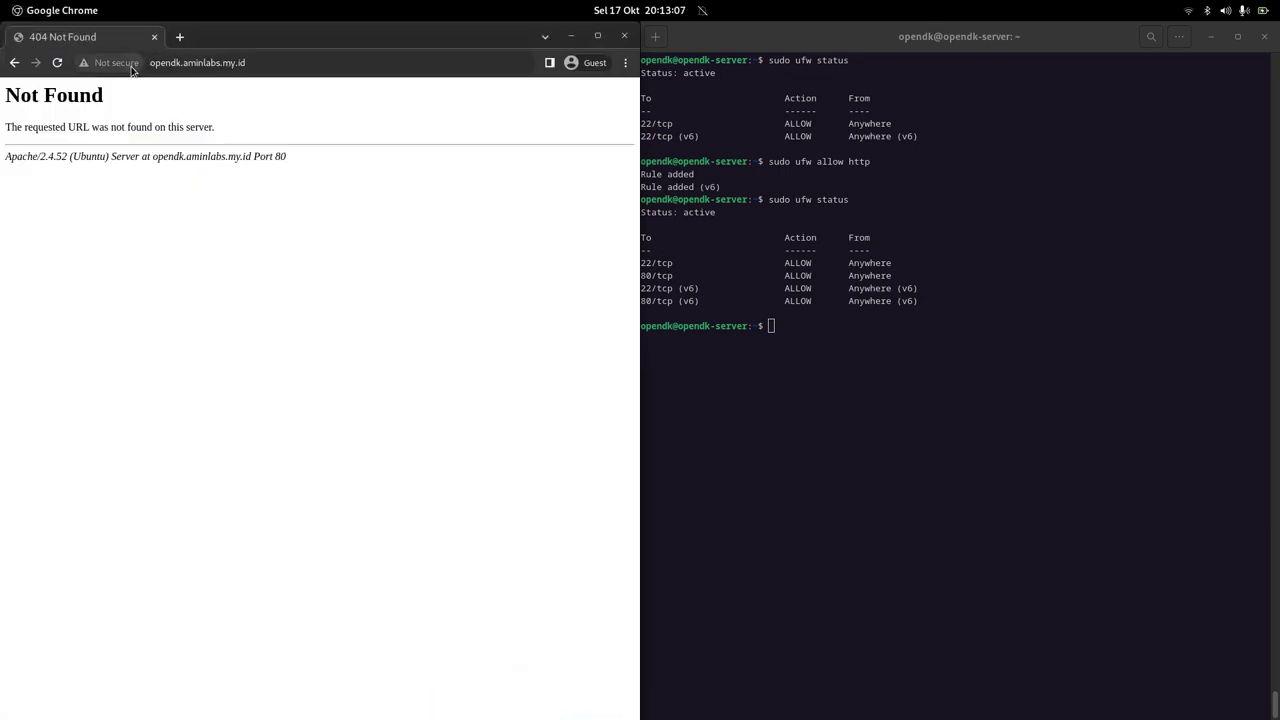
{"action": "left_click", "coordinate": [750, 636]}
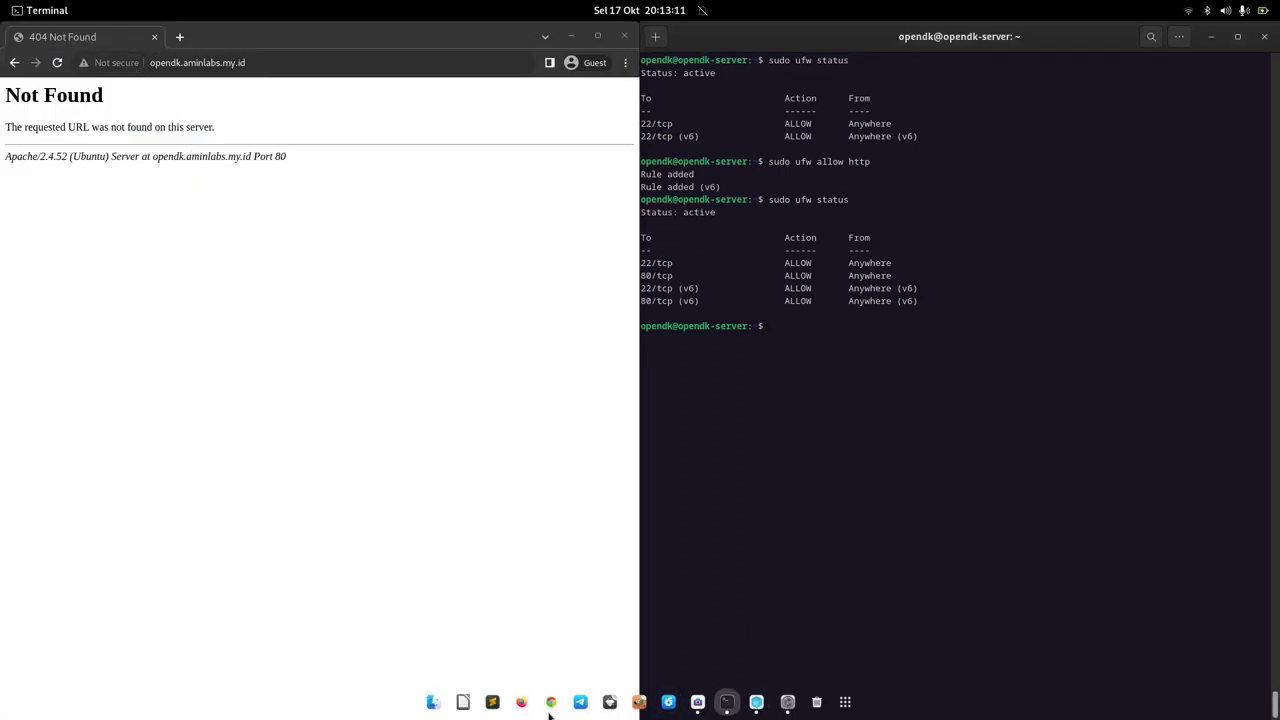
{"action": "left_click", "coordinate": [522, 703]}
{"action": "scroll", "coordinate": [447, 357], "scroll_direction": "down", "scroll_amount": 5}
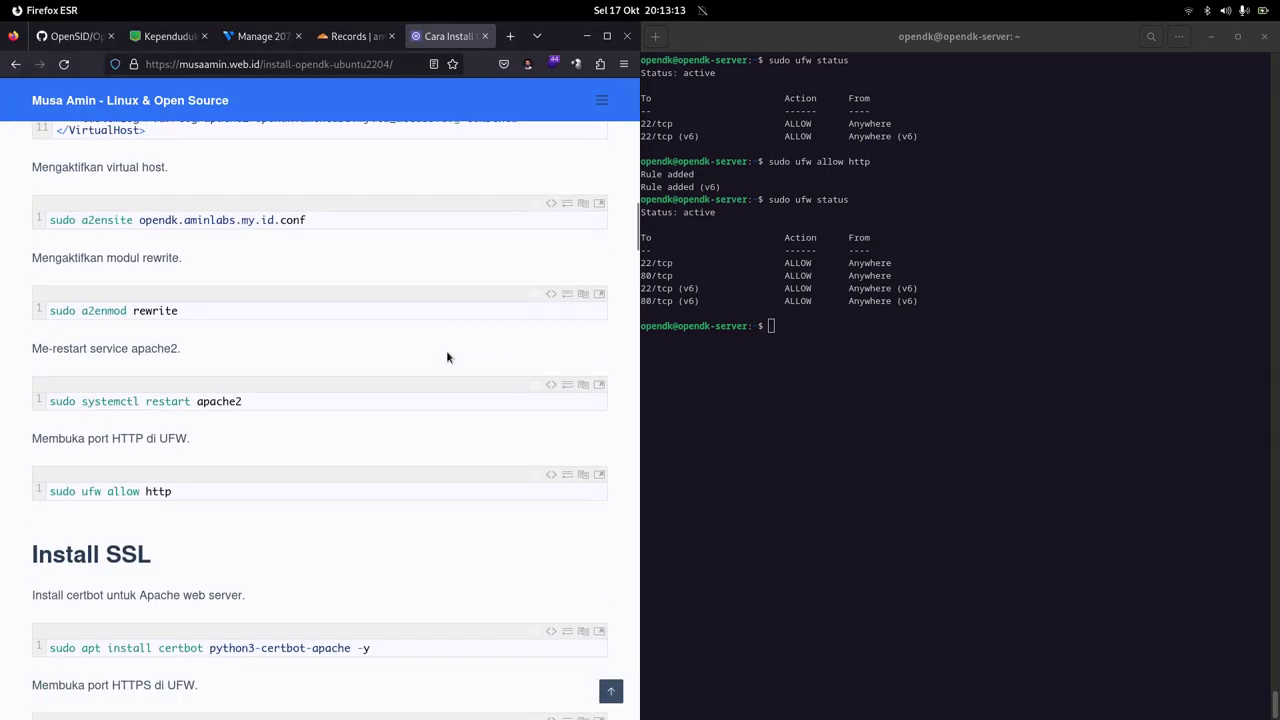
{"action": "scroll", "coordinate": [447, 357], "scroll_direction": "down", "scroll_amount": 5}
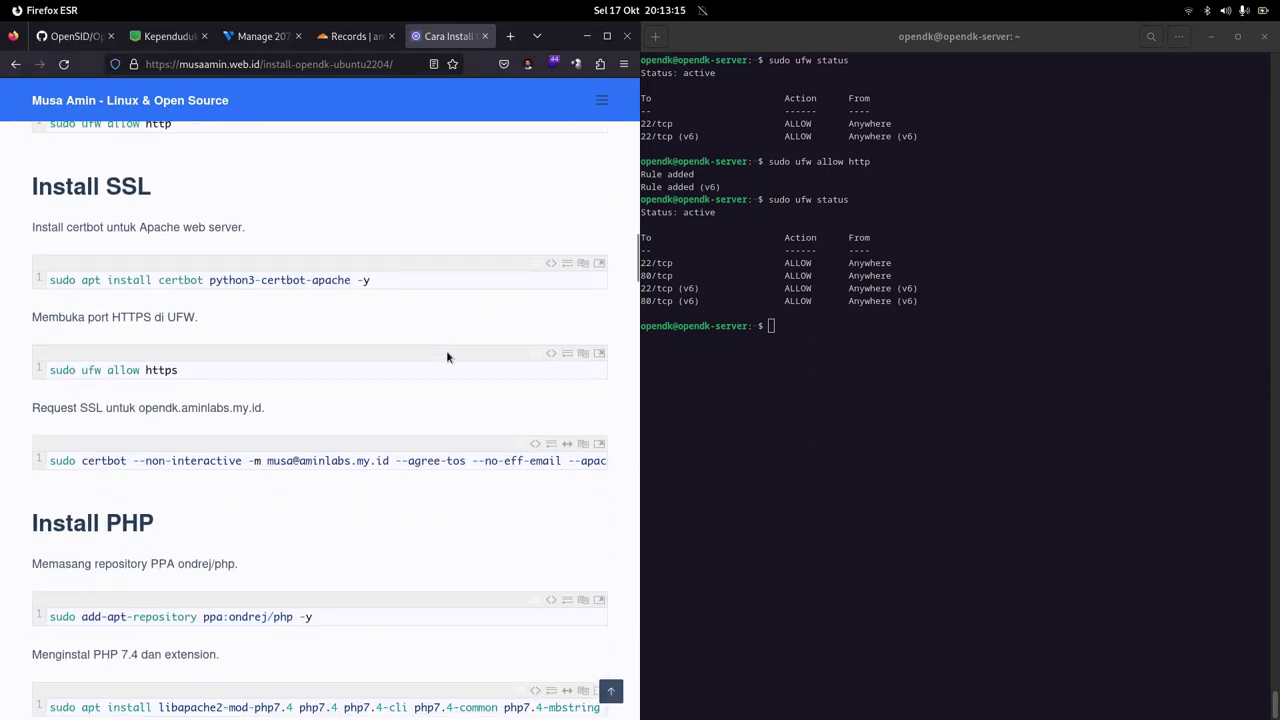
{"action": "mouse_move", "coordinate": [788, 705]}
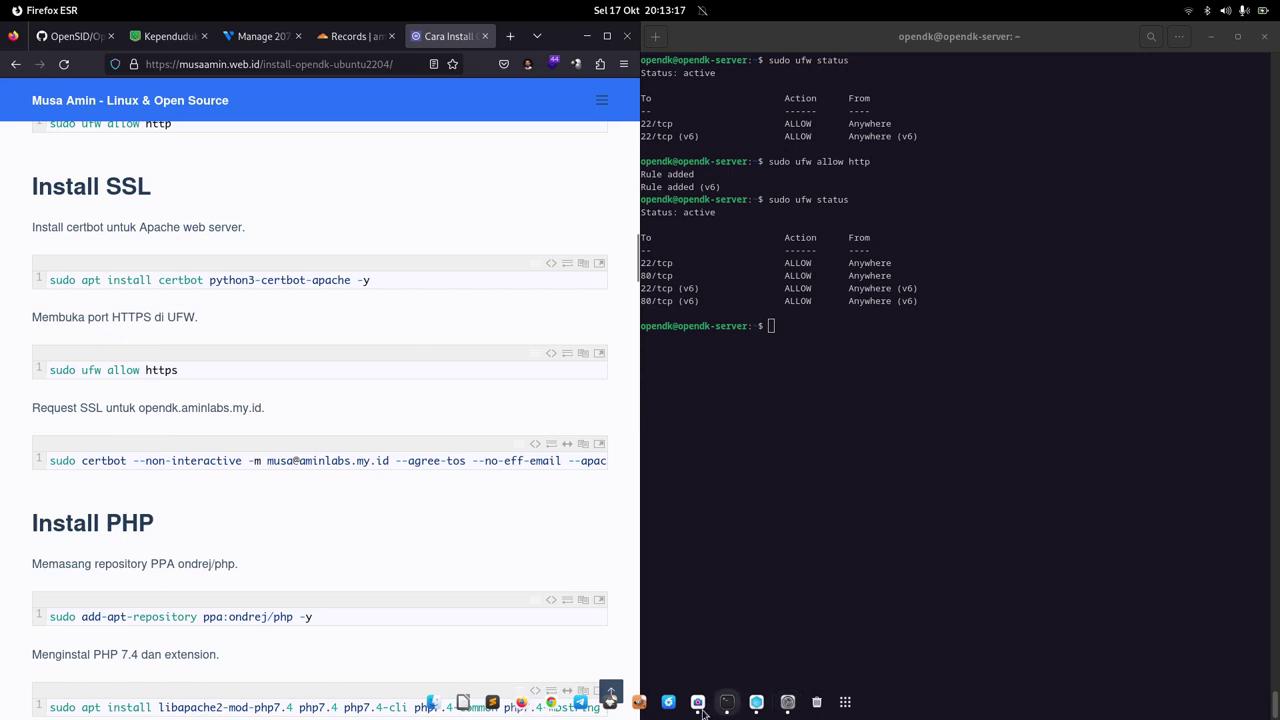
{"action": "left_click", "coordinate": [549, 704]}
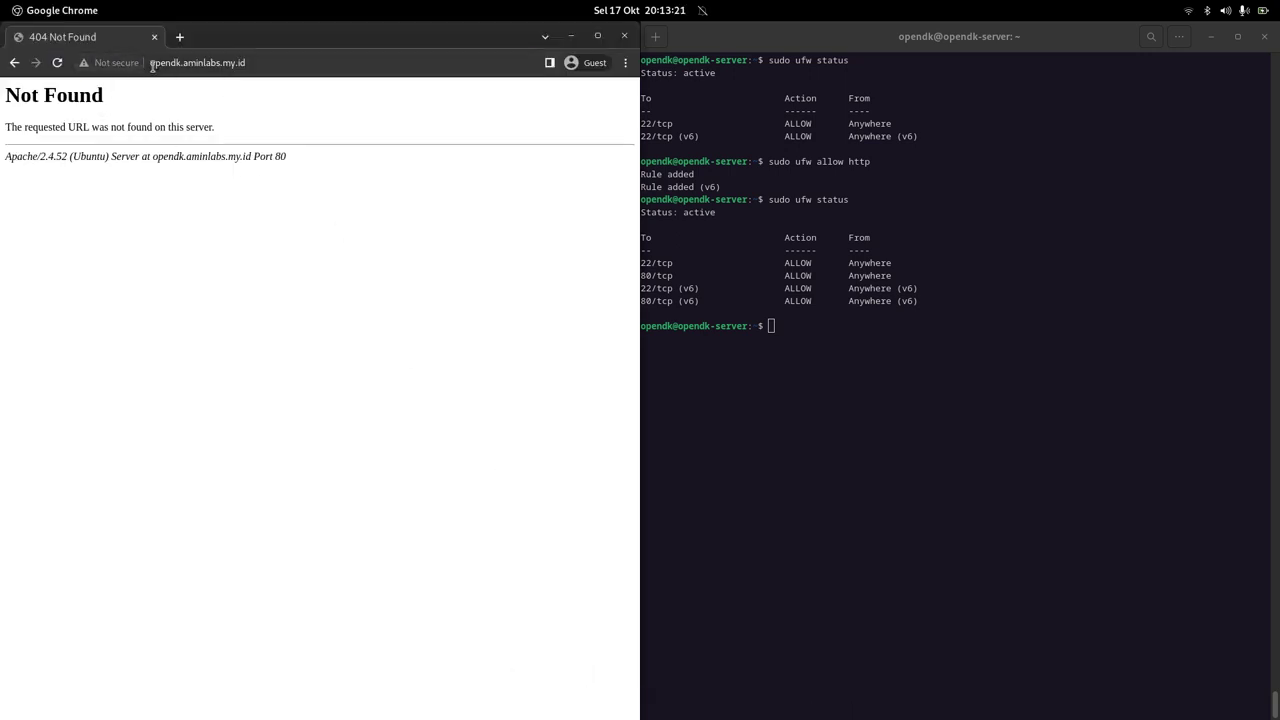
{"action": "left_click", "coordinate": [210, 62]}
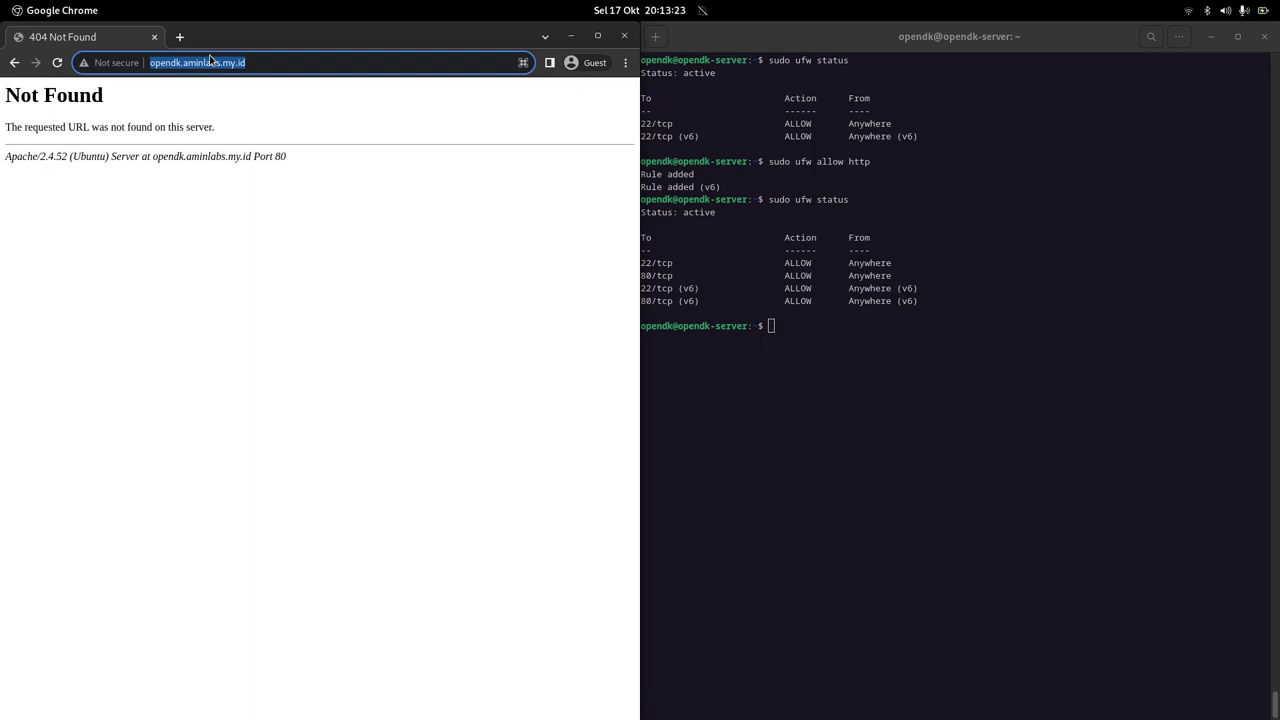
{"action": "left_click", "coordinate": [280, 231]}
{"action": "mouse_move", "coordinate": [504, 680]}
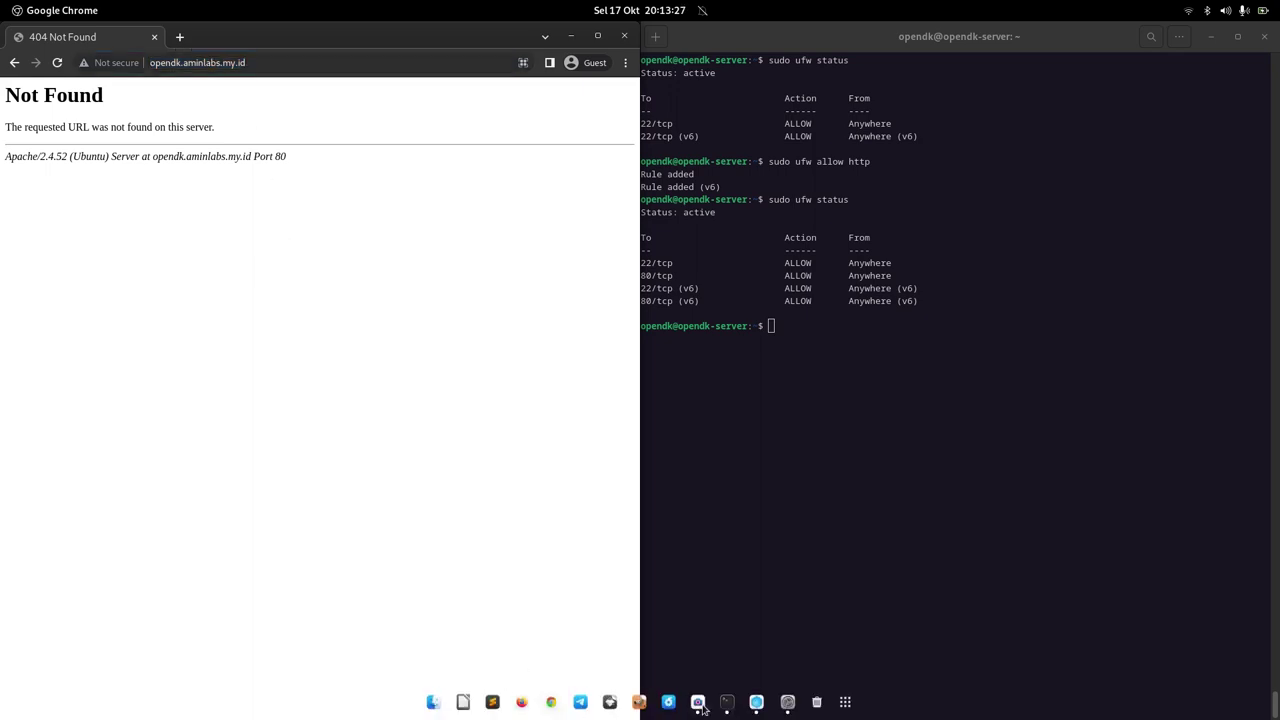
{"action": "left_click", "coordinate": [521, 702]}
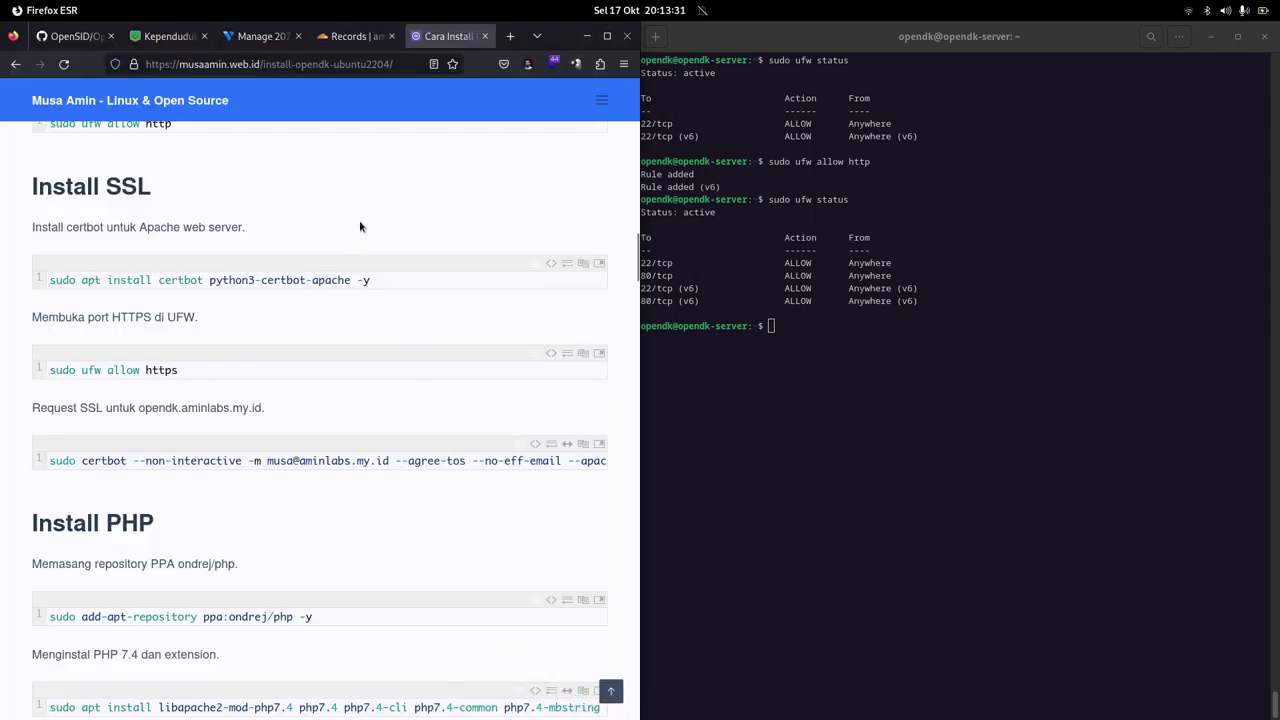
Step: Install certbot and python3-certbot-apache using the guide's command, then clear the screen
{"action": "left_click", "coordinate": [578, 263]}
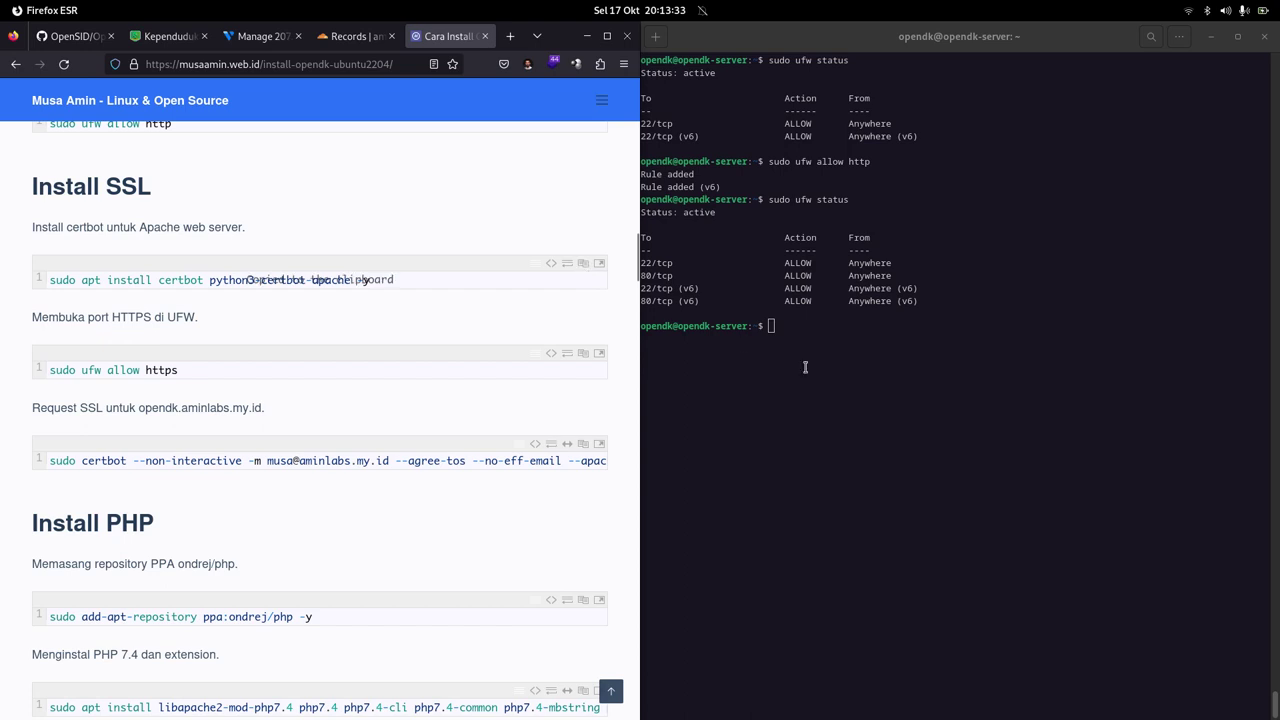
{"action": "left_click", "coordinate": [892, 320]}
{"action": "right_click", "coordinate": [1006, 302]}
{"action": "left_click", "coordinate": [1037, 348]}
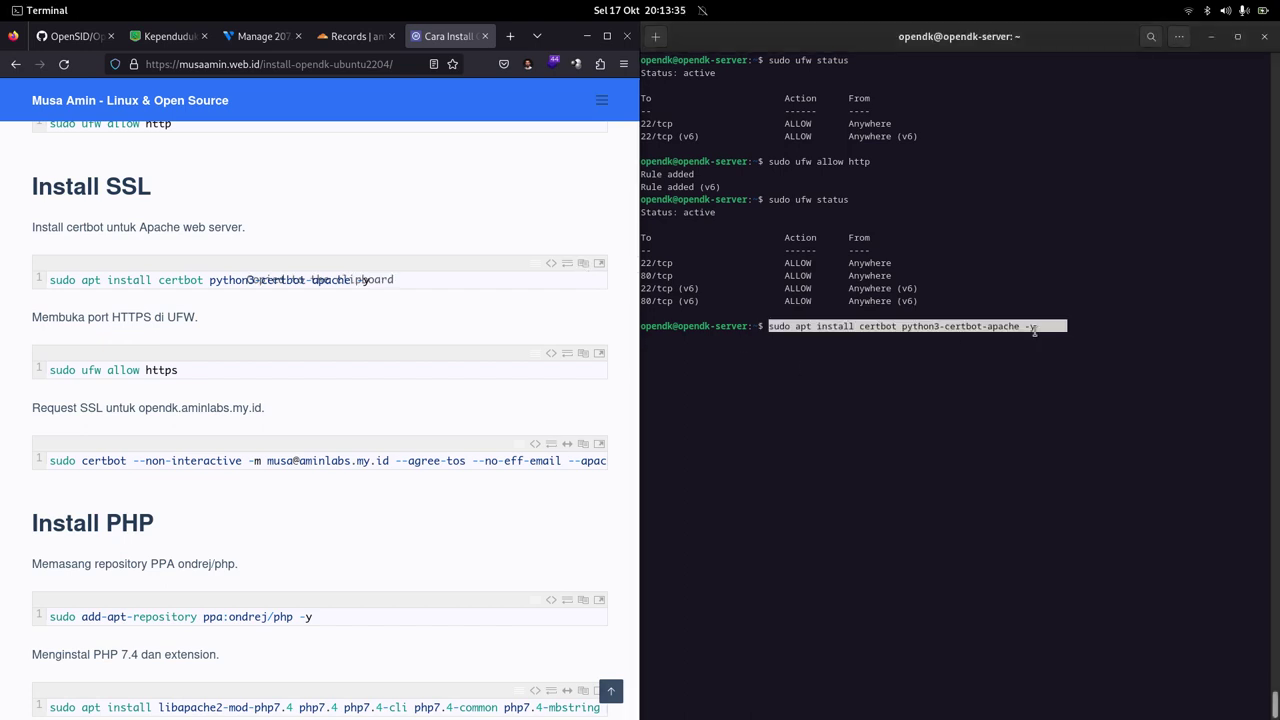
{"action": "key", "text": "Return"}
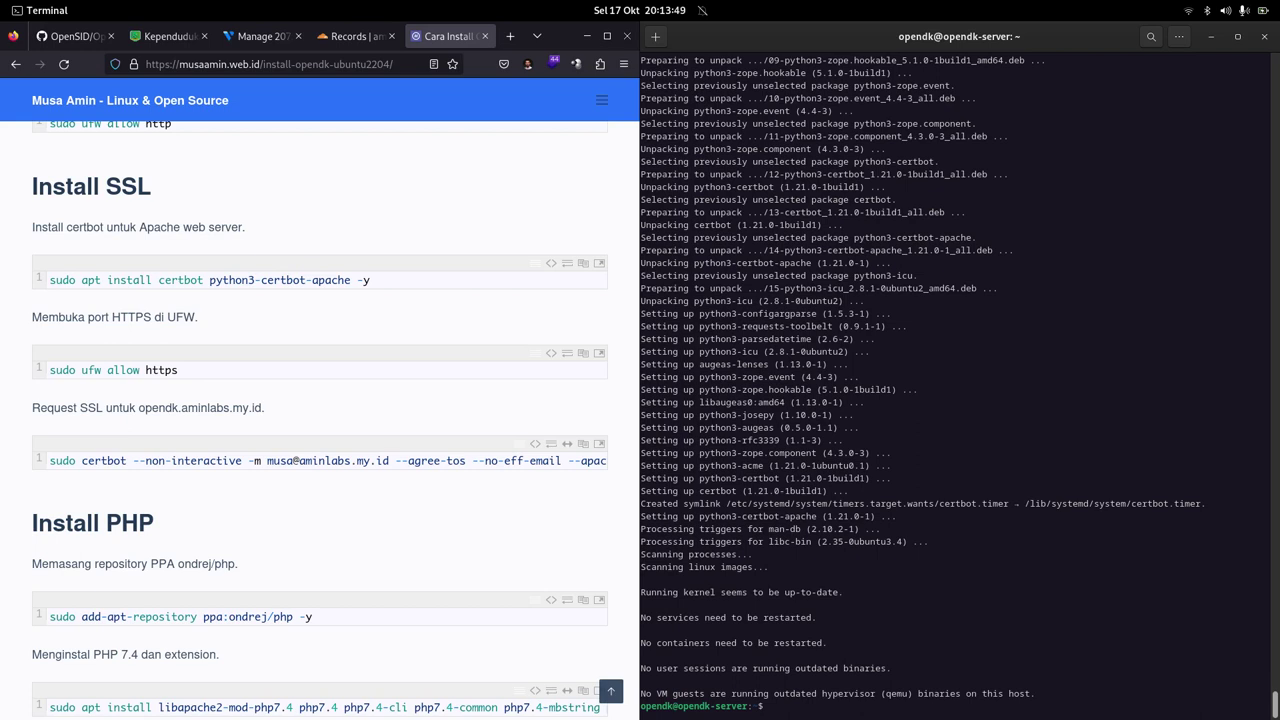
{"action": "key", "text": "ctrl+l"}
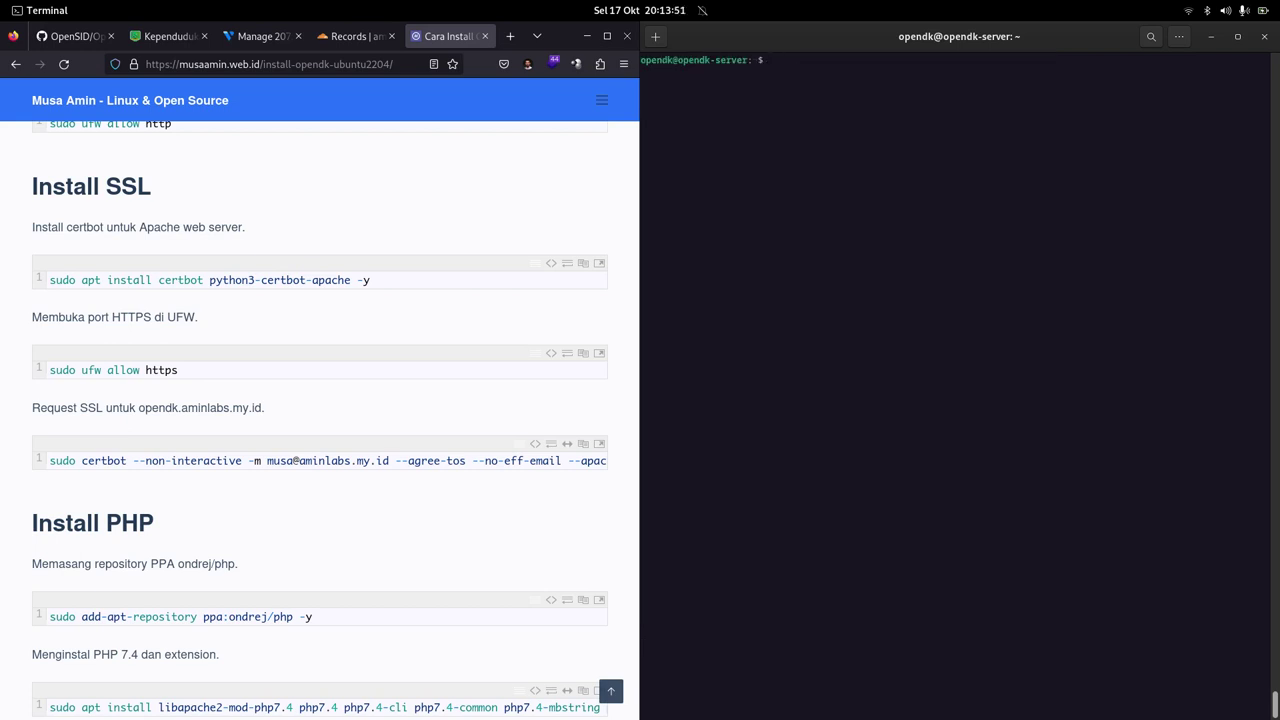
Step: Run 'sudo ufw allow https' to add HTTPS rules for IPv4 and IPv6
{"action": "scroll", "coordinate": [323, 371], "scroll_direction": "down", "scroll_amount": 1}
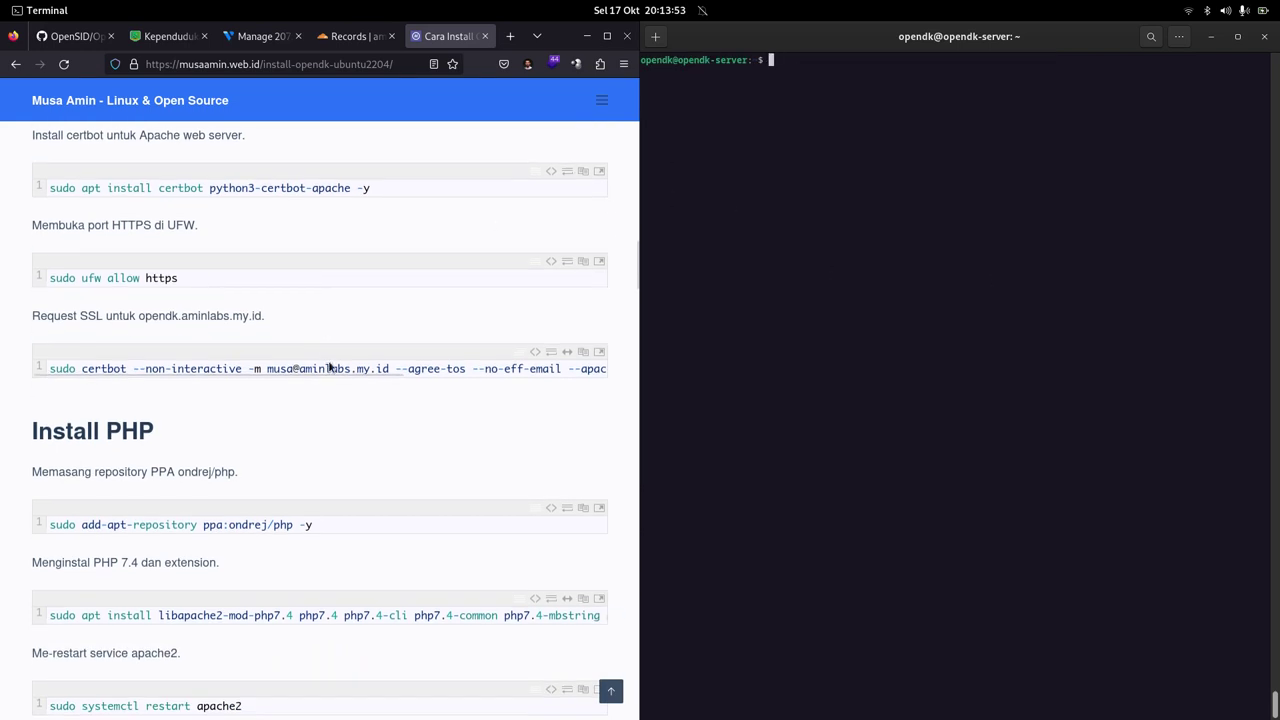
{"action": "scroll", "coordinate": [268, 307], "scroll_direction": "up", "scroll_amount": 1}
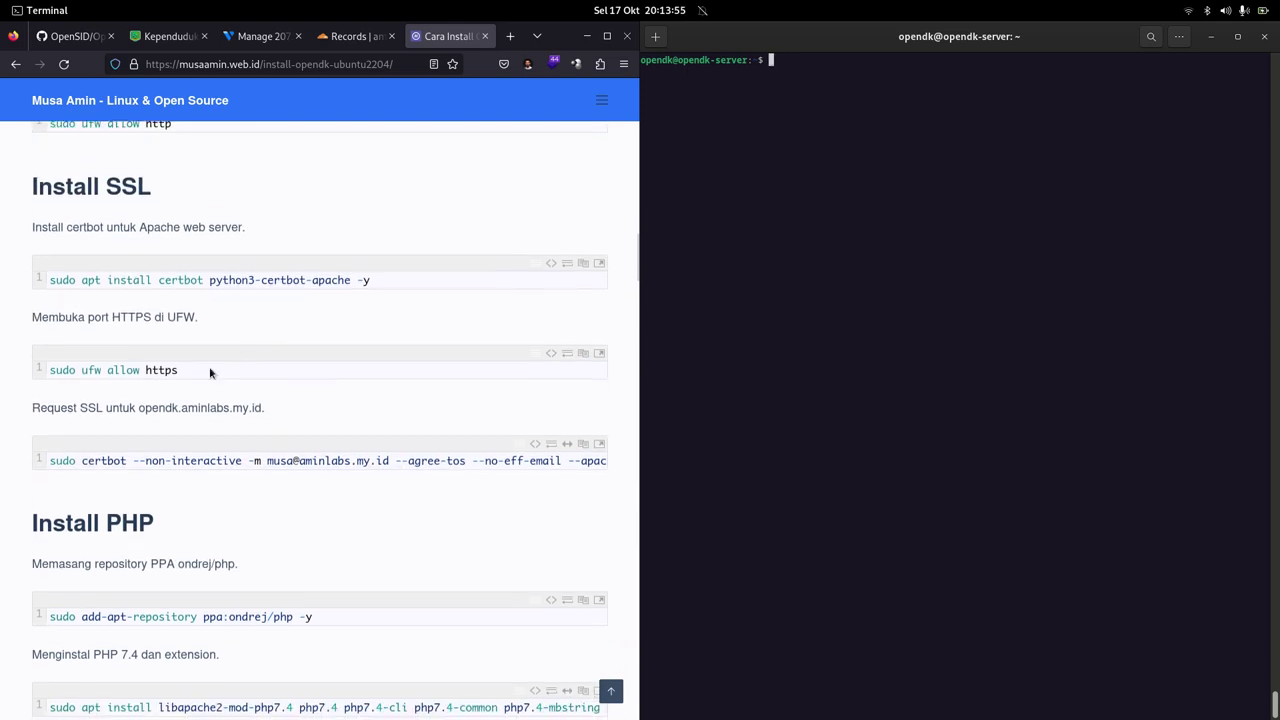
{"action": "left_click", "coordinate": [583, 353]}
{"action": "left_click", "coordinate": [826, 168]}
{"action": "right_click", "coordinate": [826, 168]}
{"action": "left_click", "coordinate": [845, 208]}
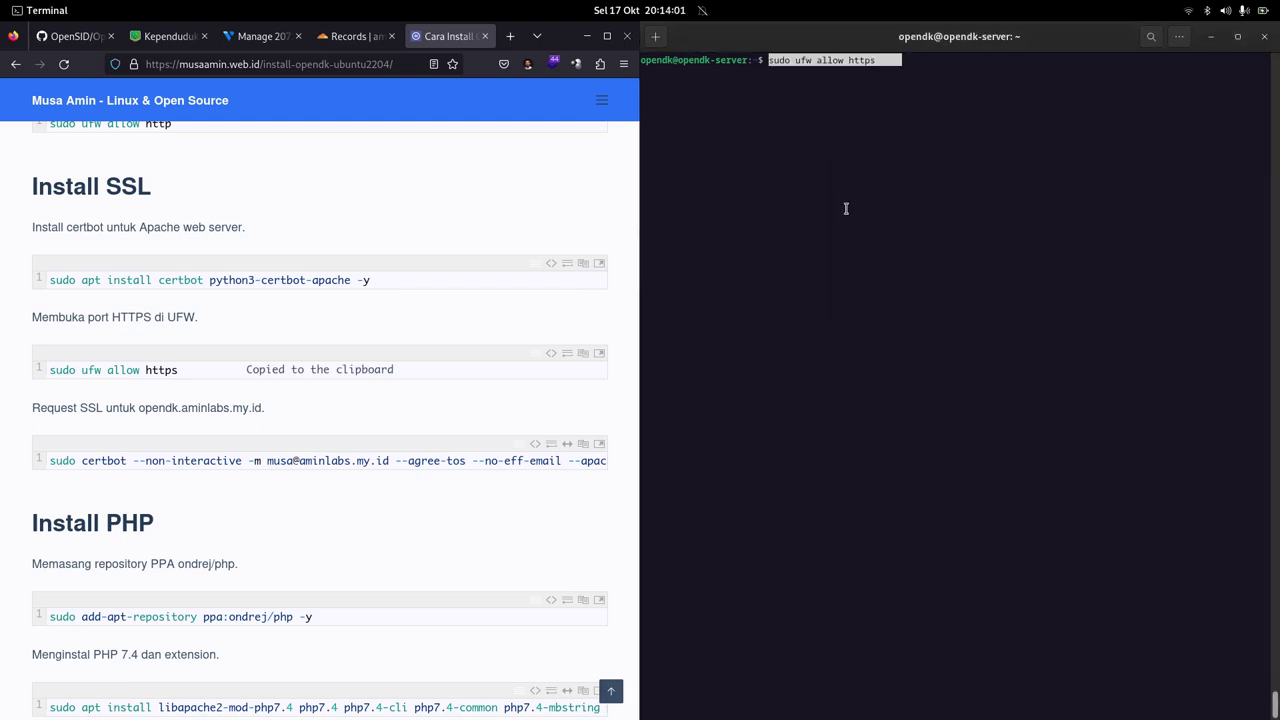
{"action": "key", "text": "Return"}
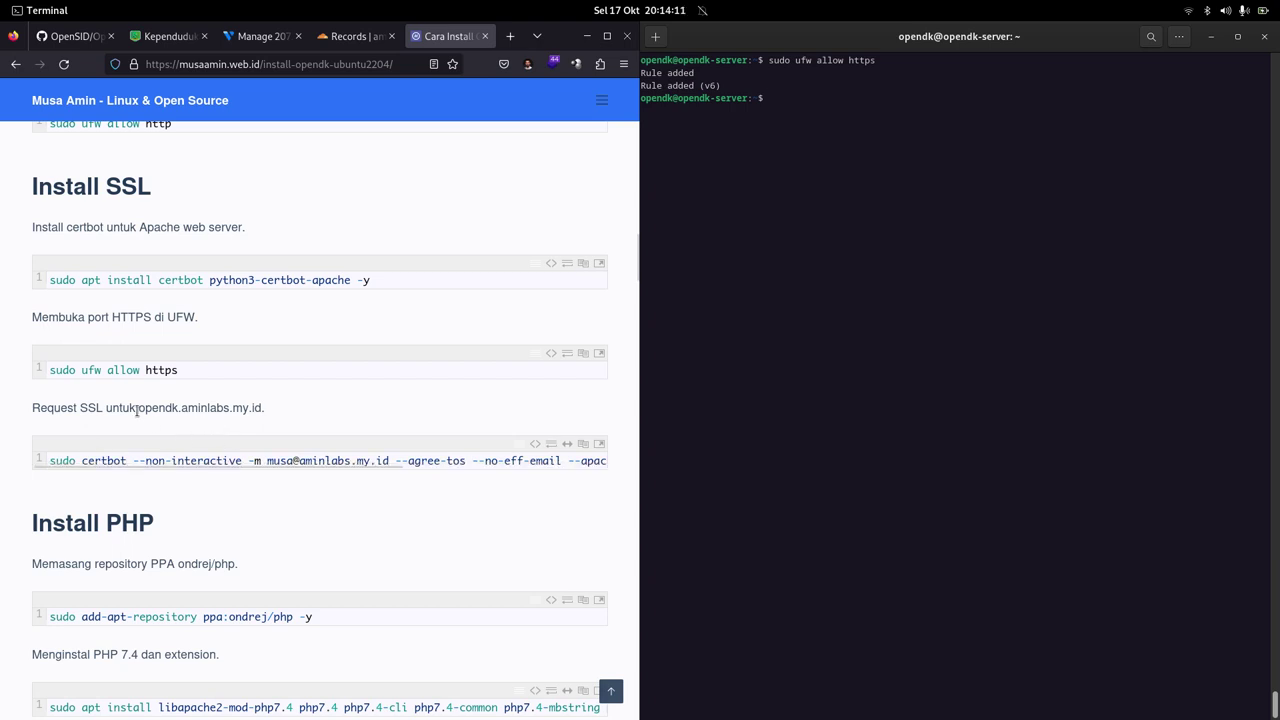
{"action": "left_click", "coordinate": [826, 200]}
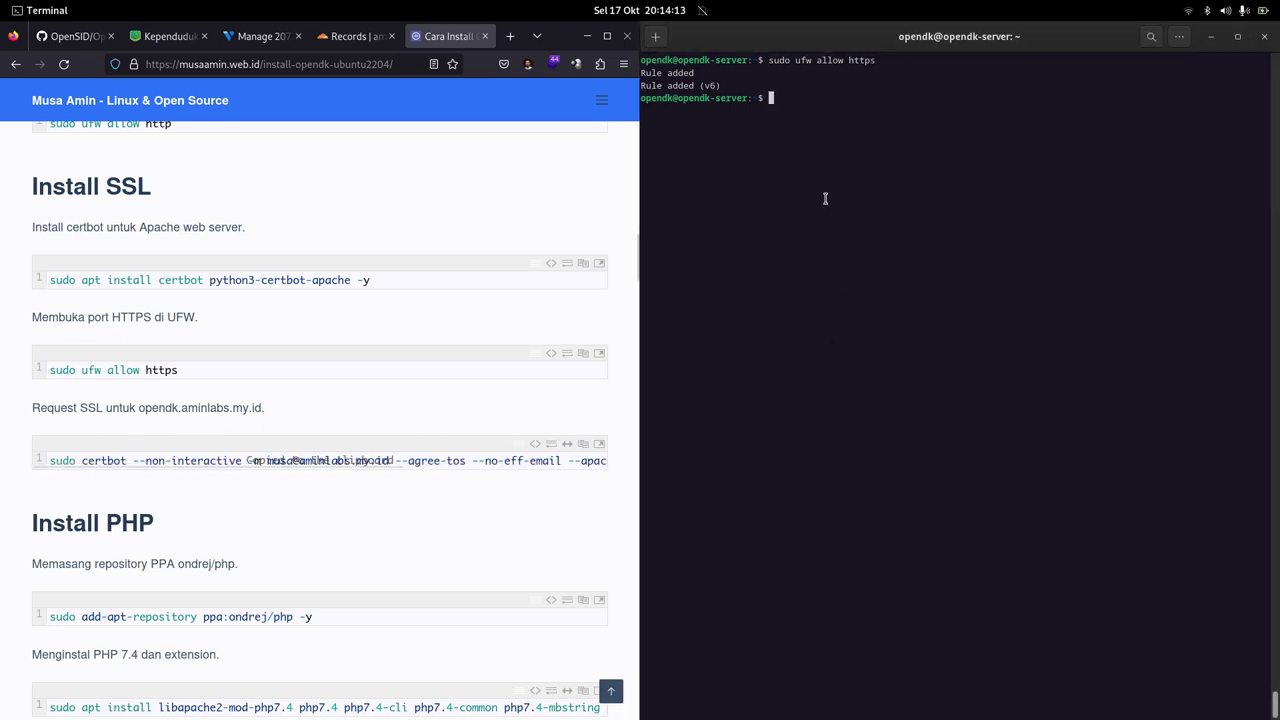
Step: Paste the certbot --apache --redirect command for opendk.aminlabs.my.id and verify its e-mail and domain against the guide
{"action": "right_click", "coordinate": [826, 200]}
{"action": "left_click", "coordinate": [846, 241]}
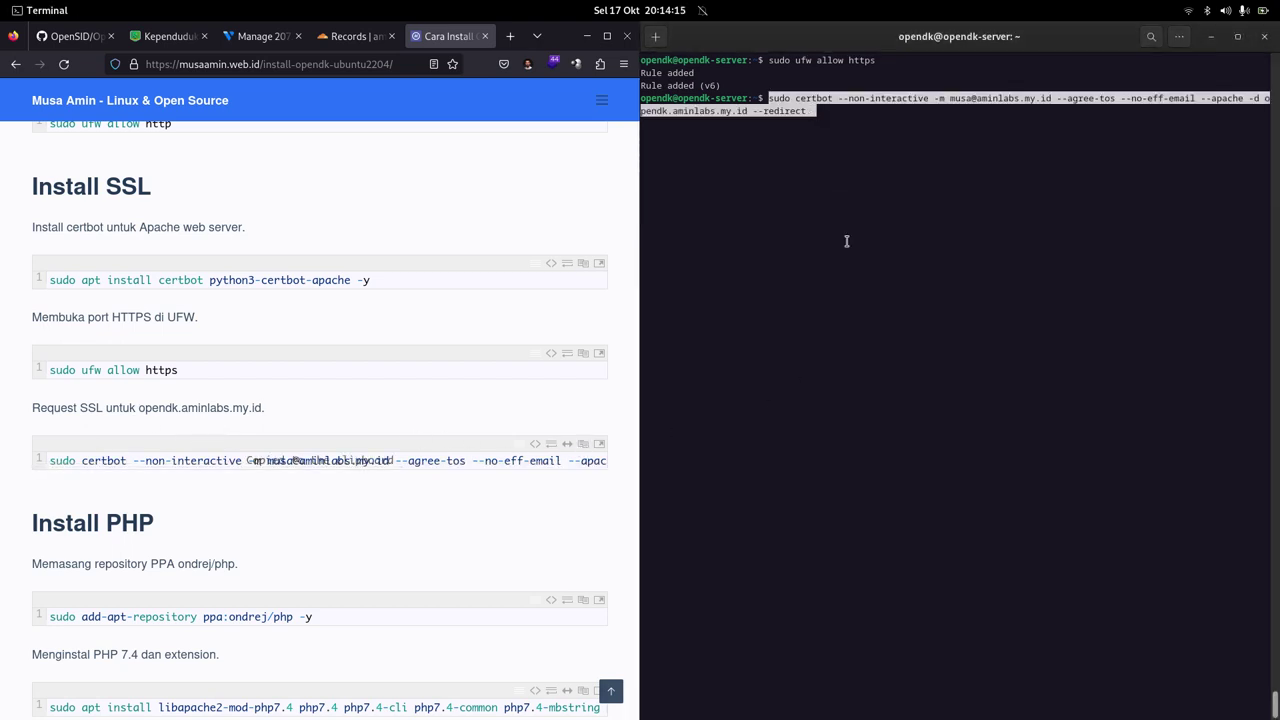
{"action": "left_click", "coordinate": [541, 418]}
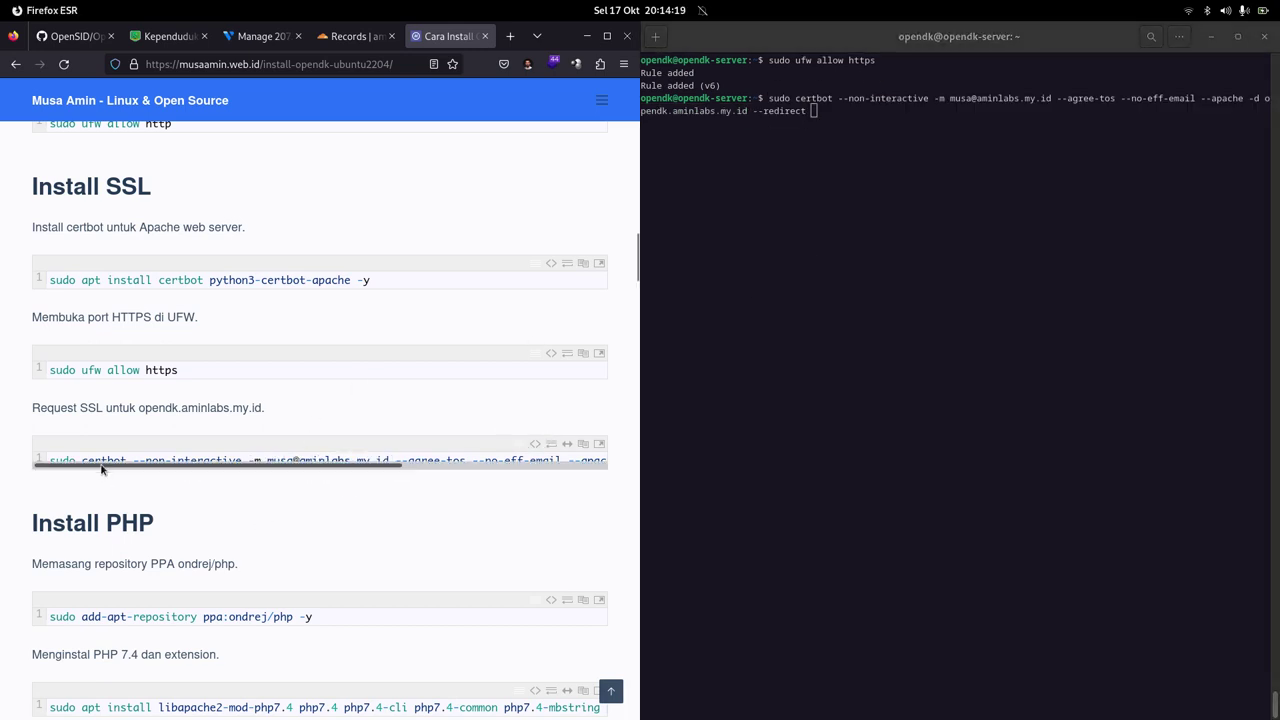
{"action": "left_click", "coordinate": [550, 446]}
{"action": "left_click", "coordinate": [536, 446]}
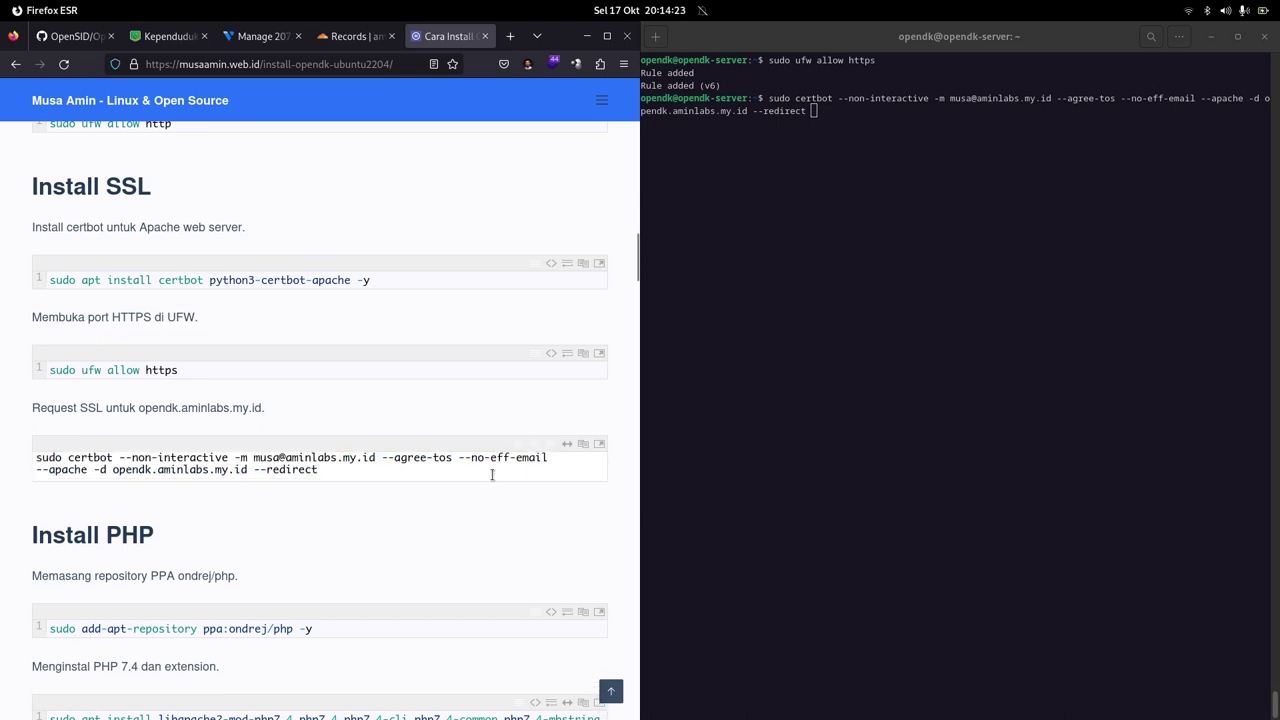
{"action": "left_click_drag", "start_coordinate": [255, 457], "coordinate": [373, 457]}
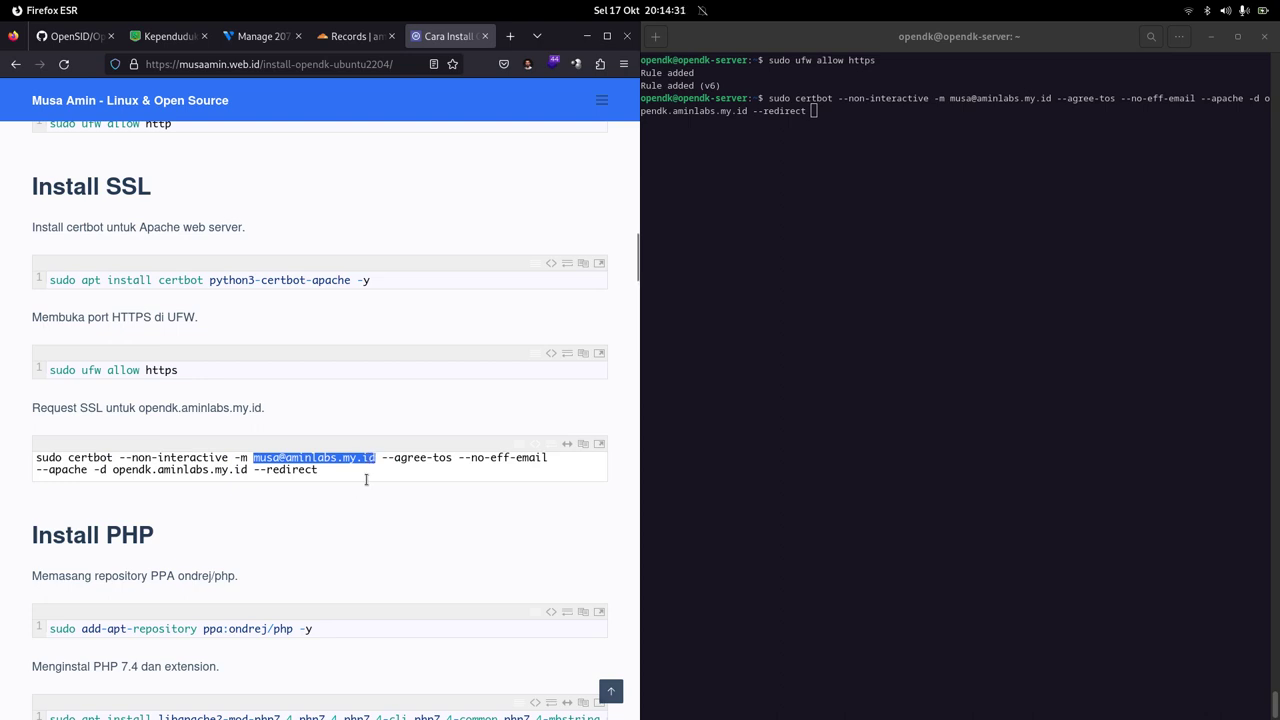
{"action": "left_click_drag", "start_coordinate": [111, 469], "coordinate": [243, 471]}
{"action": "left_click", "coordinate": [261, 519]}
{"action": "left_click", "coordinate": [852, 337]}
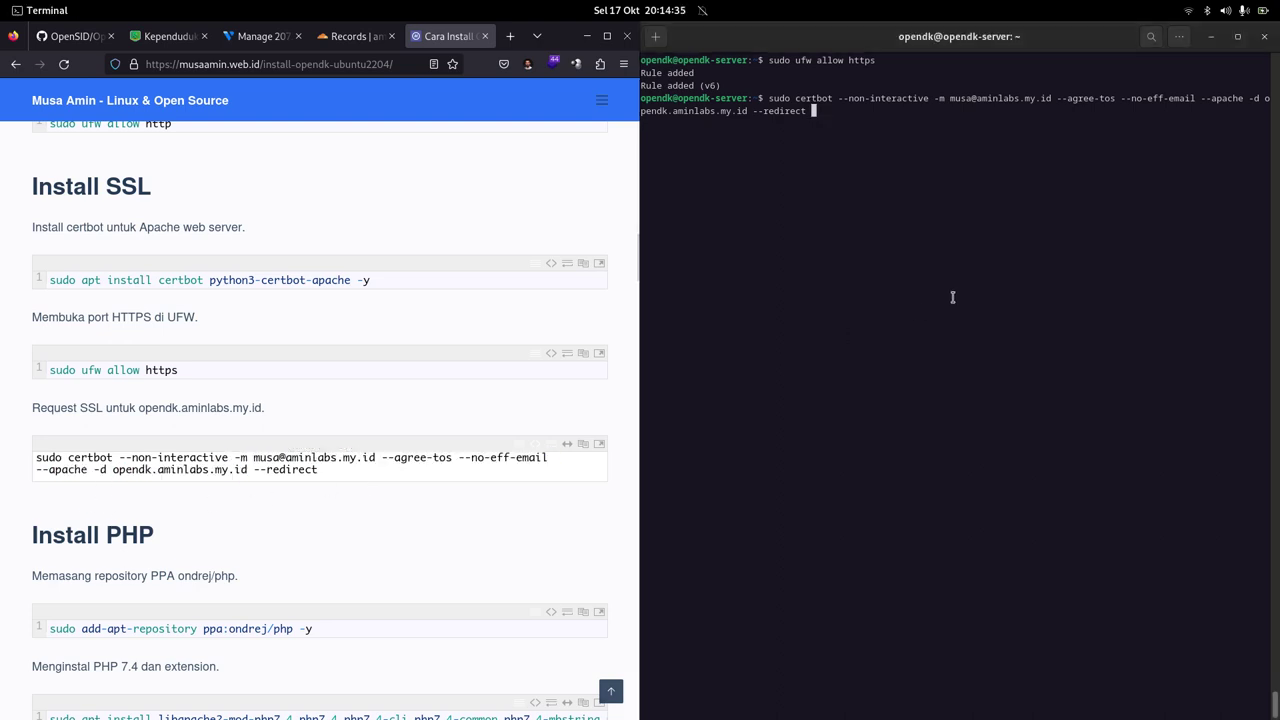
Step: Run the certbot request and review the issued certificate, valid until 2024-01-15
{"action": "key", "text": "Return"}
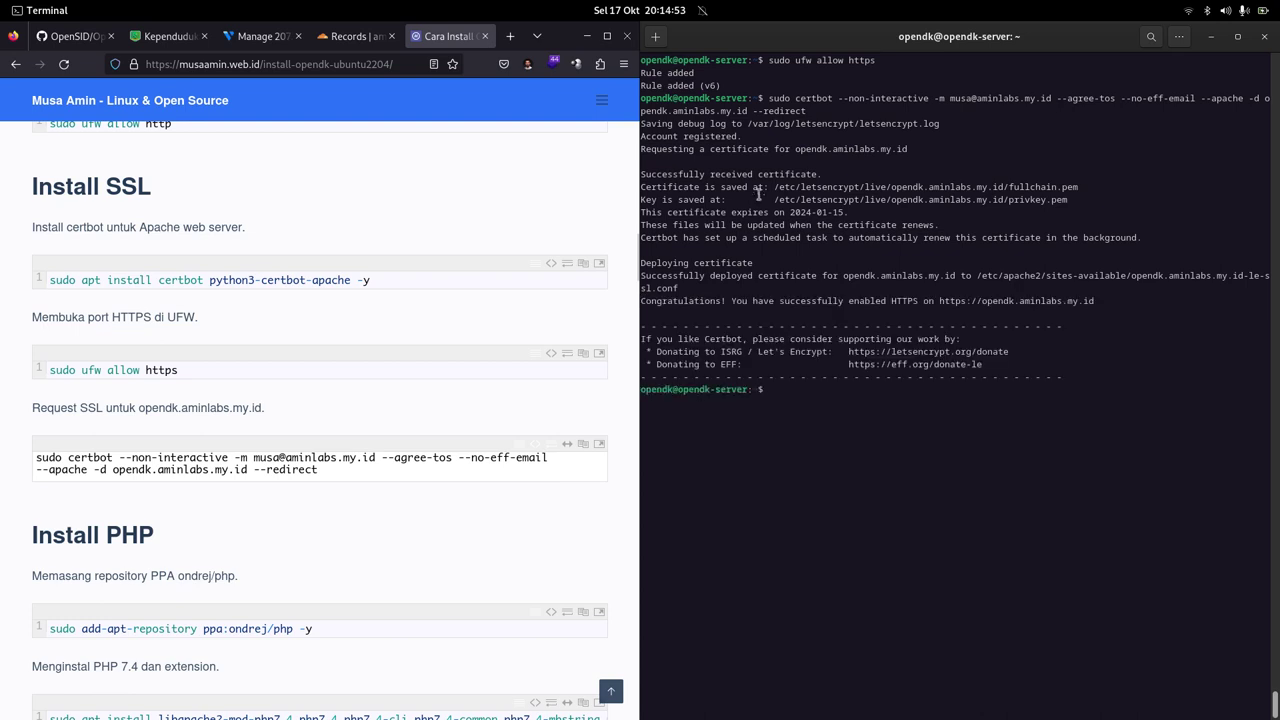
{"action": "scroll", "coordinate": [262, 341], "scroll_direction": "up", "scroll_amount": 3}
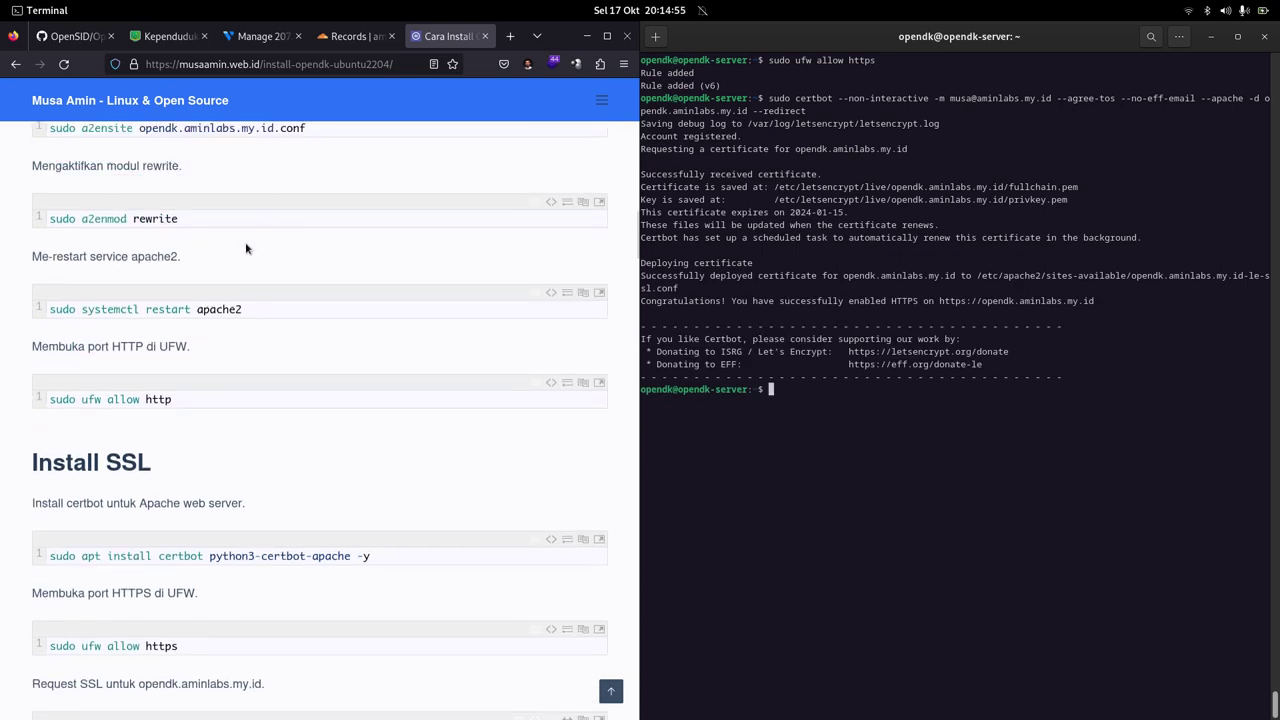
{"action": "scroll", "coordinate": [336, 273], "scroll_direction": "down", "scroll_amount": 3}
{"action": "scroll", "coordinate": [325, 285], "scroll_direction": "down", "scroll_amount": 3}
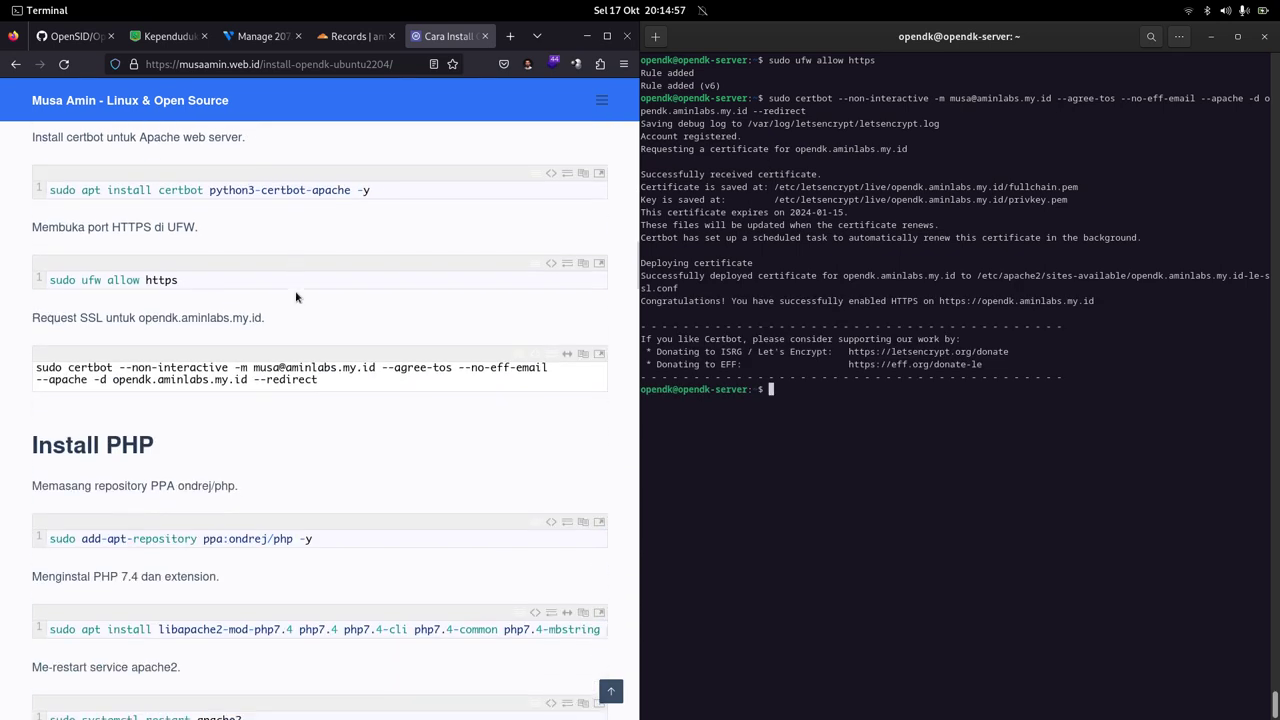
{"action": "scroll", "coordinate": [325, 285], "scroll_direction": "up", "scroll_amount": 3}
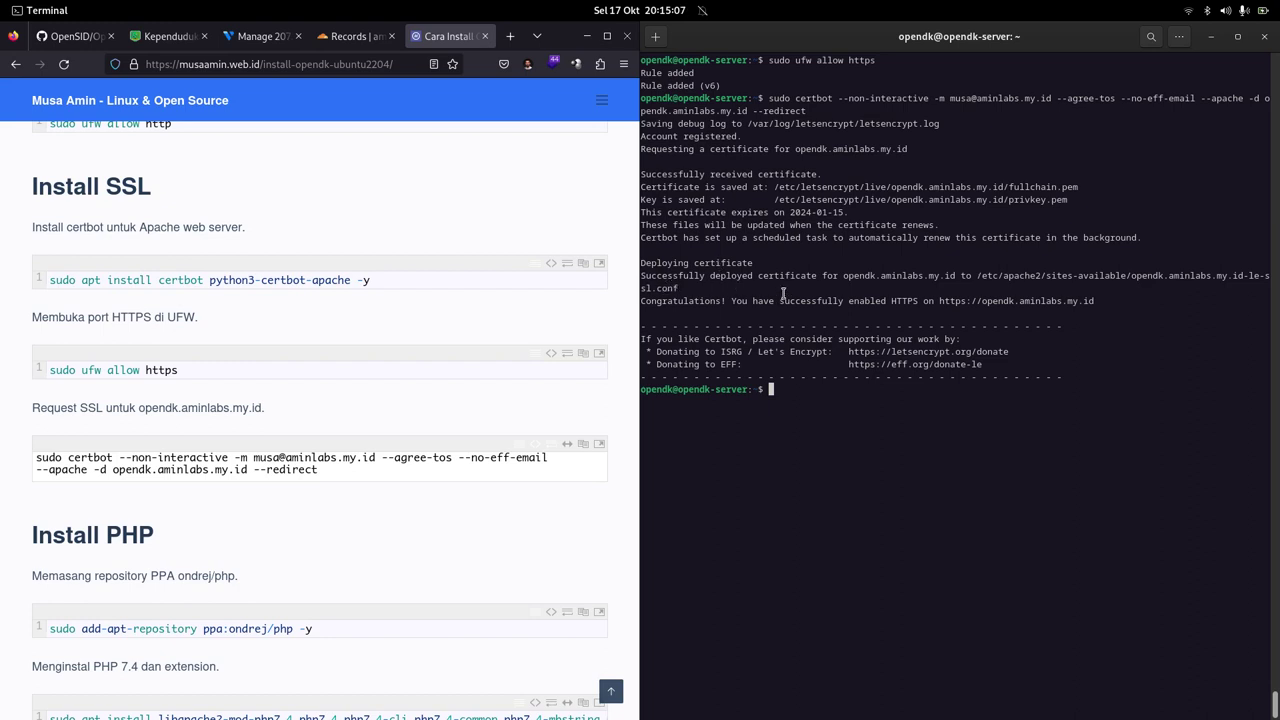
{"action": "mouse_move", "coordinate": [747, 716]}
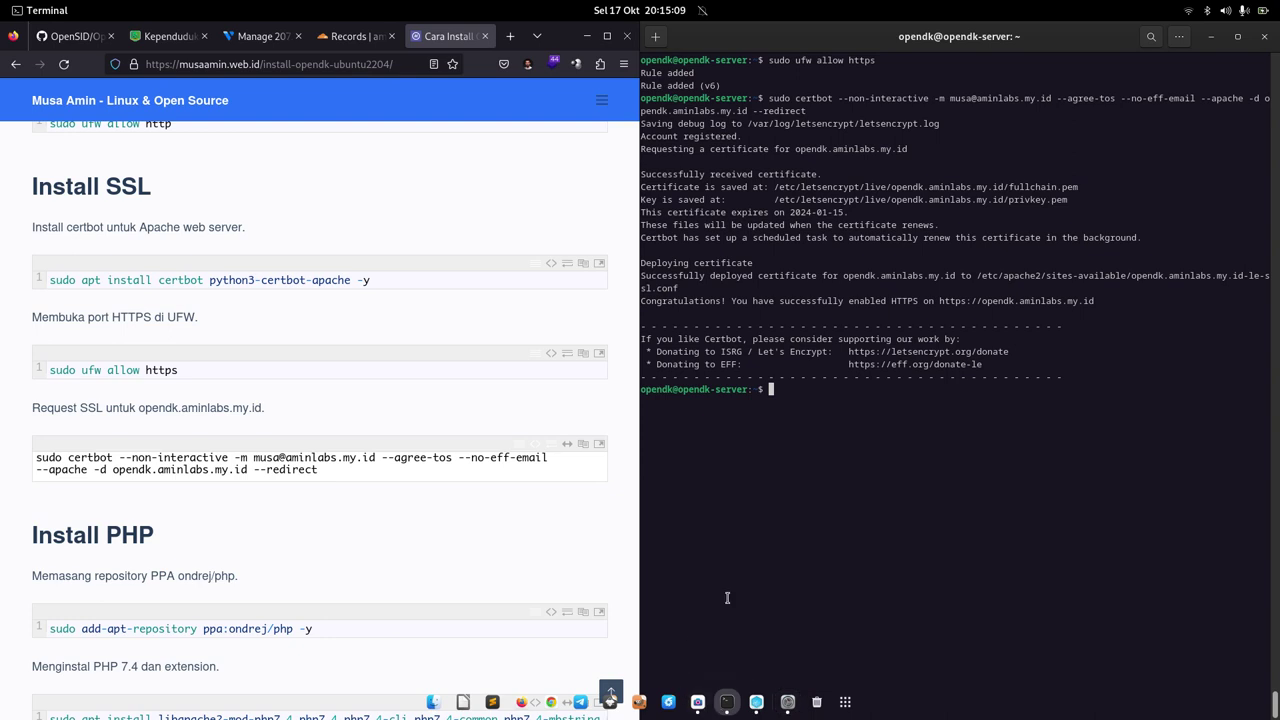
Step: Reload opendk.aminlabs.my.id in Chrome, verify the https address and secure connection, then return to Firefox
{"action": "left_click", "coordinate": [551, 706]}
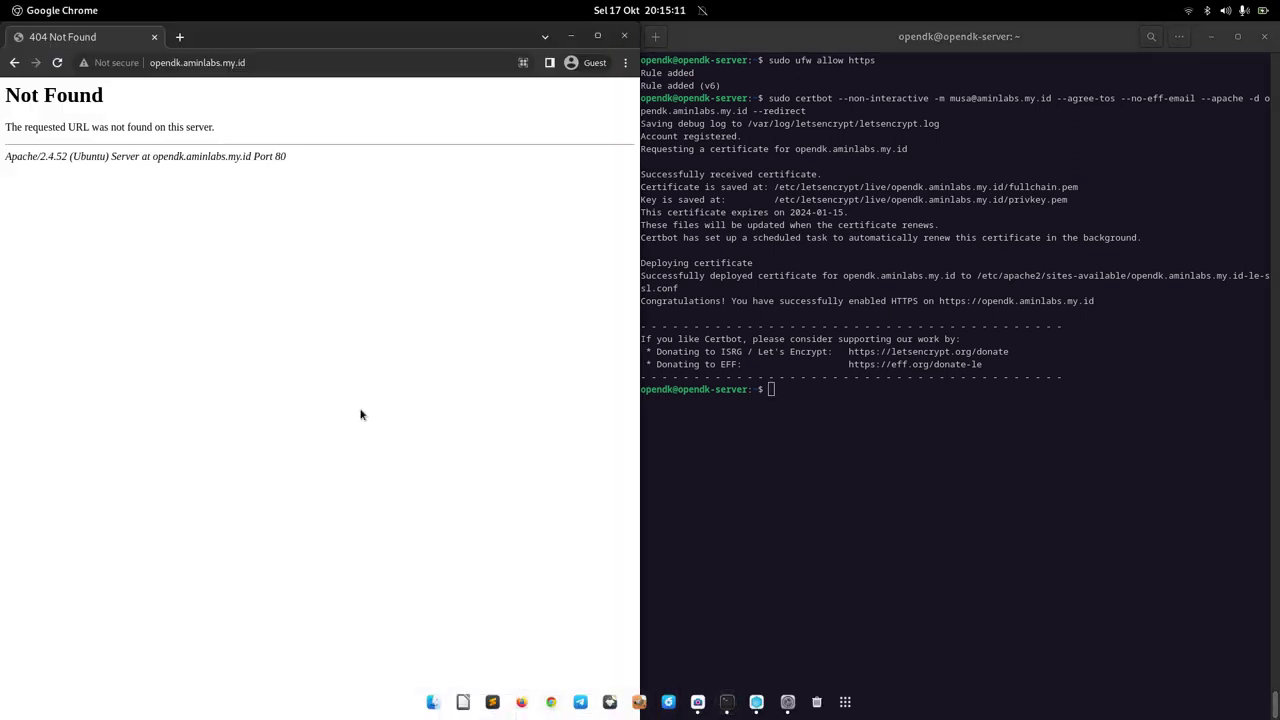
{"action": "left_click", "coordinate": [56, 66]}
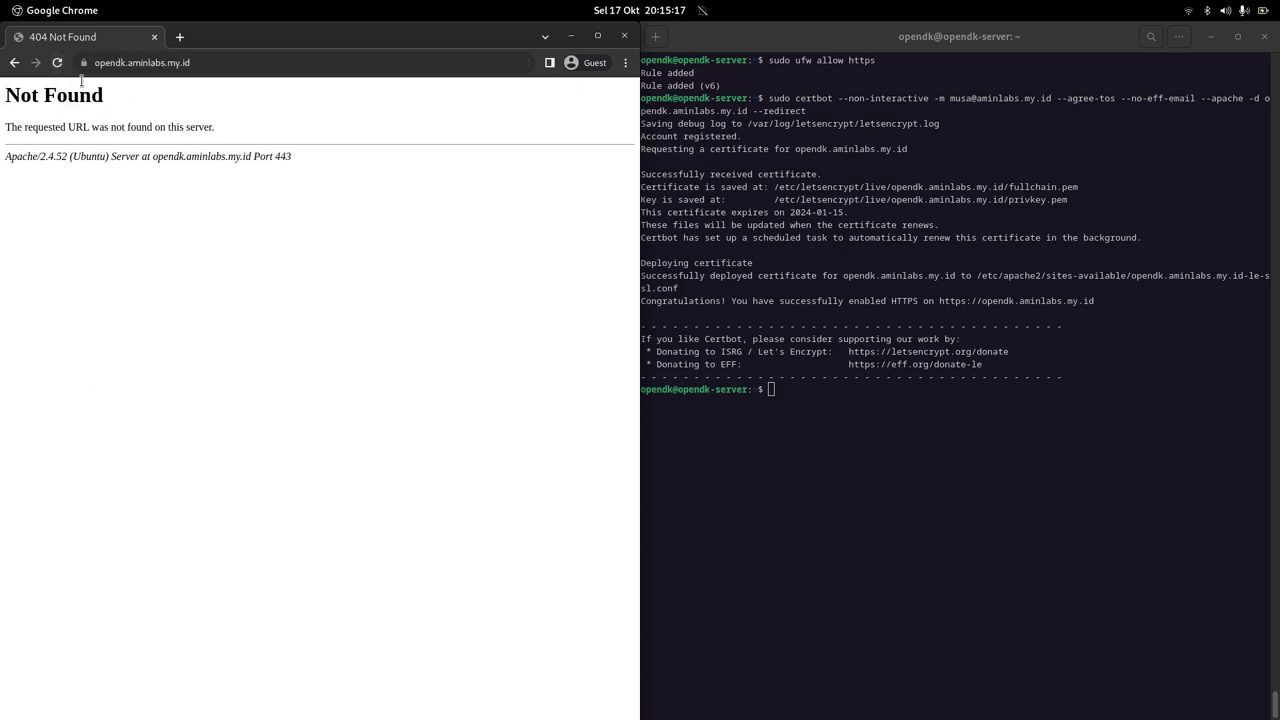
{"action": "left_click", "coordinate": [111, 66]}
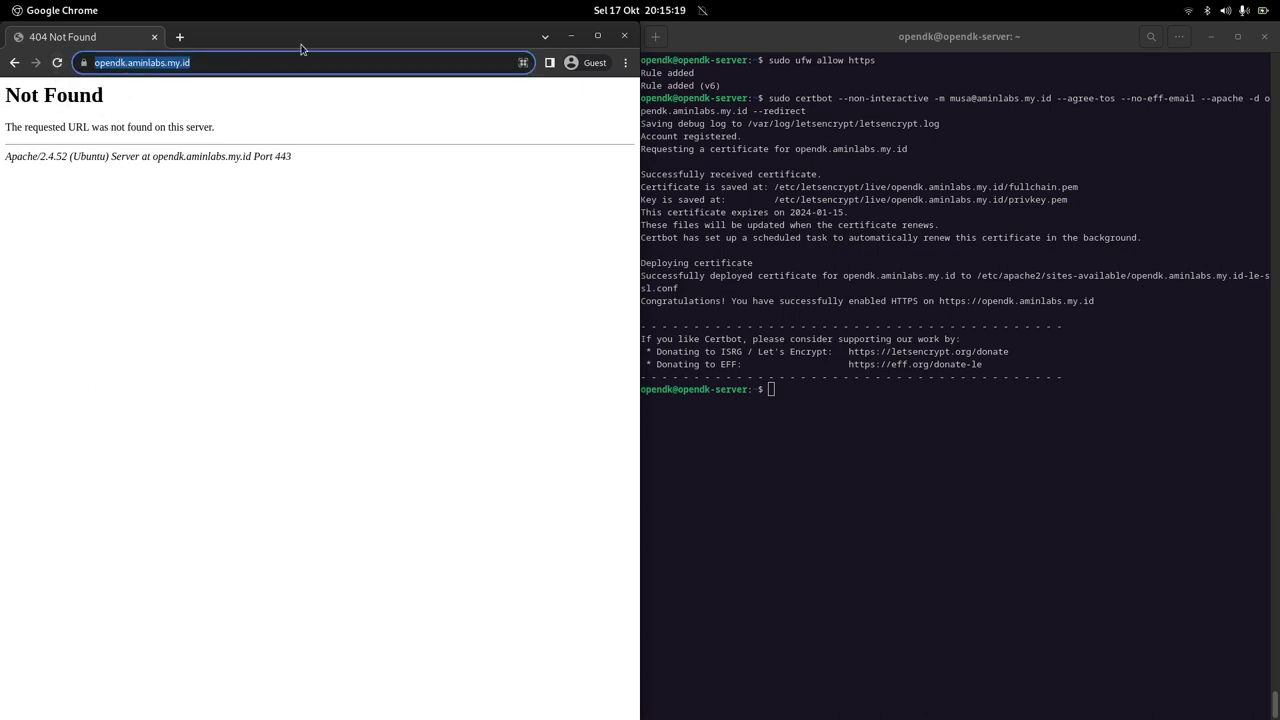
{"action": "left_click", "coordinate": [177, 105]}
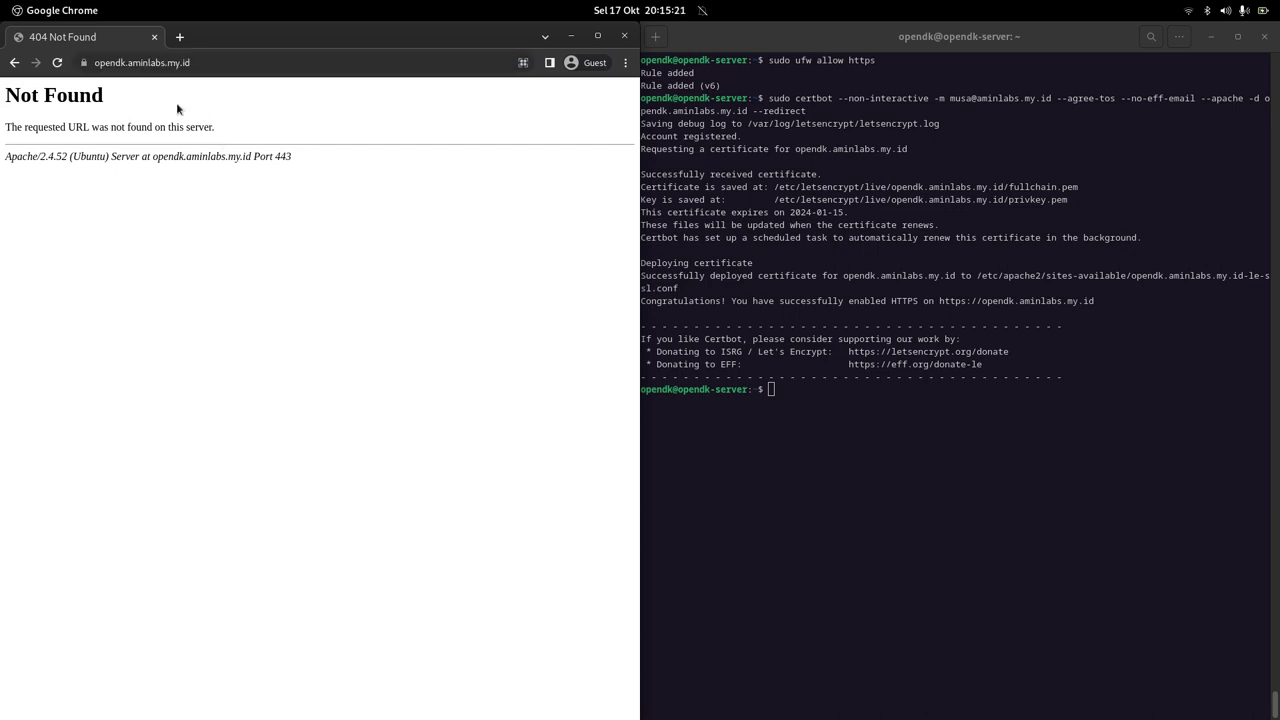
{"action": "left_click", "coordinate": [235, 63]}
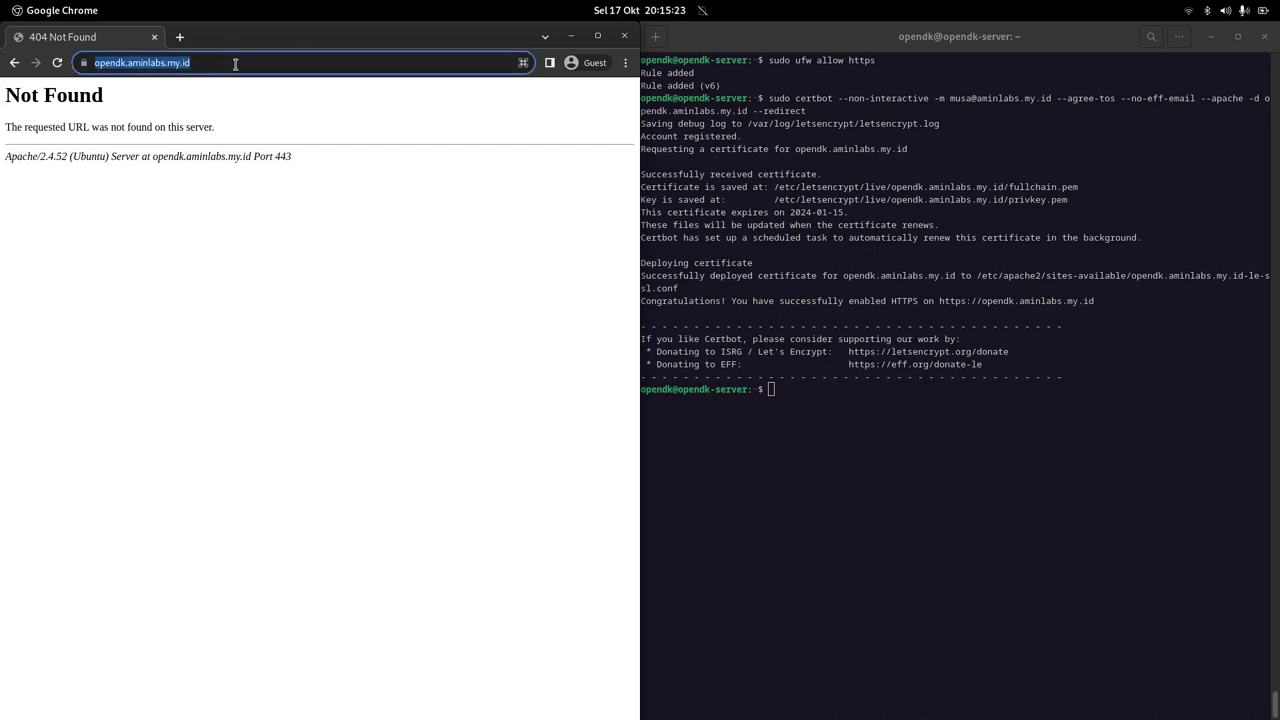
{"action": "left_click", "coordinate": [140, 90]}
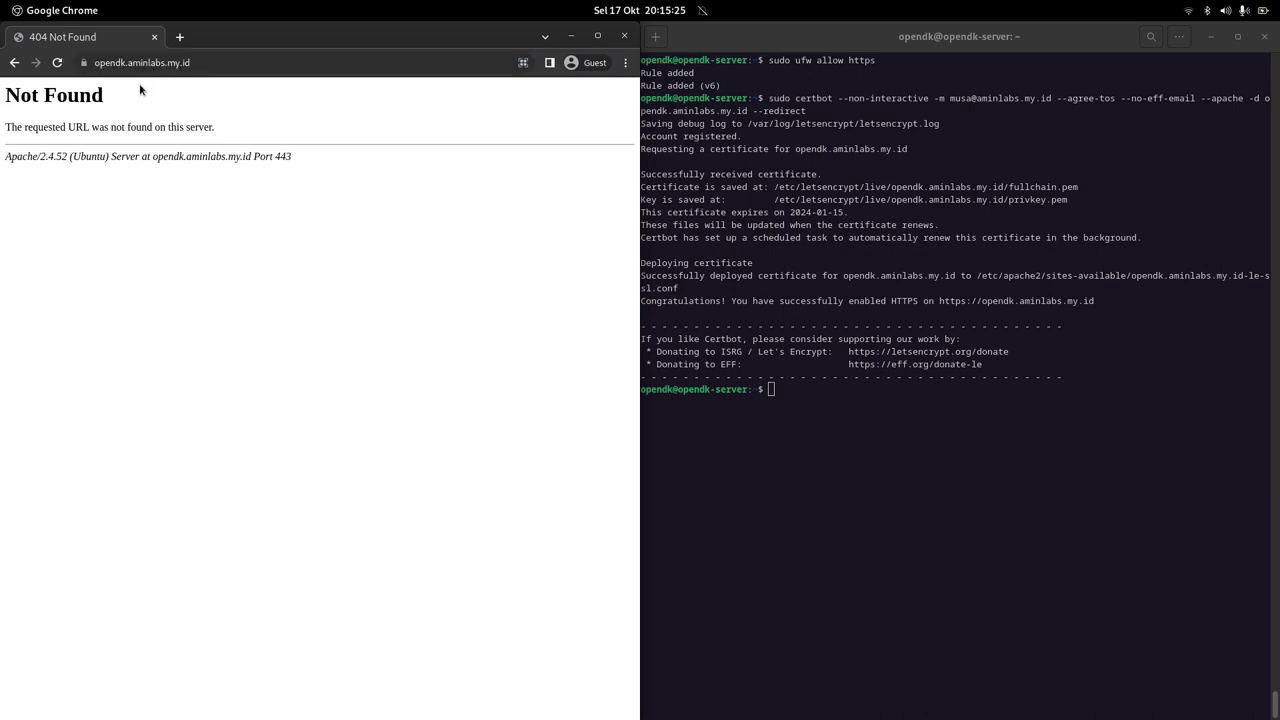
{"action": "left_click", "coordinate": [84, 63]}
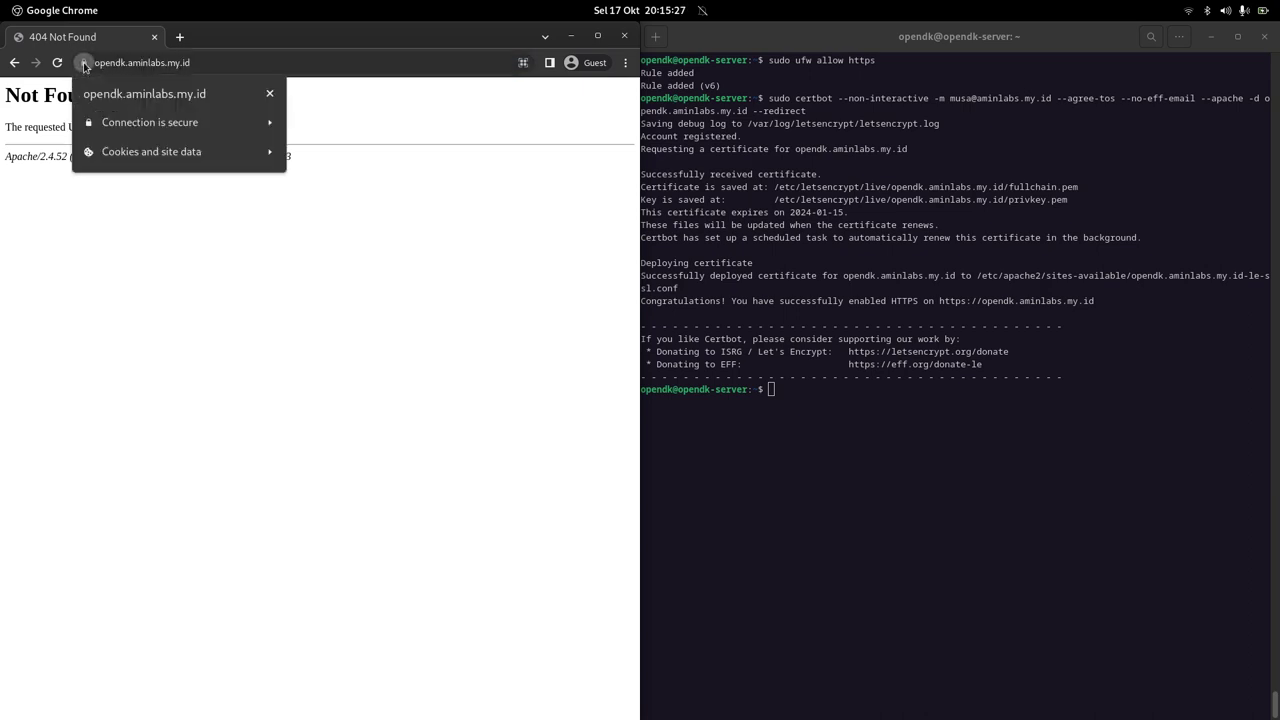
{"action": "left_click", "coordinate": [178, 261]}
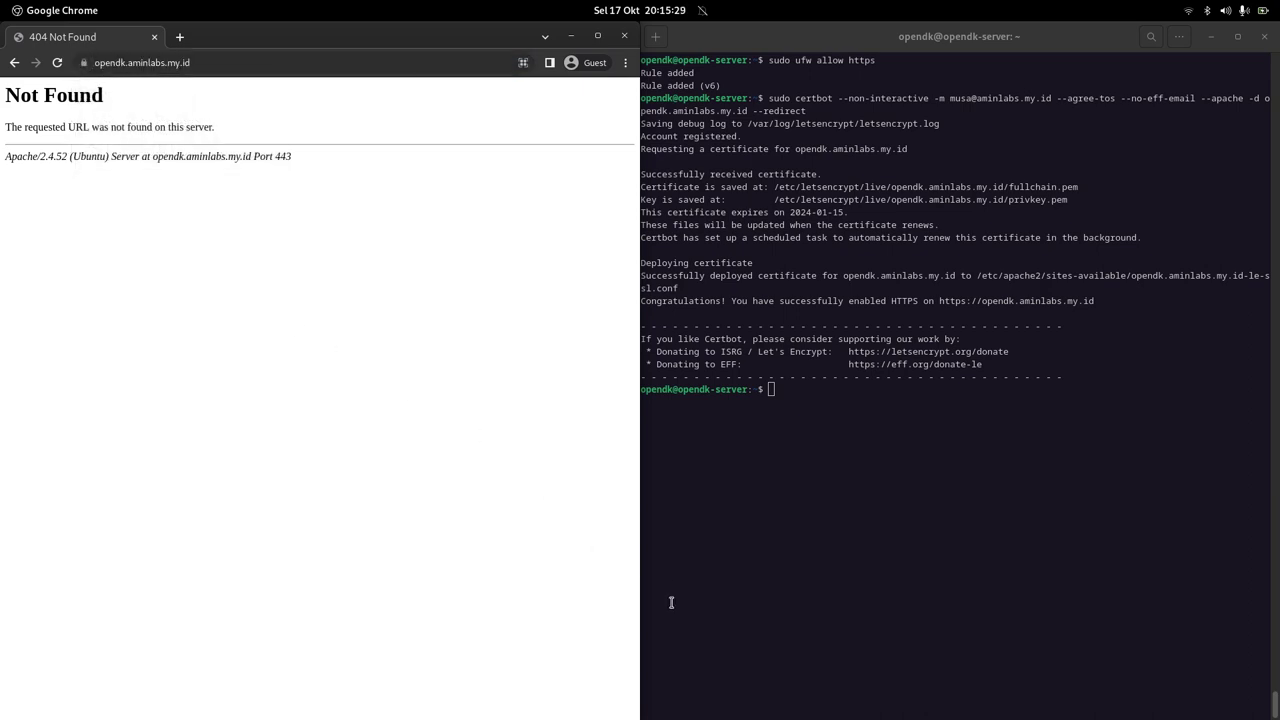
{"action": "mouse_move", "coordinate": [700, 706]}
{"action": "left_click", "coordinate": [524, 704]}
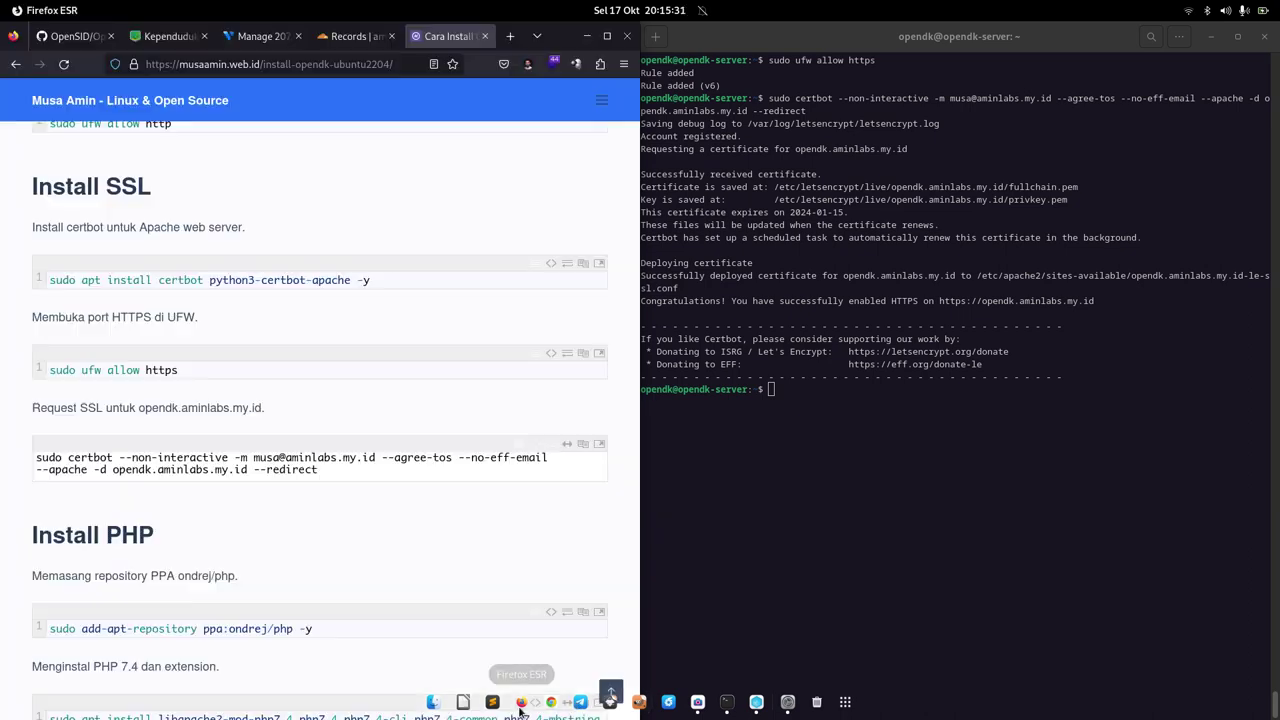
Step: Add the ondrej/php PPA by running add-apt-repository ppa:ondrej/php -y, pasted from the guide
{"action": "scroll", "coordinate": [413, 492], "scroll_direction": "down", "scroll_amount": 5}
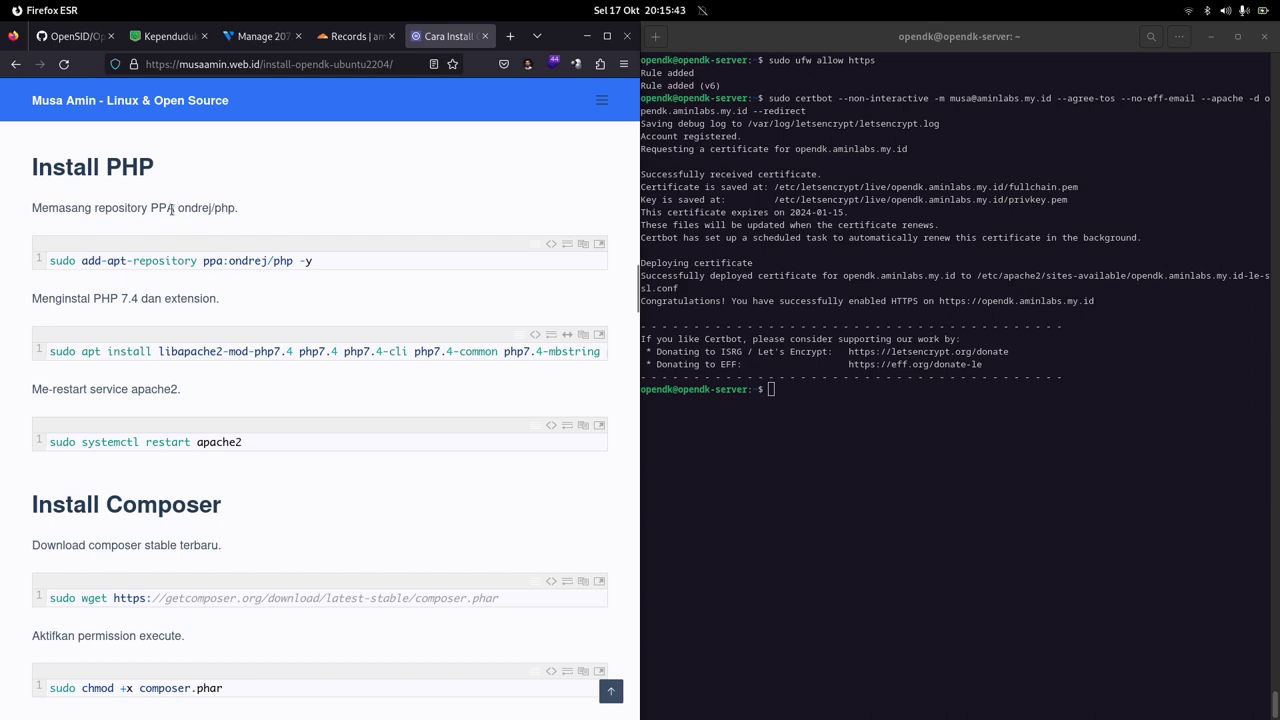
{"action": "left_click", "coordinate": [766, 478]}
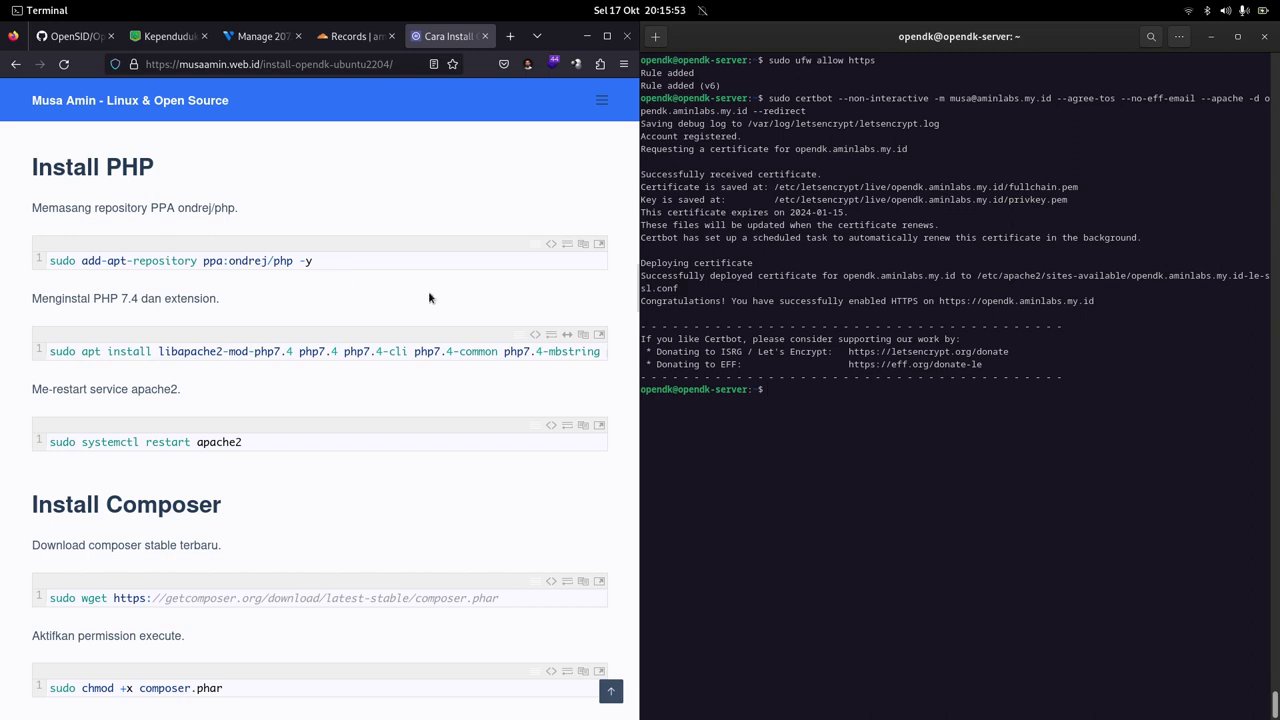
{"action": "left_click", "coordinate": [582, 246]}
{"action": "left_click", "coordinate": [797, 470]}
{"action": "right_click", "coordinate": [810, 403]}
{"action": "left_click", "coordinate": [830, 449]}
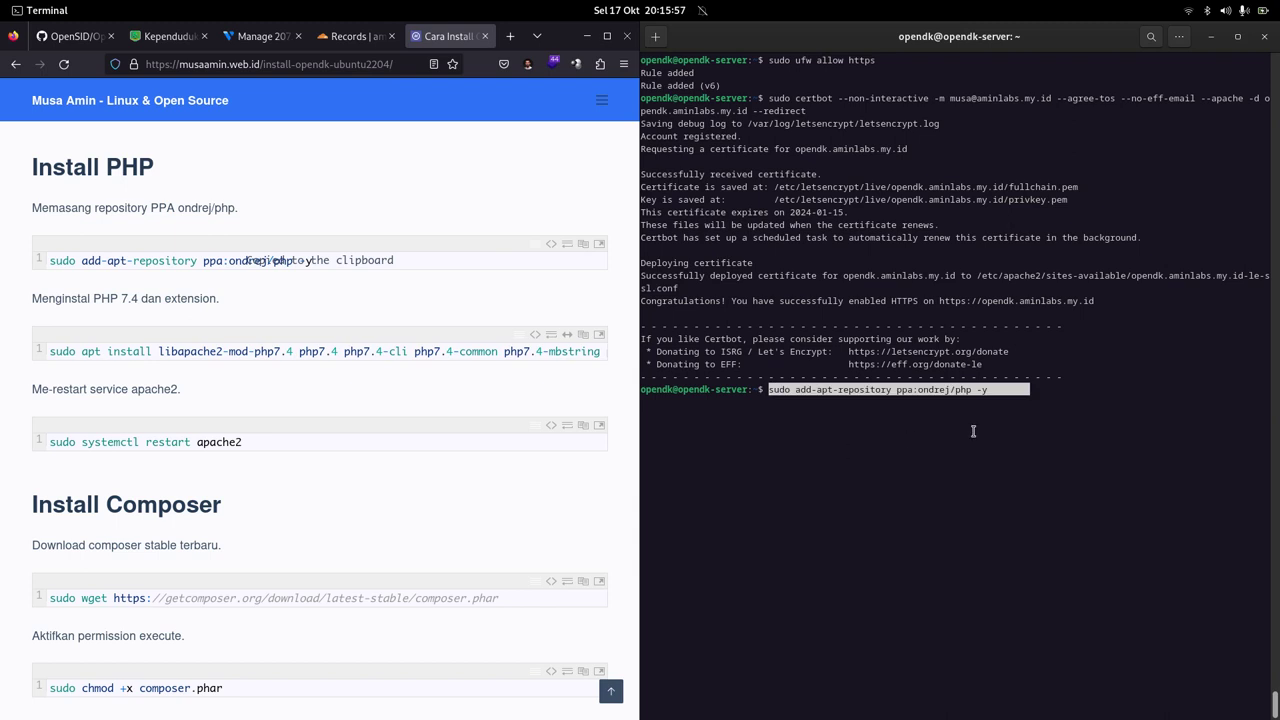
{"action": "key", "text": "BackSpace"}
{"action": "key", "text": "BackSpace"}
{"action": "key", "text": "BackSpace"}
{"action": "key", "text": "BackSpace"}
{"action": "key", "text": "BackSpace"}
{"action": "key", "text": "BackSpace"}
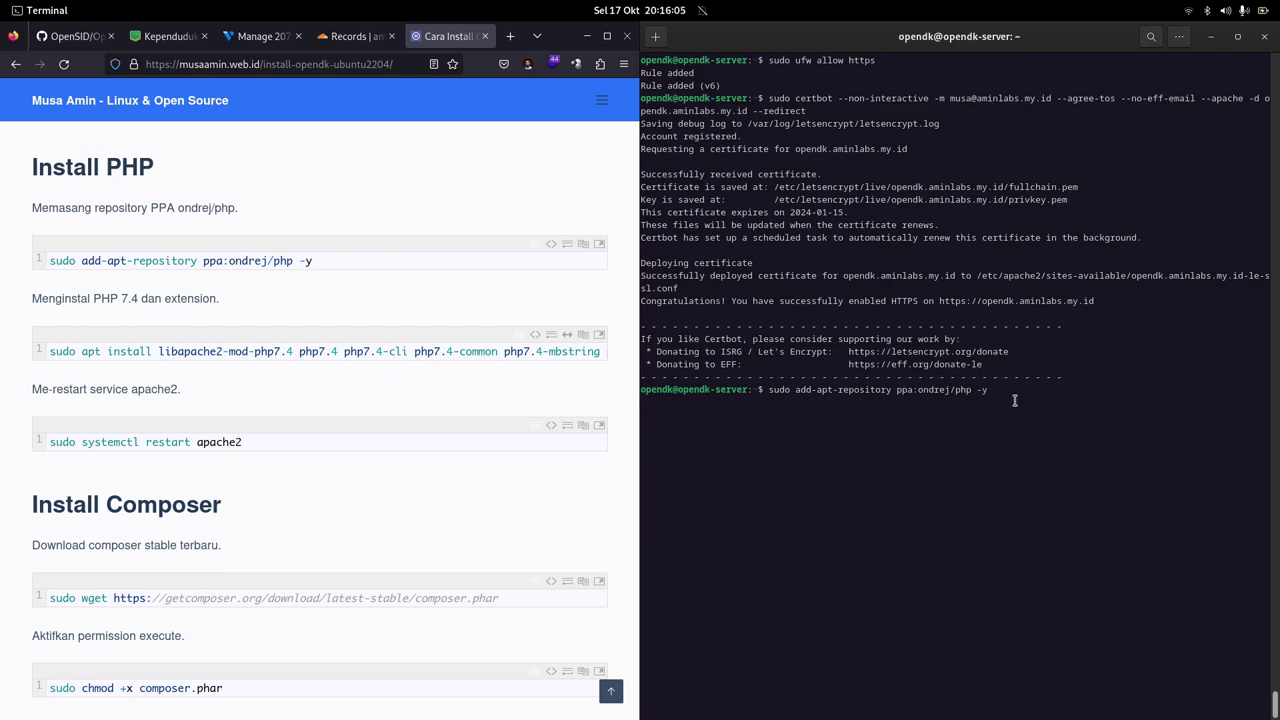
{"action": "key", "text": "Return"}
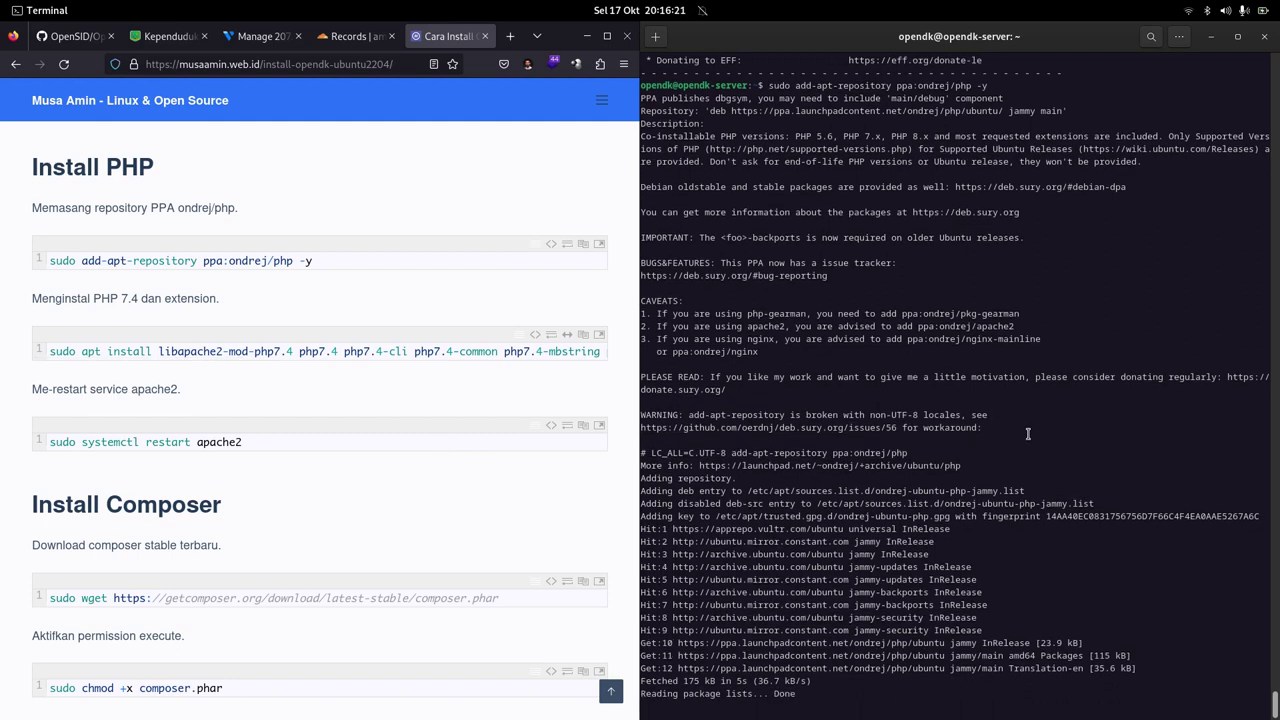
{"action": "left_click", "coordinate": [516, 398]}
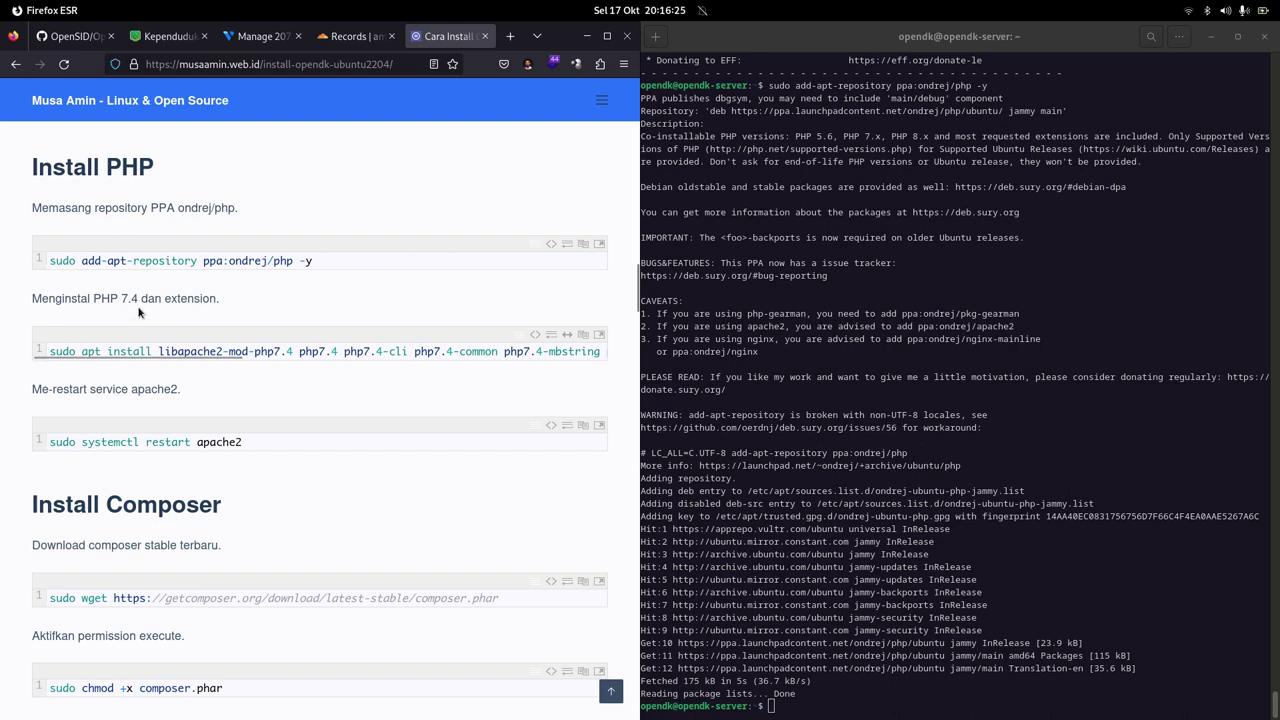
Step: Install PHP 7.4 with libapache2-mod-php7.4, CLI, common and mbstring using the guide's apt command
{"action": "left_click_drag", "start_coordinate": [207, 356], "coordinate": [579, 380]}
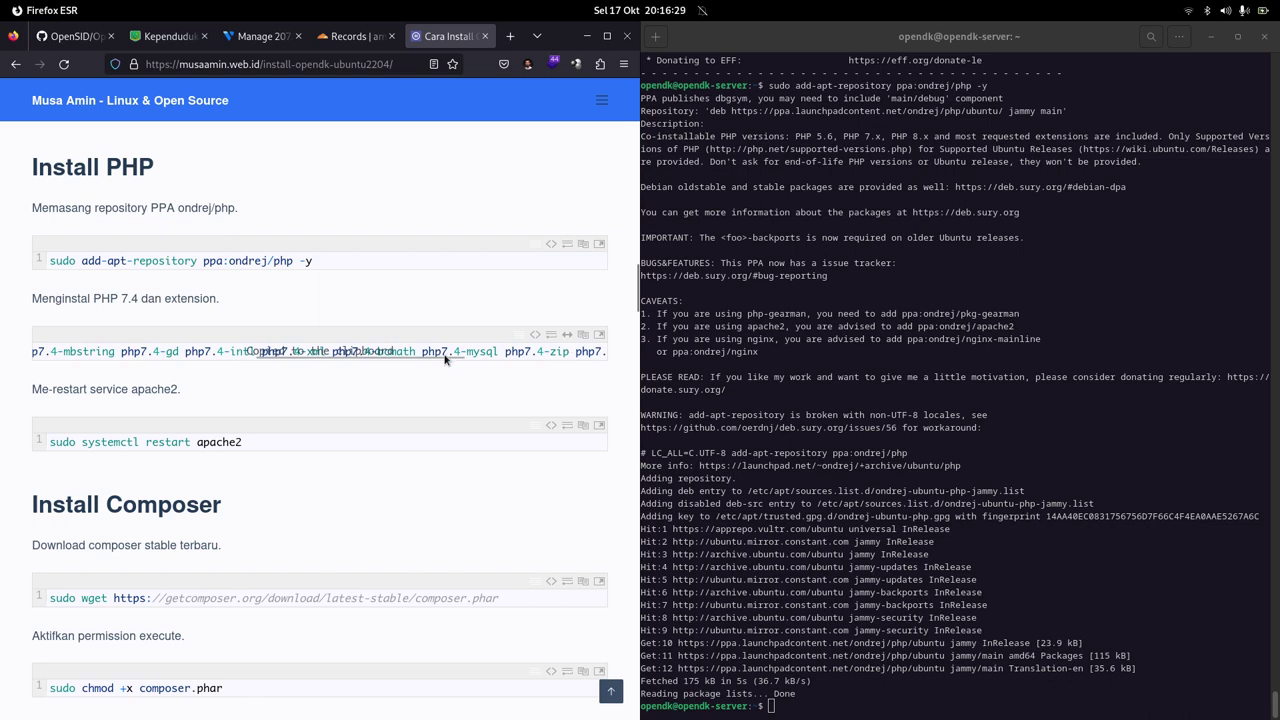
{"action": "triple_click", "coordinate": [471, 361]}
{"action": "key", "text": "ctrl+c"}
{"action": "left_click", "coordinate": [798, 367]}
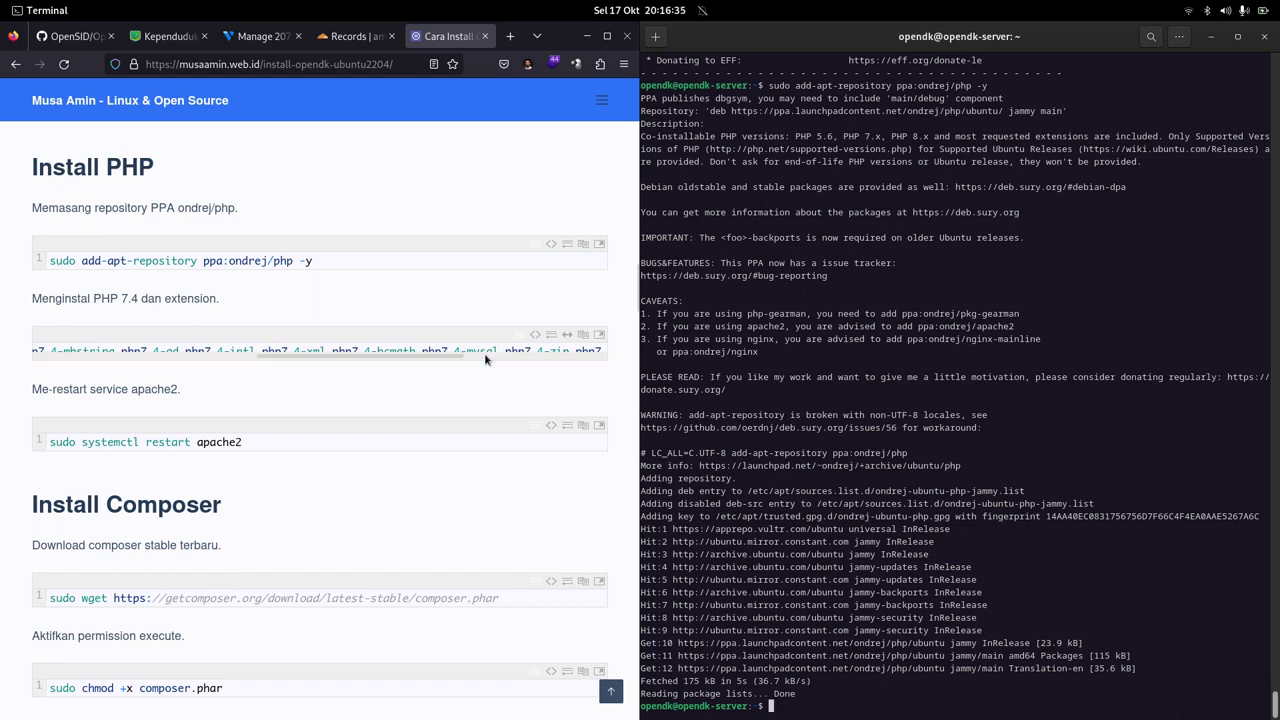
{"action": "left_click_drag", "start_coordinate": [487, 360], "coordinate": [187, 375]}
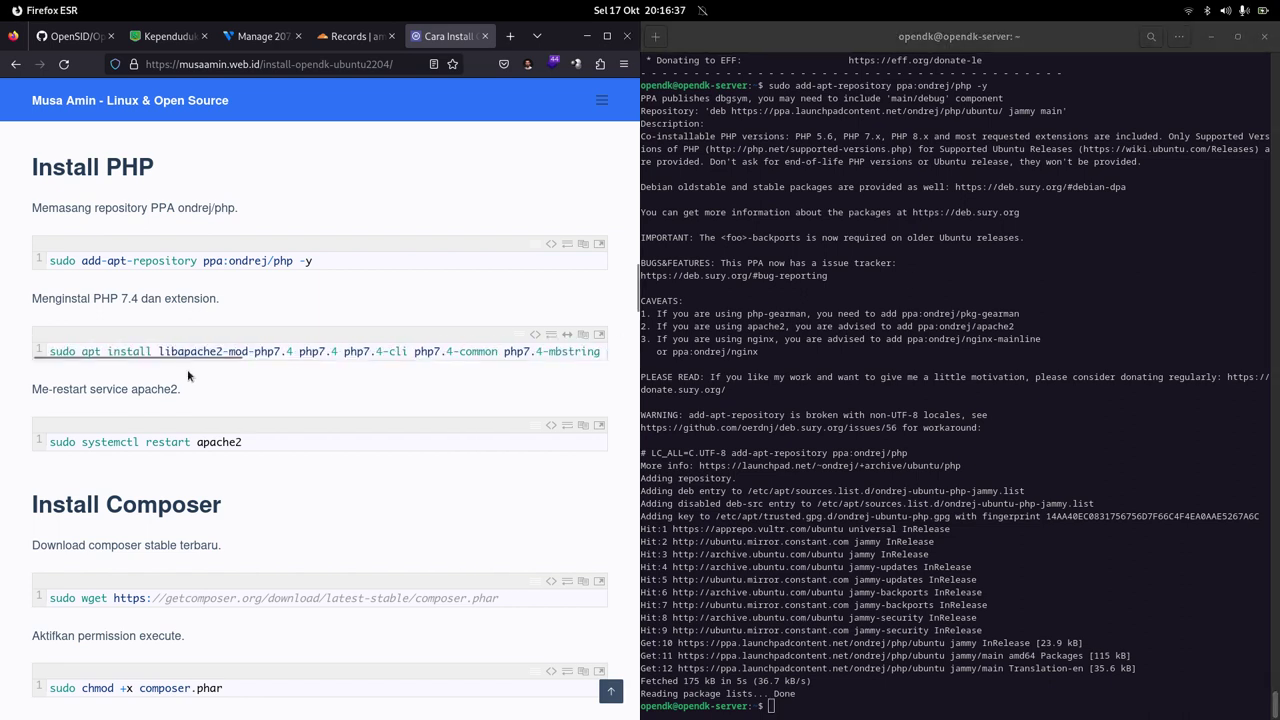
{"action": "left_click", "coordinate": [1029, 290]}
{"action": "right_click", "coordinate": [1023, 272]}
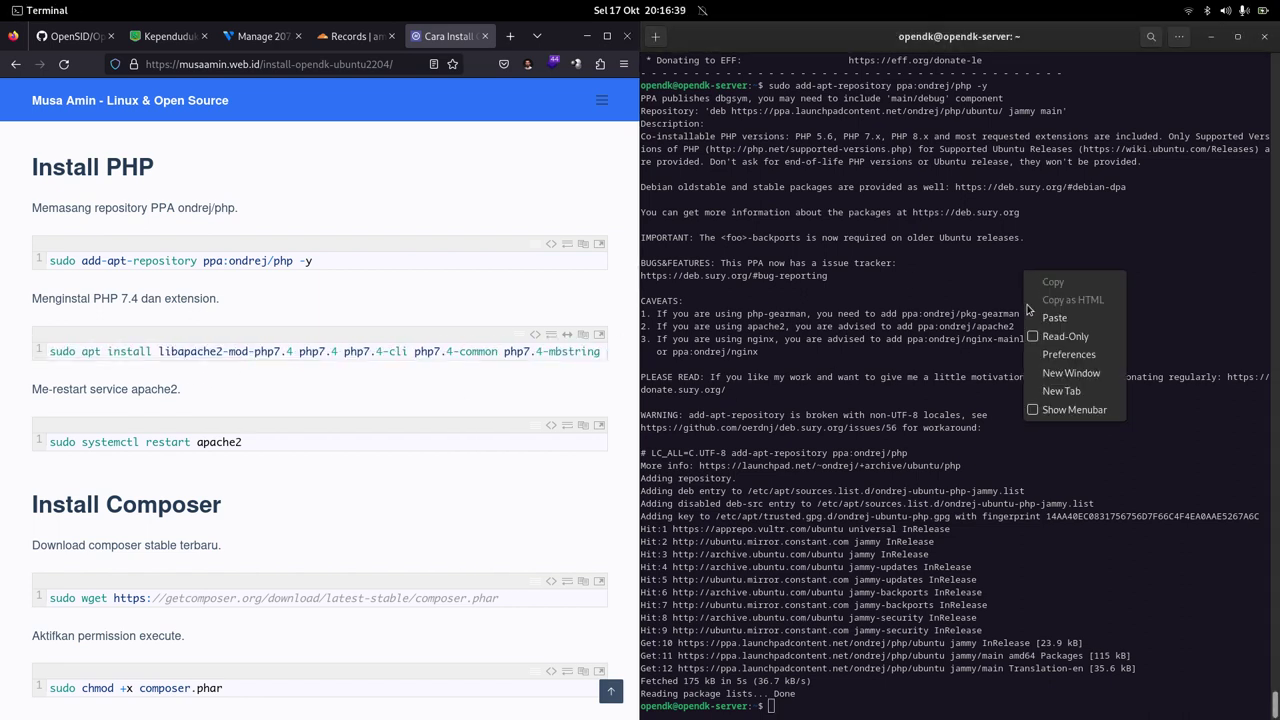
{"action": "left_click", "coordinate": [1032, 316]}
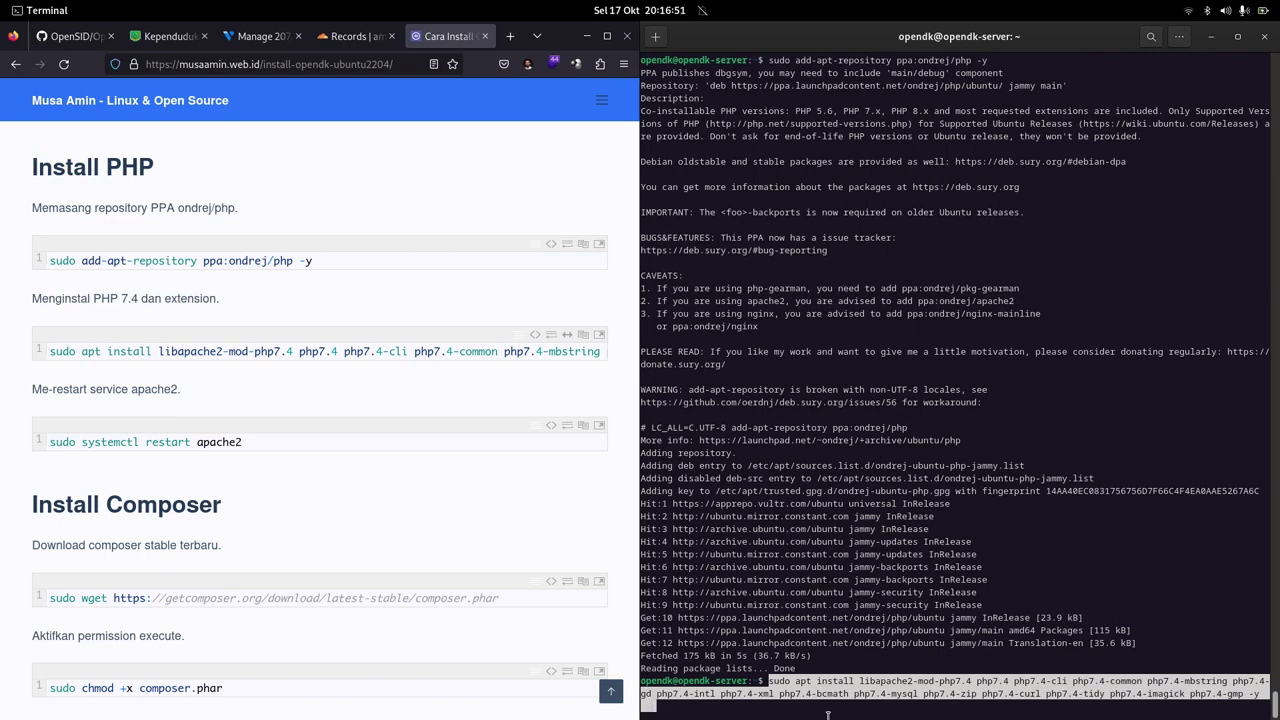
{"action": "key", "text": "Return"}
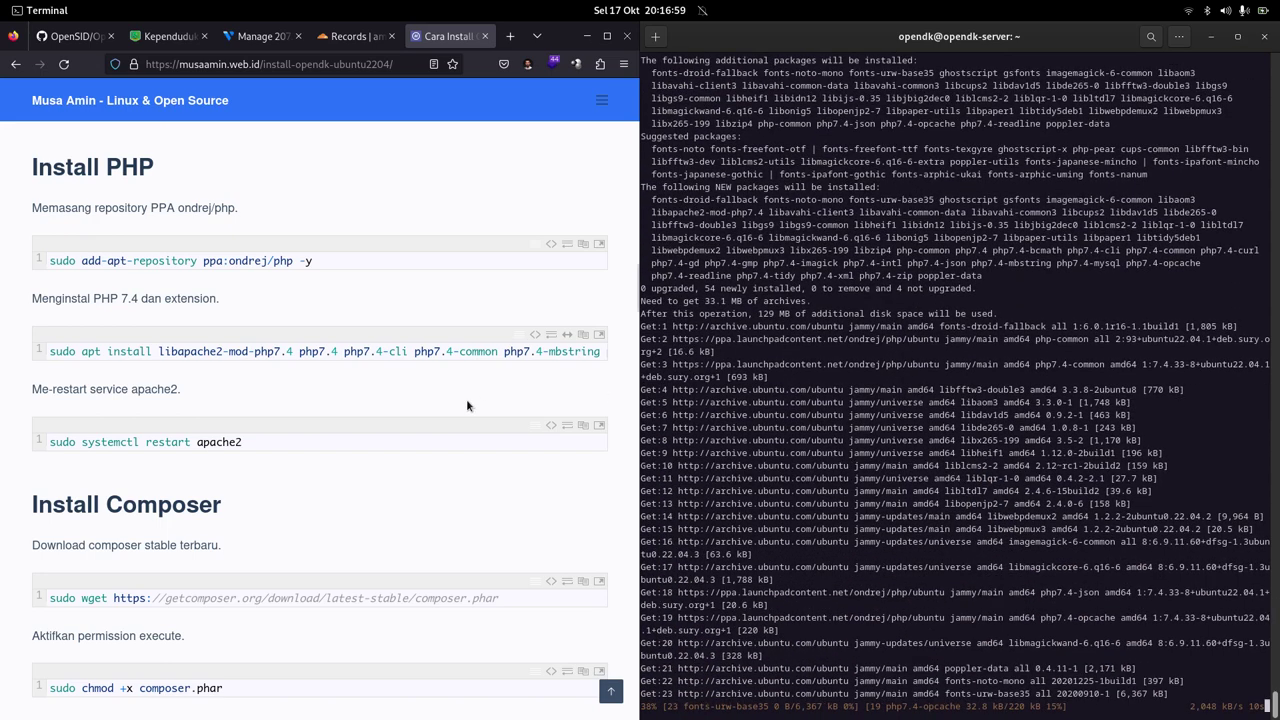
{"action": "left_click", "coordinate": [466, 402]}
{"action": "scroll", "coordinate": [466, 402], "scroll_direction": "down", "scroll_amount": 4}
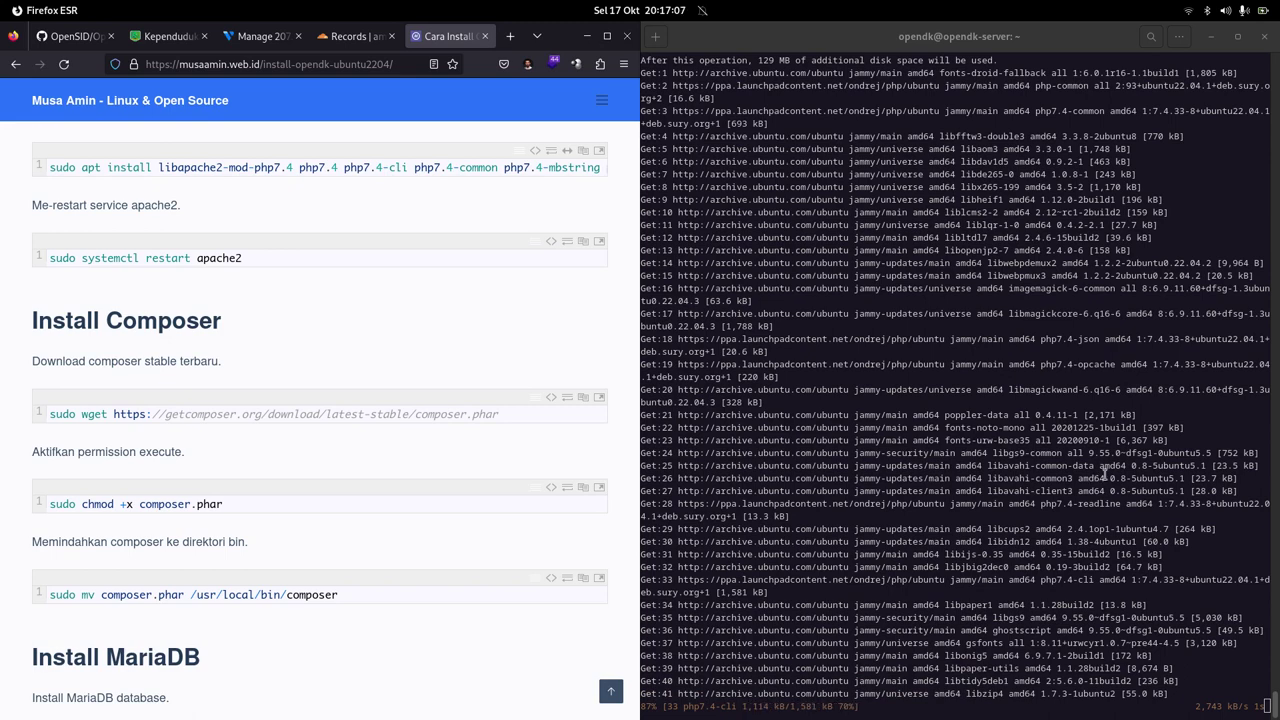
{"action": "left_click", "coordinate": [1190, 412]}
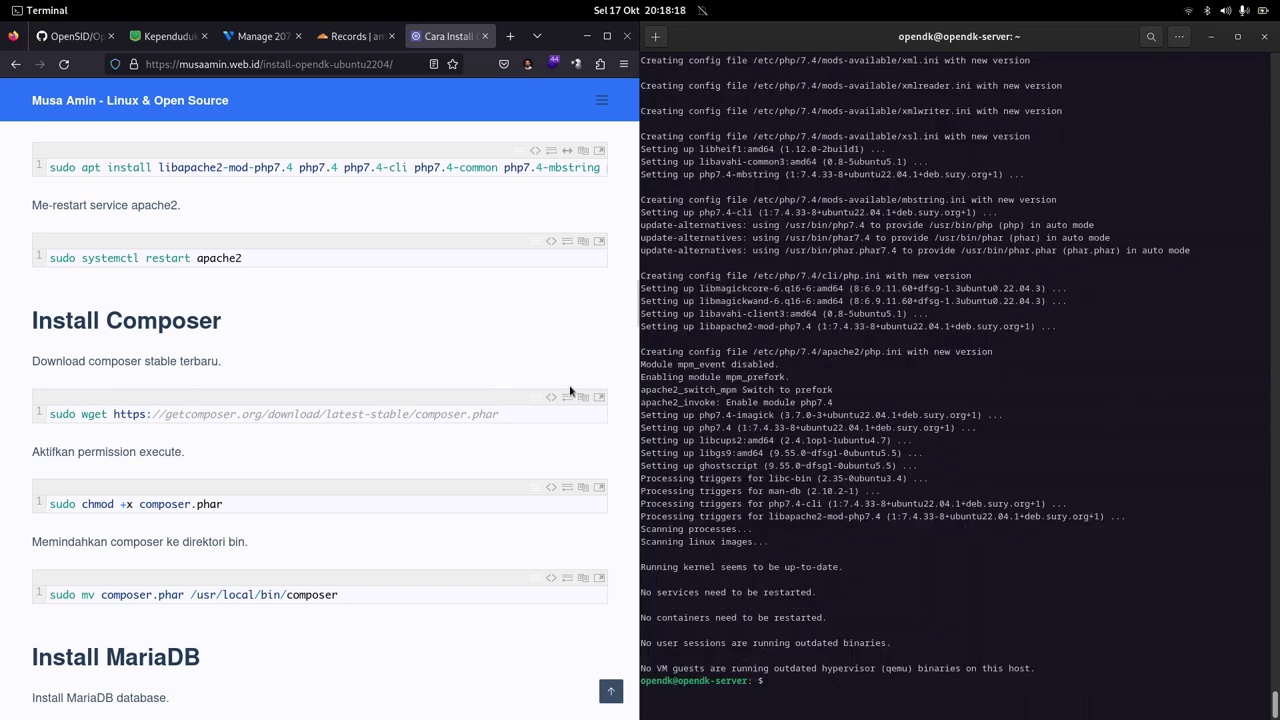
Step: Restart the Apache web server with the guide's apache2 restart command
{"action": "left_click", "coordinate": [427, 307]}
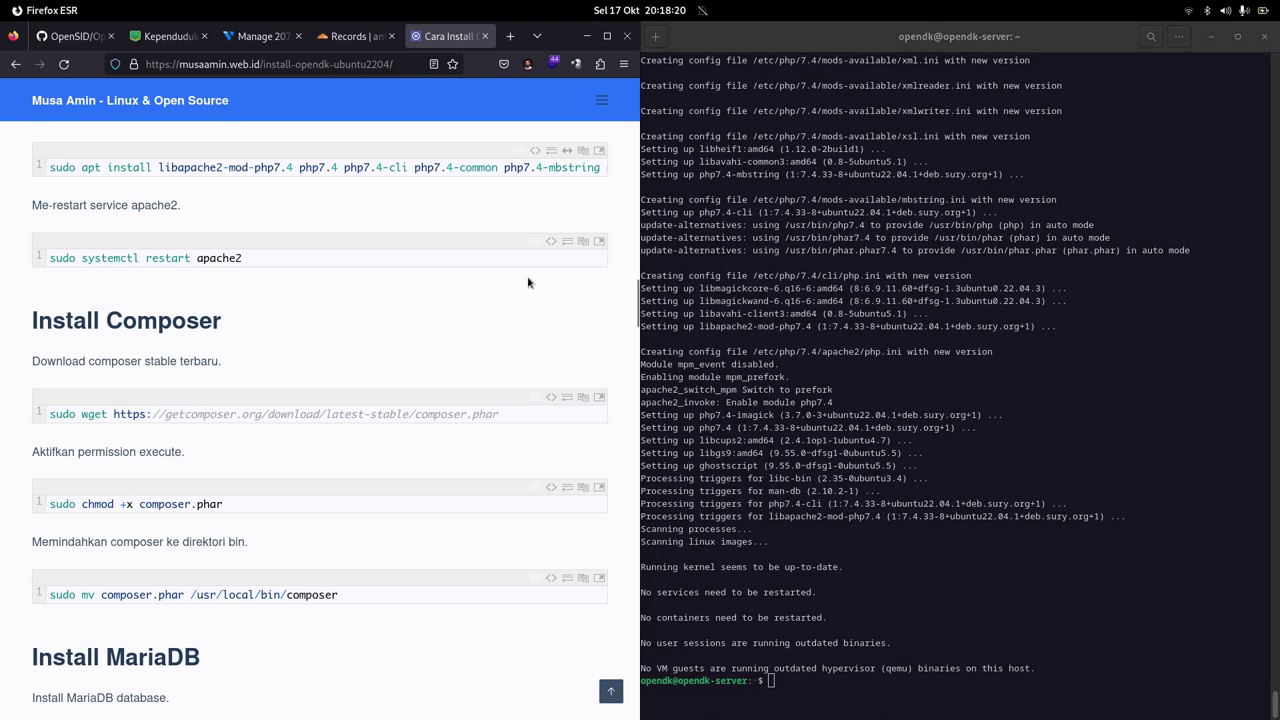
{"action": "left_click", "coordinate": [582, 243]}
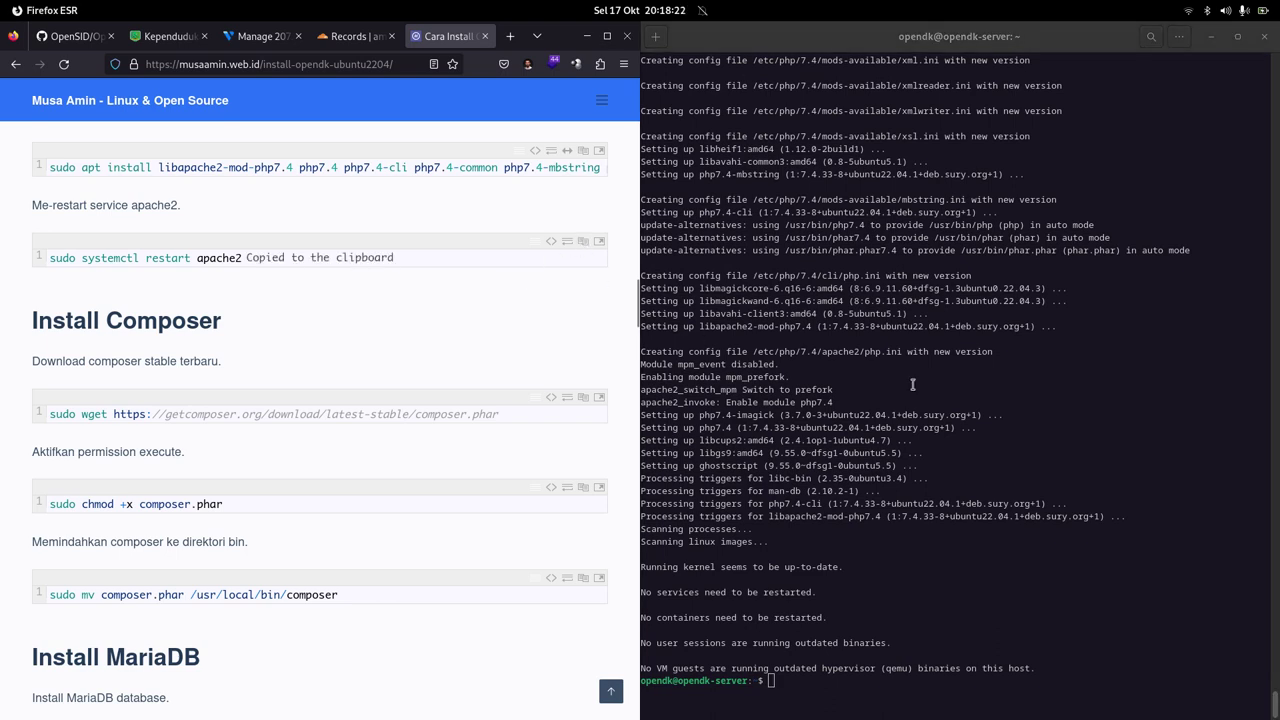
{"action": "left_click", "coordinate": [966, 360]}
{"action": "right_click", "coordinate": [962, 338]}
{"action": "left_click", "coordinate": [982, 391]}
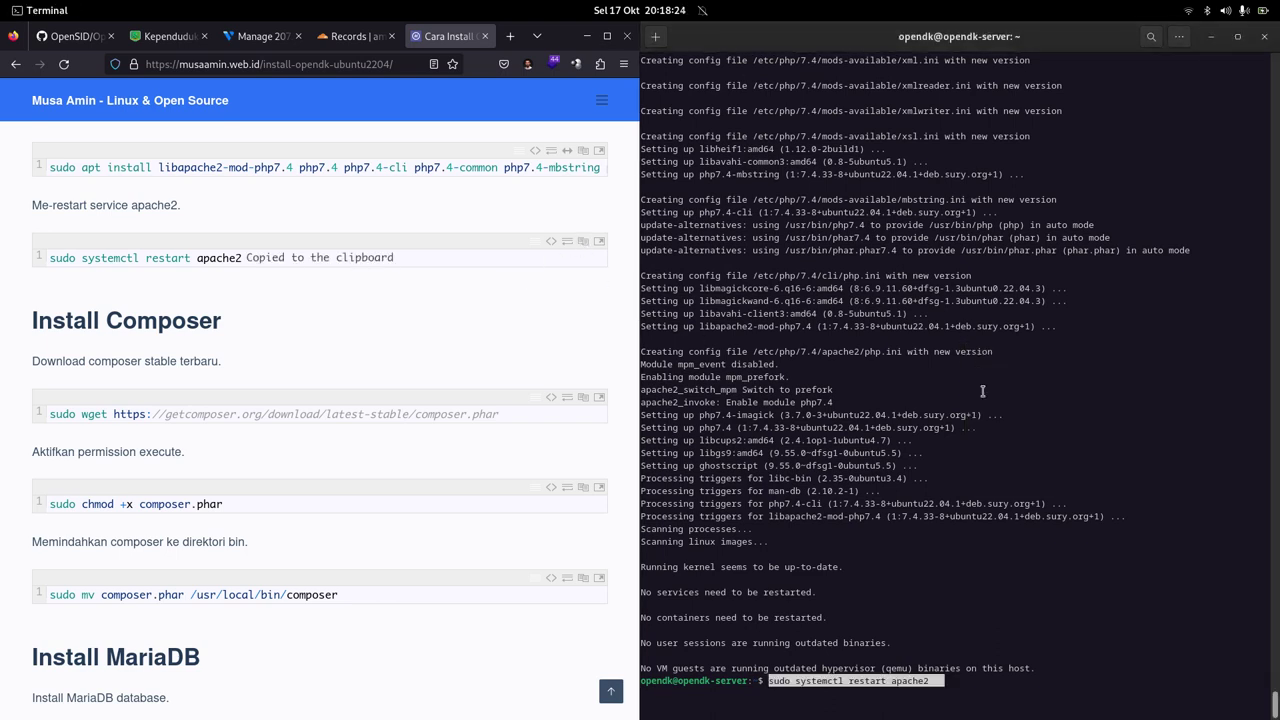
{"action": "key", "text": "Return"}
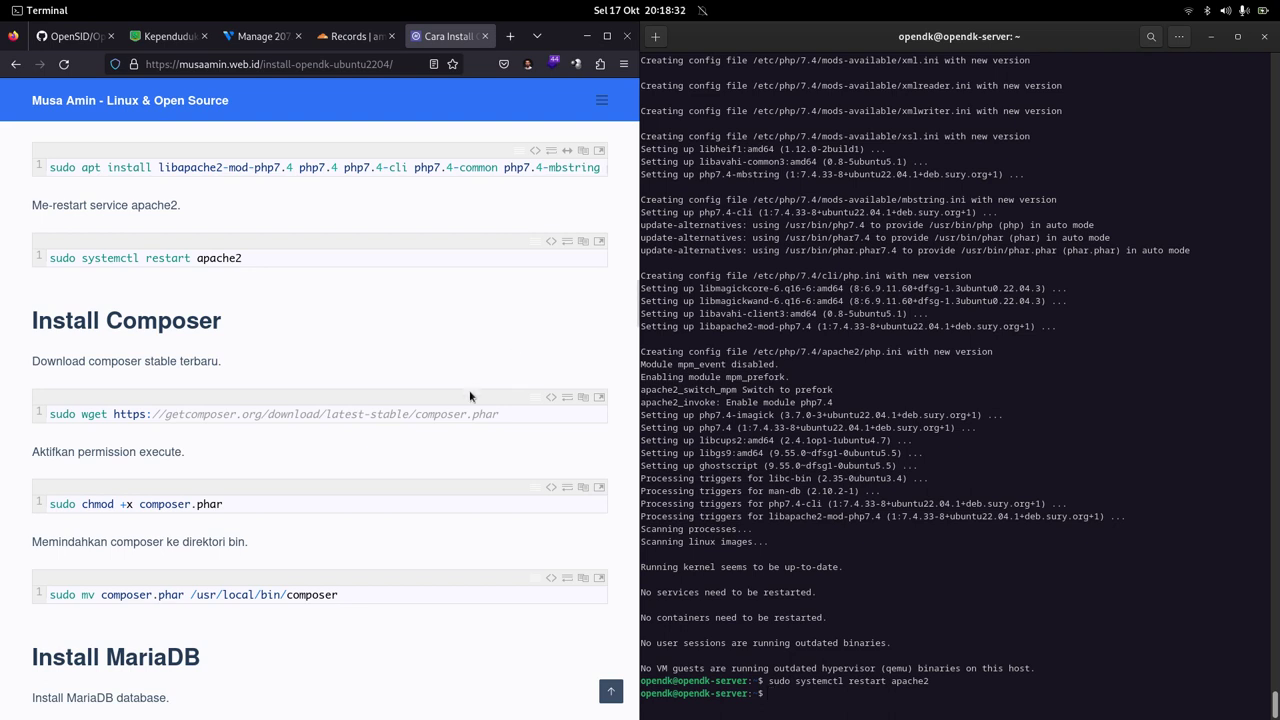
Step: Download composer.phar onto the server with sudo wget
{"action": "left_click", "coordinate": [582, 397]}
{"action": "right_click", "coordinate": [1070, 363]}
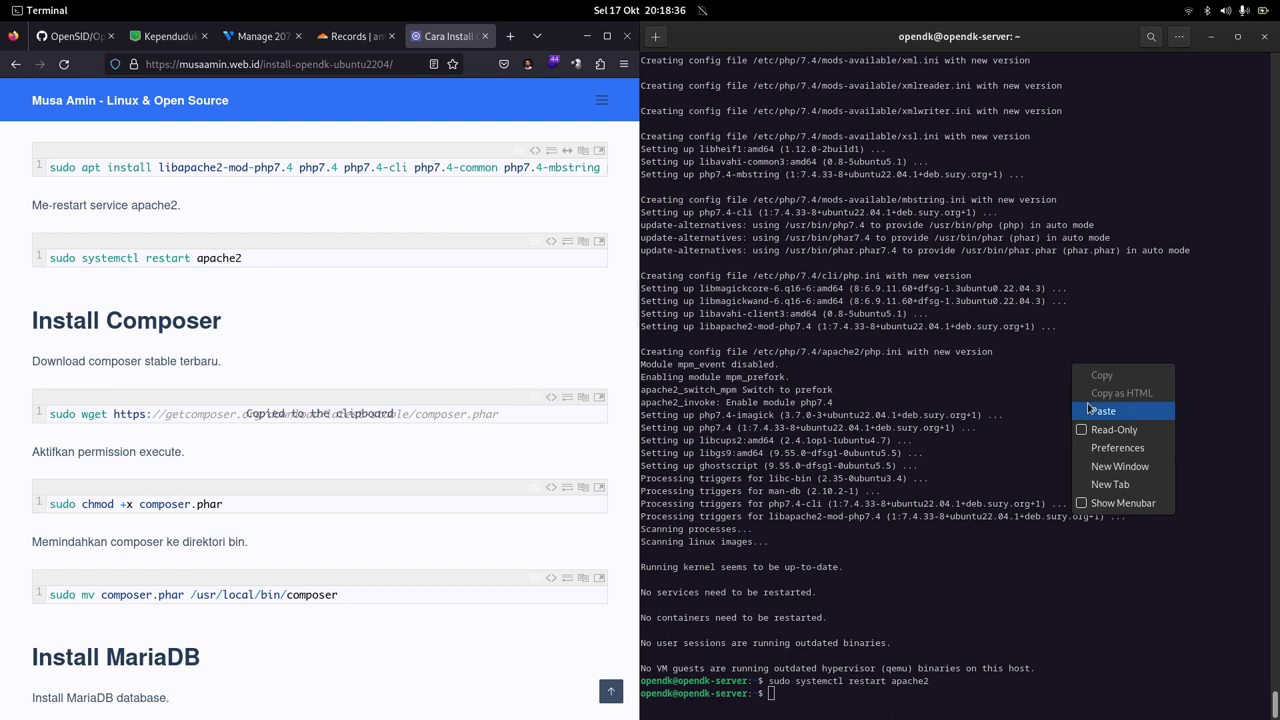
{"action": "left_click", "coordinate": [1087, 403]}
{"action": "key", "text": "Return"}
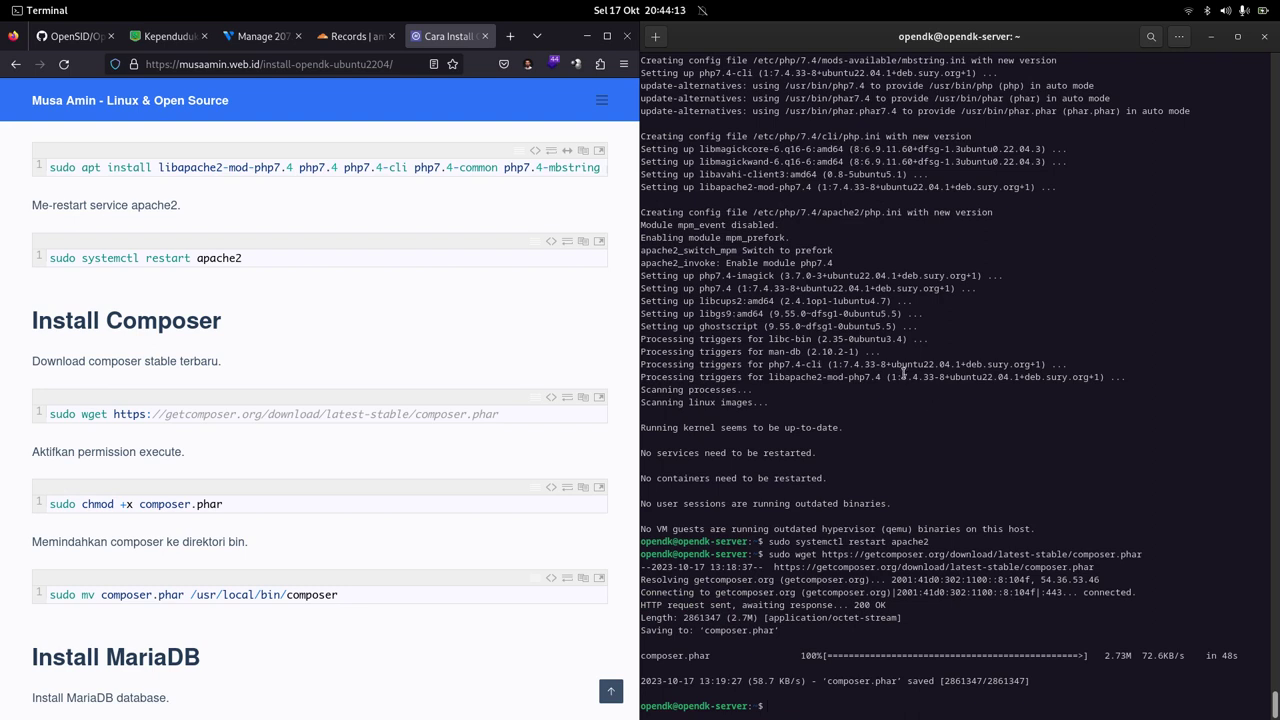
Step: Make composer.phar executable with sudo chmod +x, authorizing with the sudo password
{"action": "left_click", "coordinate": [582, 486]}
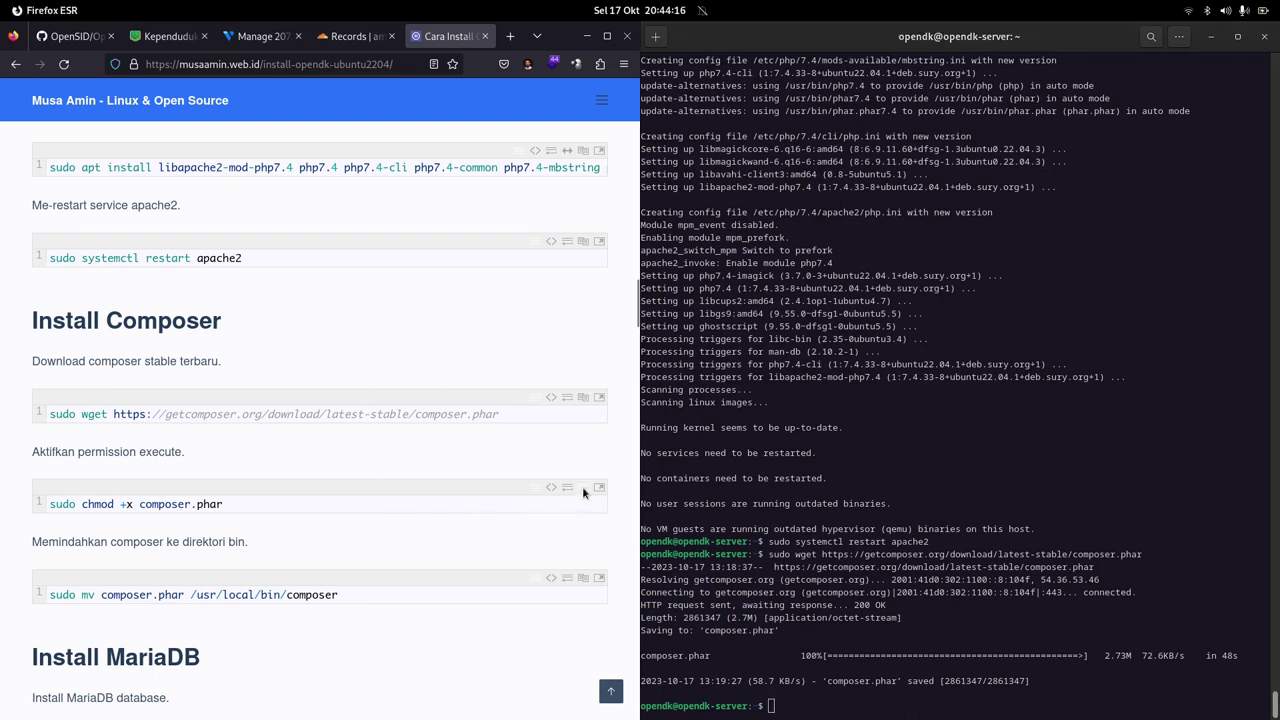
{"action": "left_click", "coordinate": [996, 489]}
{"action": "right_click", "coordinate": [990, 418]}
{"action": "left_click", "coordinate": [1015, 470]}
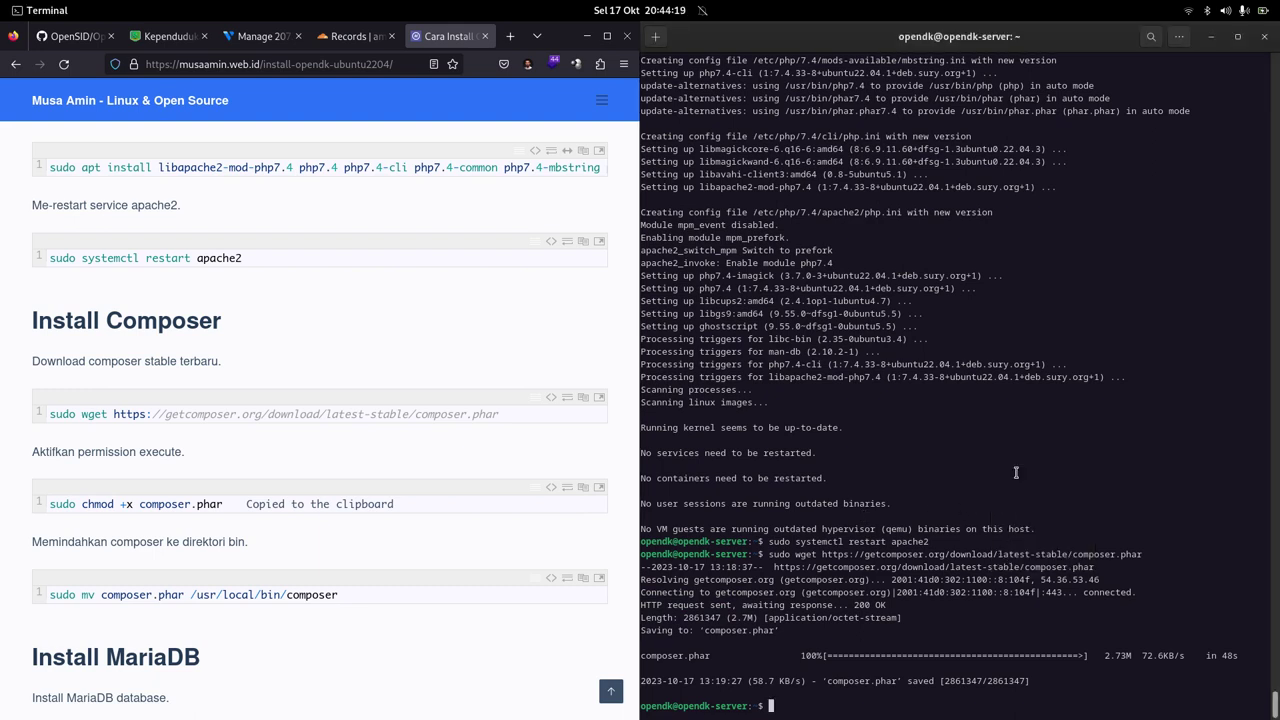
{"action": "key", "text": "Return"}
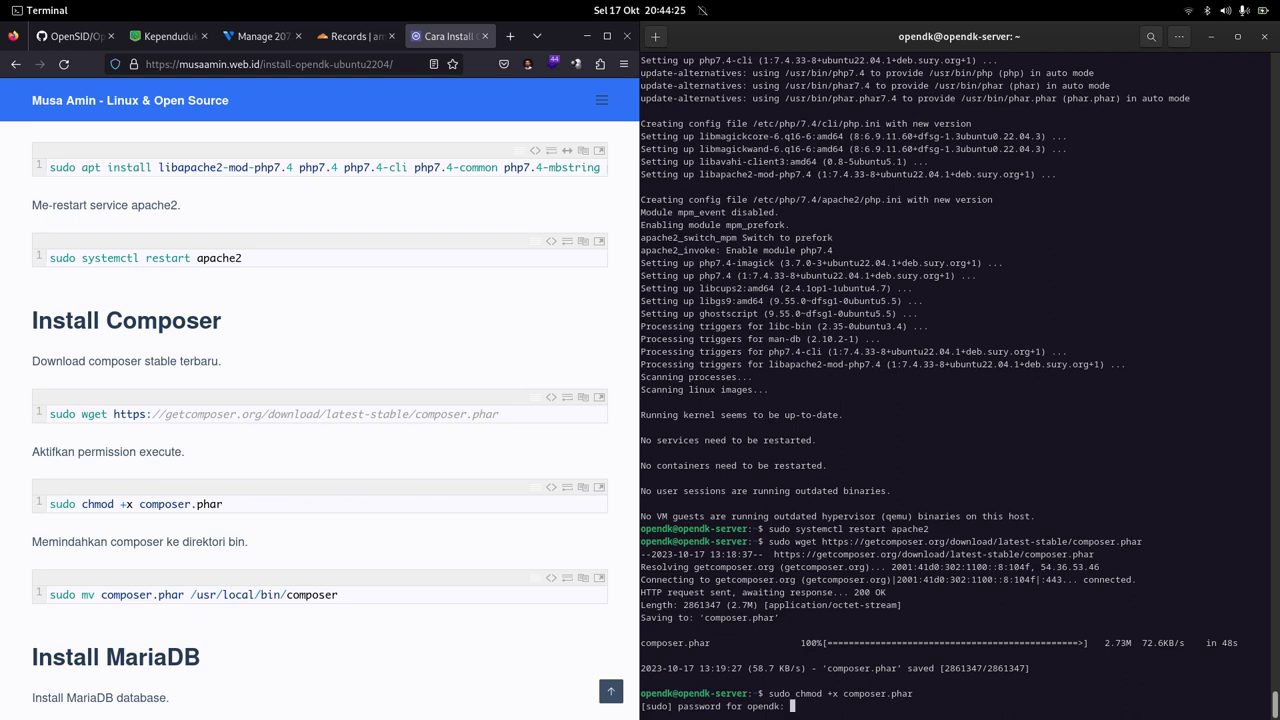
{"action": "key", "text": "Return"}
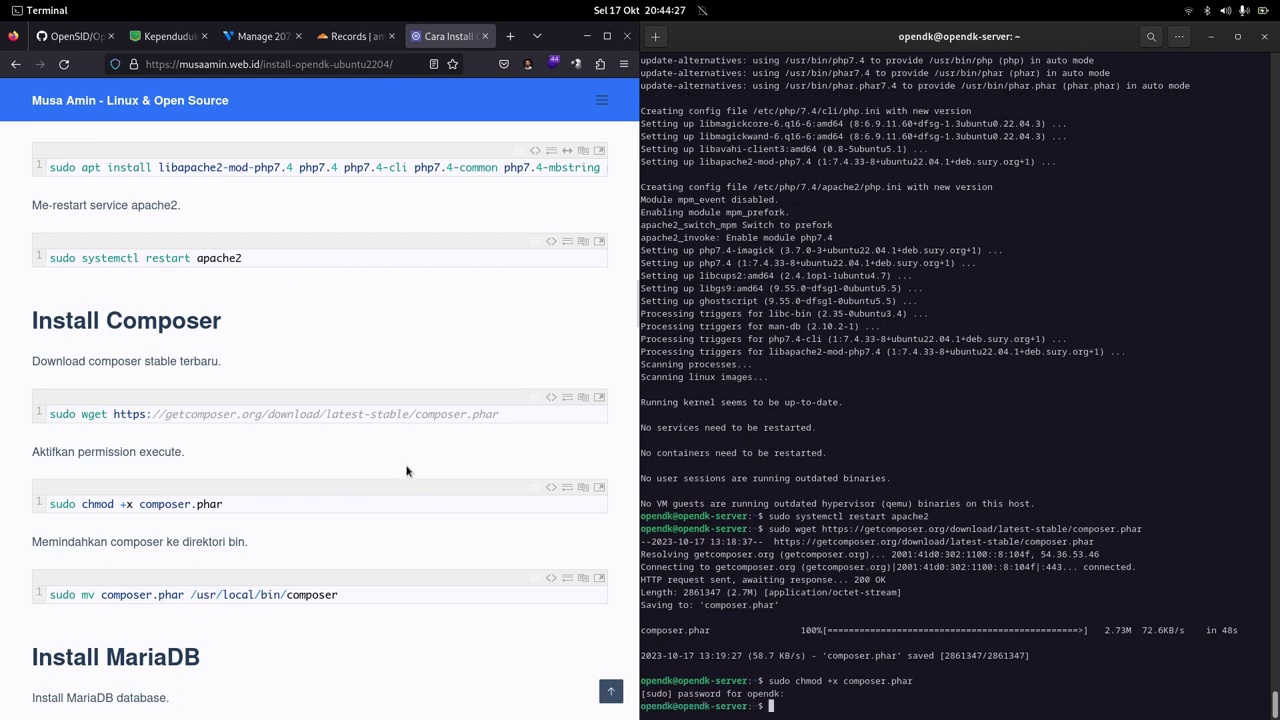
Step: Move composer.phar to /usr/local/bin/composer with sudo mv
{"action": "left_click", "coordinate": [584, 583]}
{"action": "left_click", "coordinate": [1020, 420]}
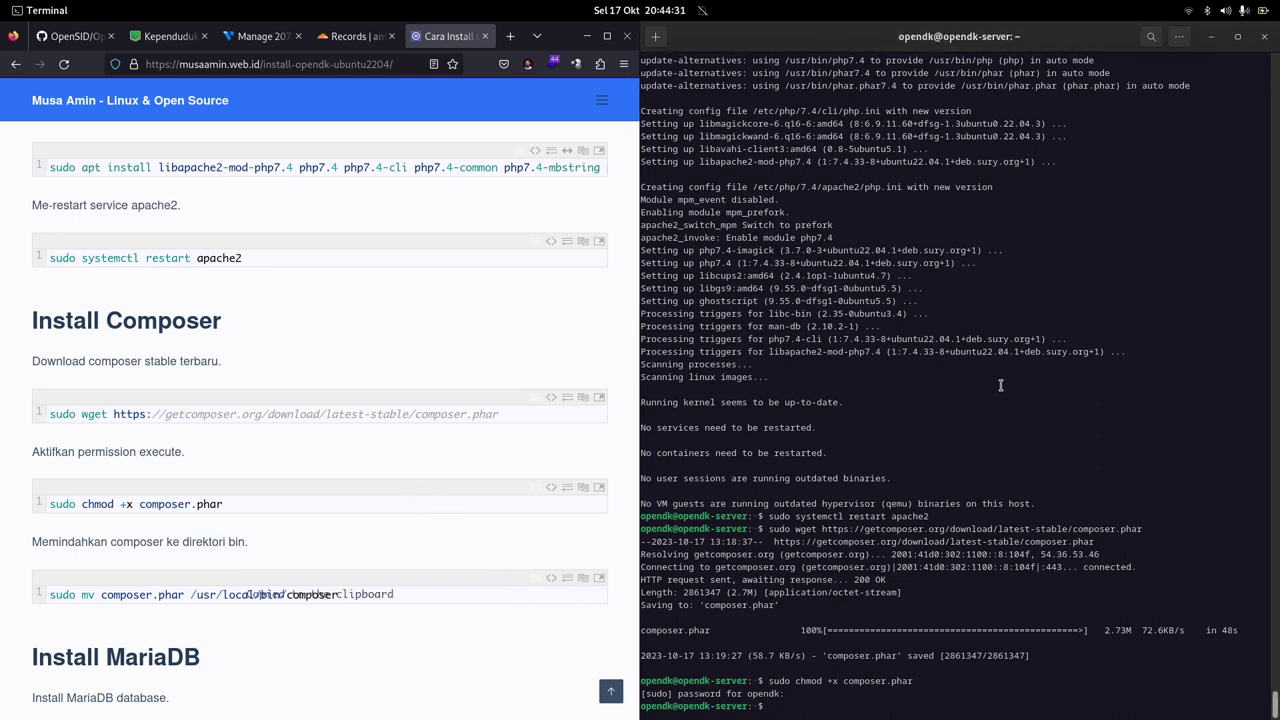
{"action": "right_click", "coordinate": [1000, 385]}
{"action": "left_click", "coordinate": [1026, 425]}
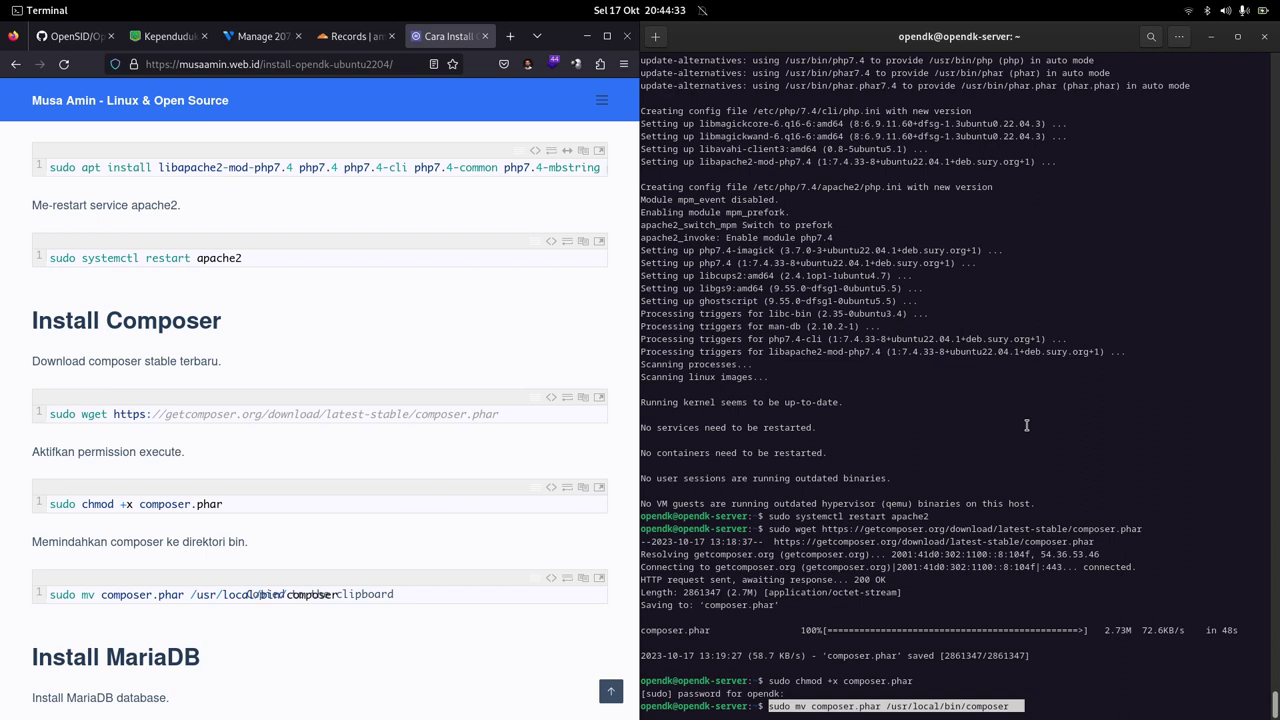
{"action": "key", "text": "Return"}
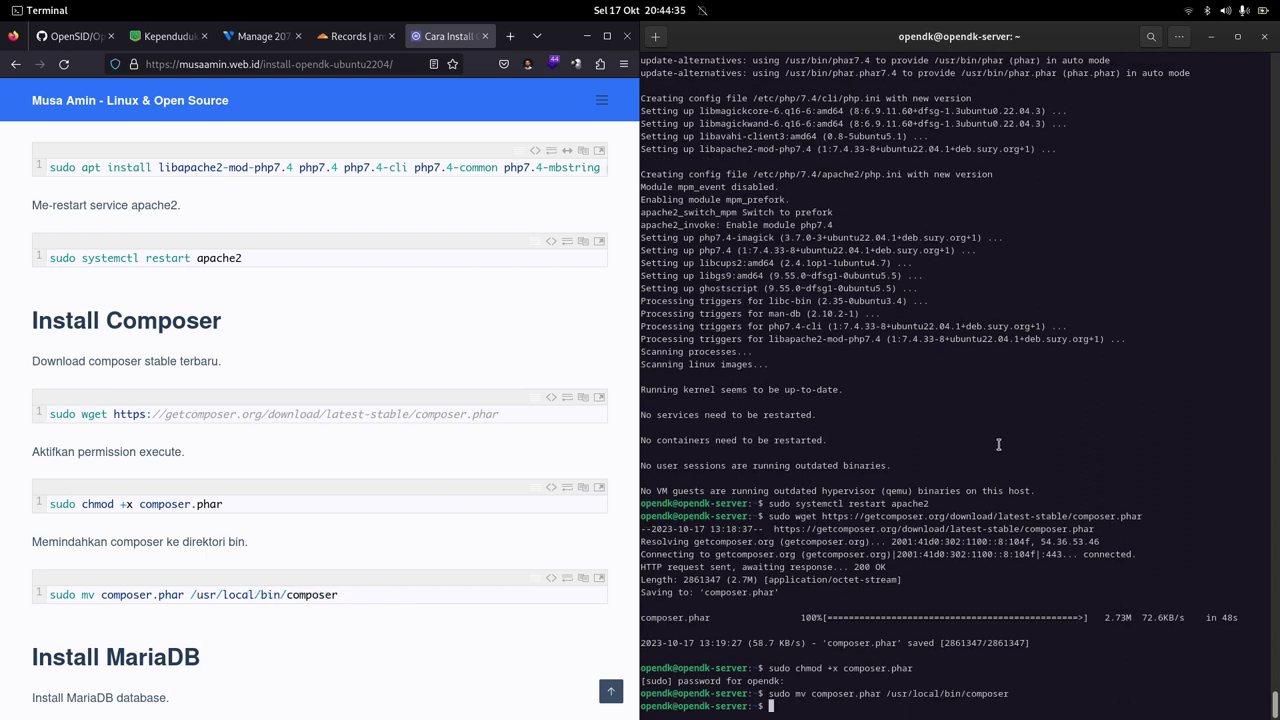
{"action": "scroll", "coordinate": [335, 367], "scroll_direction": "down", "scroll_amount": 5}
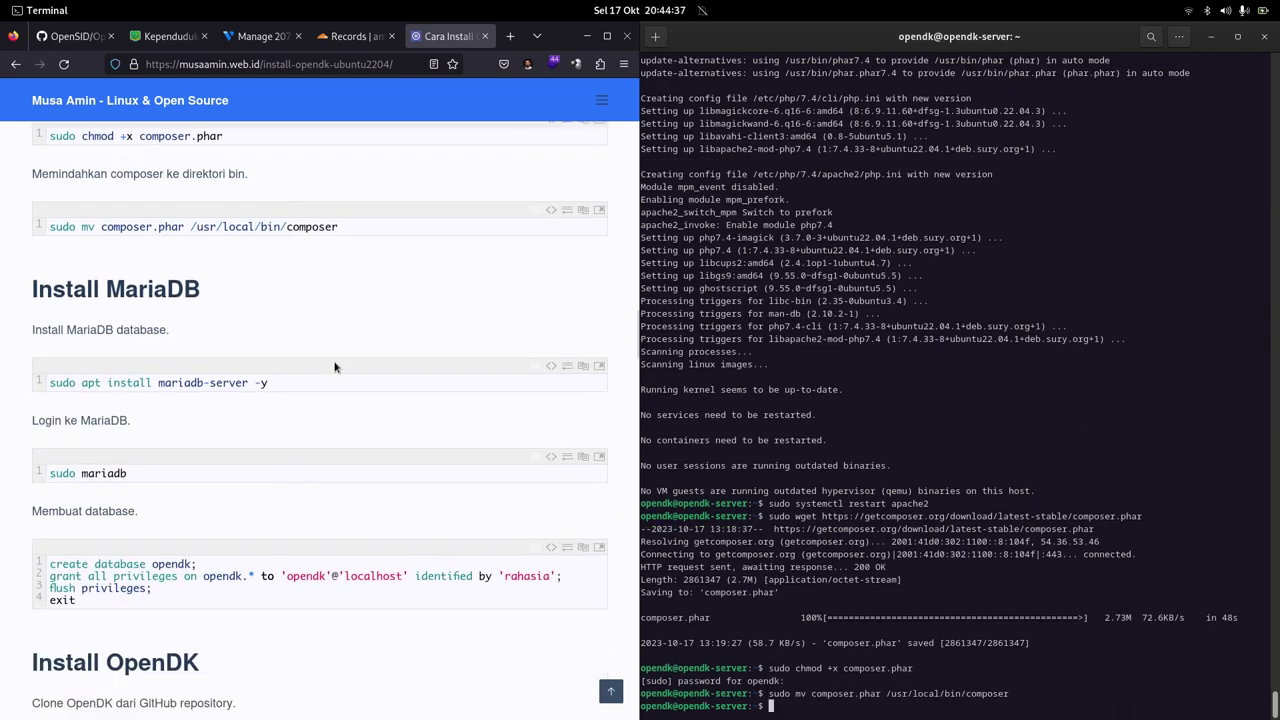
Step: Install MariaDB with sudo apt install mariadb-server -y
{"action": "scroll", "coordinate": [335, 367], "scroll_direction": "down", "scroll_amount": 2}
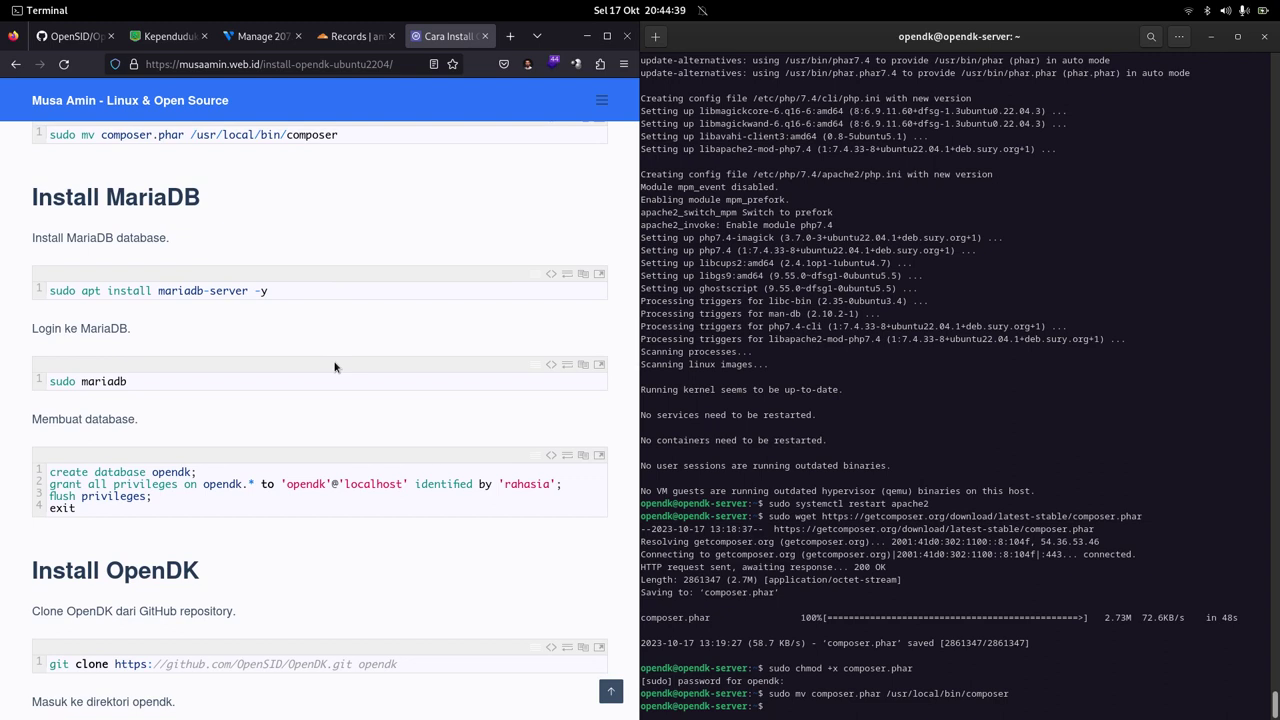
{"action": "left_click", "coordinate": [577, 277]}
{"action": "left_click", "coordinate": [576, 277]}
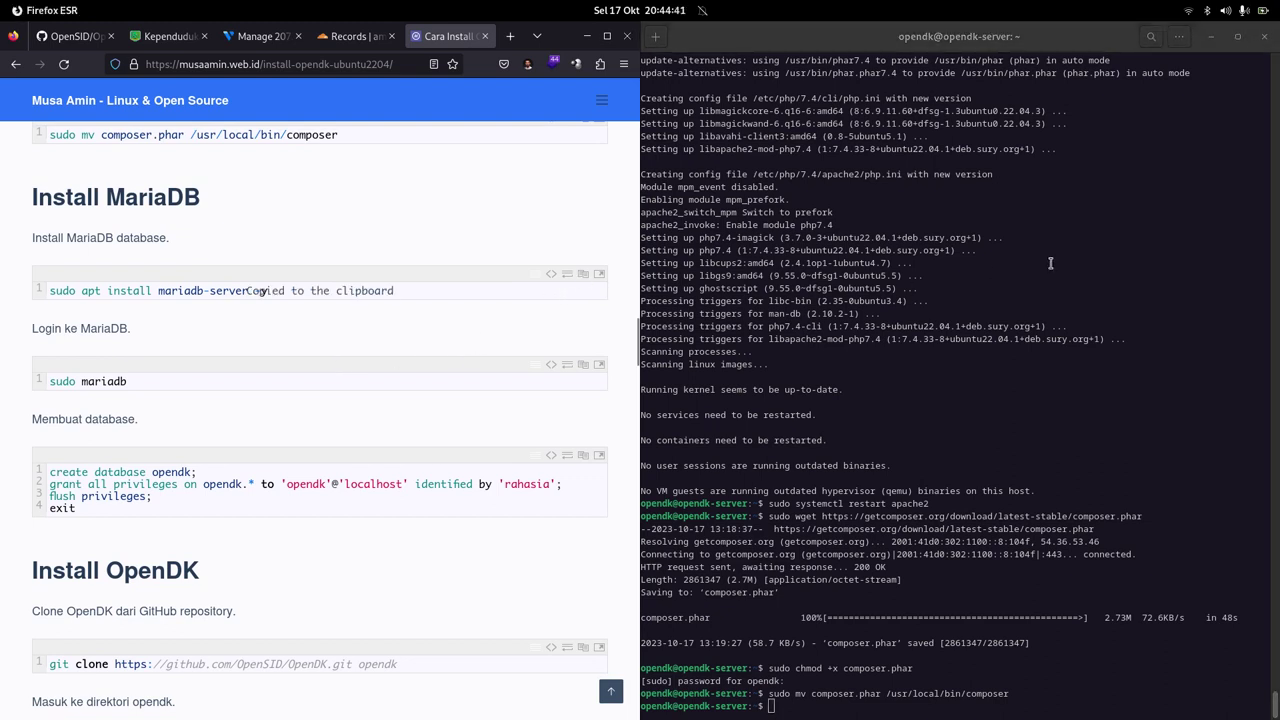
{"action": "right_click", "coordinate": [1050, 262]}
{"action": "left_click", "coordinate": [1080, 306]}
{"action": "key", "text": "Return"}
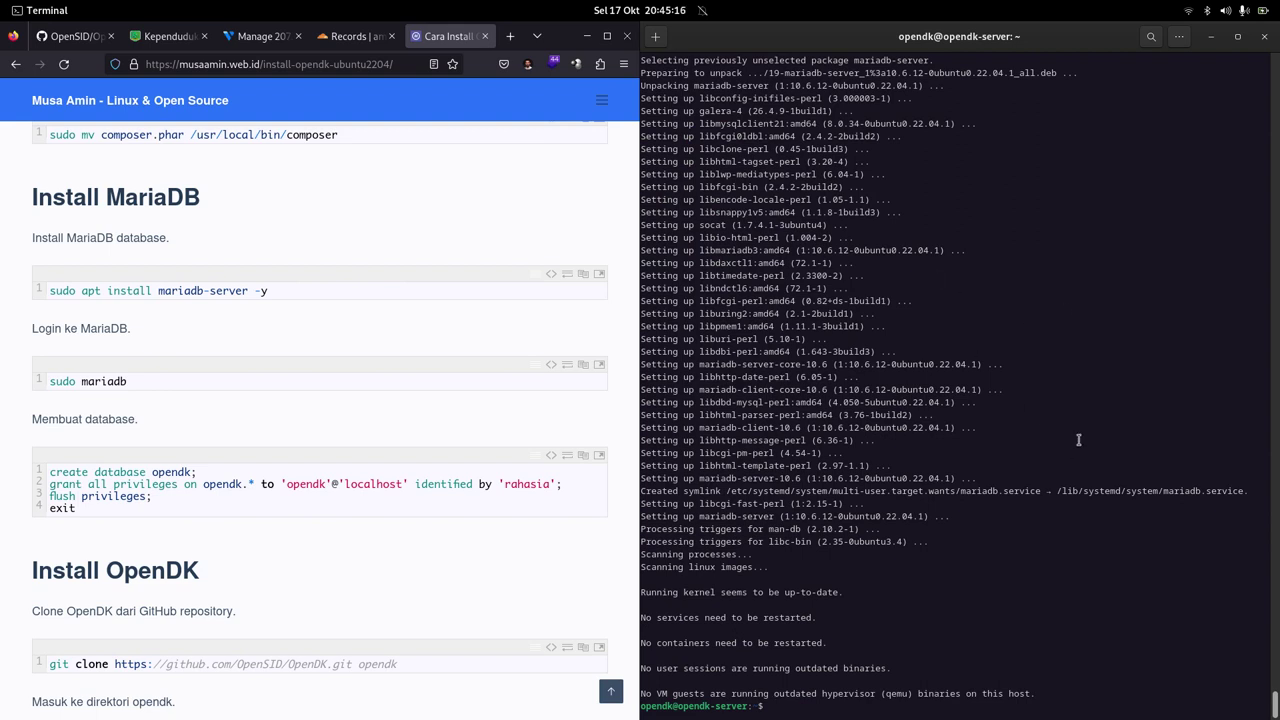
Step: Start sudo mariadb and create the opendk database
{"action": "type", "text": "sudo mariadb"}
{"action": "key", "text": "Return"}
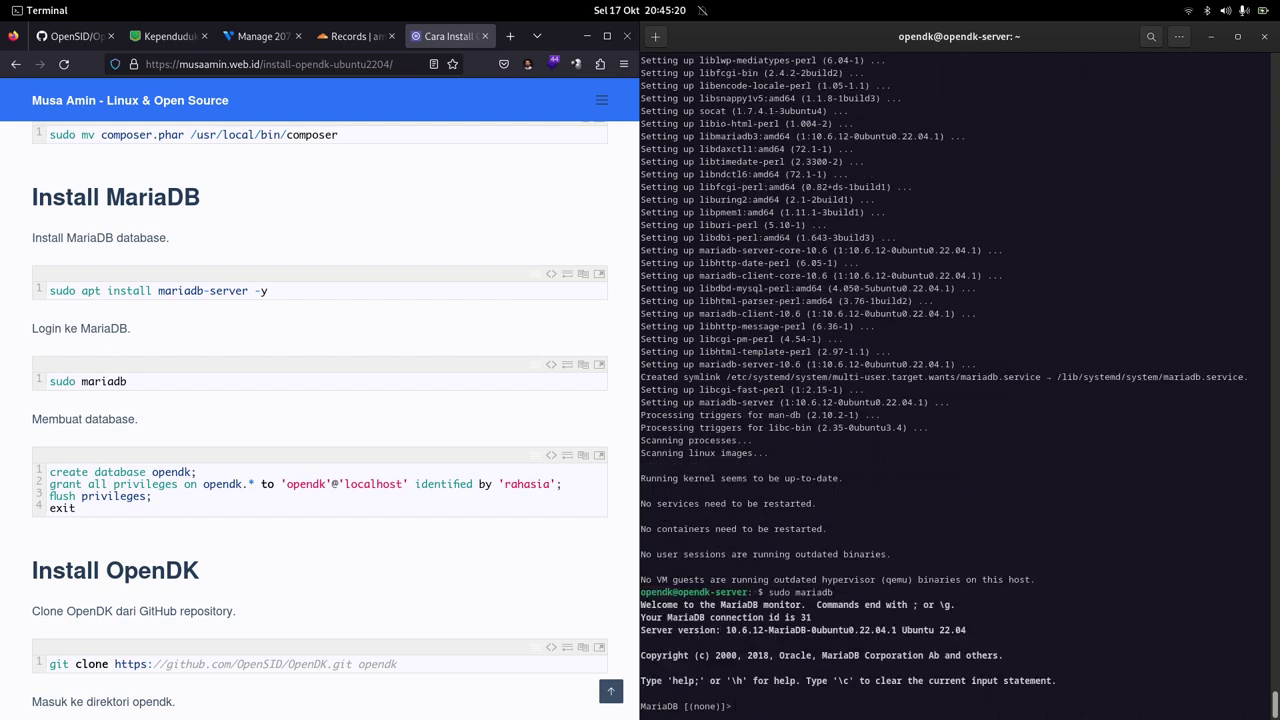
{"action": "type", "text": "create database opendk;"}
{"action": "key", "text": "Return"}
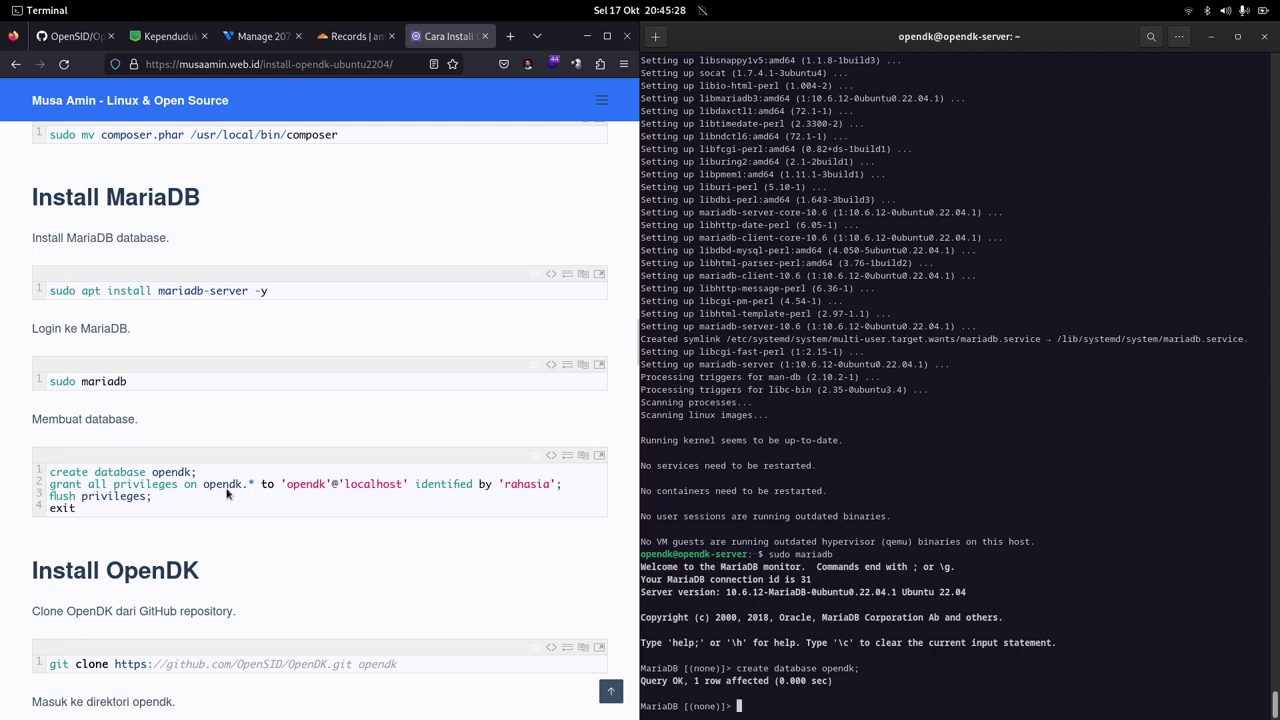
Step: Grant all privileges on opendk to 'opendk'@'localhost' using the tutorial's grant statement
{"action": "left_click", "coordinate": [228, 481]}
{"action": "triple_click", "coordinate": [228, 481]}
{"action": "right_click", "coordinate": [228, 481]}
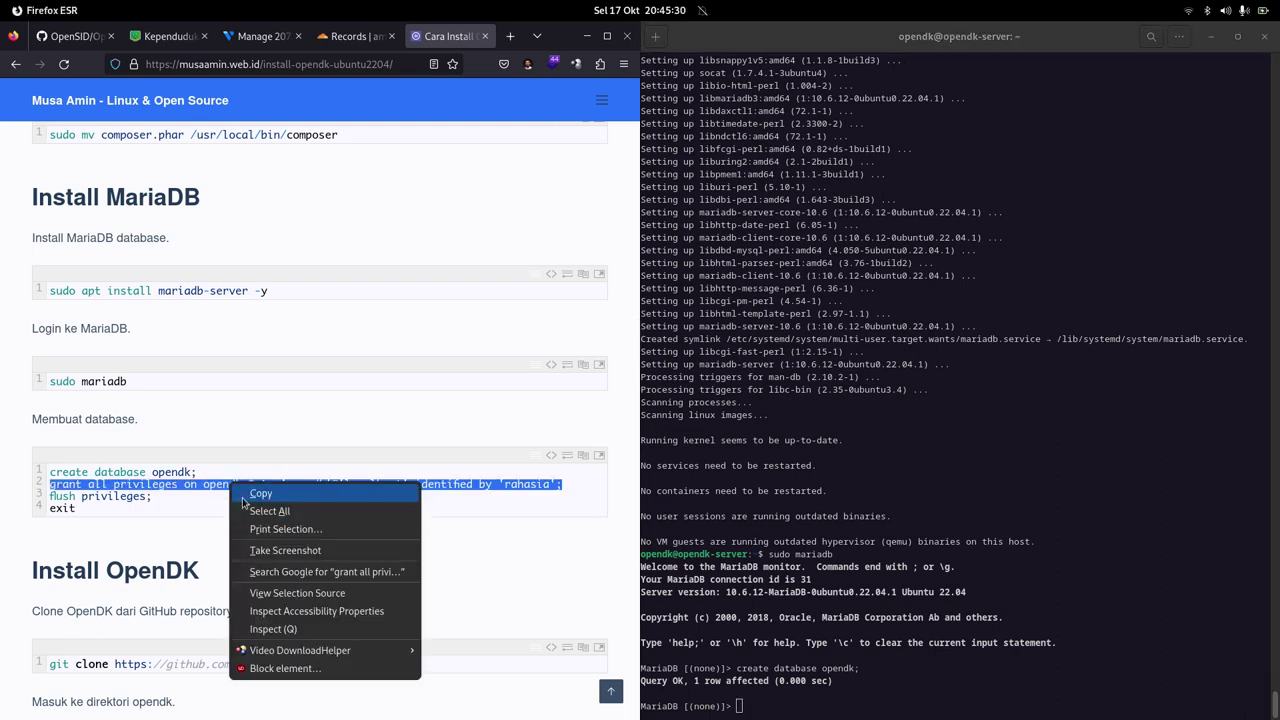
{"action": "left_click", "coordinate": [243, 487]}
{"action": "right_click", "coordinate": [930, 443]}
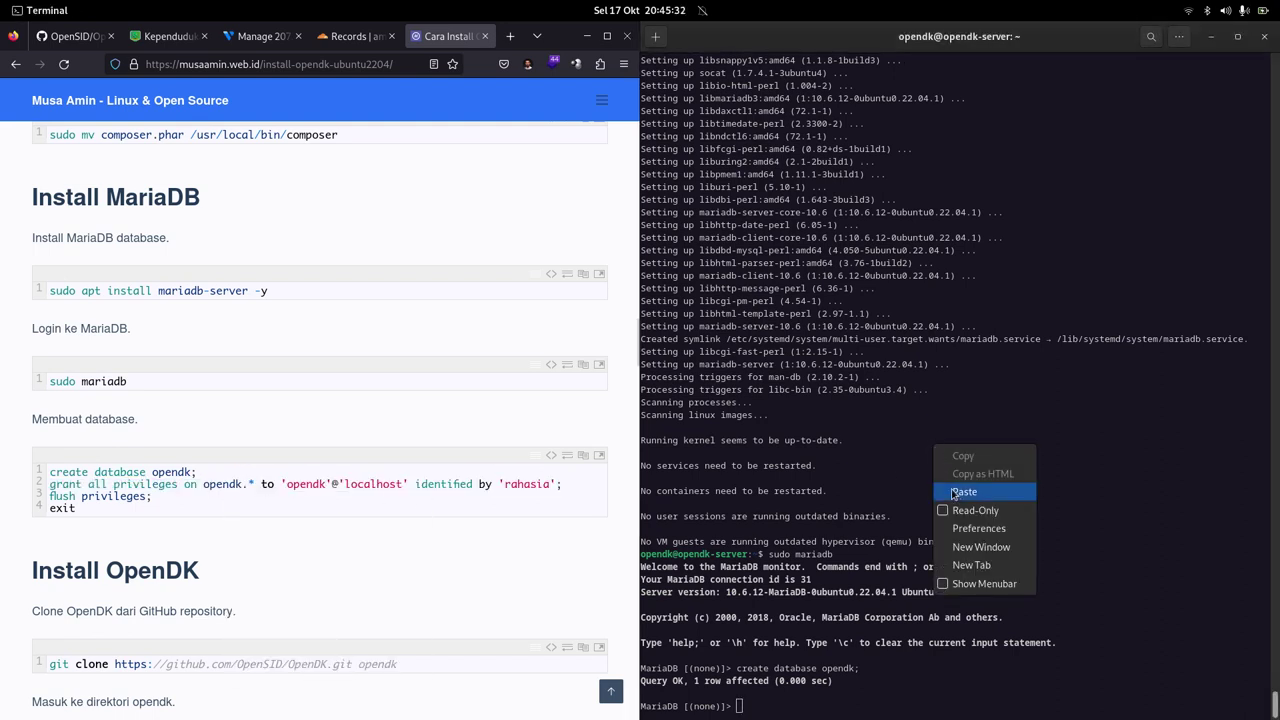
{"action": "left_click", "coordinate": [952, 491]}
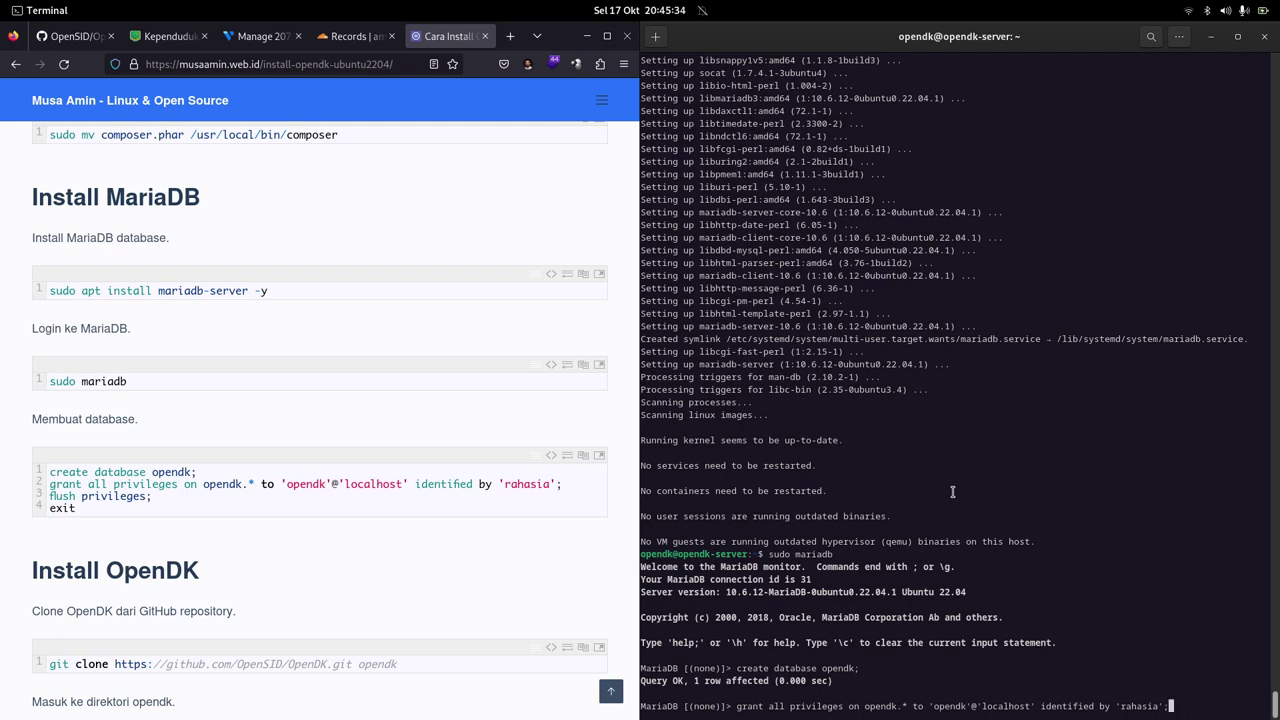
{"action": "key", "text": "Return"}
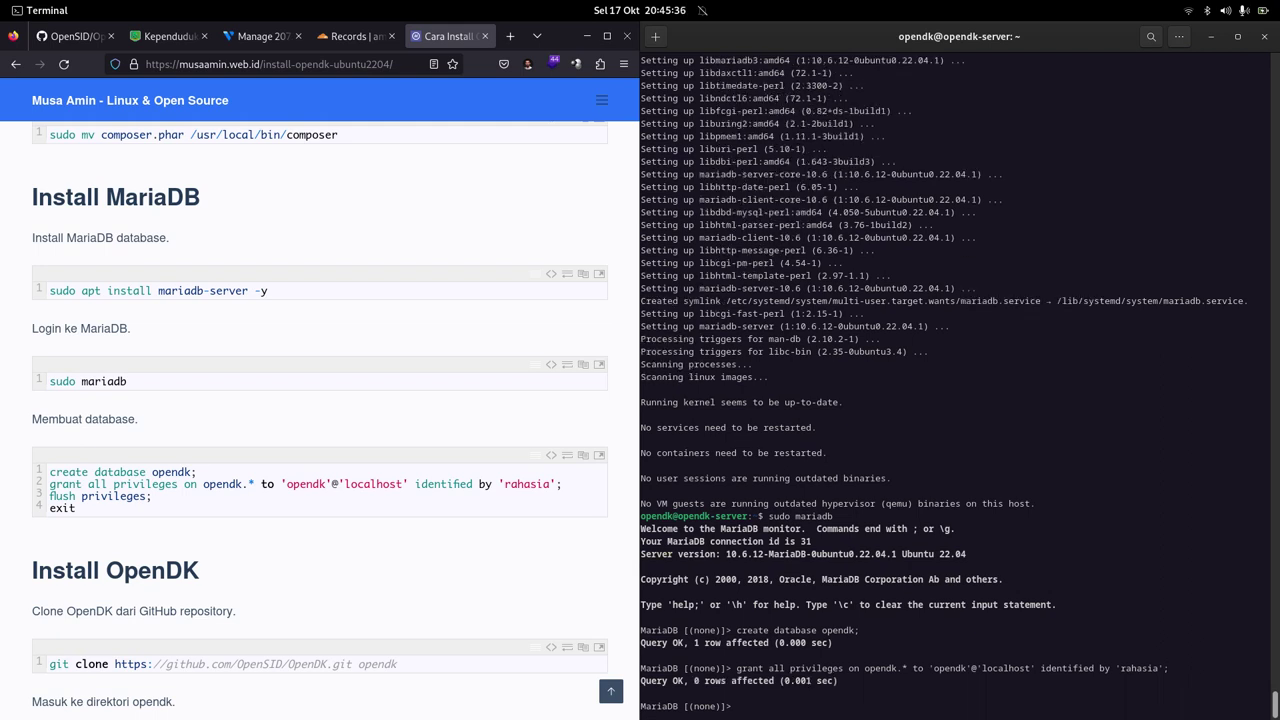
Step: Run flush privileges; and exit the MariaDB shell
{"action": "type", "text": "flush privileges;"}
{"action": "key", "text": "Return"}
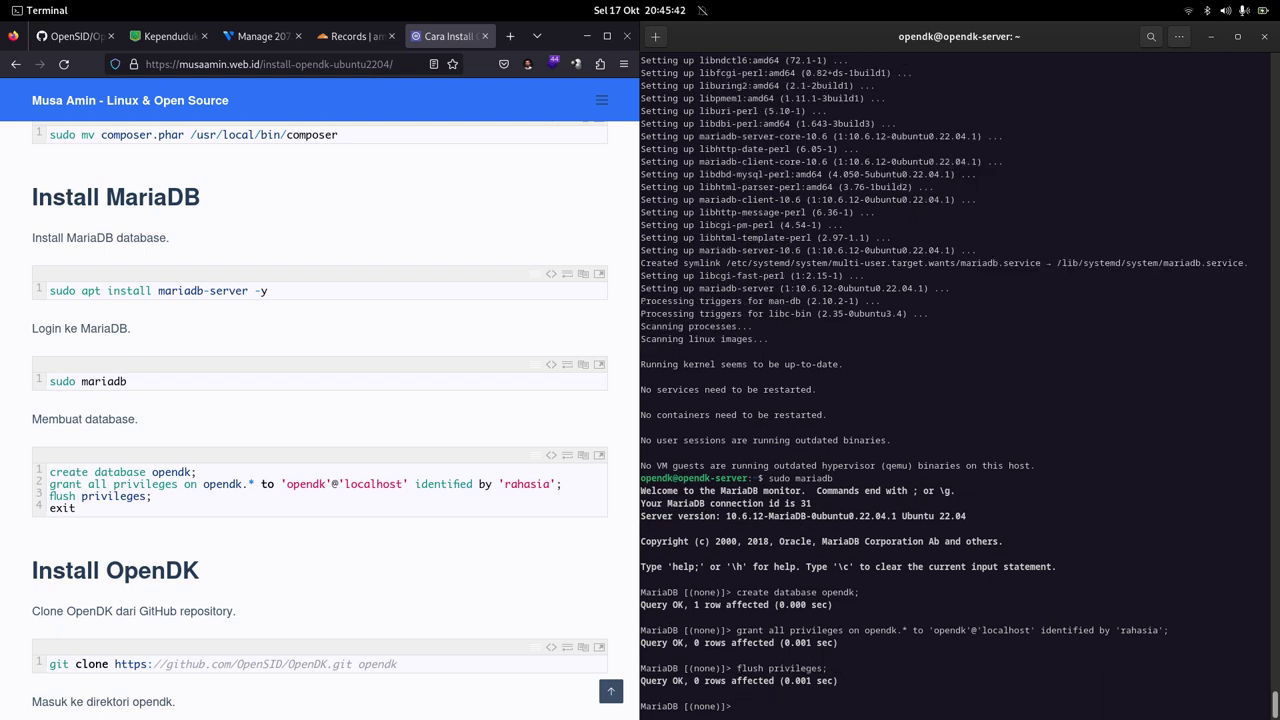
{"action": "type", "text": "exit"}
{"action": "key", "text": "Return"}
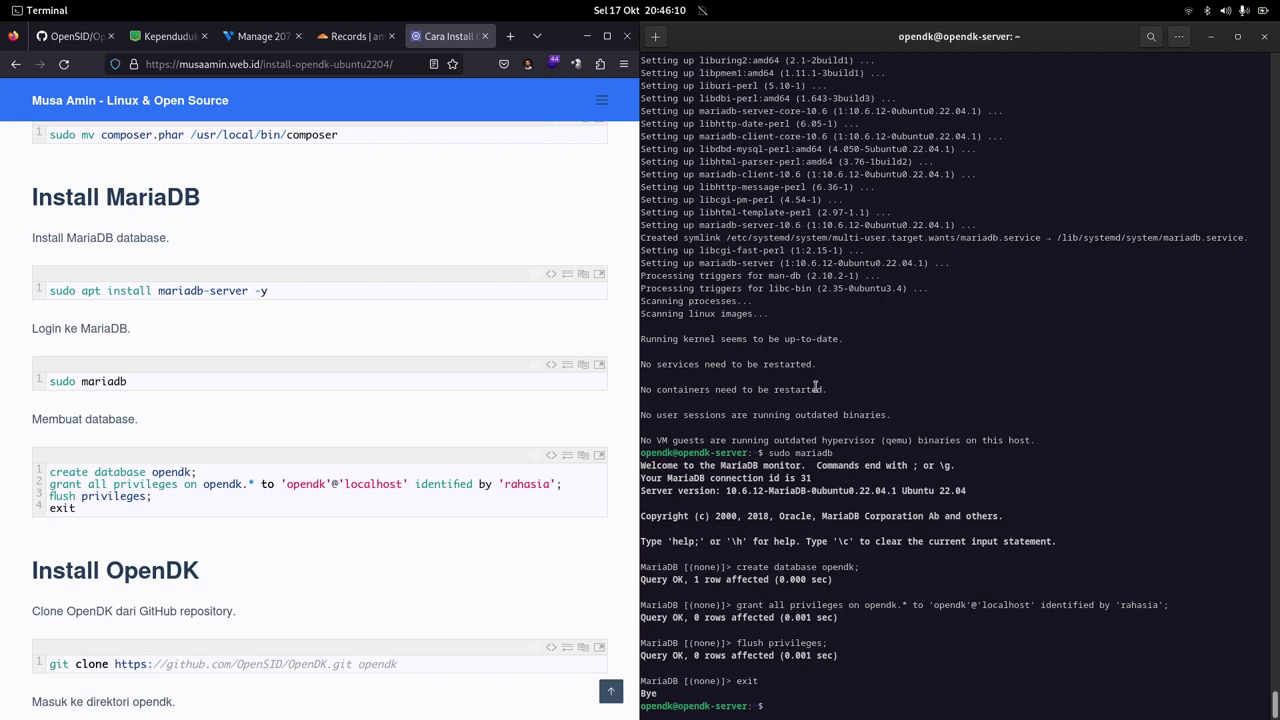
Step: Clone the OpenDK repository with the tutorial's git clone command and cd into opendk/
{"action": "scroll", "coordinate": [344, 452], "scroll_direction": "down", "scroll_amount": 3}
{"action": "scroll", "coordinate": [344, 452], "scroll_direction": "down", "scroll_amount": 4}
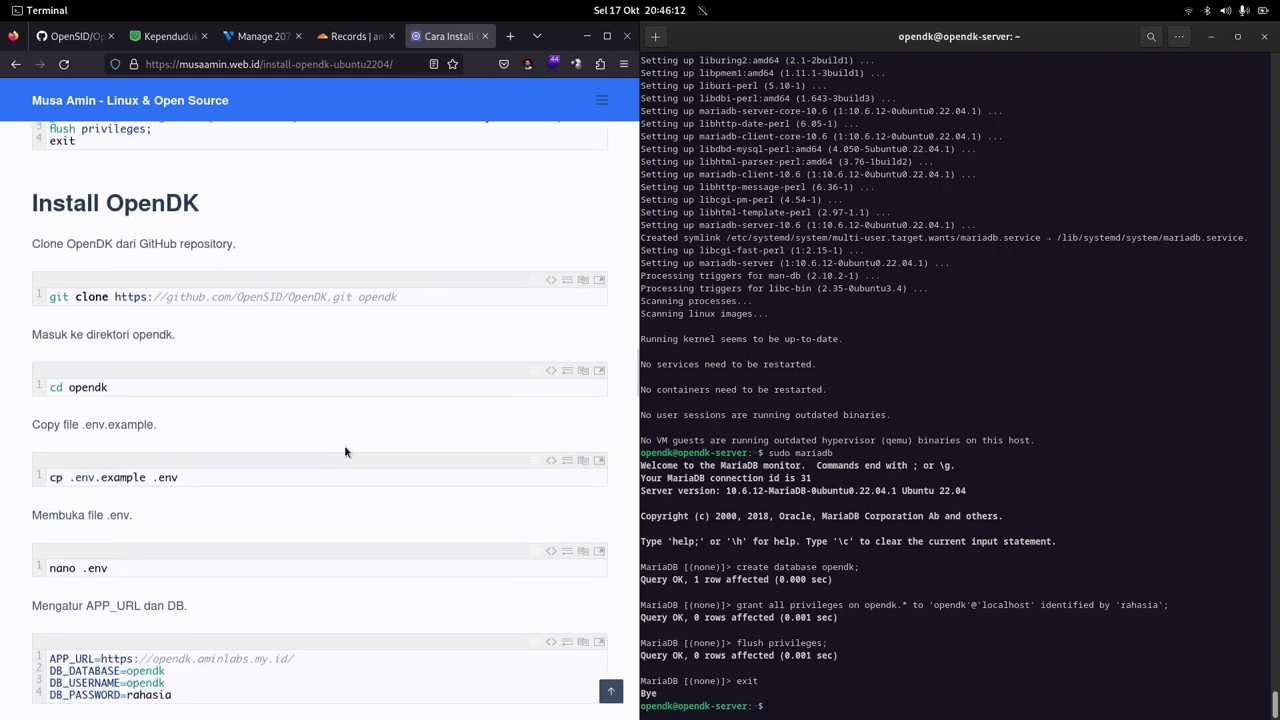
{"action": "left_click", "coordinate": [583, 280]}
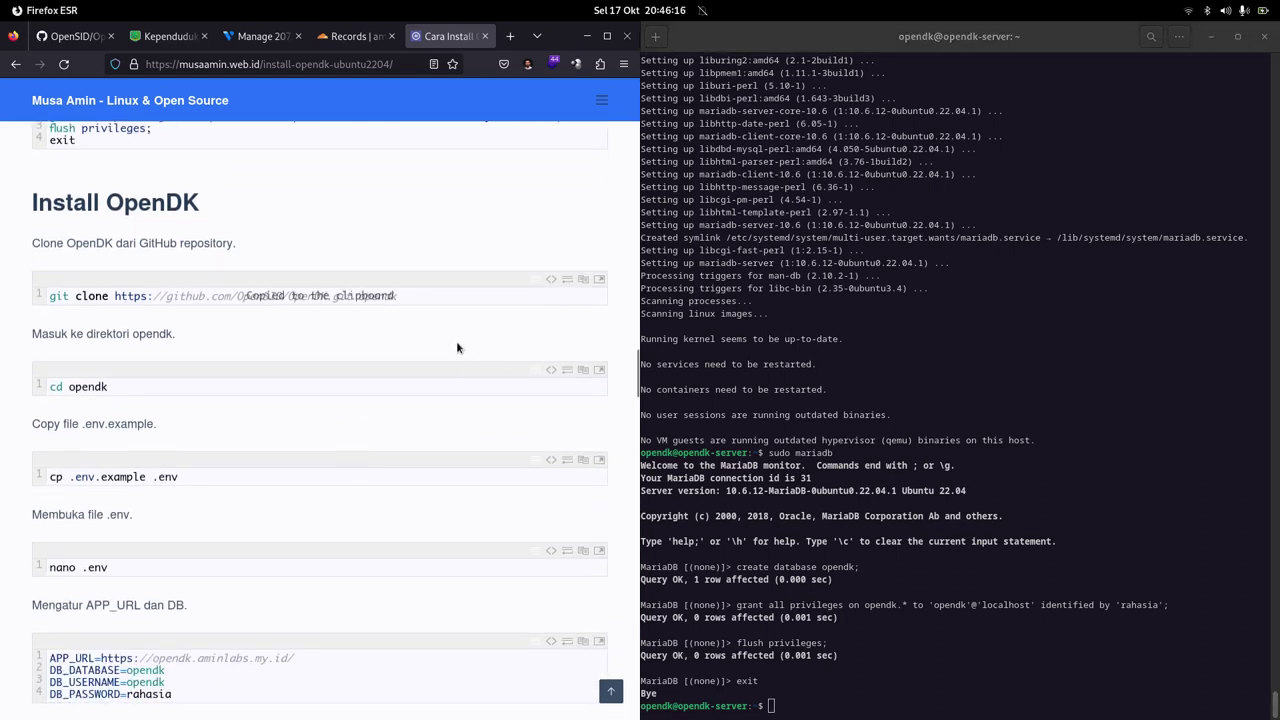
{"action": "right_click", "coordinate": [960, 315]}
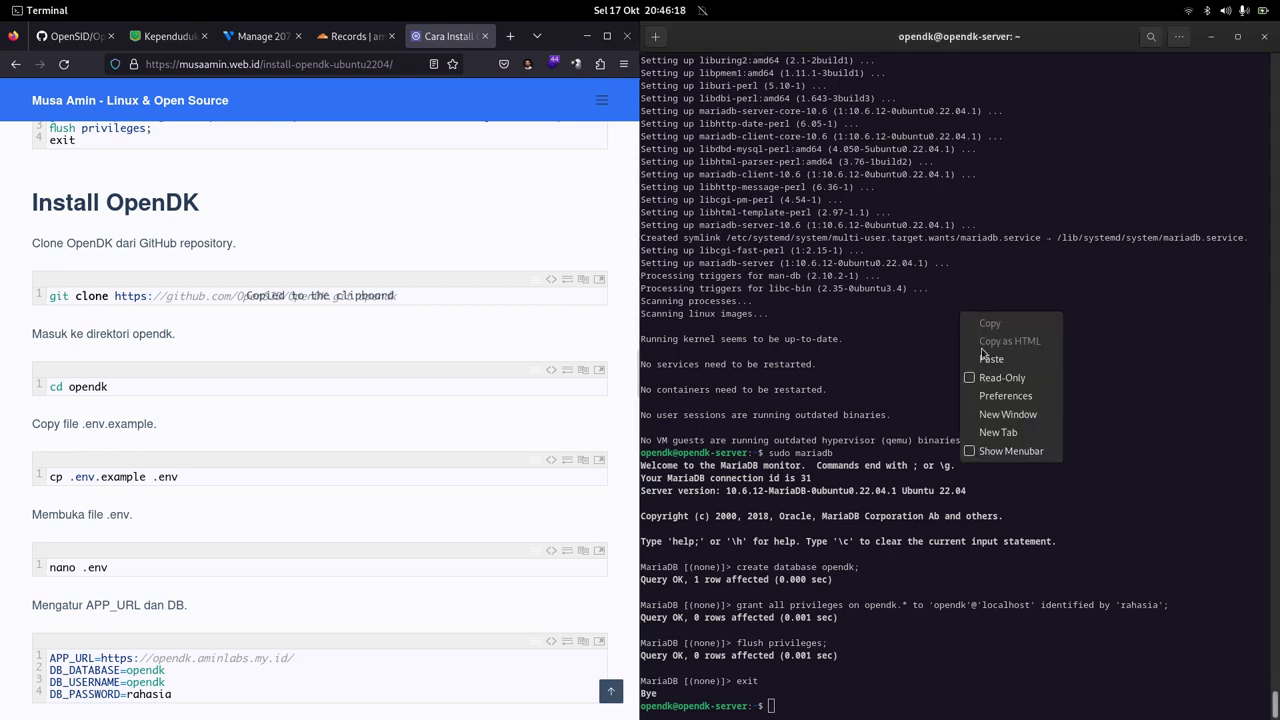
{"action": "left_click", "coordinate": [985, 359]}
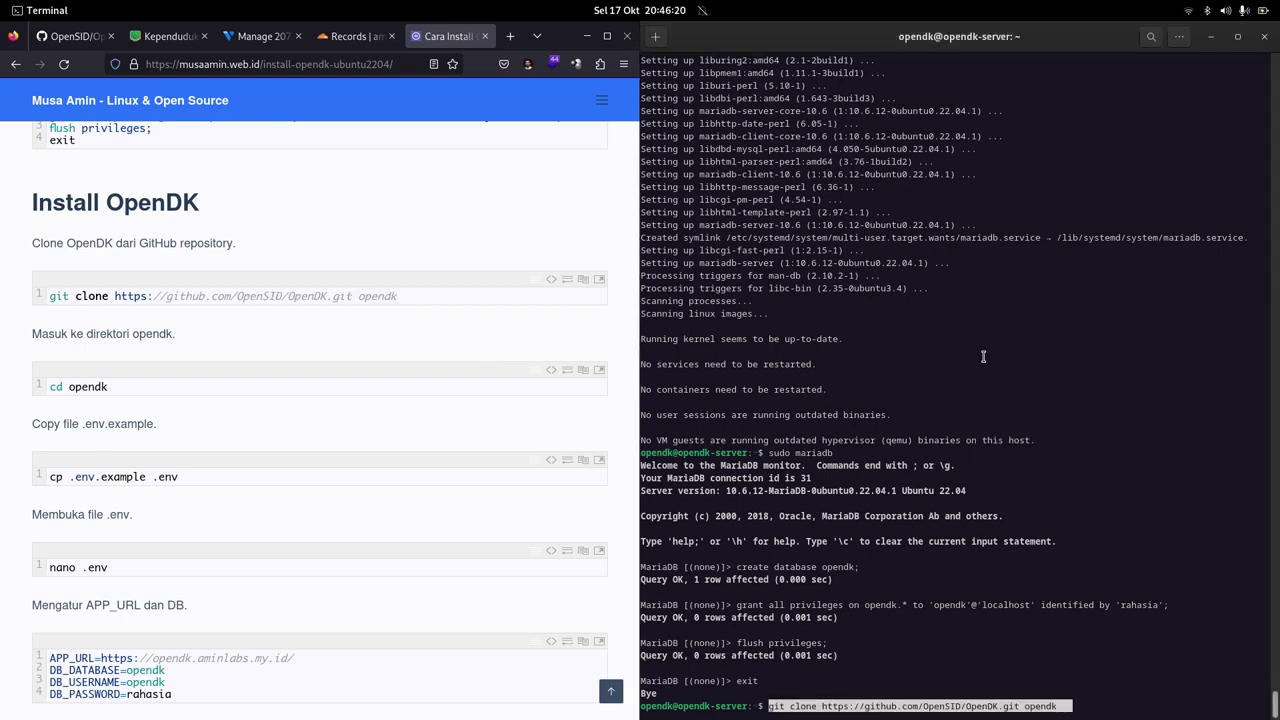
{"action": "key", "text": "Return"}
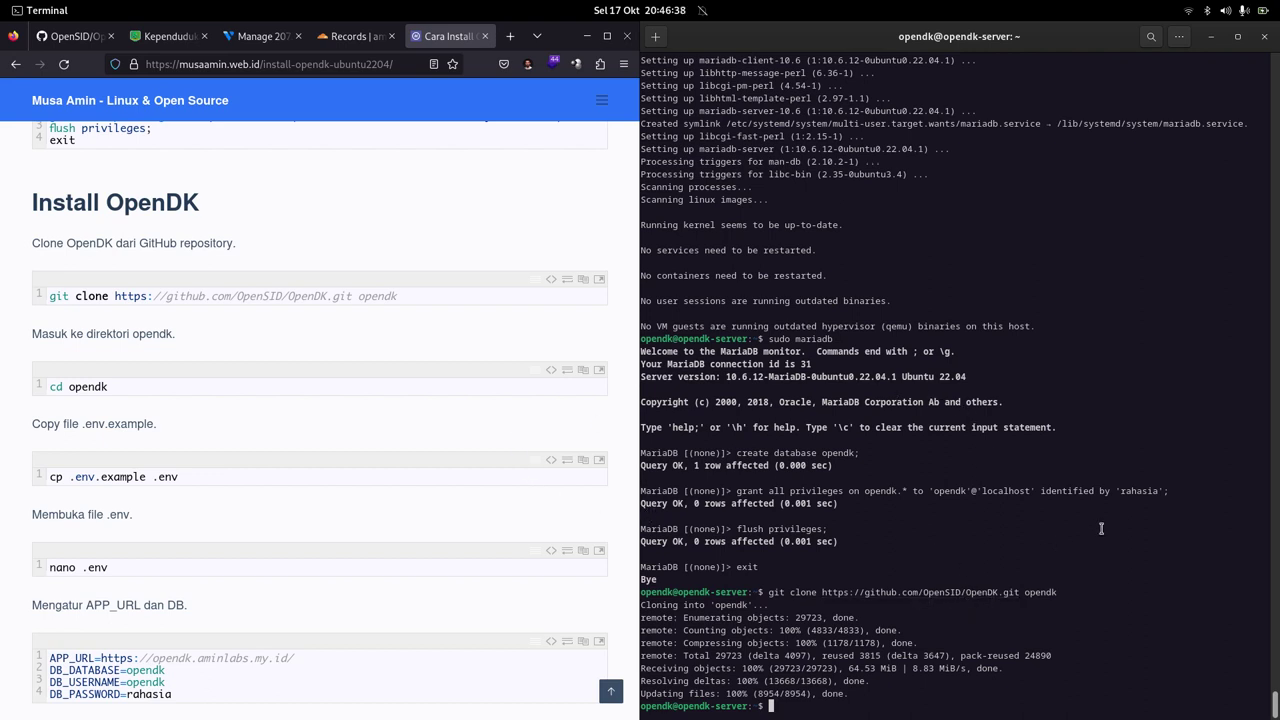
{"action": "type", "text": "cd opendk/"}
{"action": "key", "text": "Return"}
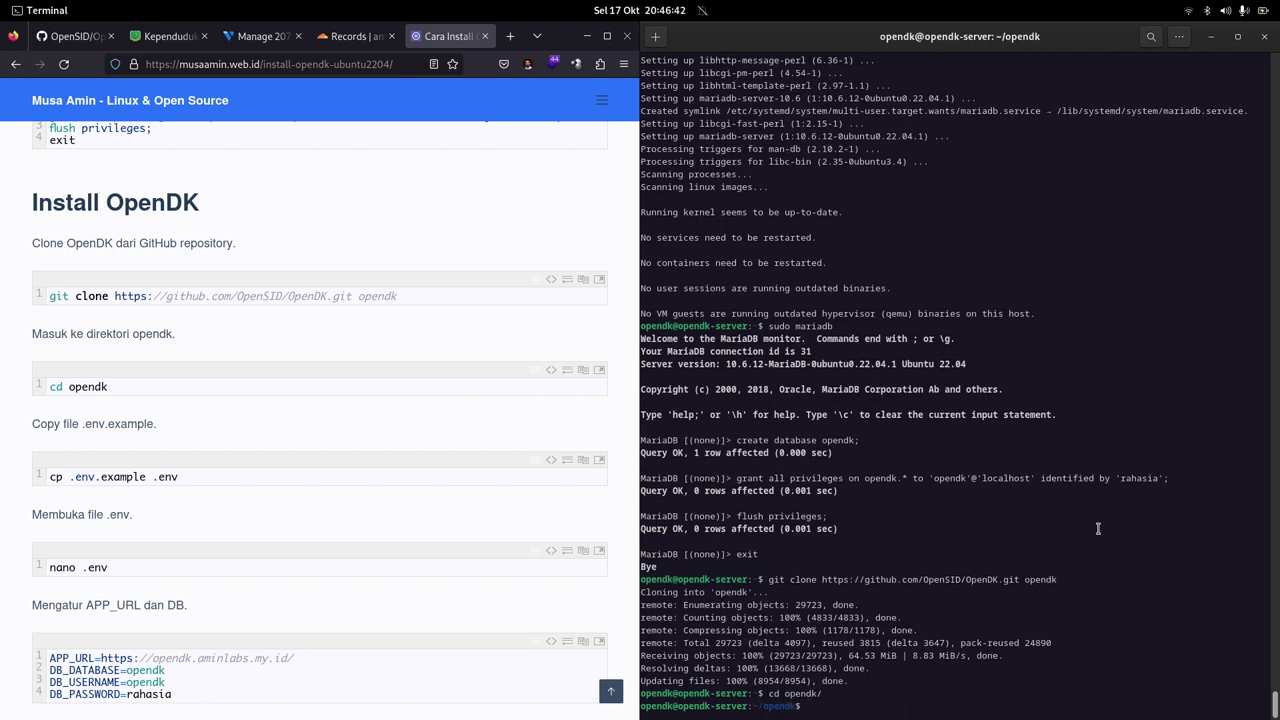
Step: Create .env by copying .env.example
{"action": "left_click", "coordinate": [583, 464]}
{"action": "left_click", "coordinate": [1022, 316]}
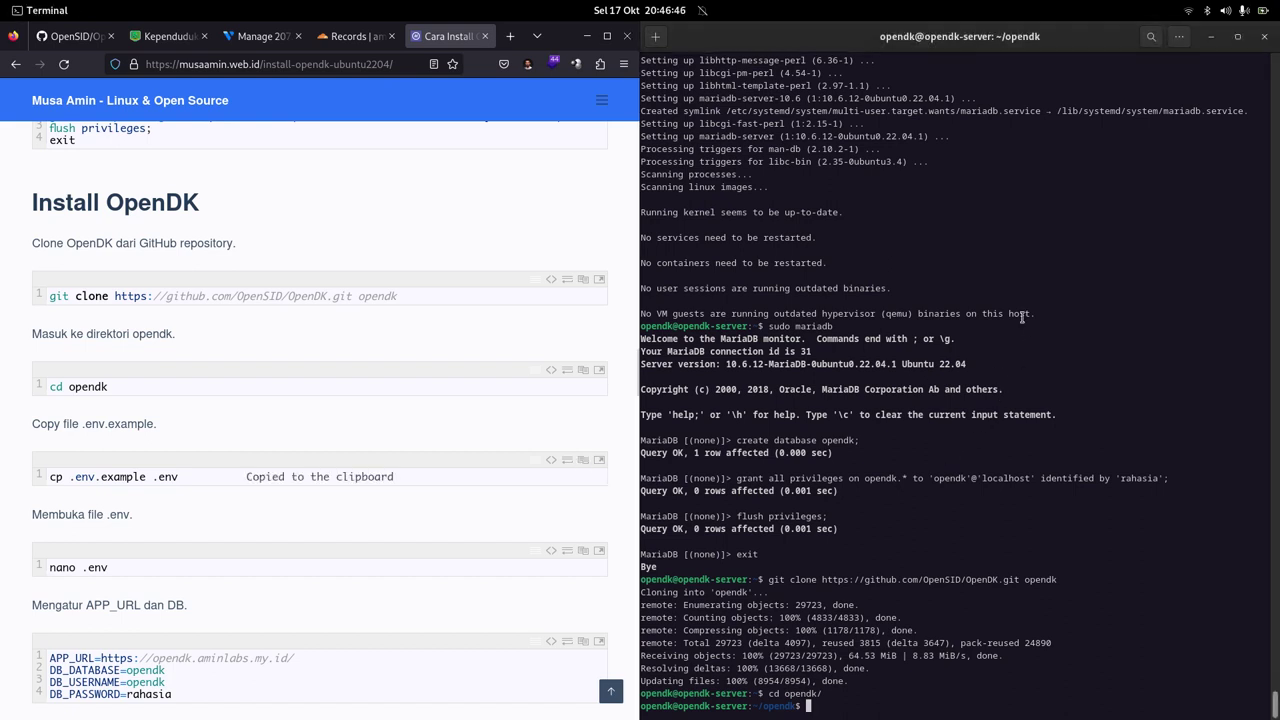
{"action": "right_click", "coordinate": [1022, 316]}
{"action": "left_click", "coordinate": [1041, 352]}
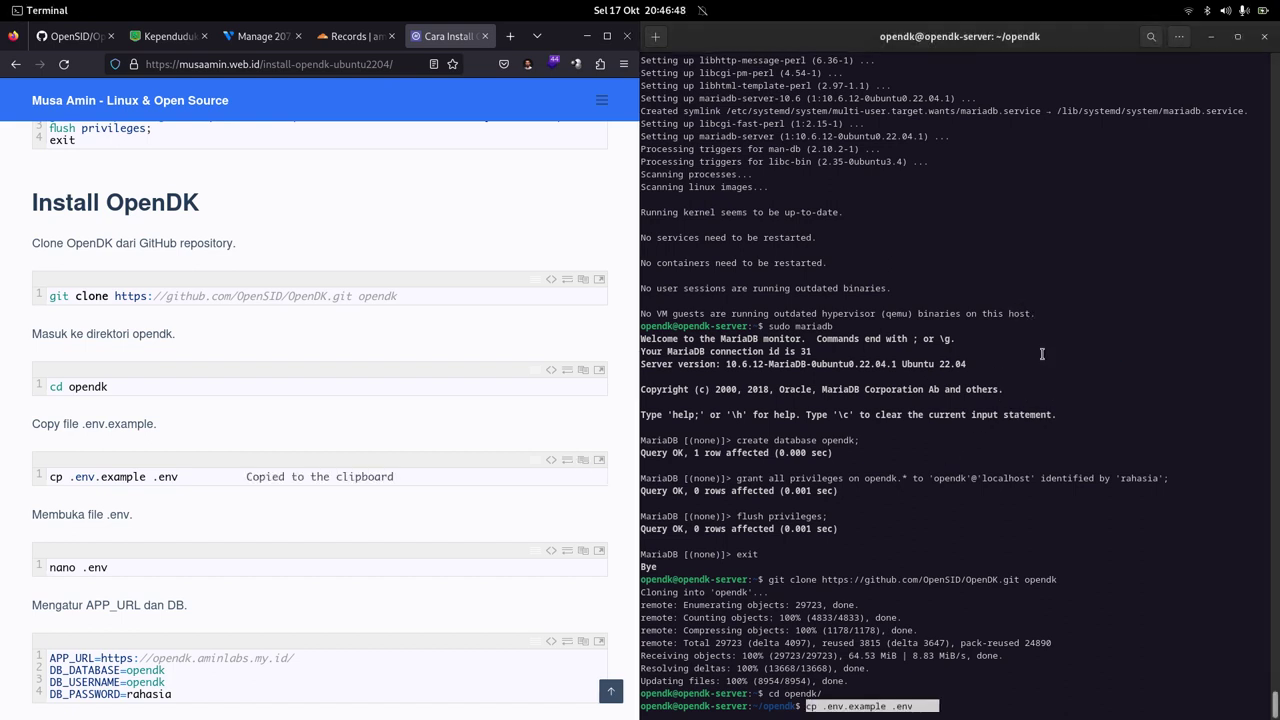
{"action": "key", "text": "Return"}
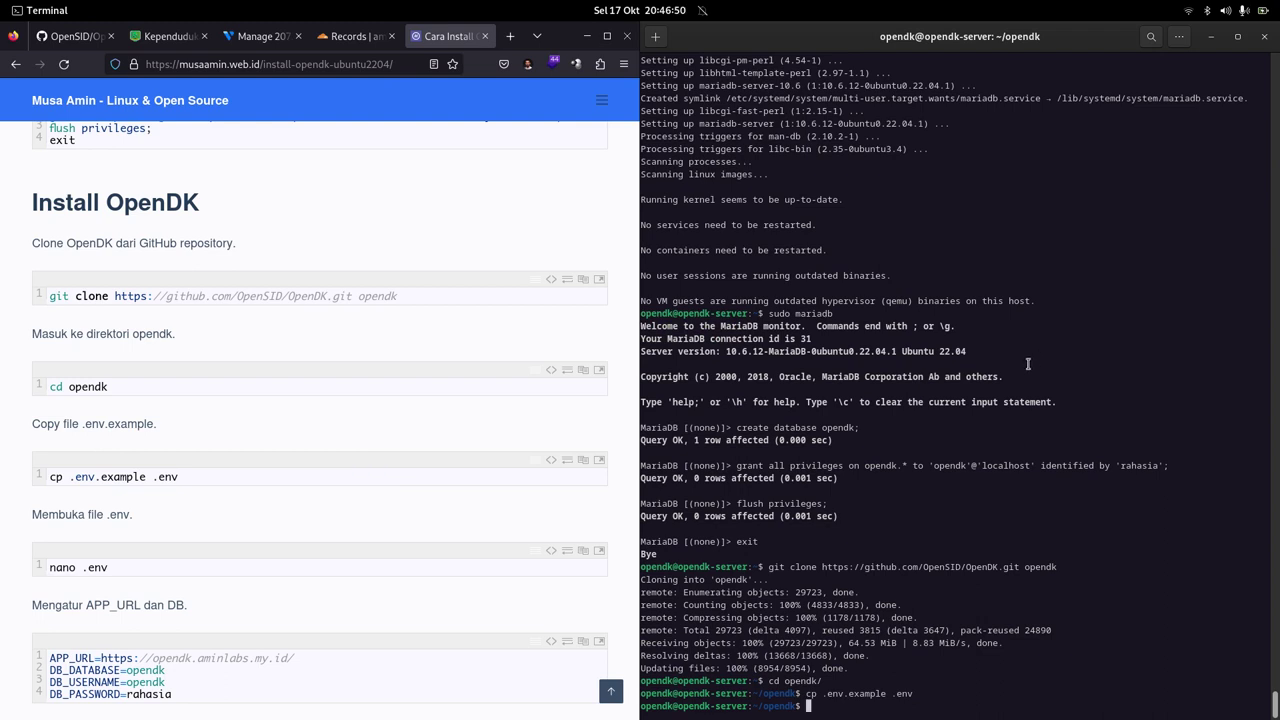
Step: Open .env in nano and clear the old APP_URL line
{"action": "type", "text": "nano .env"}
{"action": "key", "text": "Return"}
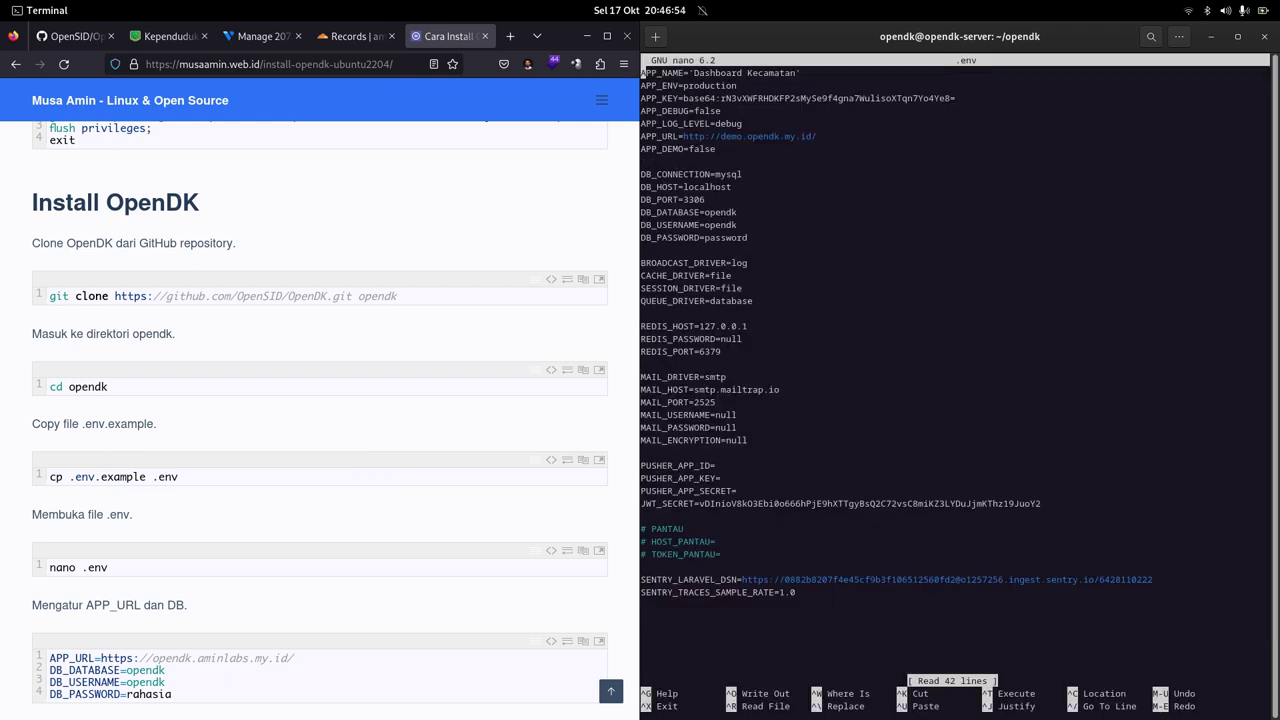
{"action": "key", "text": "Down"}
{"action": "key", "text": "Down"}
{"action": "key", "text": "Down"}
{"action": "key", "text": "Down"}
{"action": "key", "text": "Down"}
{"action": "key", "text": "End"}
{"action": "key", "text": "BackSpace"}
{"action": "key", "text": "BackSpace"}
{"action": "key", "text": "BackSpace"}
{"action": "key", "text": "BackSpace"}
{"action": "key", "text": "BackSpace"}
{"action": "key", "text": "BackSpace"}
{"action": "key", "text": "BackSpace"}
{"action": "key", "text": "BackSpace"}
{"action": "key", "text": "BackSpace"}
{"action": "key", "text": "BackSpace"}
{"action": "key", "text": "BackSpace"}
{"action": "key", "text": "BackSpace"}
{"action": "key", "text": "ctrl+k"}
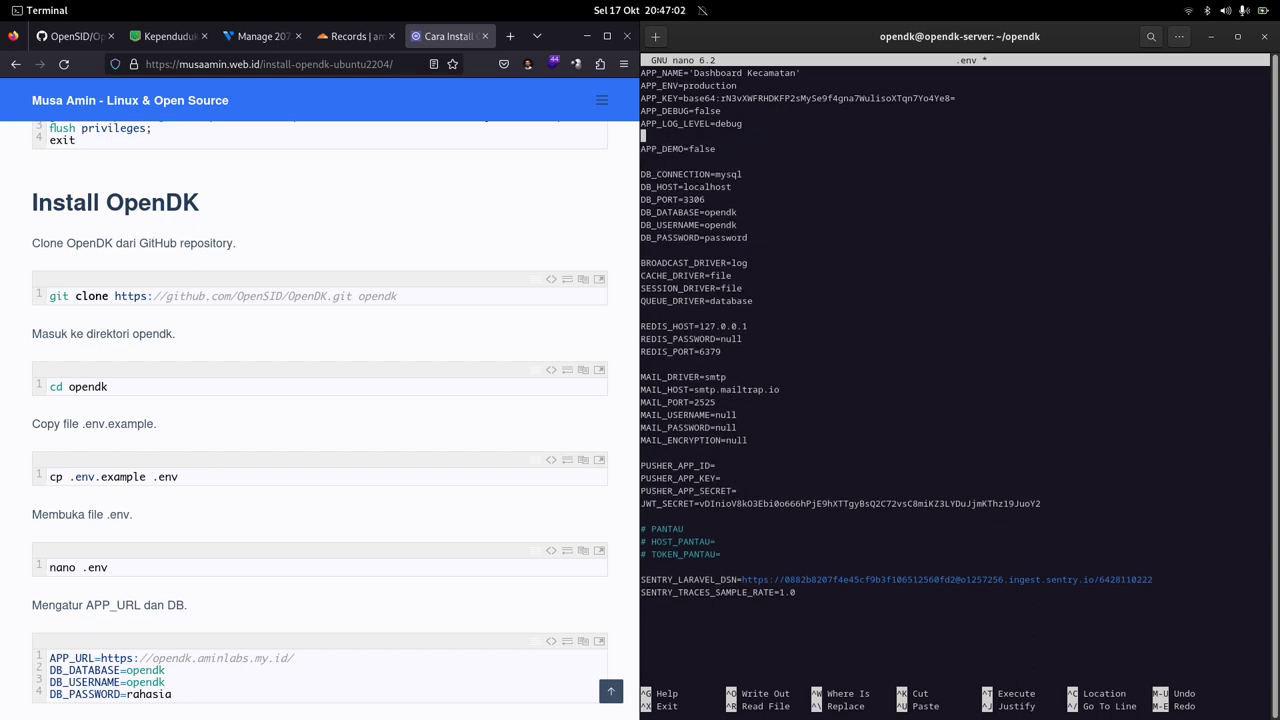
{"action": "triple_click", "coordinate": [166, 657]}
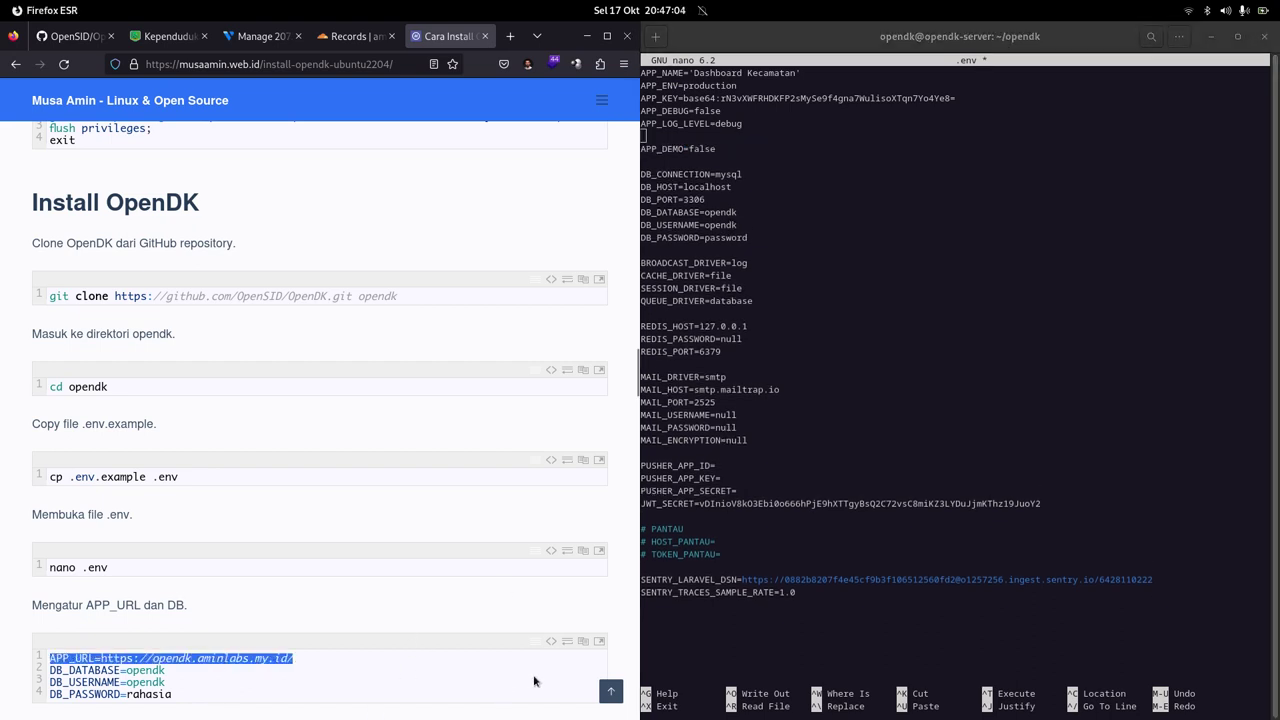
{"action": "left_click", "coordinate": [551, 641]}
{"action": "scroll", "coordinate": [412, 395], "scroll_direction": "down", "scroll_amount": 4}
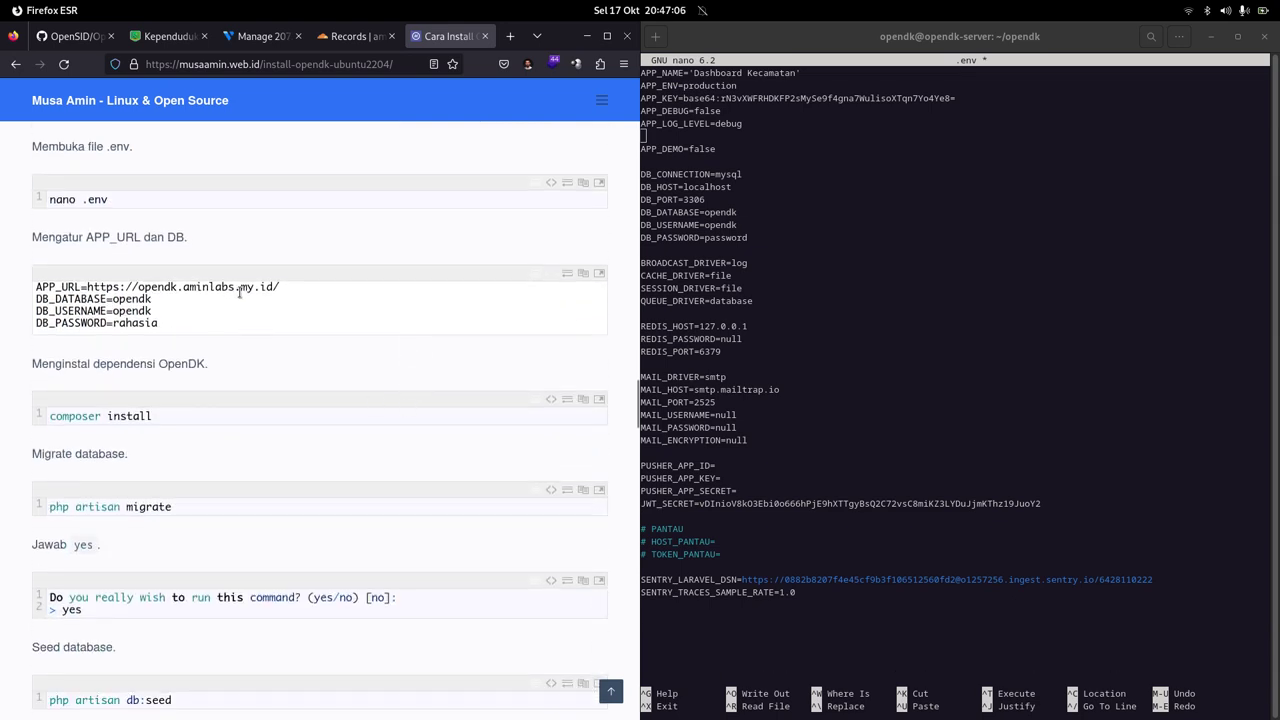
{"action": "triple_click", "coordinate": [240, 288]}
{"action": "right_click", "coordinate": [237, 285]}
{"action": "left_click", "coordinate": [371, 355]}
{"action": "right_click", "coordinate": [836, 276]}
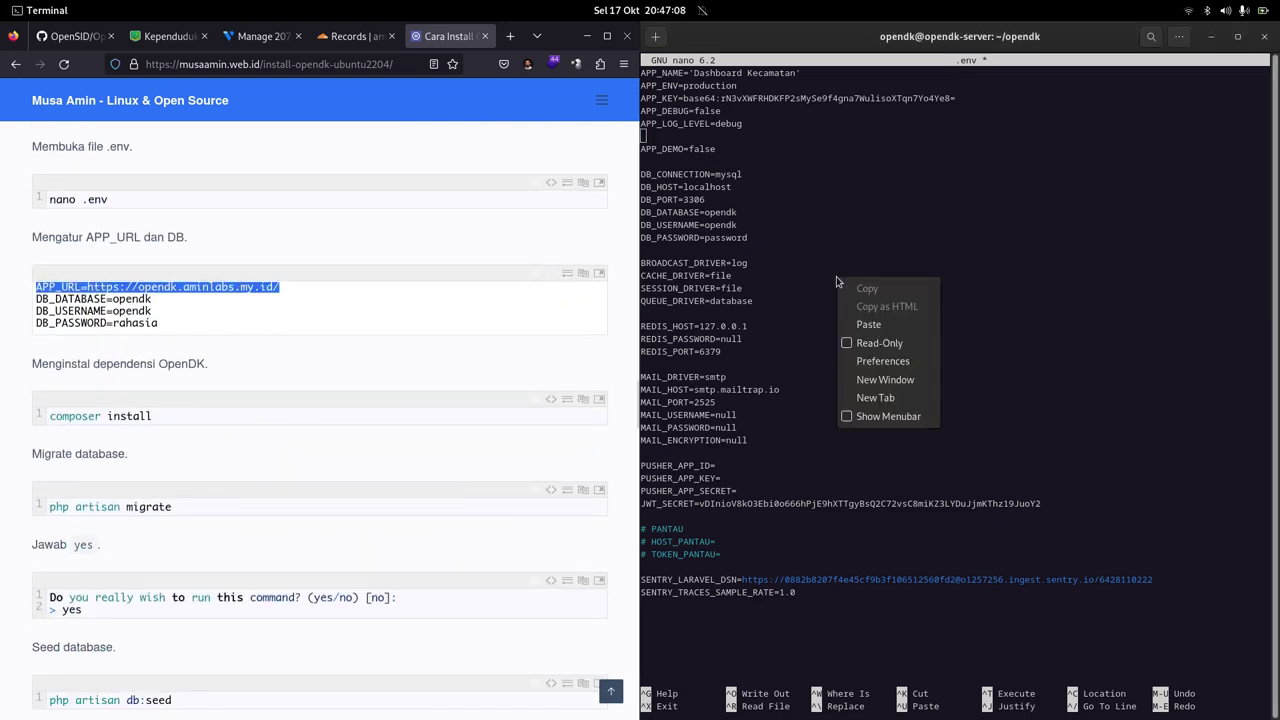
{"action": "left_click", "coordinate": [870, 324]}
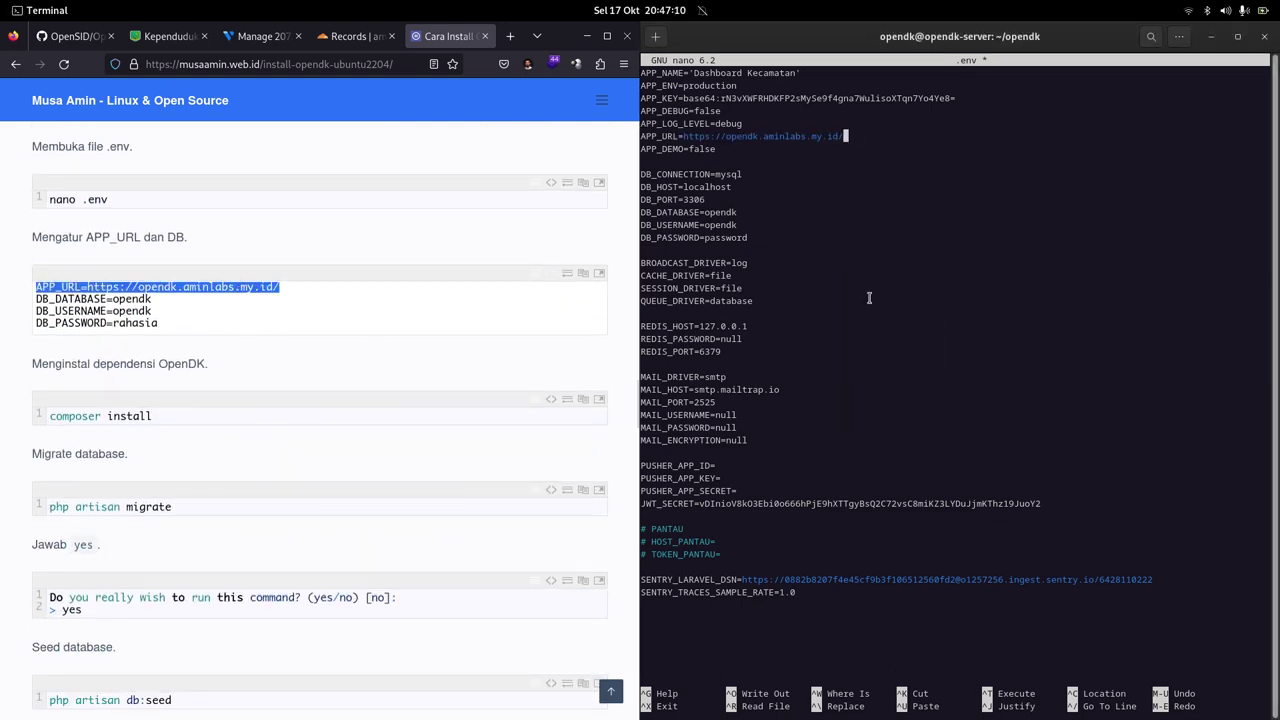
Step: Replace the database password value in .env with the new database password
{"action": "key", "text": "Down"}
{"action": "key", "text": "Down"}
{"action": "key", "text": "Down"}
{"action": "key", "text": "Down"}
{"action": "key", "text": "Down"}
{"action": "key", "text": "Down"}
{"action": "key", "text": "Down"}
{"action": "key", "text": "Down"}
{"action": "key", "text": "BackSpace"}
{"action": "key", "text": "BackSpace"}
{"action": "key", "text": "BackSpace"}
{"action": "key", "text": "BackSpace"}
{"action": "key", "text": "BackSpace"}
{"action": "key", "text": "BackSpace"}
{"action": "key", "text": "BackSpace"}
{"action": "key", "text": "BackSpace"}
{"action": "type", "text": "rahasia"}
{"action": "left_click", "coordinate": [557, 279]}
{"action": "left_click", "coordinate": [940, 291]}
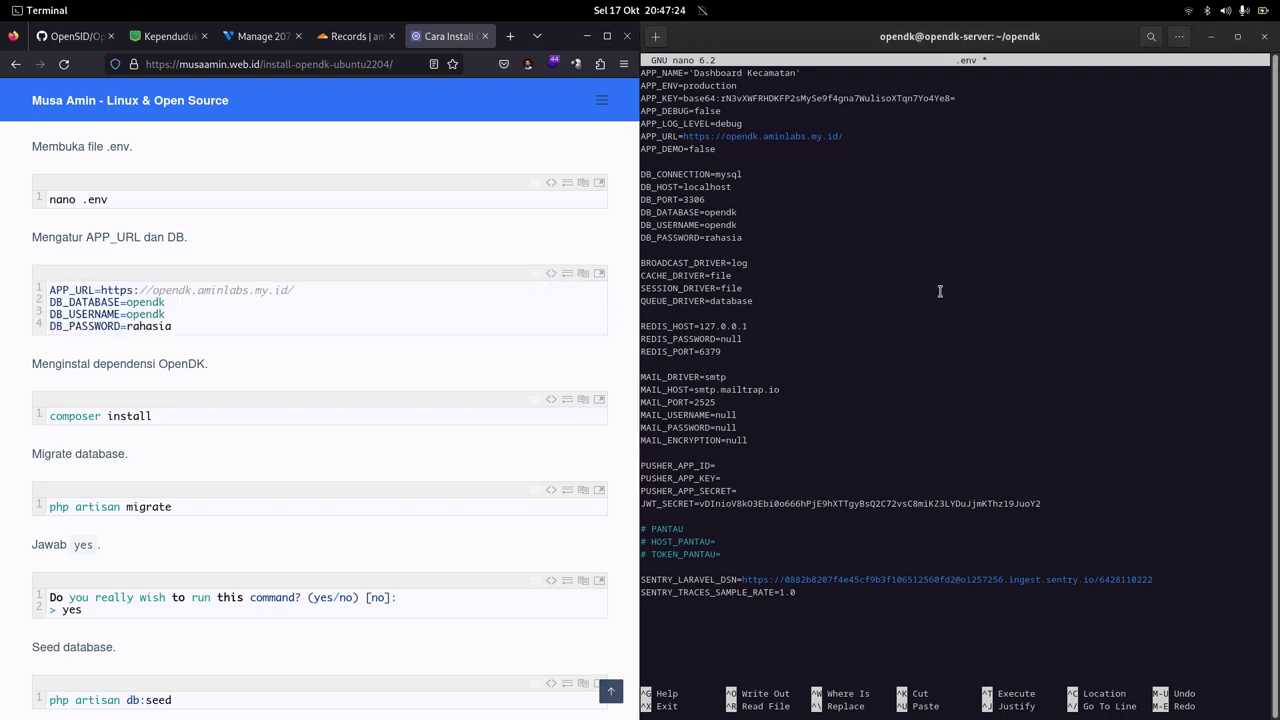
Step: Save .env with Ctrl+O, exit nano and clear the screen
{"action": "key", "text": "ctrl+o"}
{"action": "key", "text": "Return"}
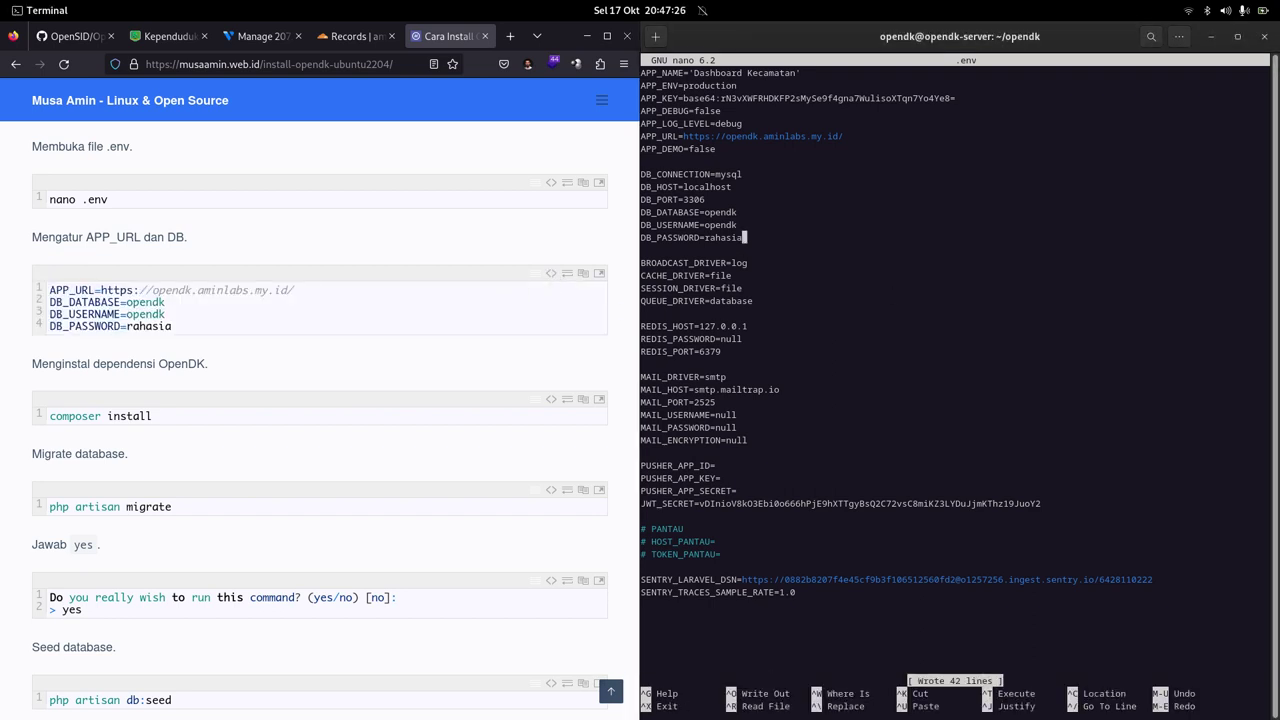
{"action": "key", "text": "ctrl+x"}
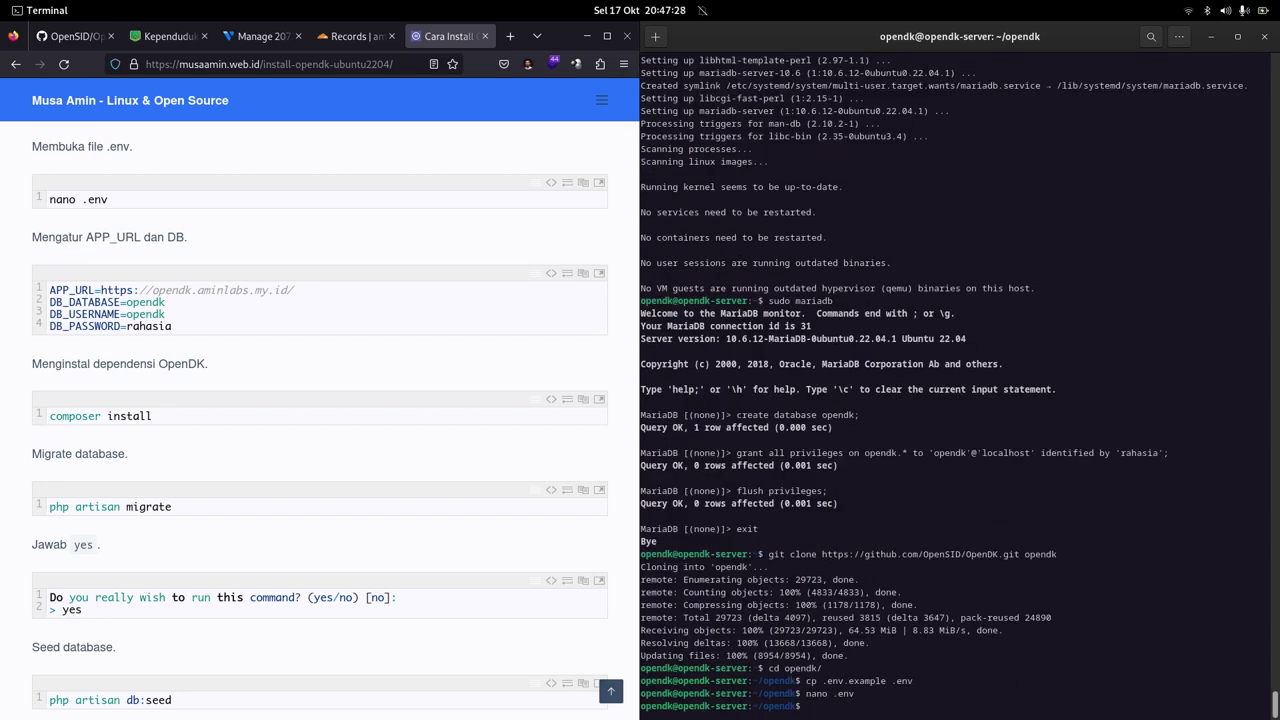
{"action": "key", "text": "ctrl+l"}
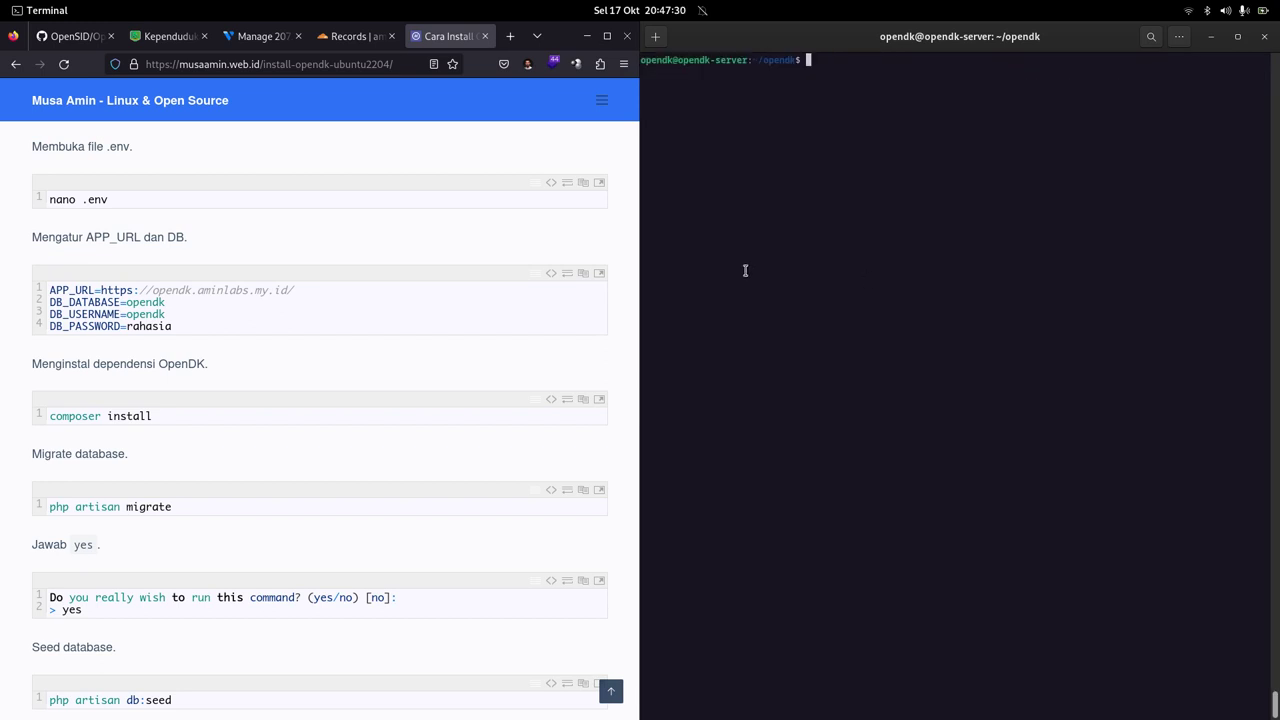
Step: Run composer install, then php artisan migrate, answering 'yes' to the production prompt
{"action": "type", "text": "composer install"}
{"action": "key", "text": "Return"}
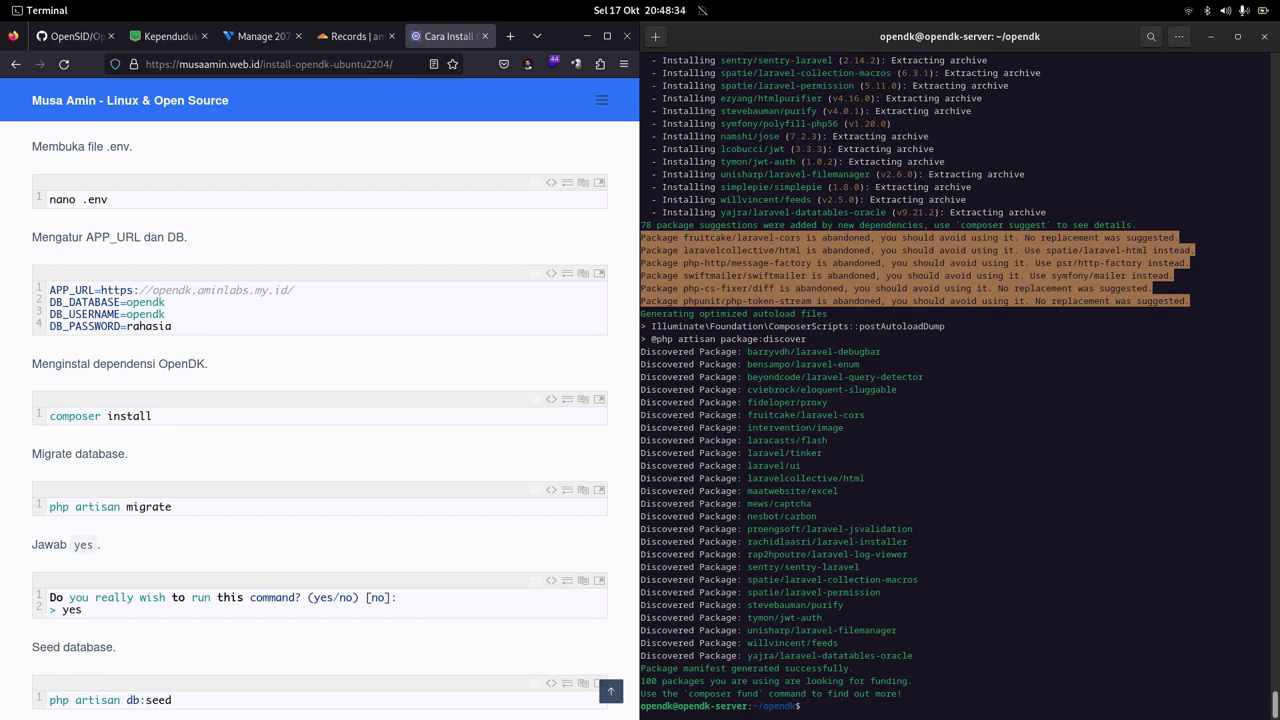
{"action": "type", "text": "php artisan m"}
{"action": "type", "text": "igrate"}
{"action": "key", "text": "Return"}
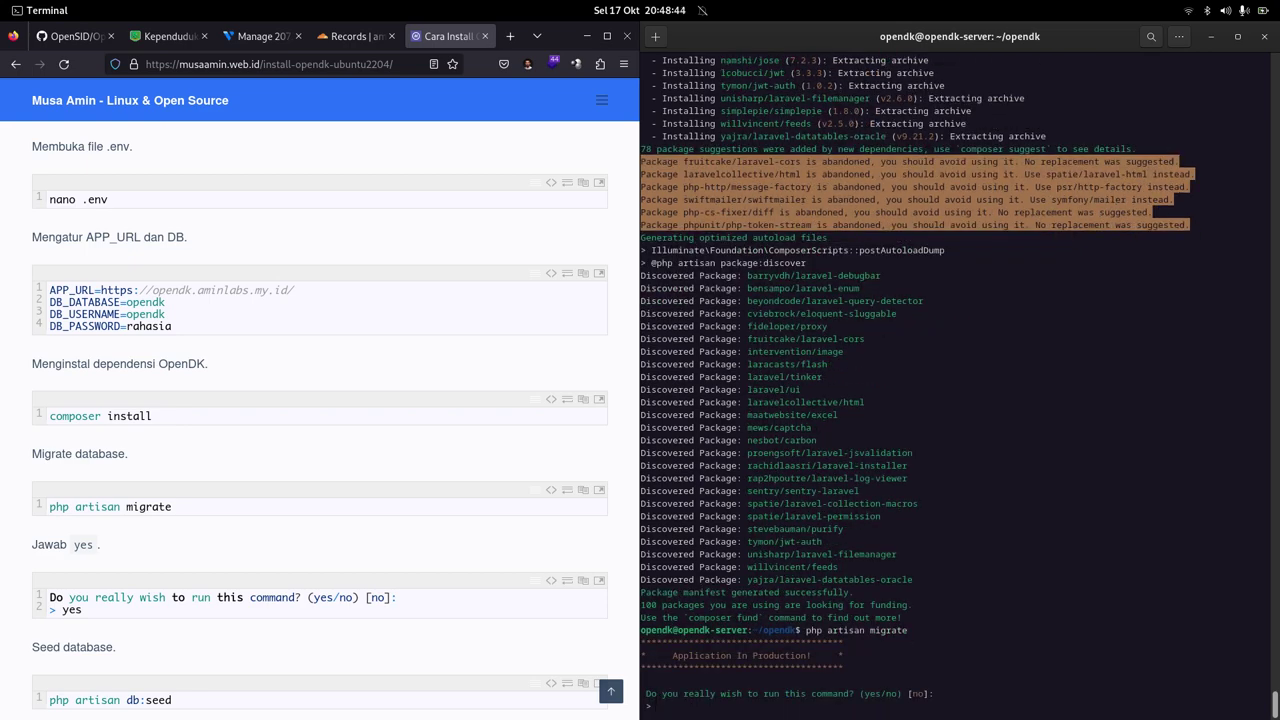
{"action": "type", "text": "yes"}
{"action": "key", "text": "Return"}
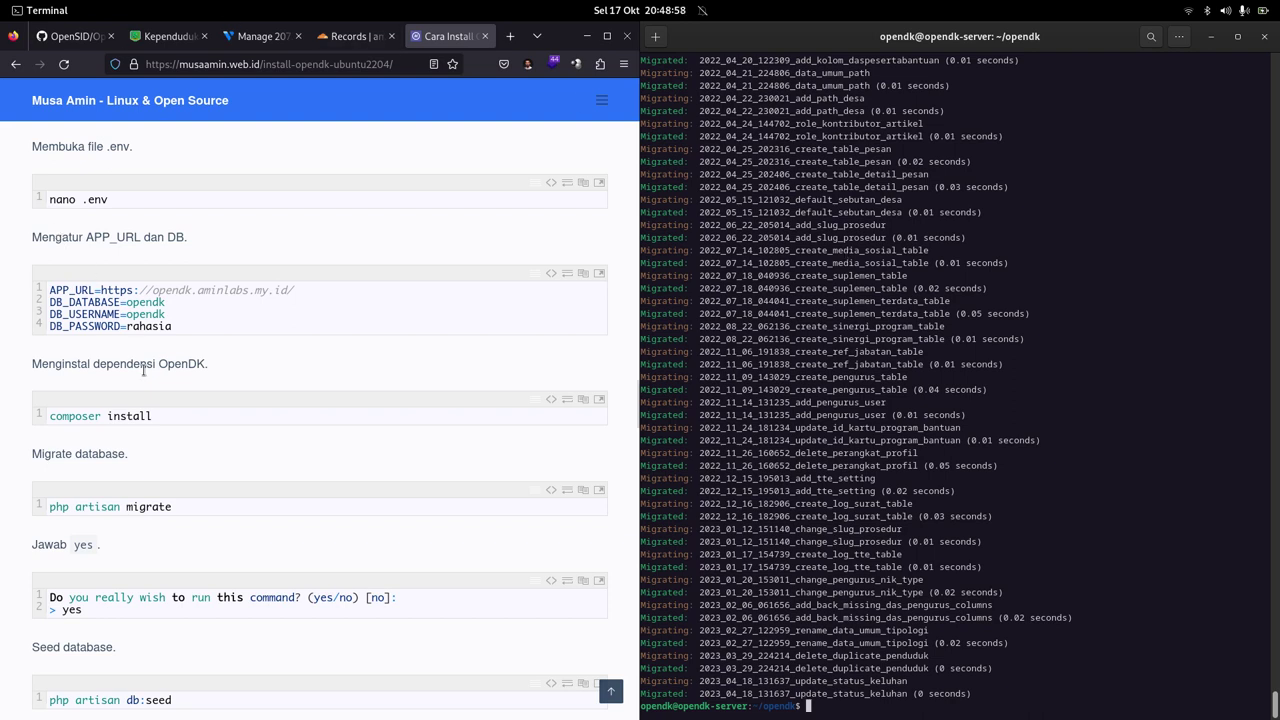
Step: Run php artisan db:seed, confirm 'yes' for production, then cd back to home
{"action": "left_click", "coordinate": [323, 448]}
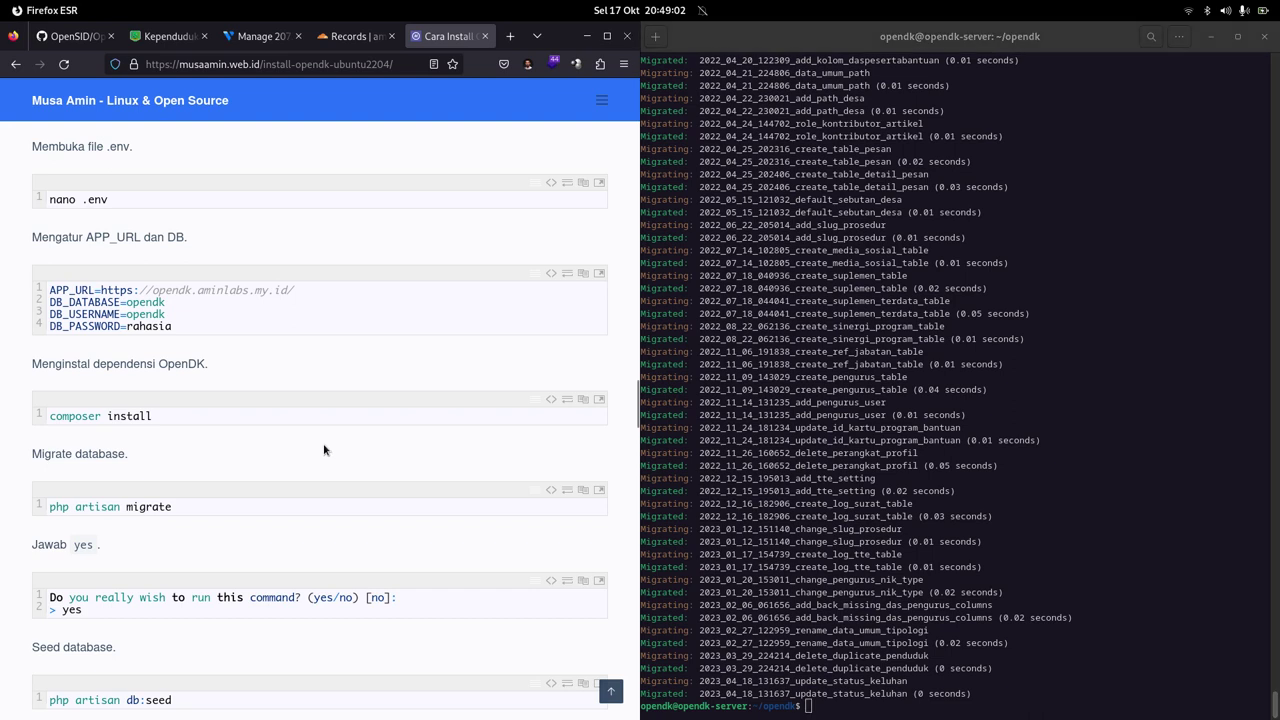
{"action": "scroll", "coordinate": [326, 449], "scroll_direction": "down", "scroll_amount": 2}
{"action": "scroll", "coordinate": [326, 449], "scroll_direction": "down", "scroll_amount": 4}
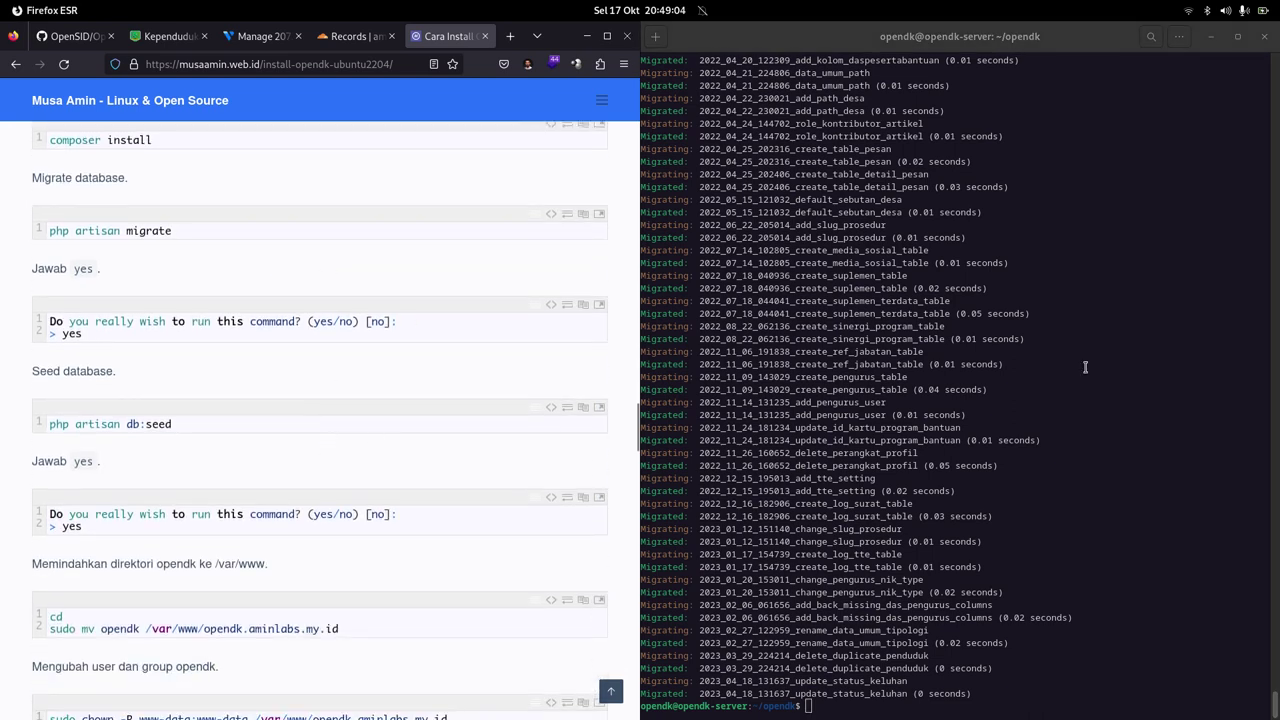
{"action": "left_click", "coordinate": [1140, 351]}
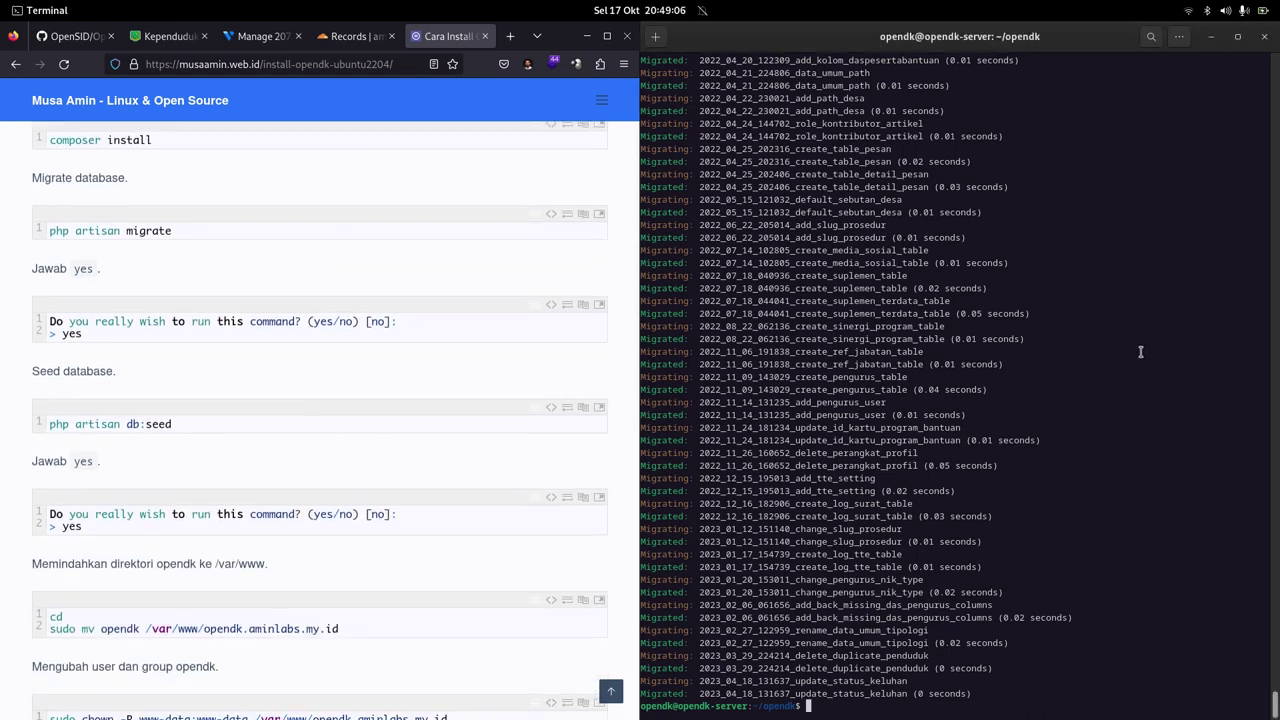
{"action": "type", "text": "php artisan db"}
{"action": "key", "text": "Return"}
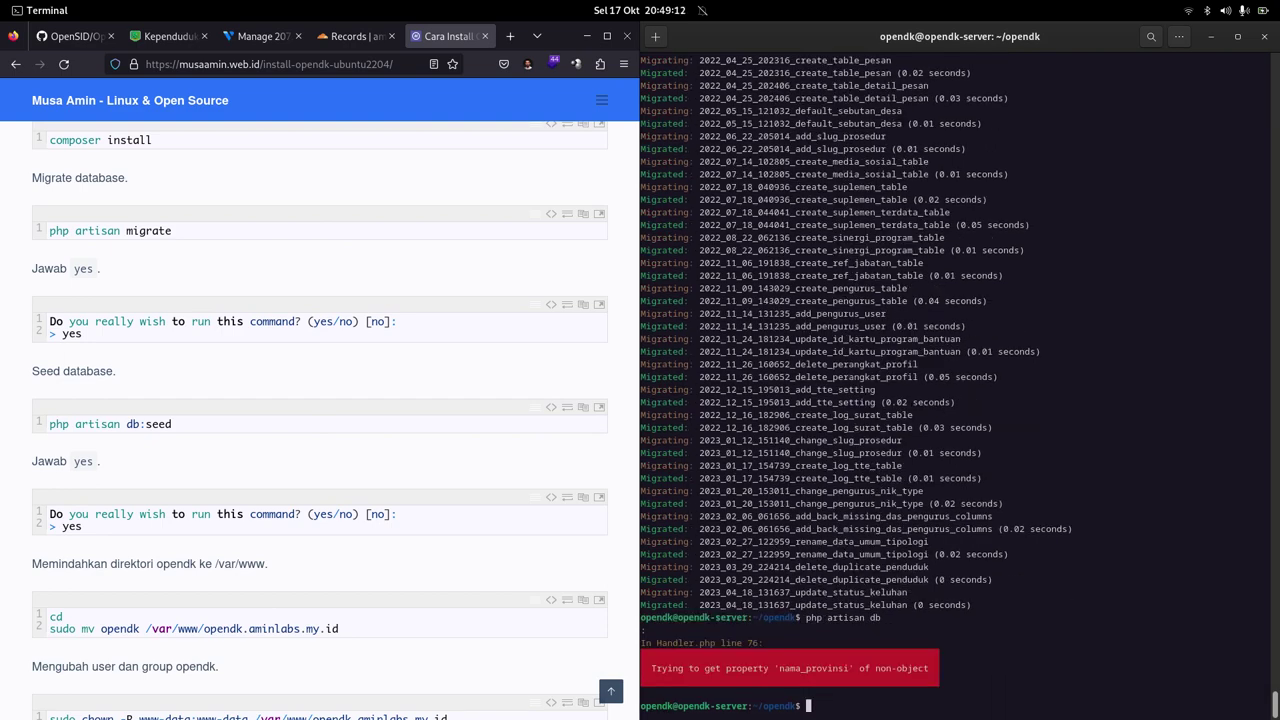
{"action": "key", "text": "Up"}
{"action": "type", "text": ":seed"}
{"action": "key", "text": "Return"}
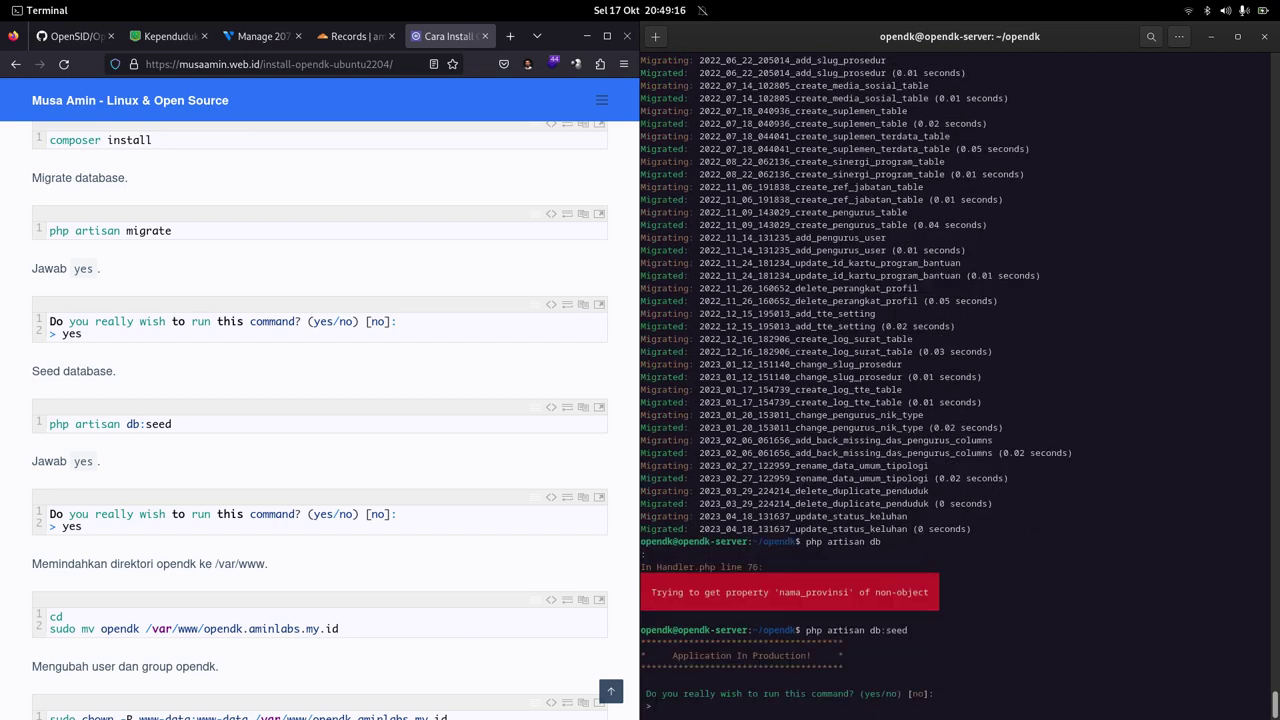
{"action": "type", "text": "yes"}
{"action": "key", "text": "Return"}
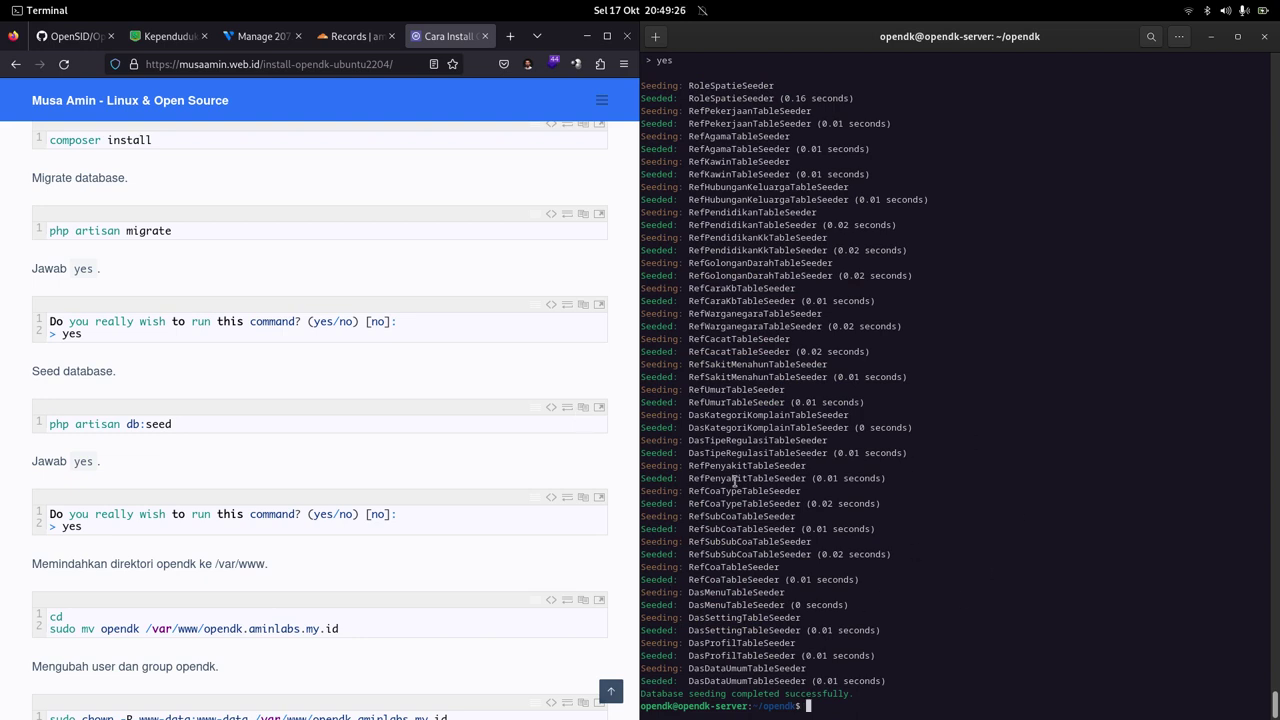
{"action": "type", "text": "cd"}
{"action": "key", "text": "Return"}
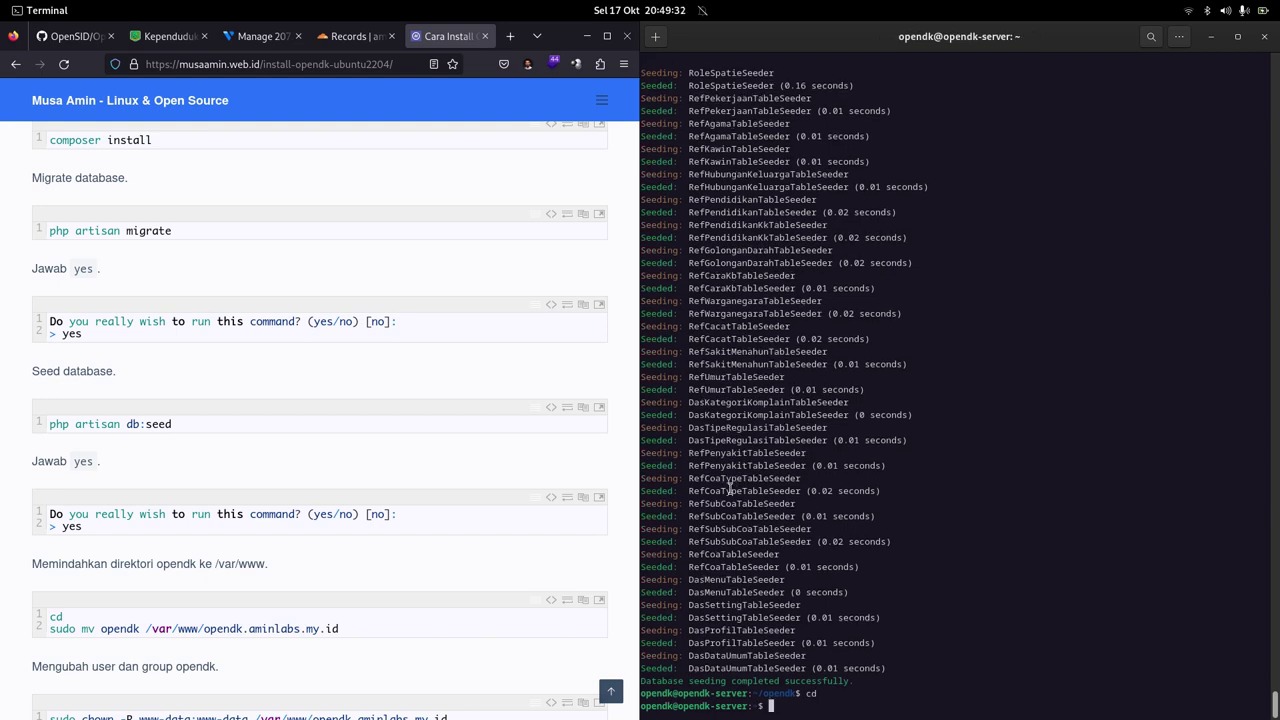
Step: Move the opendk folder to /var/www/opendk.aminlabs.my.id with sudo mv
{"action": "scroll", "coordinate": [312, 518], "scroll_direction": "down", "scroll_amount": 5}
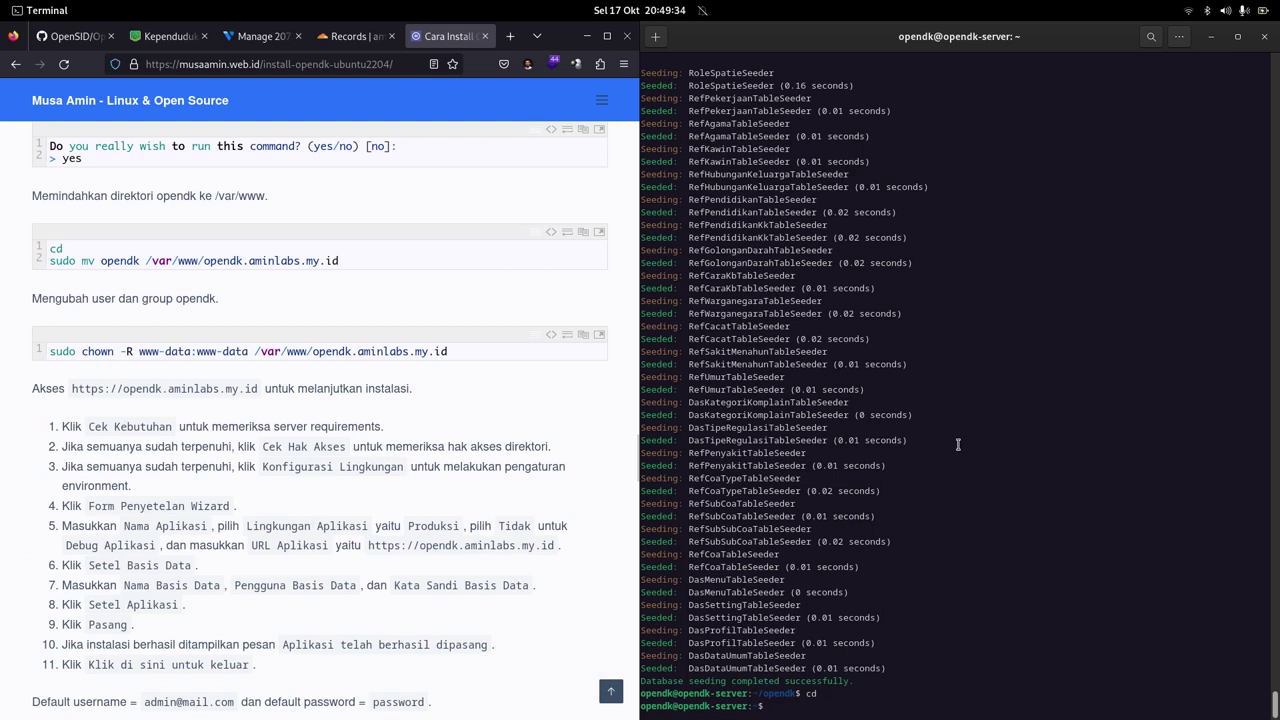
{"action": "type", "text": "sudo mv opendk /var/www/"}
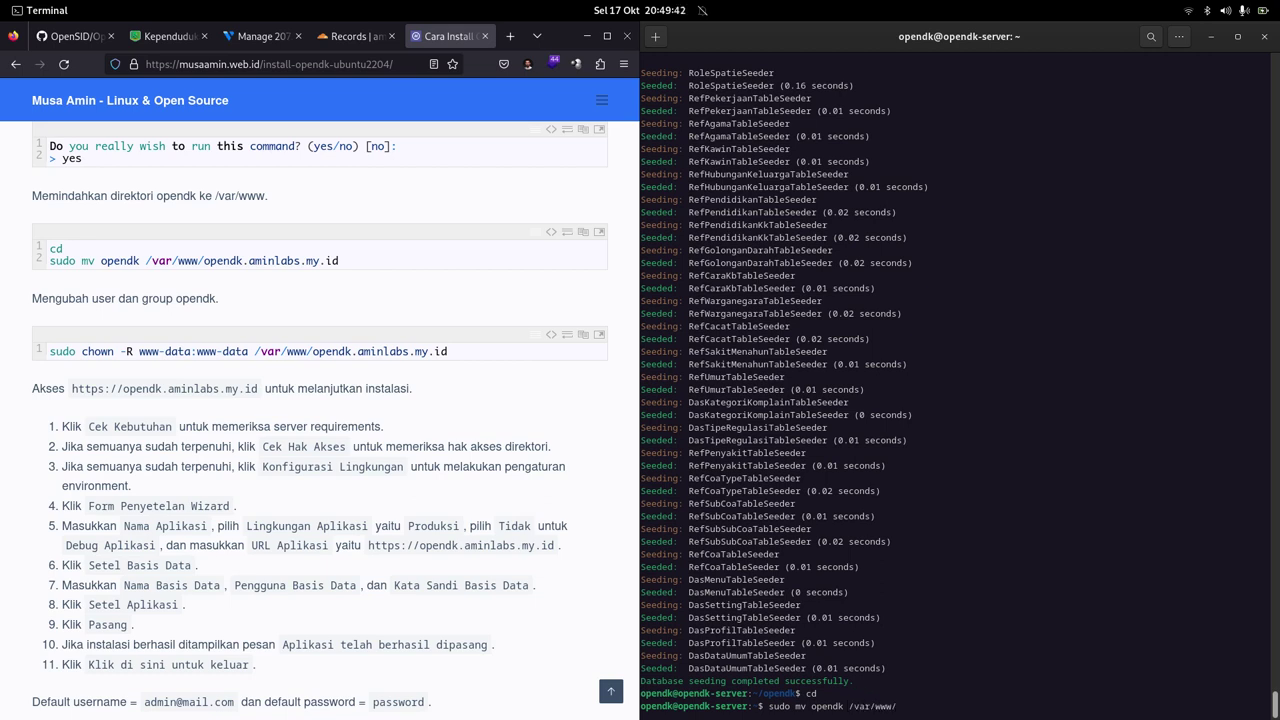
{"action": "type", "text": "opendk.aminlabs.my.id"}
{"action": "key", "text": "Return"}
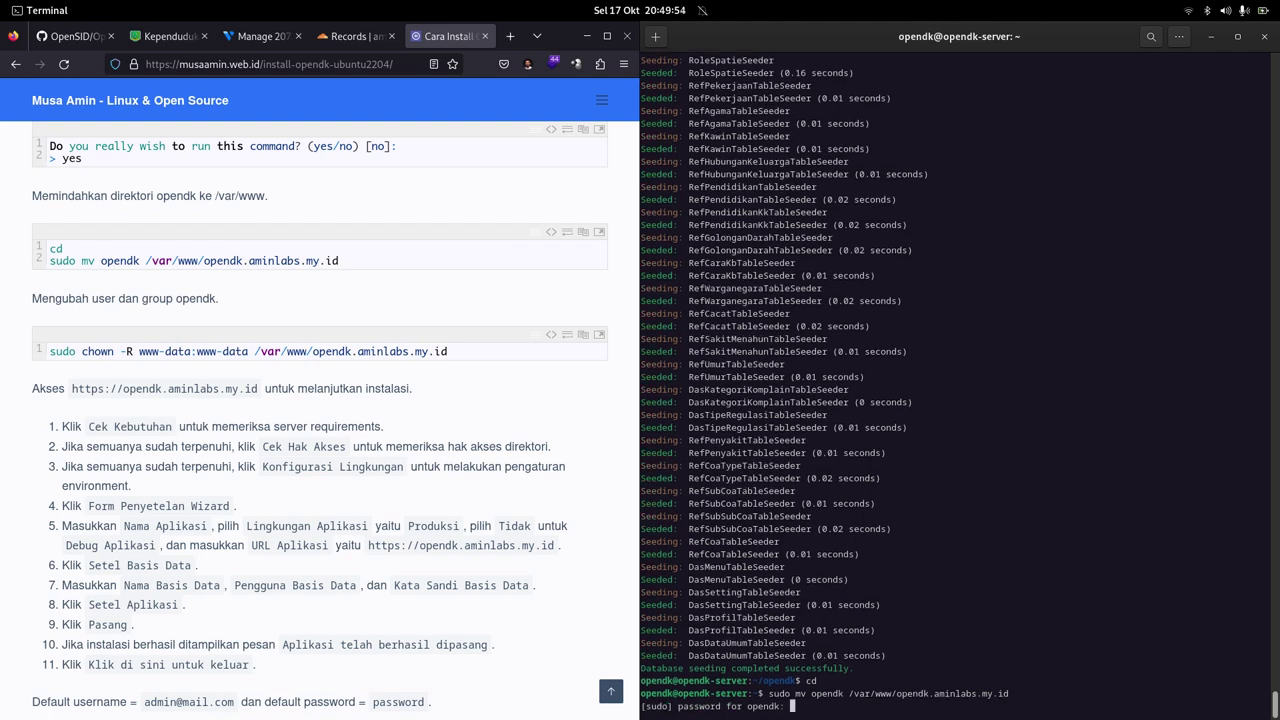
{"action": "key", "text": "Return"}
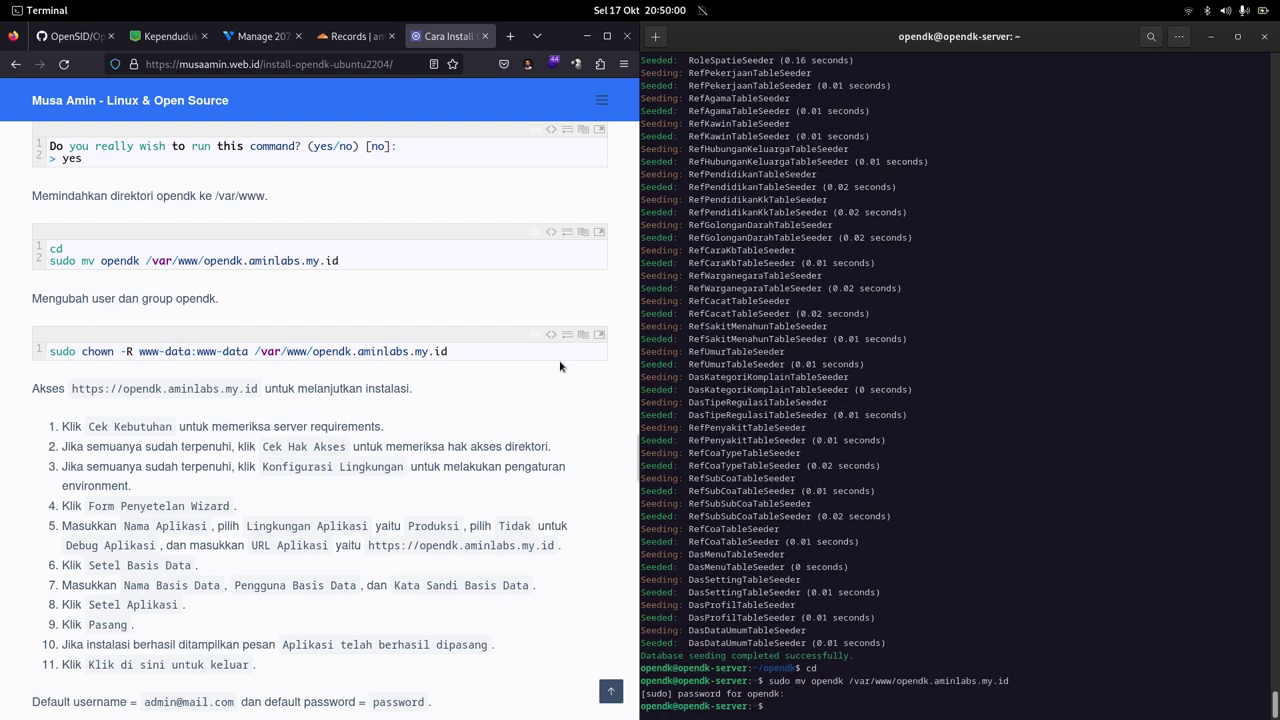
Step: Make www-data:www-data the recursive owner with the tutorial's chown -R command, then clear the screen
{"action": "left_click", "coordinate": [583, 335]}
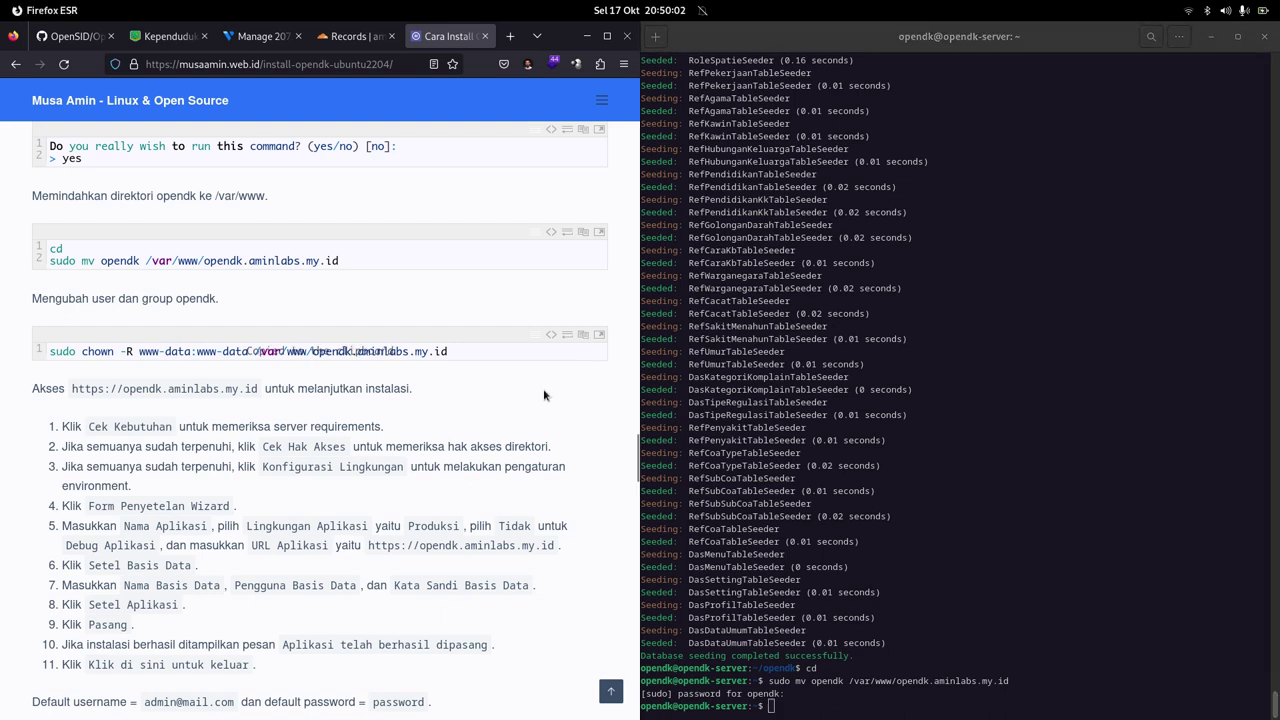
{"action": "left_click", "coordinate": [975, 318]}
{"action": "right_click", "coordinate": [951, 278]}
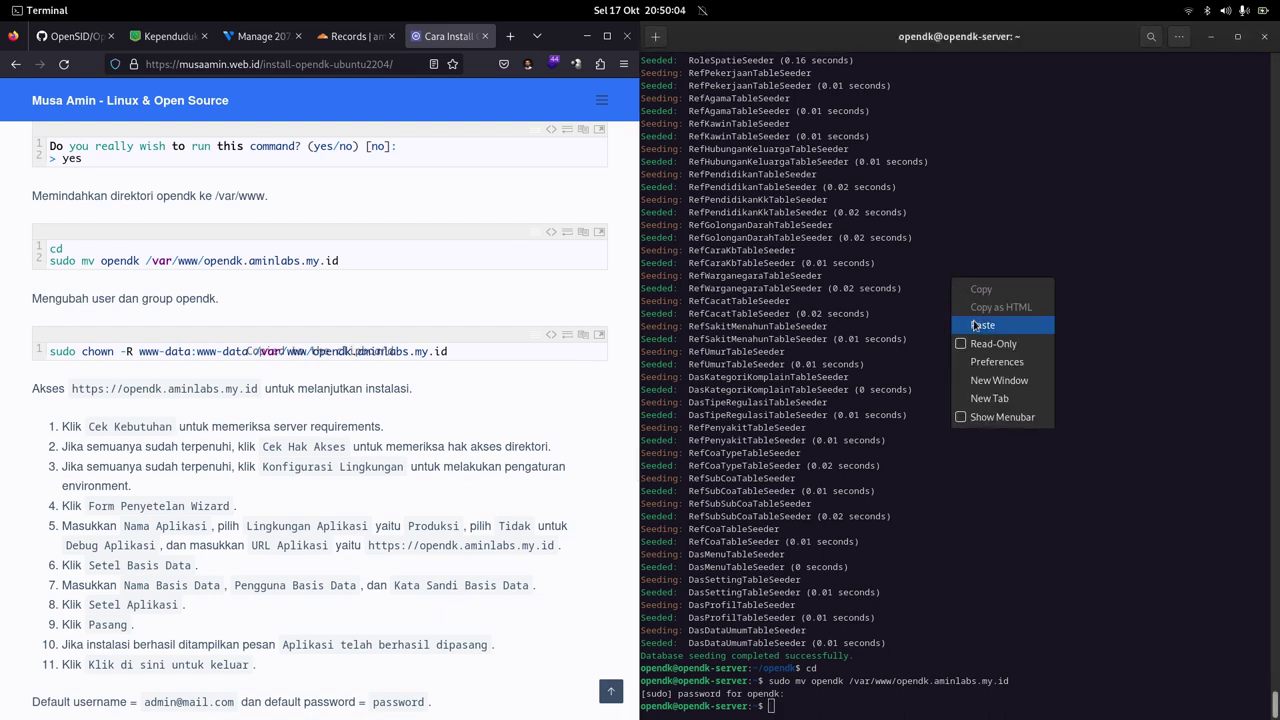
{"action": "left_click", "coordinate": [973, 320]}
{"action": "key", "text": "Return"}
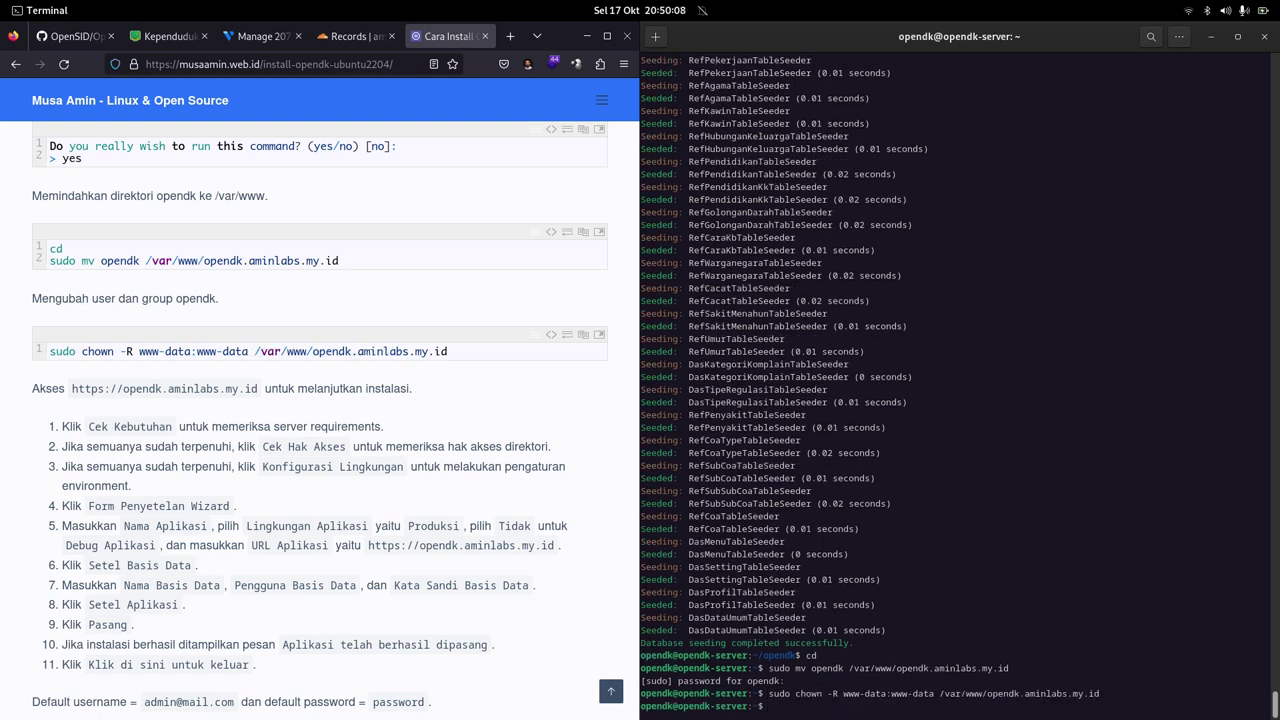
{"action": "key", "text": "ctrl+l"}
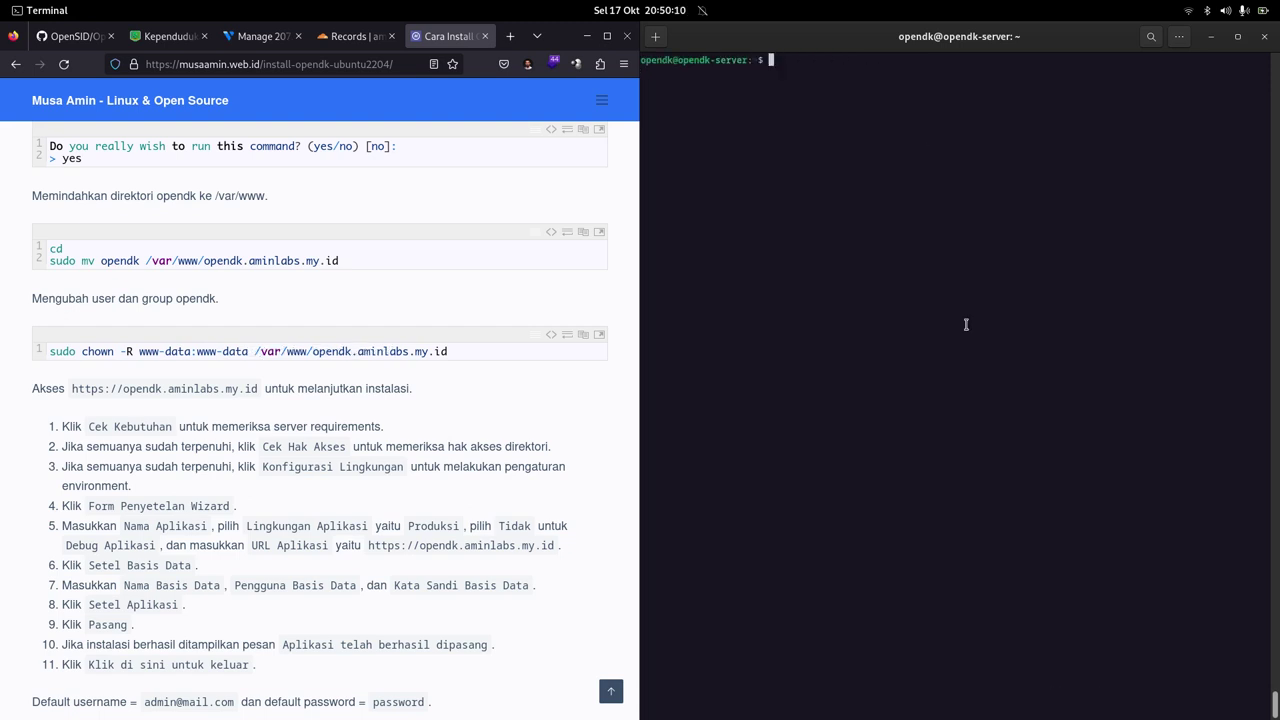
{"action": "left_click", "coordinate": [468, 414]}
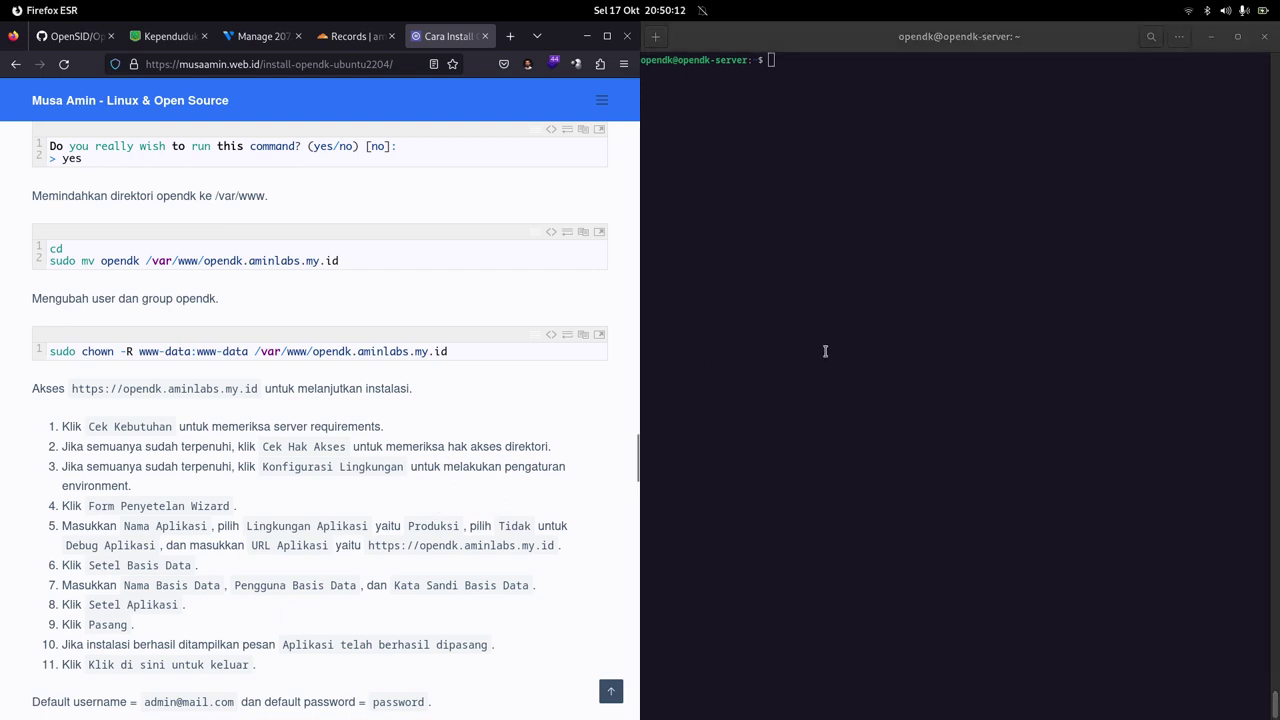
{"action": "left_click", "coordinate": [828, 350]}
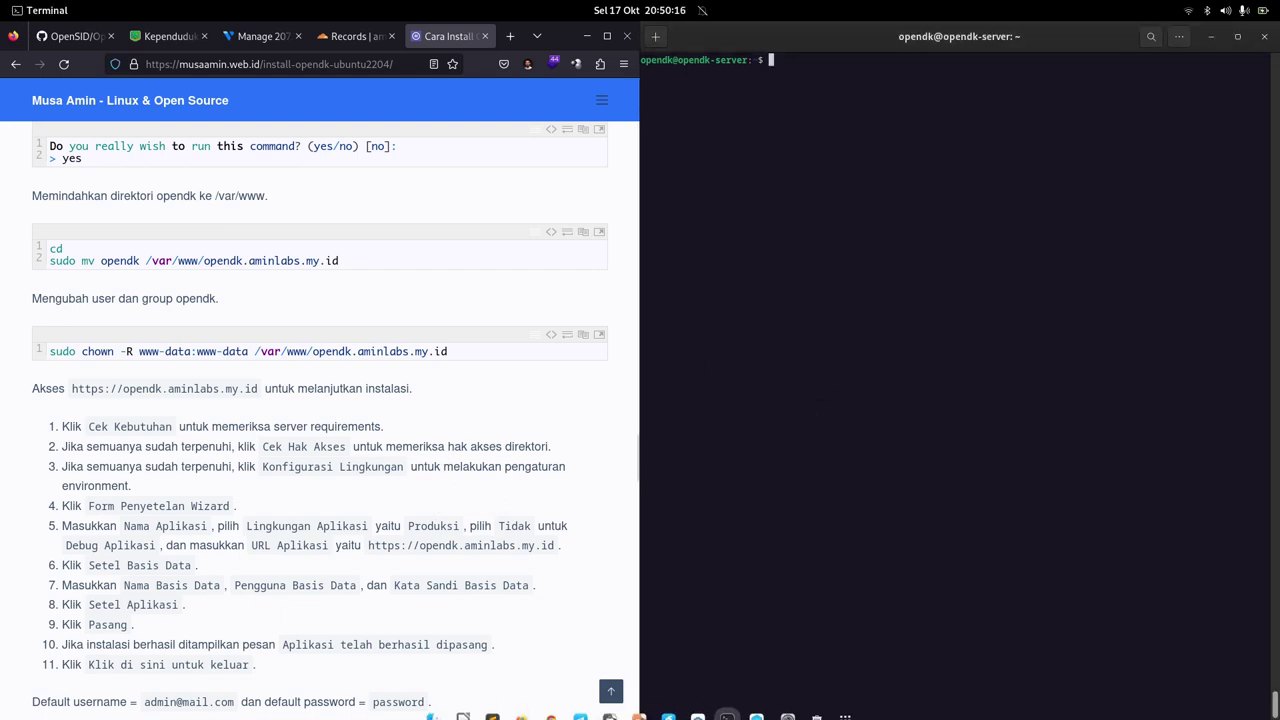
Step: Tile Chrome right, reload opendk.aminlabs.my.id, dismiss Translate and run Cek Kebutuhan
{"action": "left_click", "coordinate": [552, 703]}
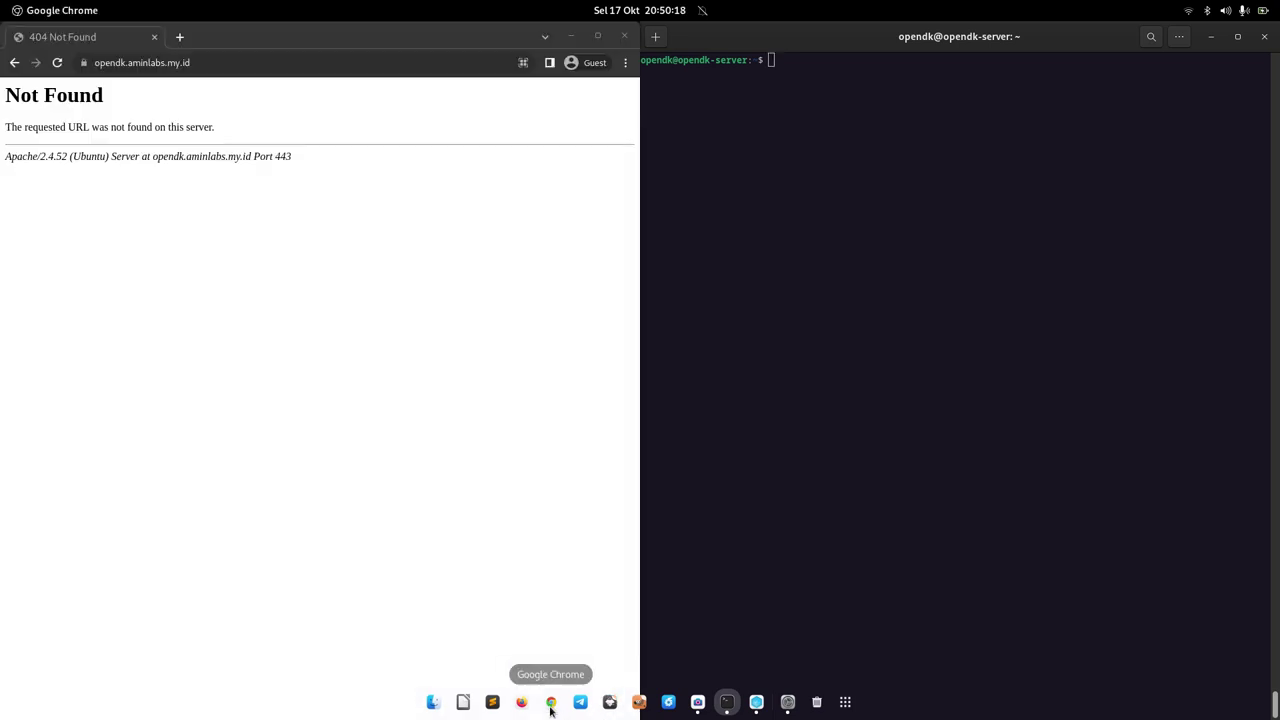
{"action": "key", "text": "super+Right"}
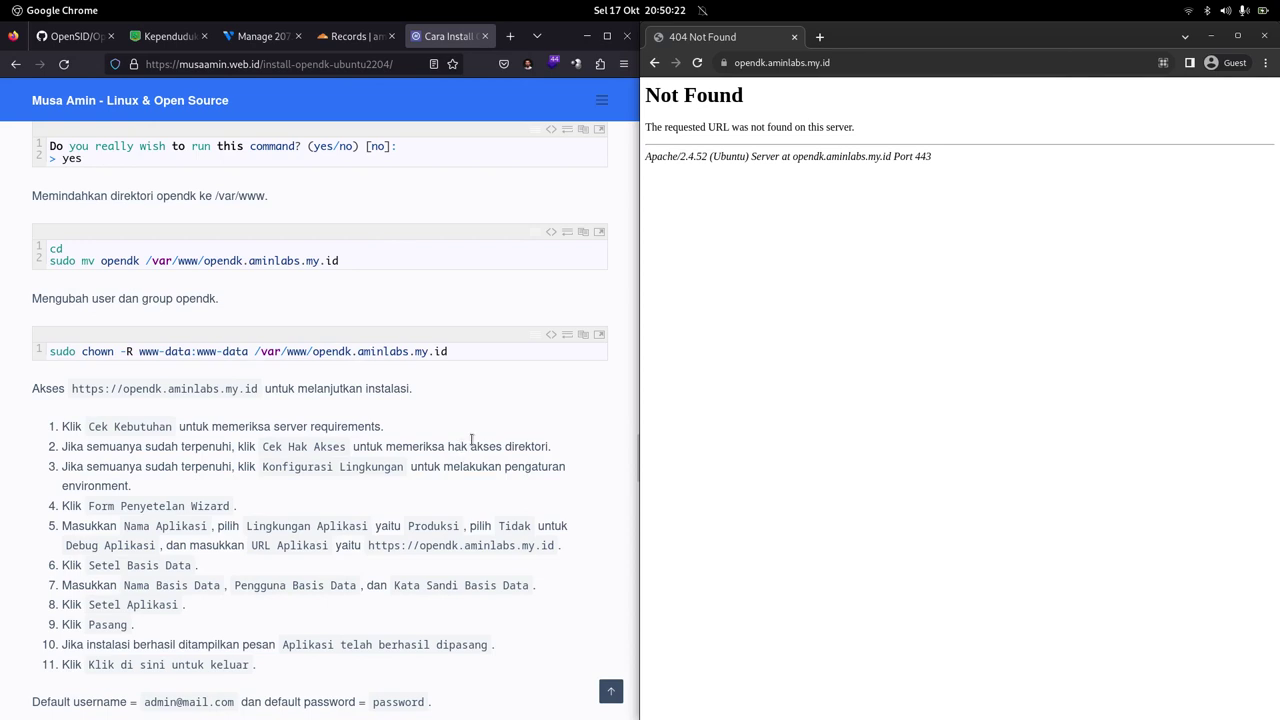
{"action": "left_click", "coordinate": [460, 413]}
{"action": "left_click", "coordinate": [915, 338]}
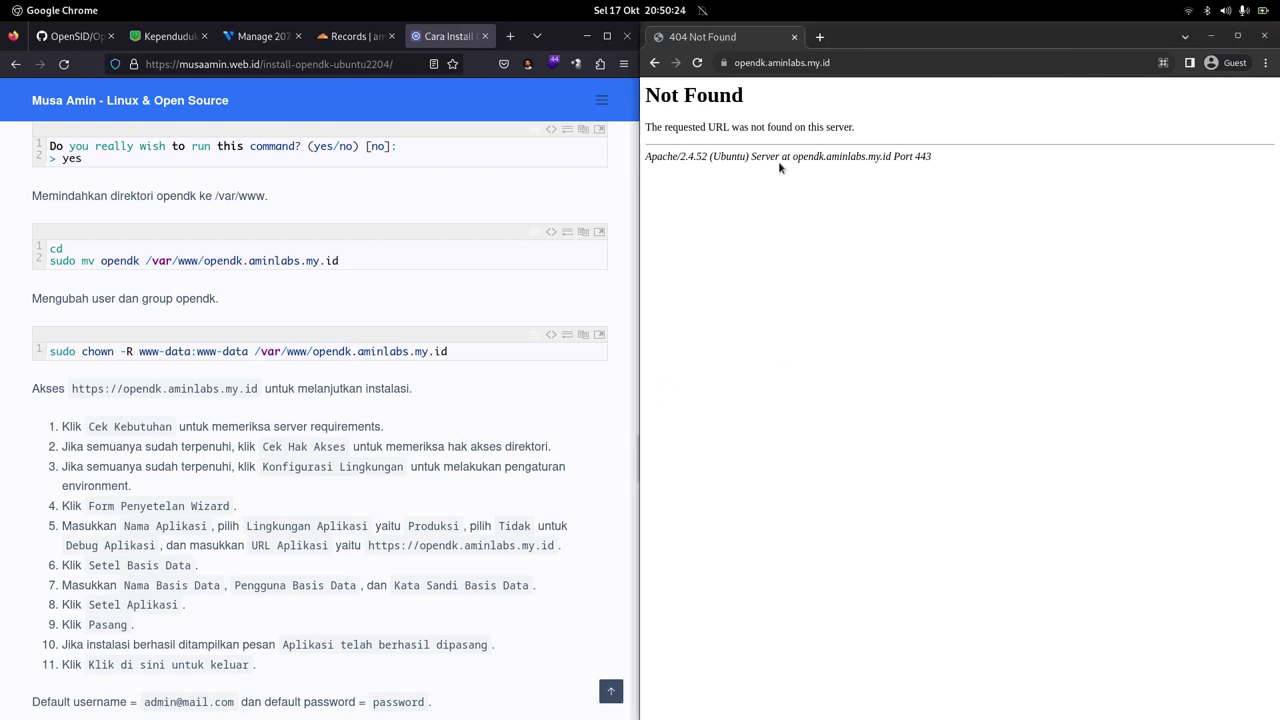
{"action": "left_click", "coordinate": [697, 62]}
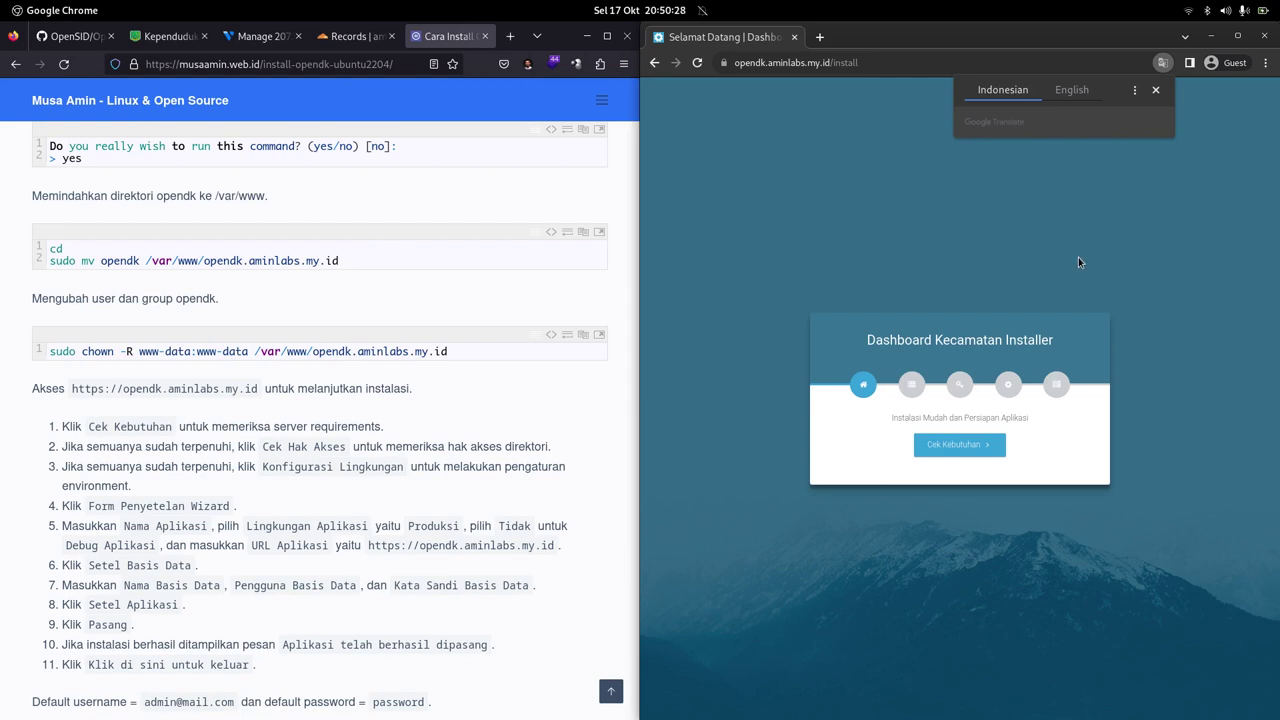
{"action": "left_click", "coordinate": [1115, 222]}
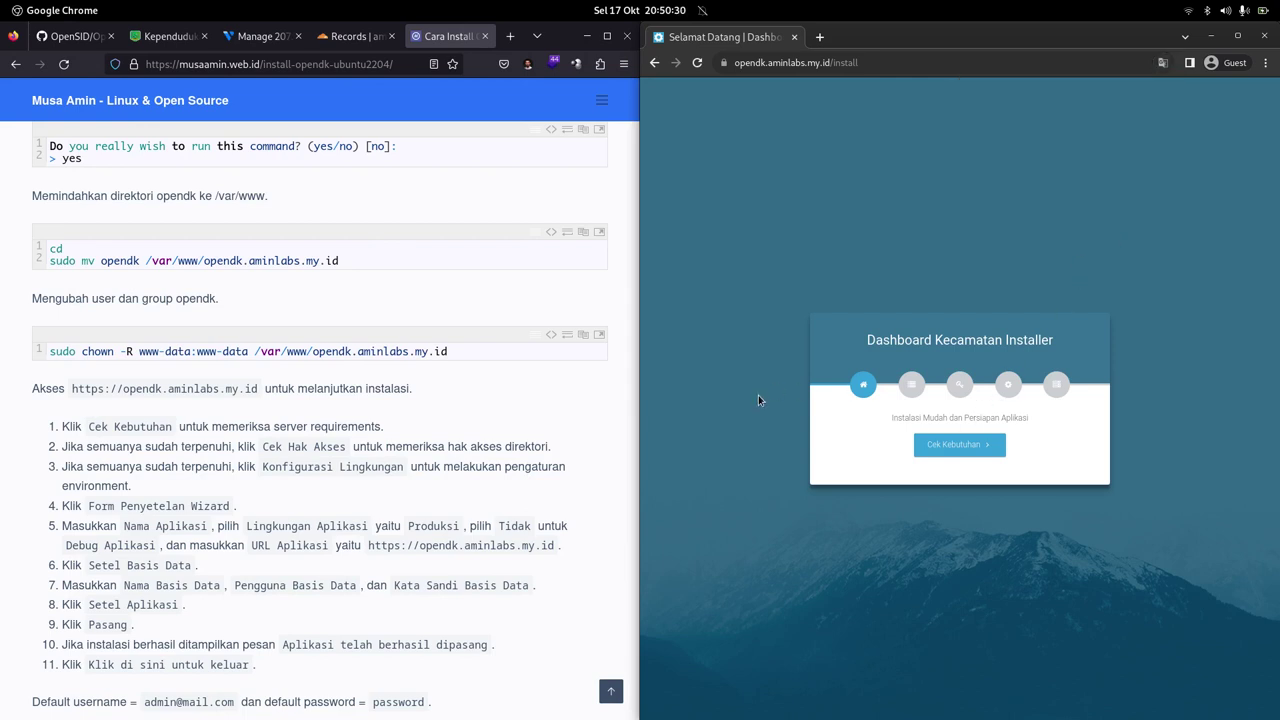
{"action": "left_click", "coordinate": [955, 446]}
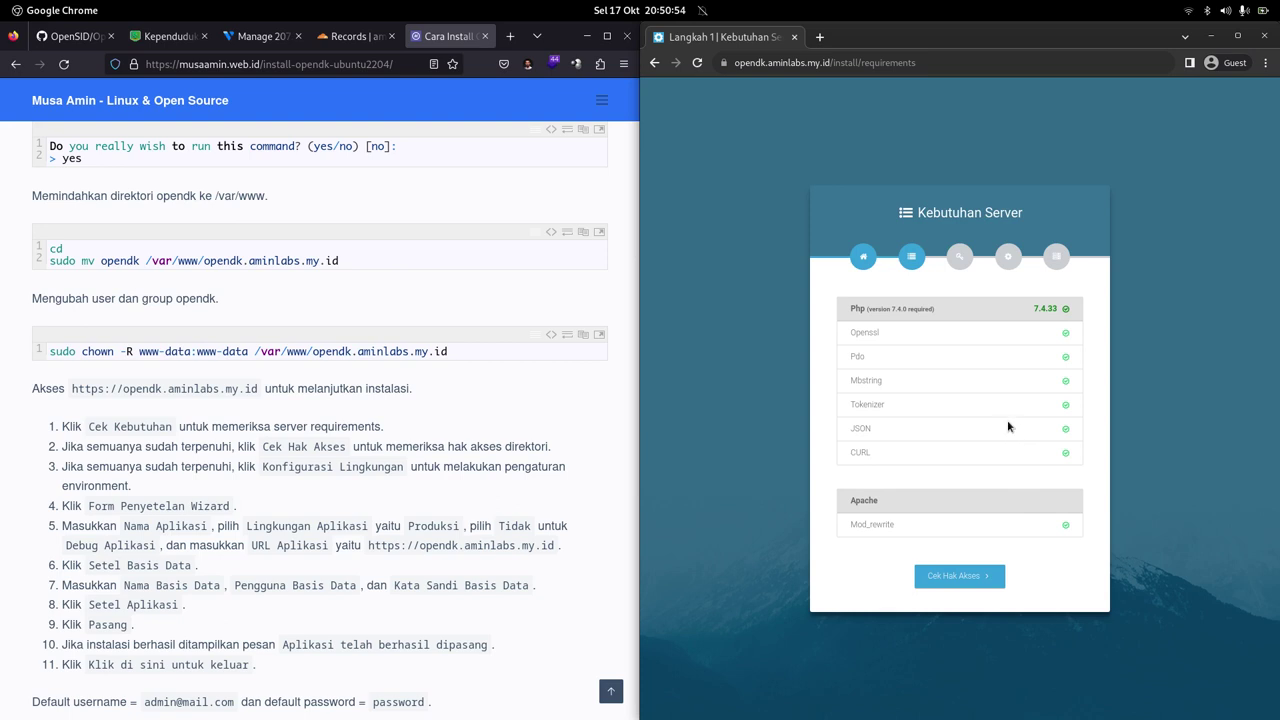
Step: Pass the folder permission check and open the guided .env wizard form
{"action": "left_click", "coordinate": [946, 578]}
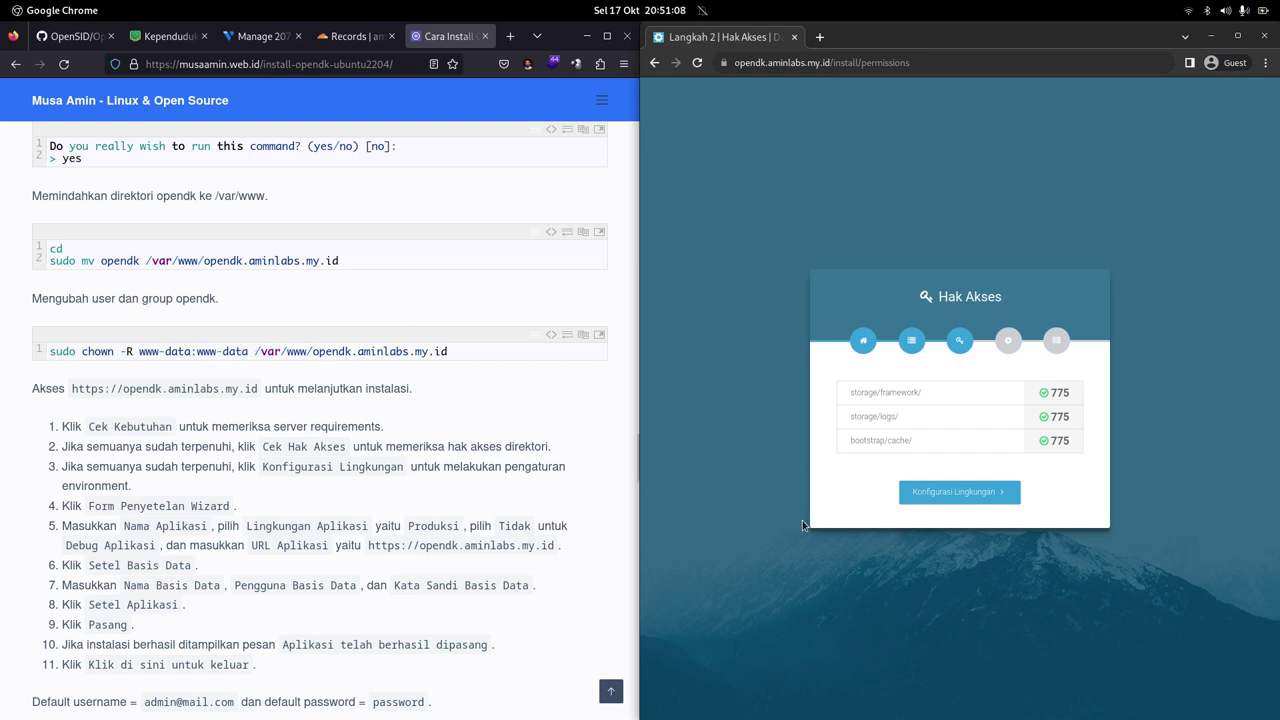
{"action": "left_click", "coordinate": [922, 495]}
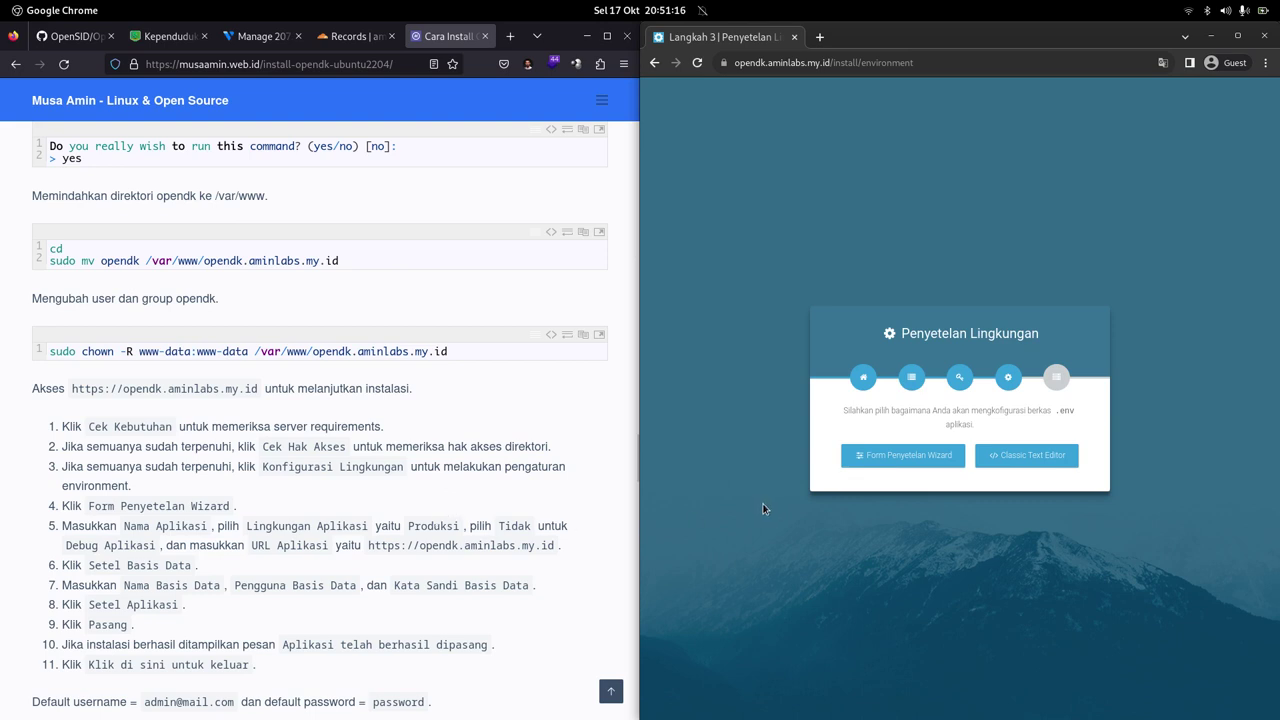
{"action": "left_click", "coordinate": [915, 466]}
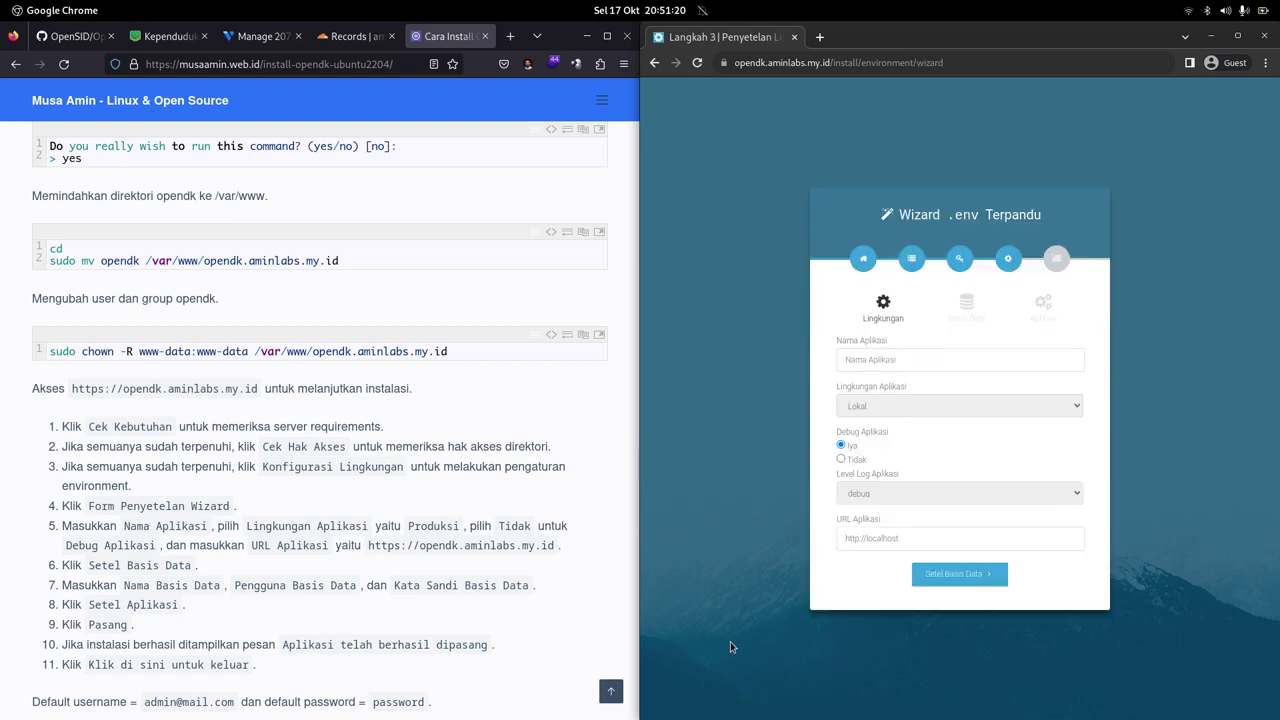
Step: Name the application OpenDK Kecamatan, choose the Produksi environment and set debug to Tidak
{"action": "scroll", "coordinate": [512, 500], "scroll_direction": "down", "scroll_amount": 3}
{"action": "scroll", "coordinate": [518, 511], "scroll_direction": "up", "scroll_amount": 1}
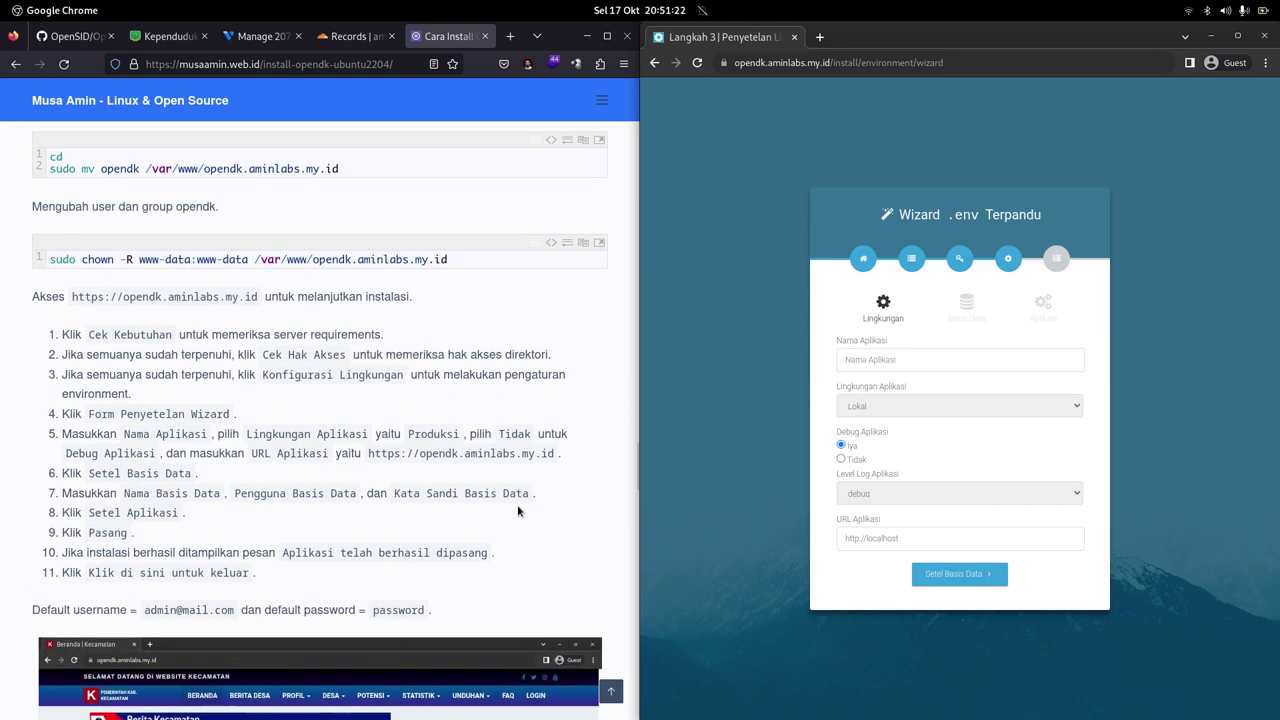
{"action": "scroll", "coordinate": [518, 506], "scroll_direction": "down", "scroll_amount": 1}
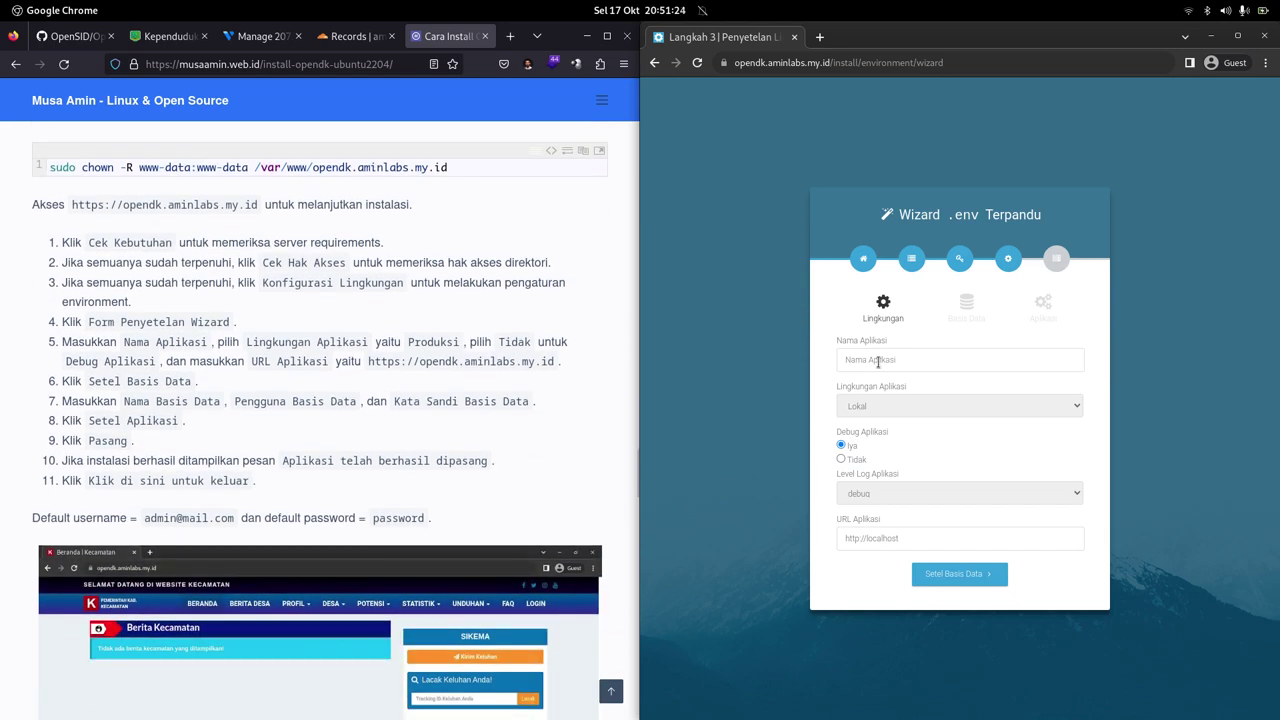
{"action": "left_click", "coordinate": [877, 361]}
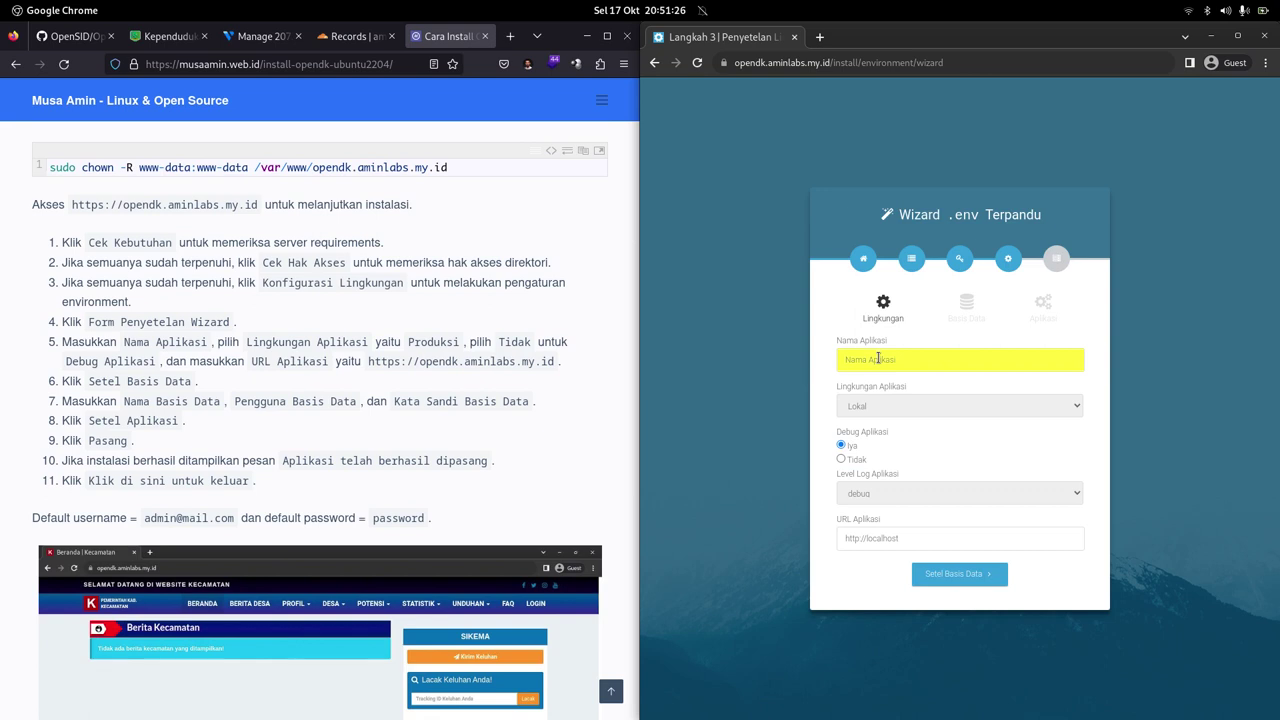
{"action": "type", "text": "O"}
{"action": "type", "text": "penDK Kecamatan"}
{"action": "left_click", "coordinate": [1179, 388]}
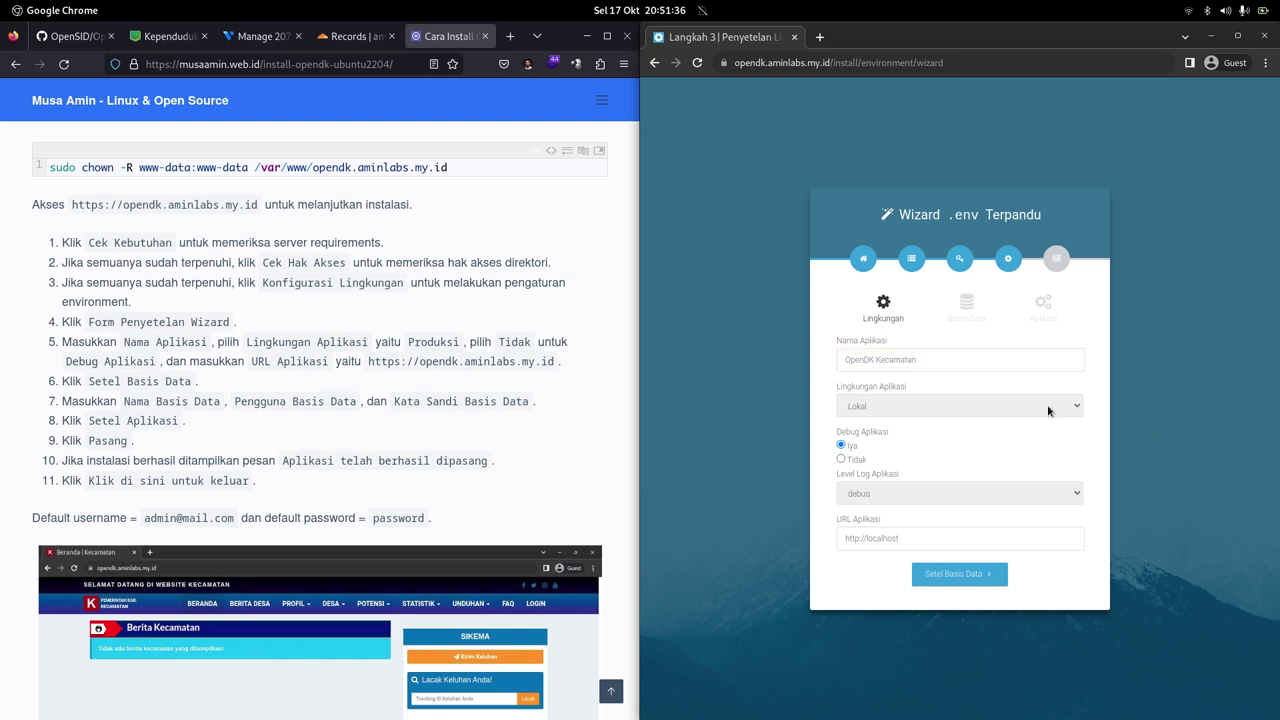
{"action": "left_click", "coordinate": [961, 408]}
{"action": "left_click", "coordinate": [863, 453]}
{"action": "left_click", "coordinate": [864, 462]}
{"action": "left_click_drag", "start_coordinate": [369, 361], "coordinate": [554, 362]}
{"action": "right_click", "coordinate": [554, 362]}
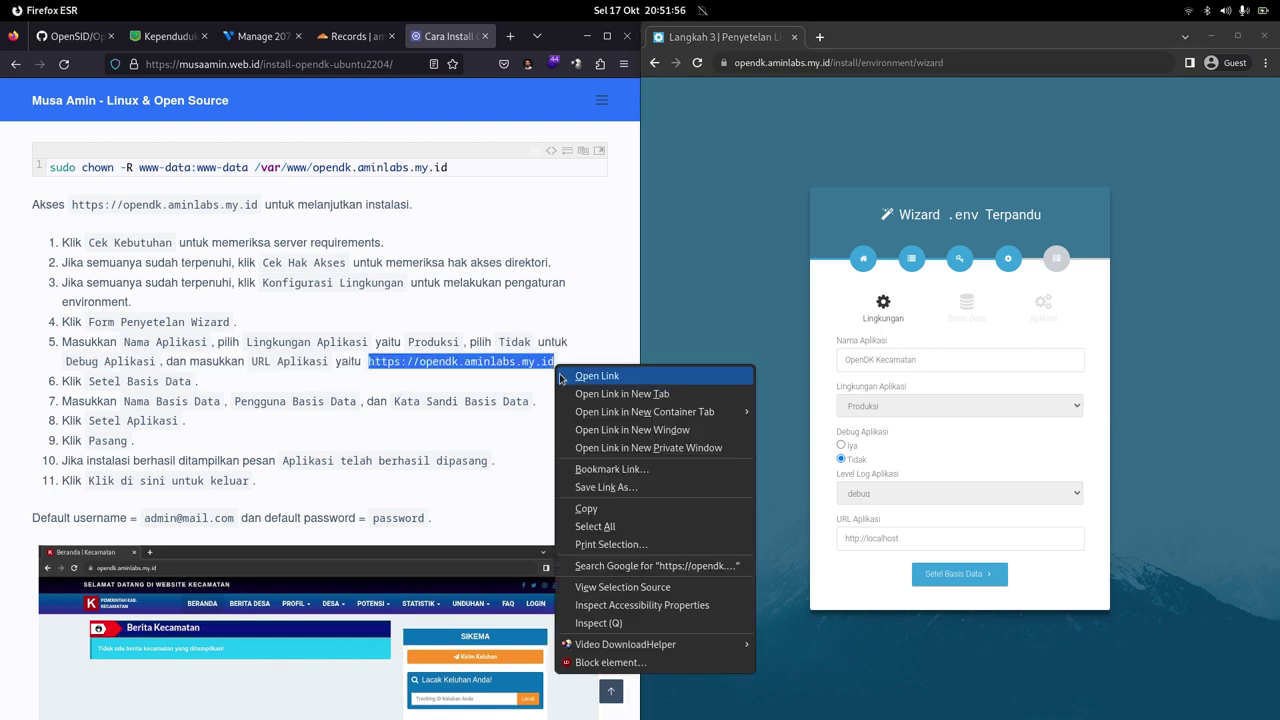
{"action": "left_click", "coordinate": [590, 511]}
{"action": "left_click", "coordinate": [935, 533]}
{"action": "triple_click", "coordinate": [935, 538]}
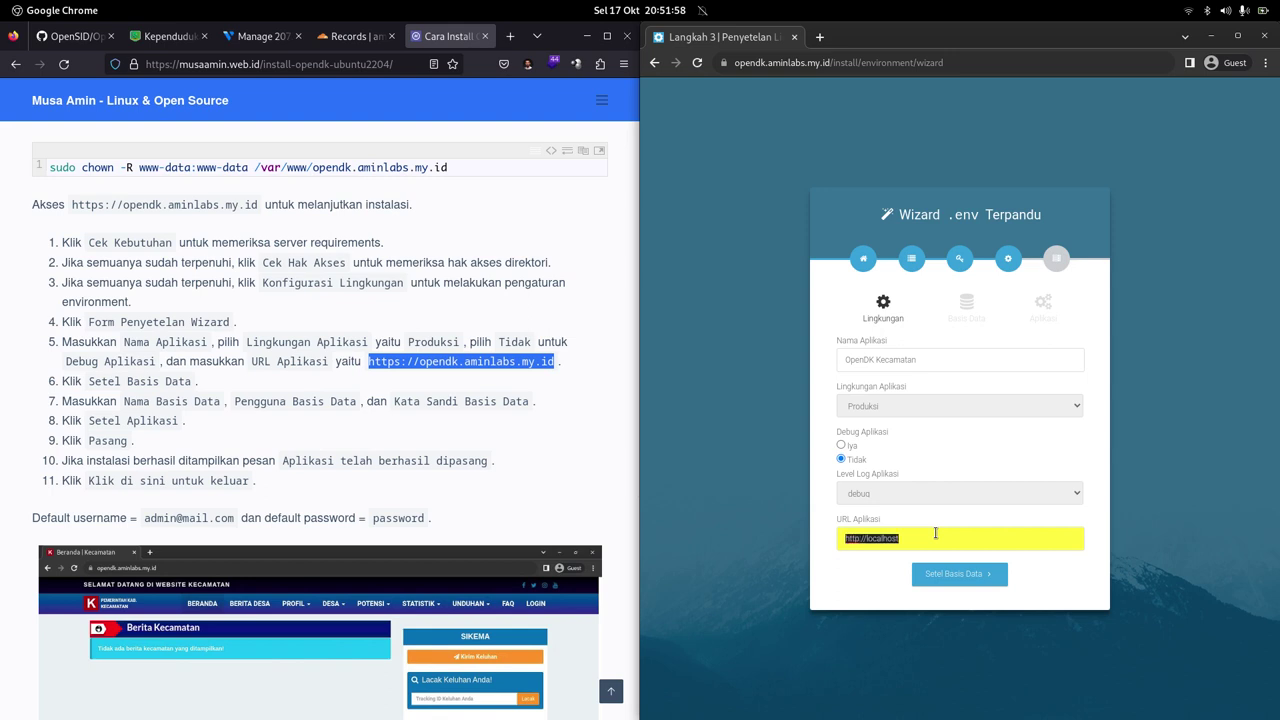
{"action": "key", "text": "ctrl+v"}
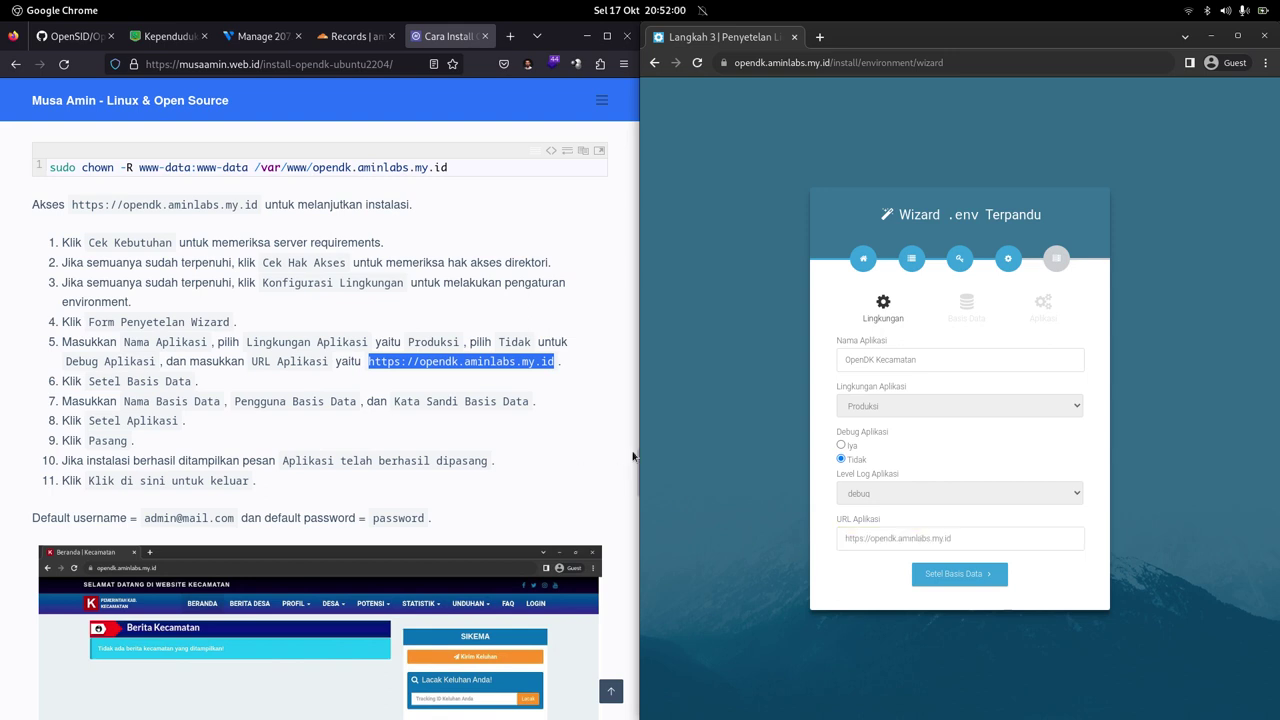
{"action": "left_click", "coordinate": [541, 390]}
{"action": "left_click", "coordinate": [860, 540]}
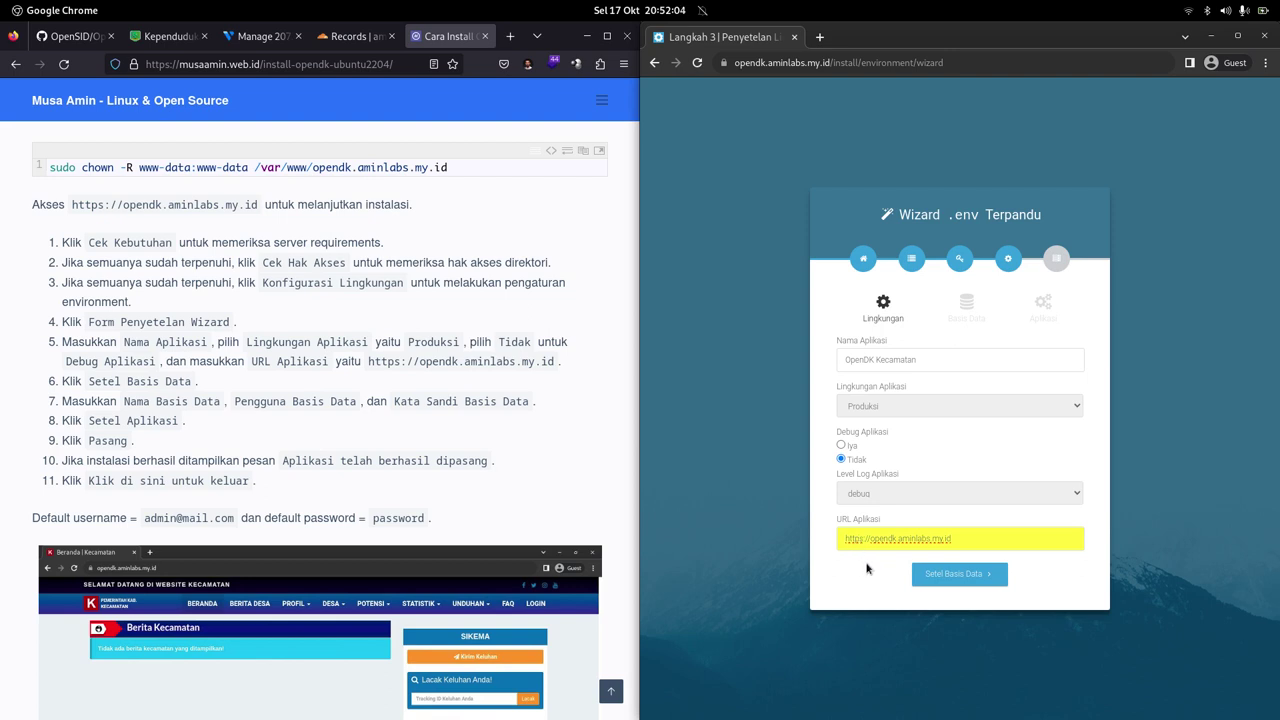
{"action": "left_click", "coordinate": [862, 574]}
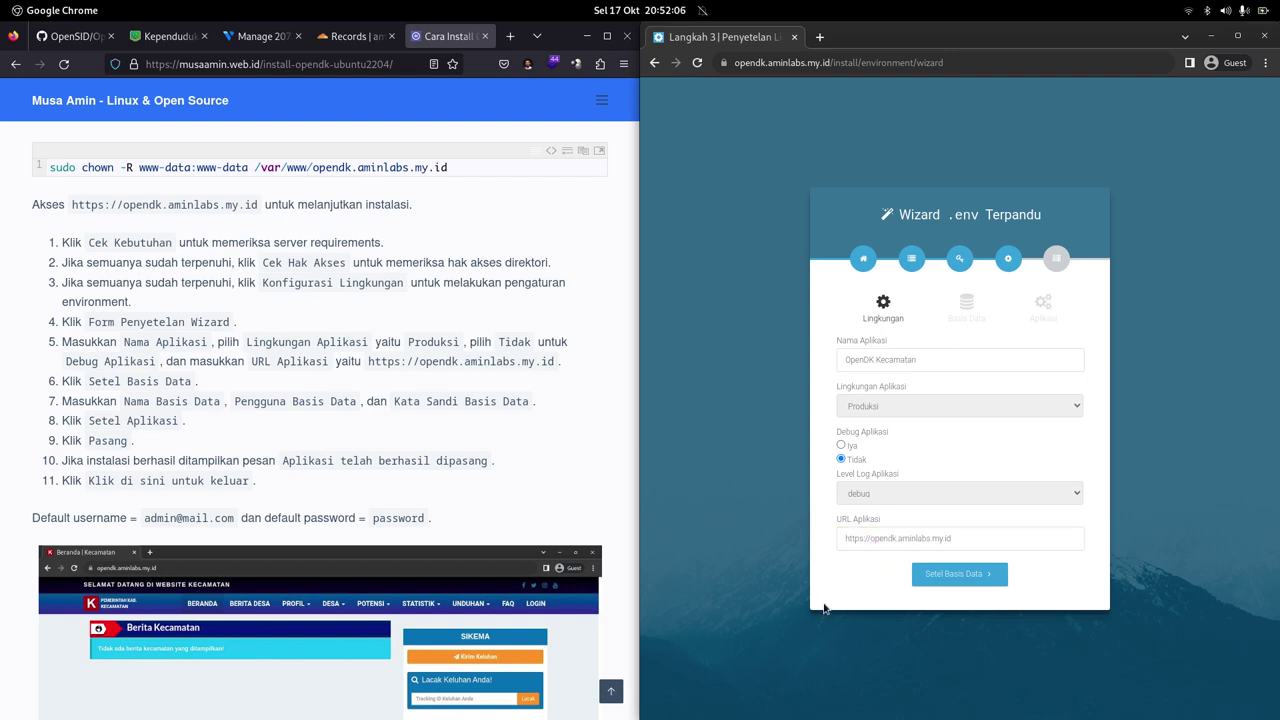
{"action": "left_click", "coordinate": [930, 578]}
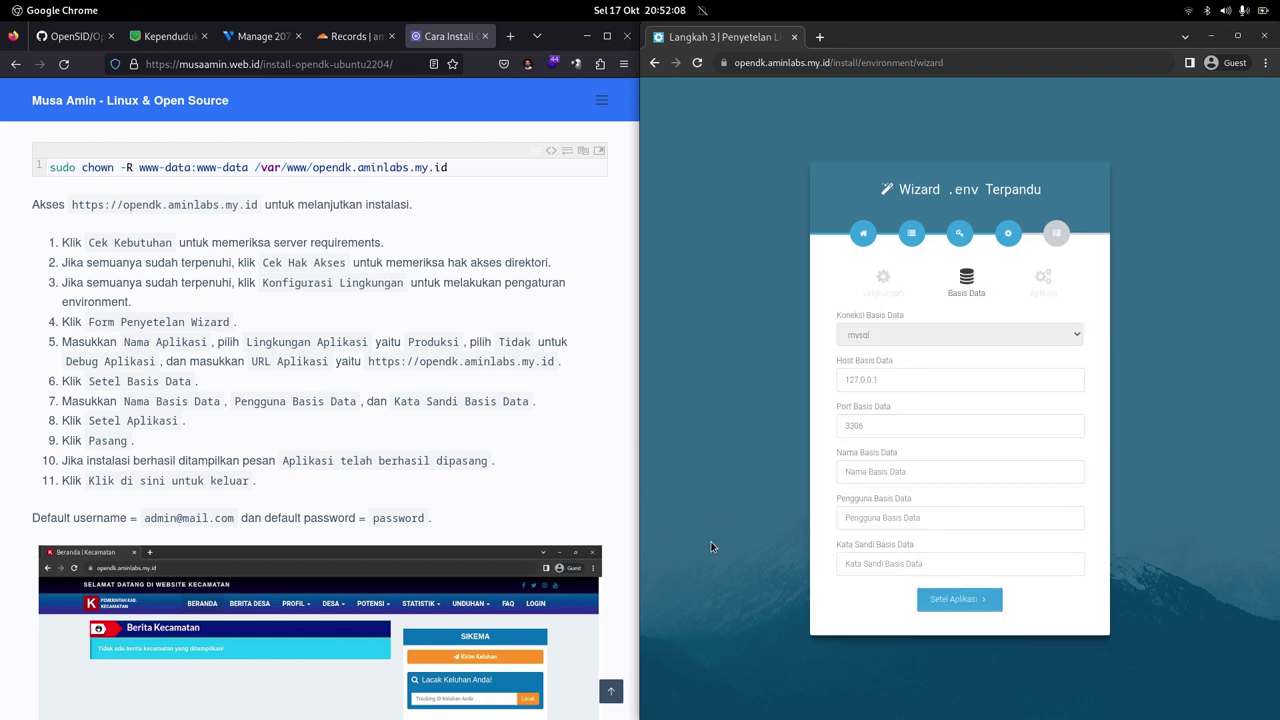
Step: Enter opendk as database name and user, and fill in the database password
{"action": "scroll", "coordinate": [549, 397], "scroll_direction": "down", "scroll_amount": 2}
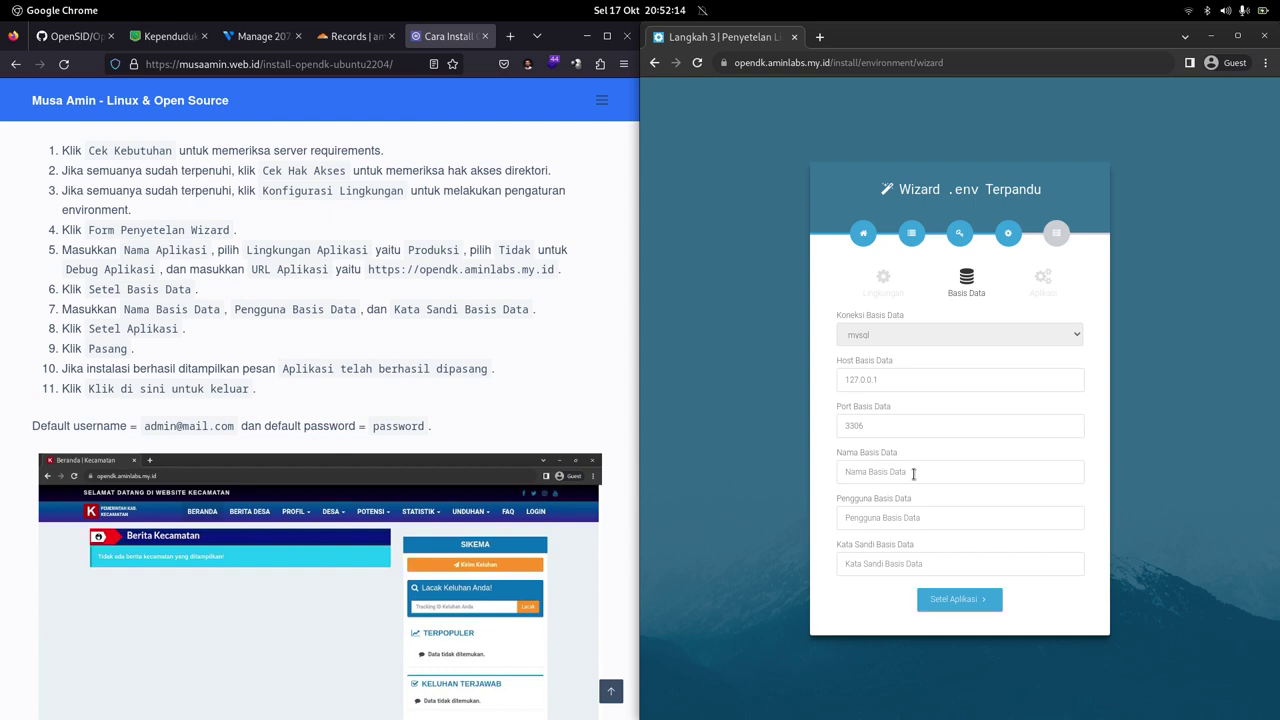
{"action": "left_click", "coordinate": [913, 474]}
{"action": "type", "text": "opendk"}
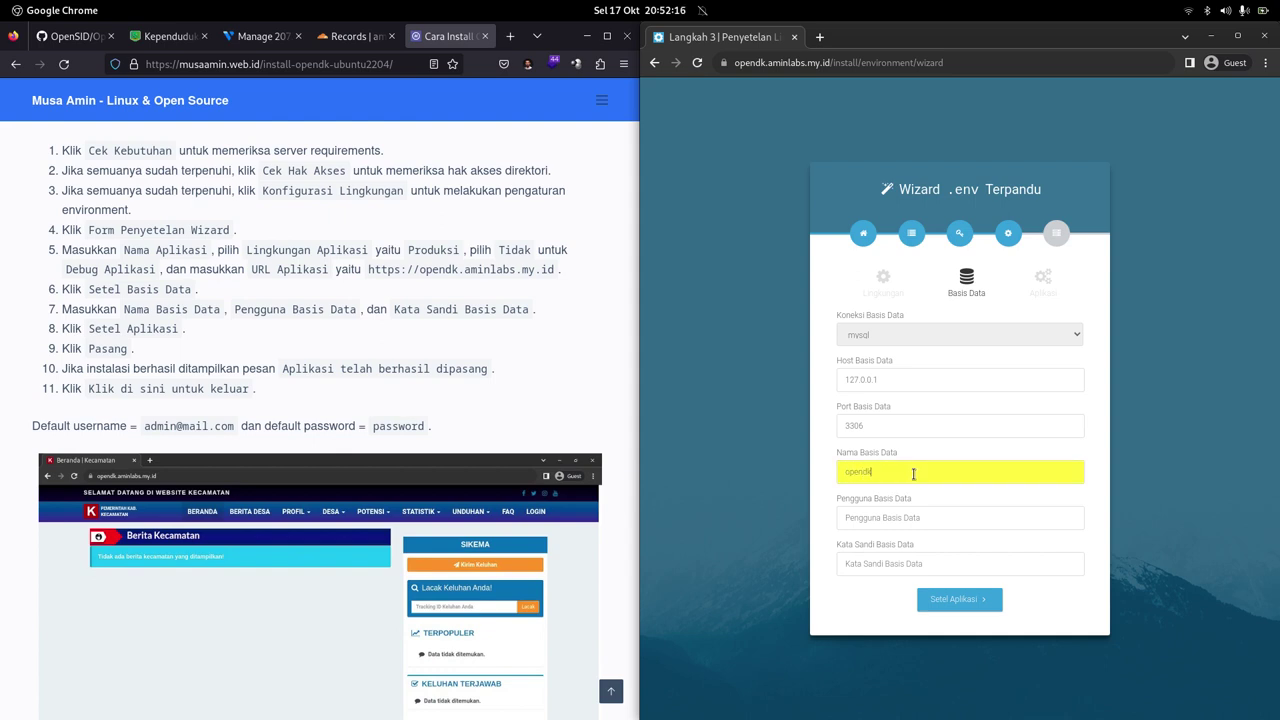
{"action": "key", "text": "Tab"}
{"action": "type", "text": "opendk"}
{"action": "key", "text": "Tab"}
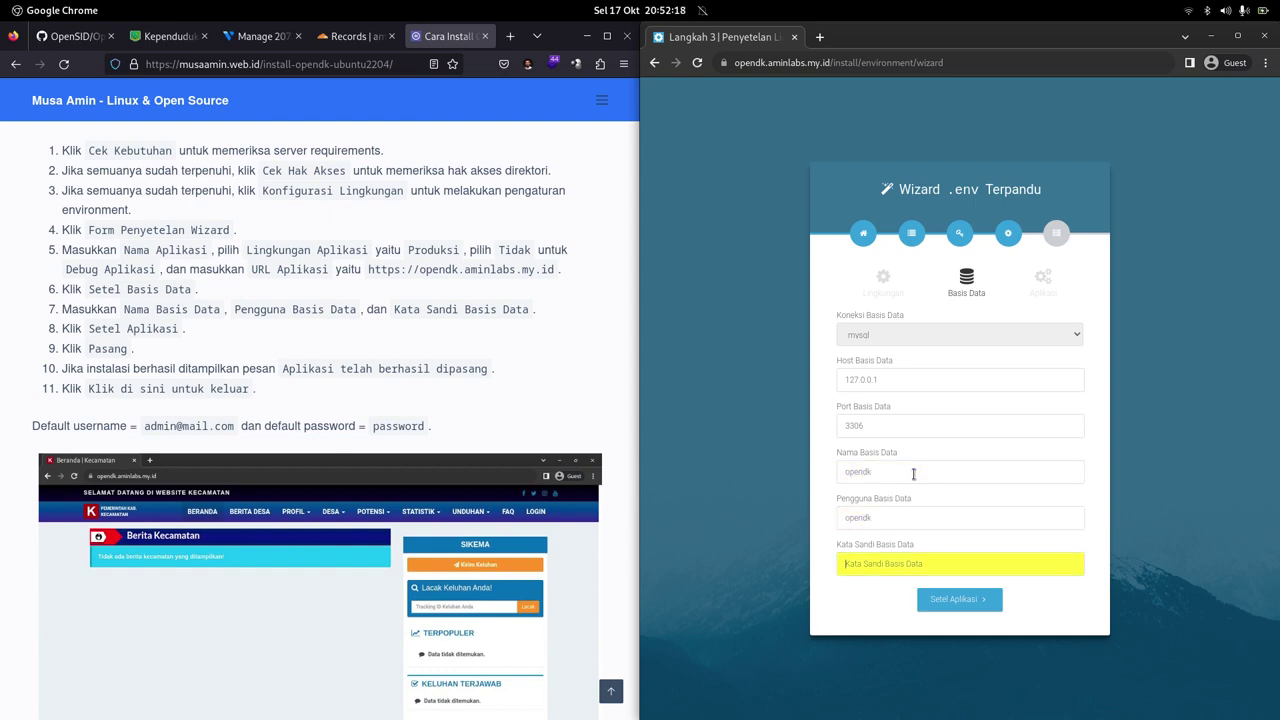
{"action": "type", "text": "opendk"}
{"action": "left_click", "coordinate": [848, 608]}
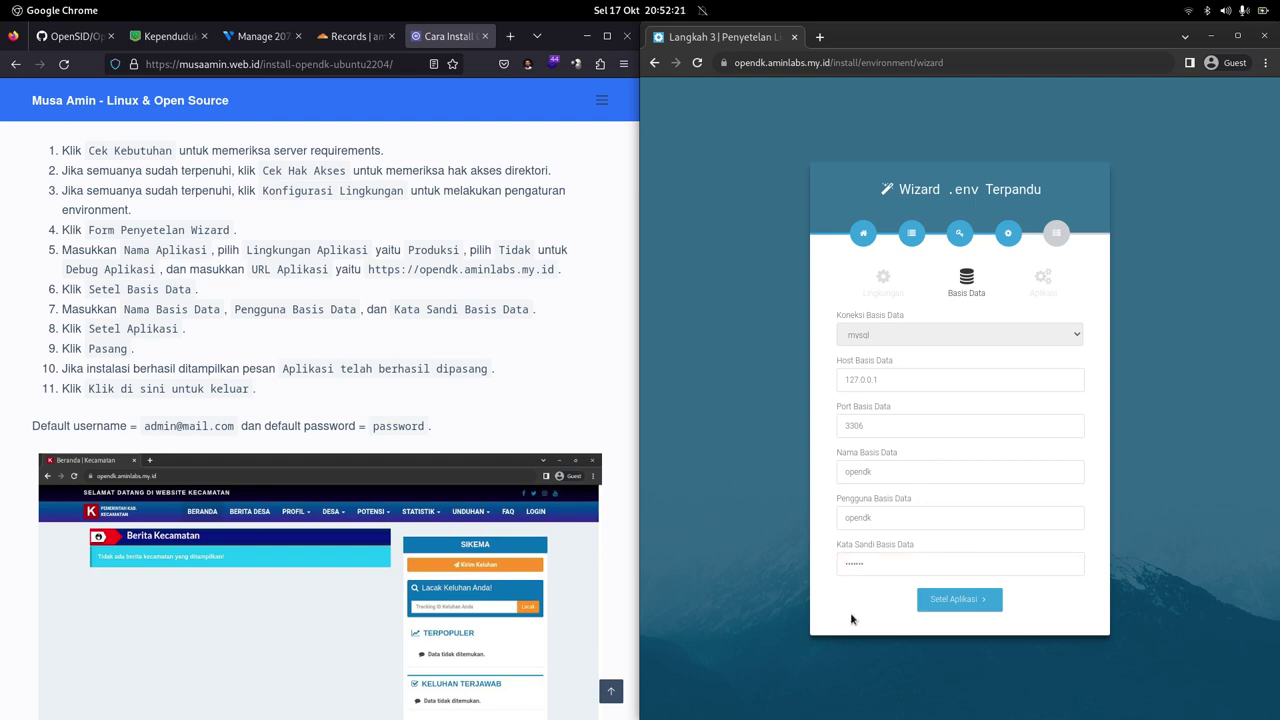
Step: Continue through the application settings step and start the installation
{"action": "left_click", "coordinate": [956, 600]}
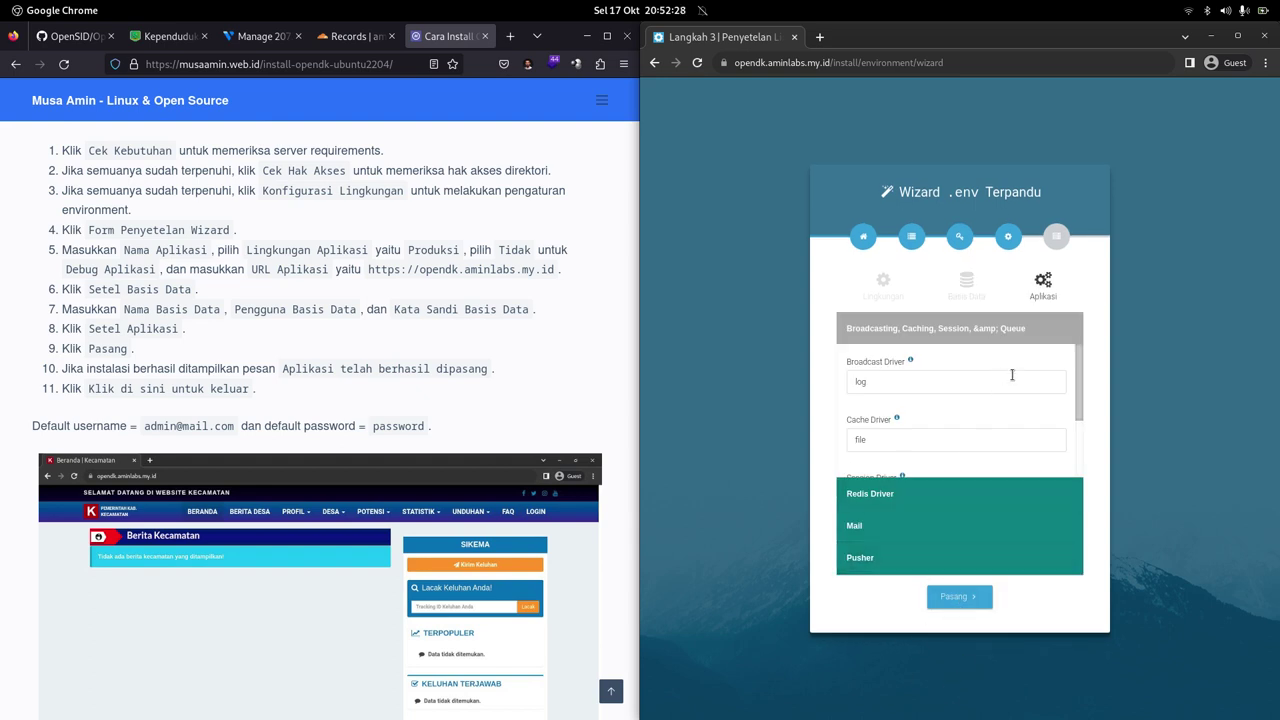
{"action": "scroll", "coordinate": [1012, 380], "scroll_direction": "down", "scroll_amount": 2}
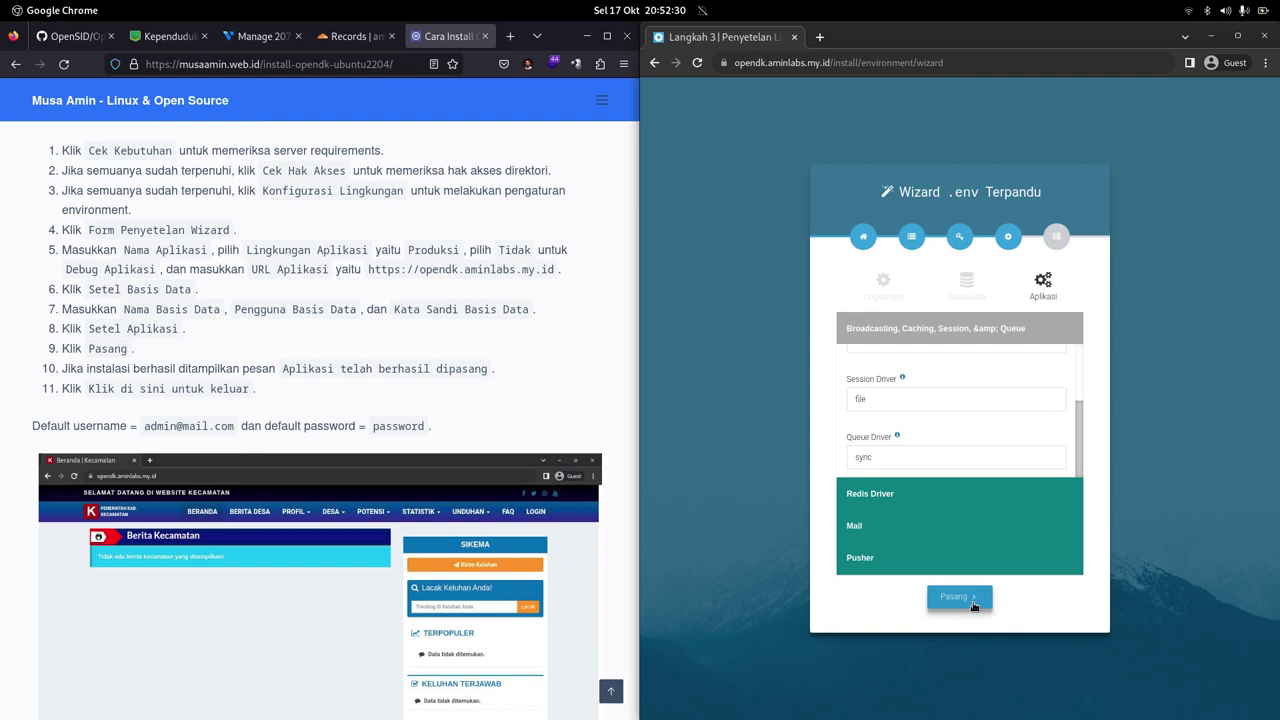
{"action": "left_click", "coordinate": [971, 598]}
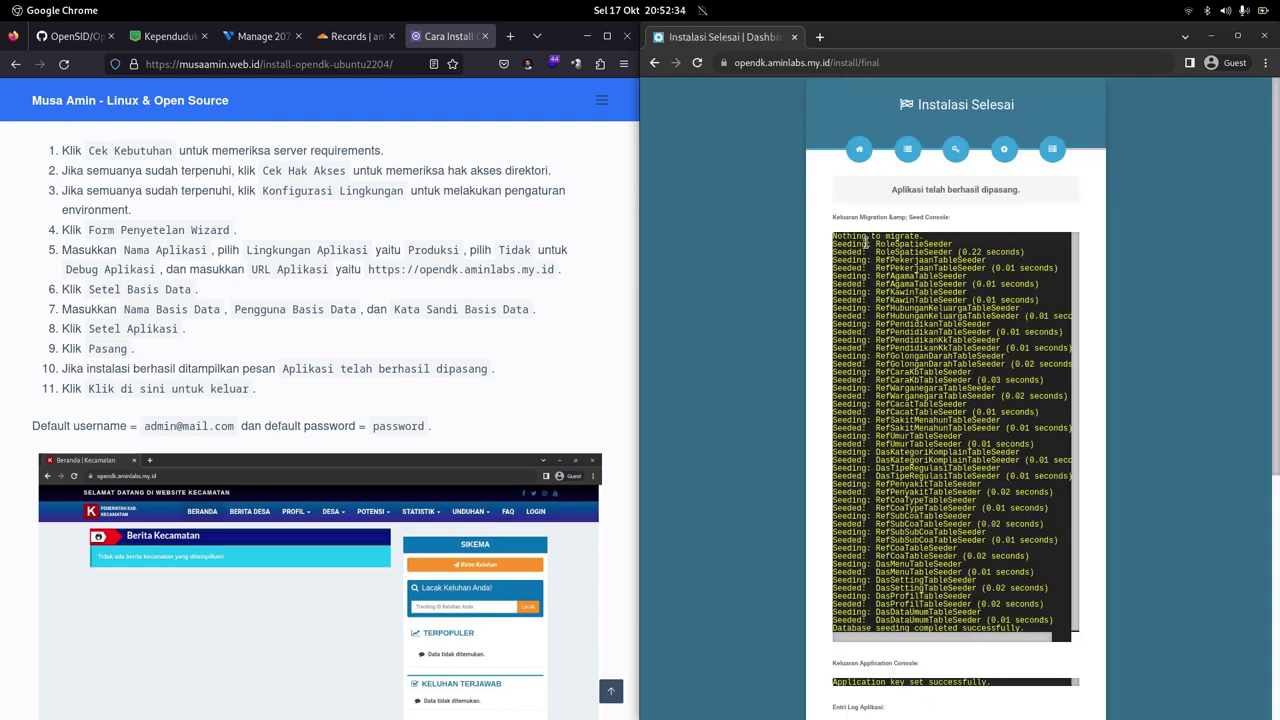
Step: Review the installation output and exit the installer to the site homepage
{"action": "scroll", "coordinate": [985, 375], "scroll_direction": "down", "scroll_amount": 5}
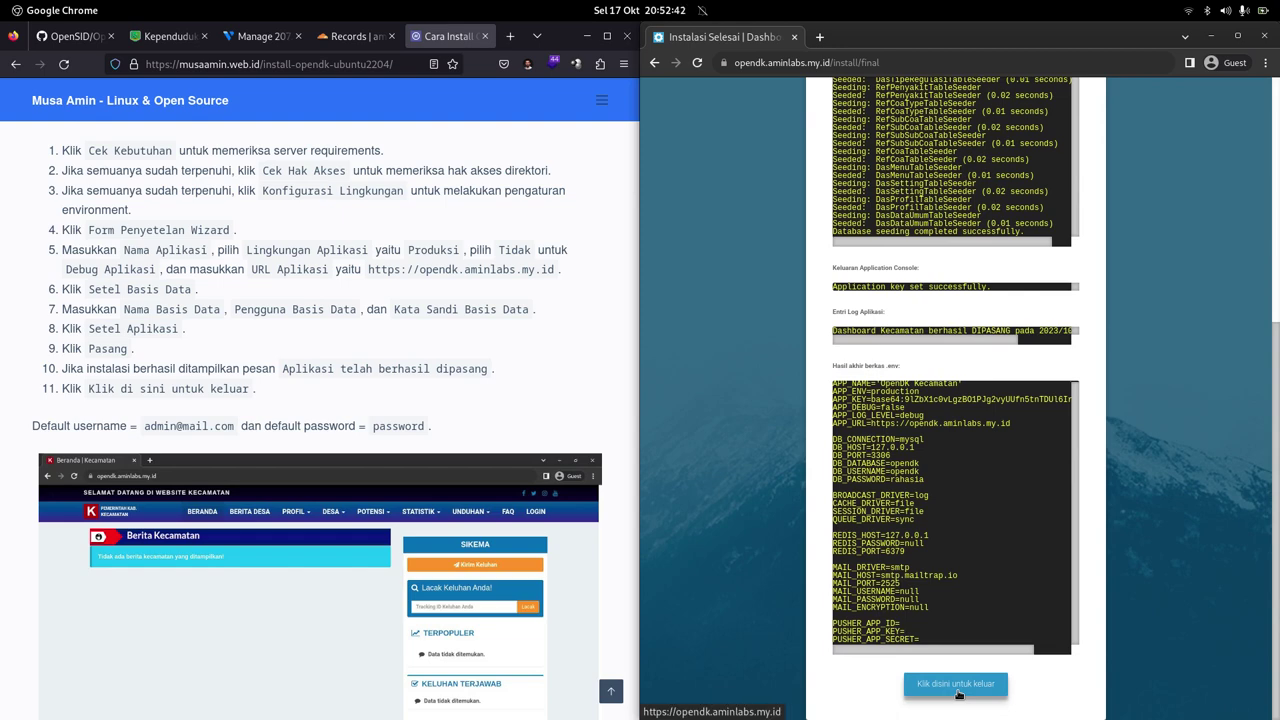
{"action": "left_click", "coordinate": [957, 690]}
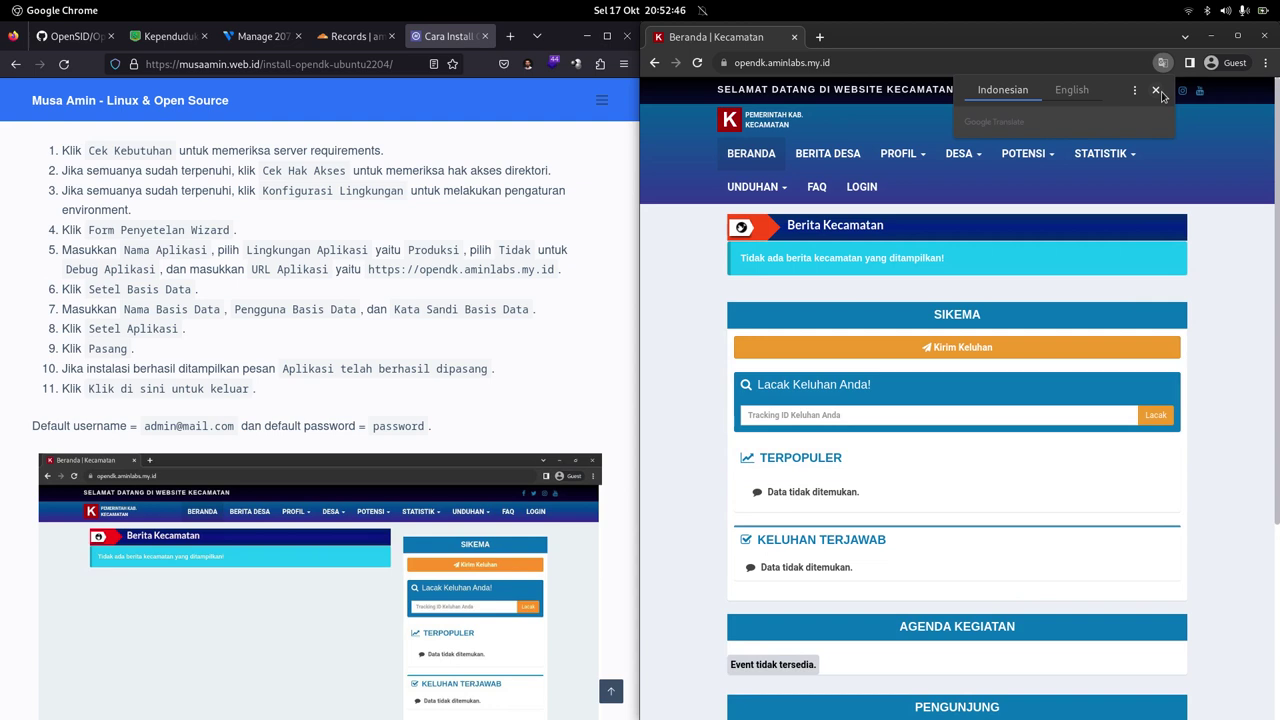
Step: Dismiss the translation offer and maximize the Kecamatan homepage window
{"action": "left_click", "coordinate": [1158, 91]}
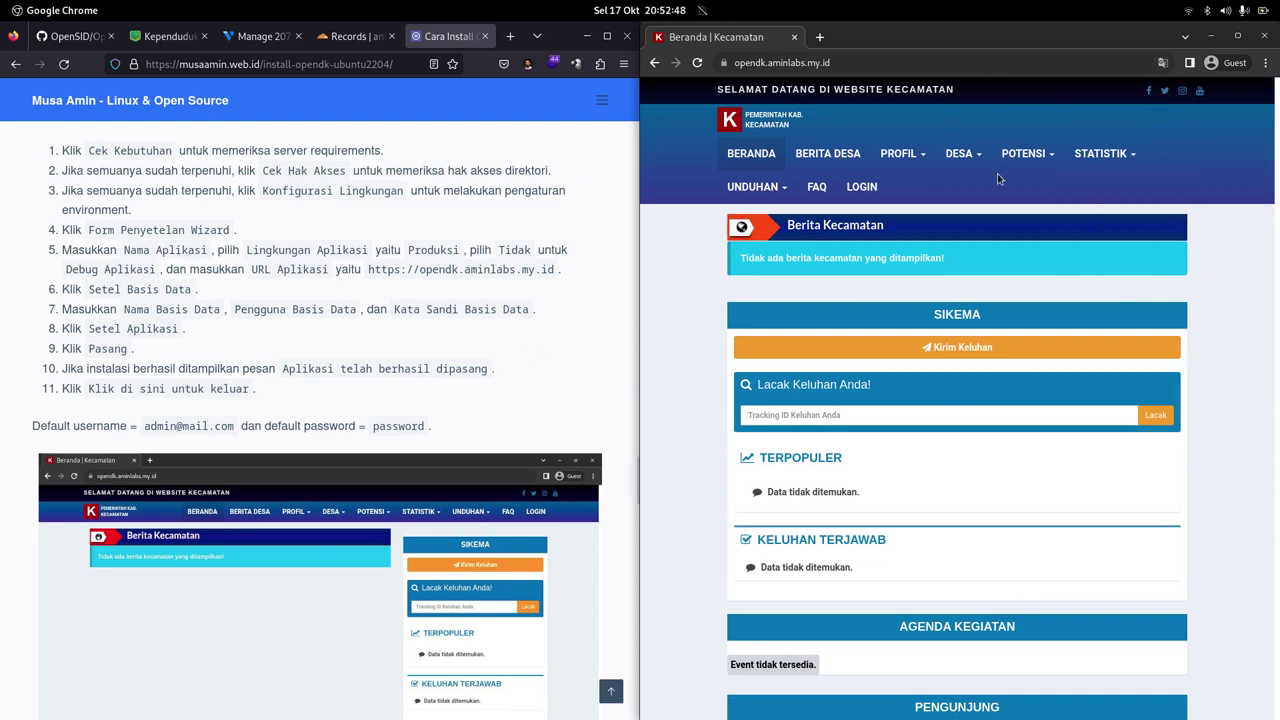
{"action": "scroll", "coordinate": [407, 320], "scroll_direction": "down", "scroll_amount": 1}
{"action": "scroll", "coordinate": [410, 325], "scroll_direction": "down", "scroll_amount": 5}
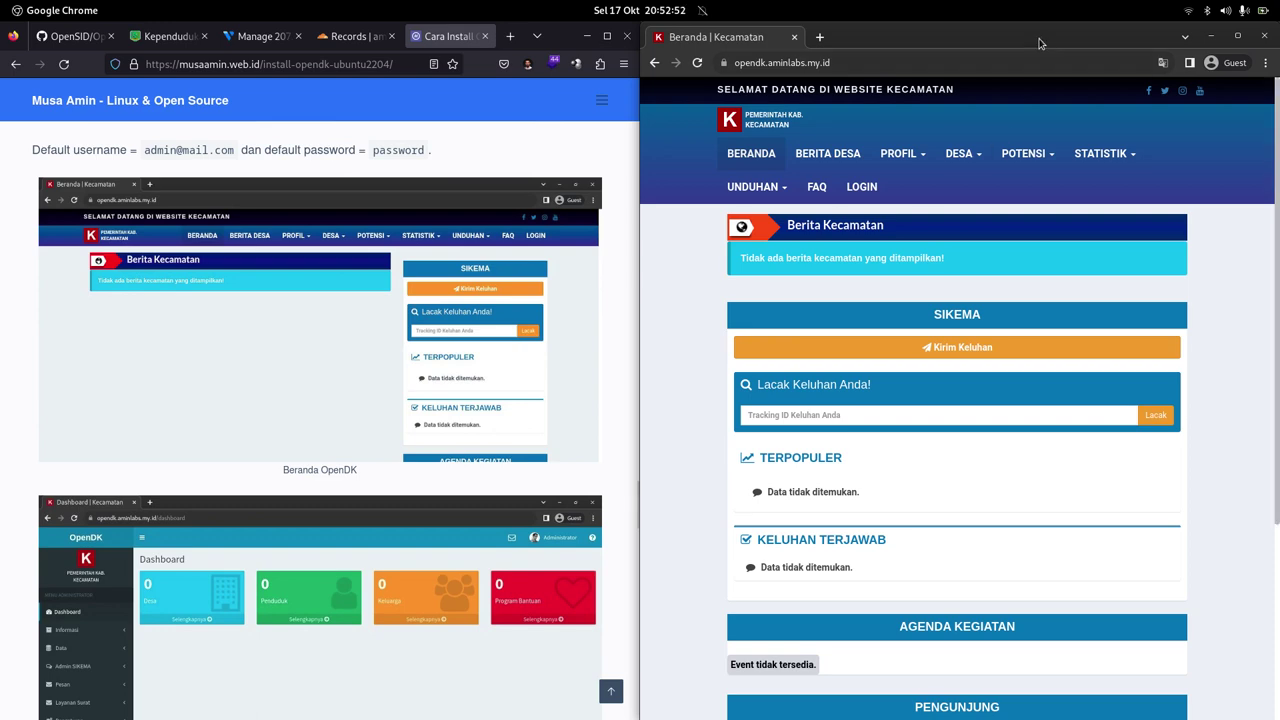
{"action": "double_click", "coordinate": [1044, 49]}
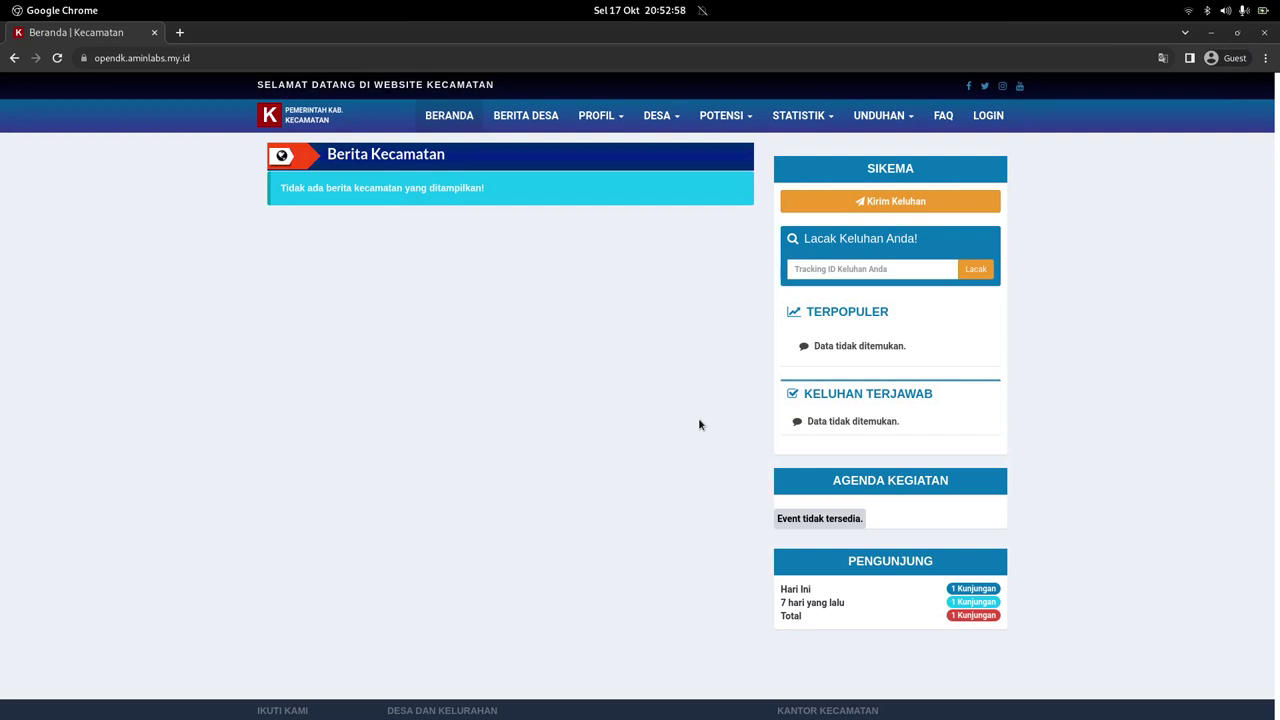
Step: On the login page, enter the default admin e-mail and begin typing the default password
{"action": "left_click", "coordinate": [990, 117]}
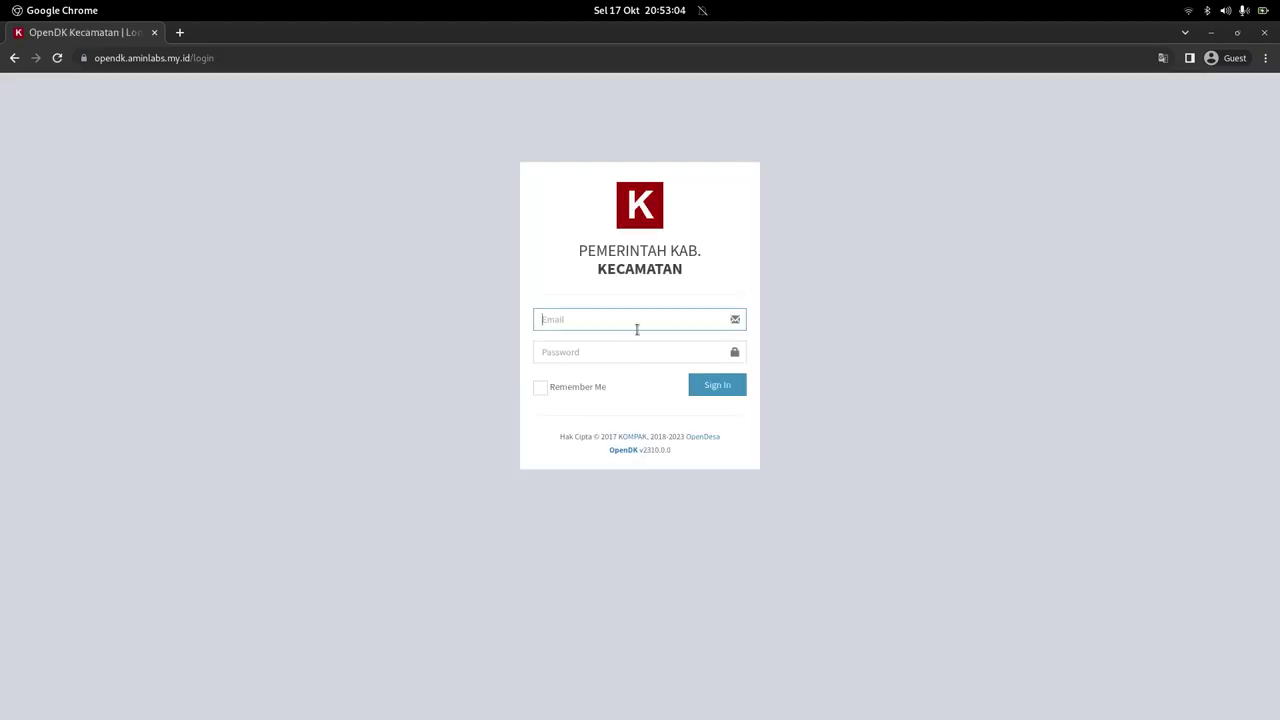
{"action": "type", "text": "adminm"}
{"action": "key", "text": "alt+Tab"}
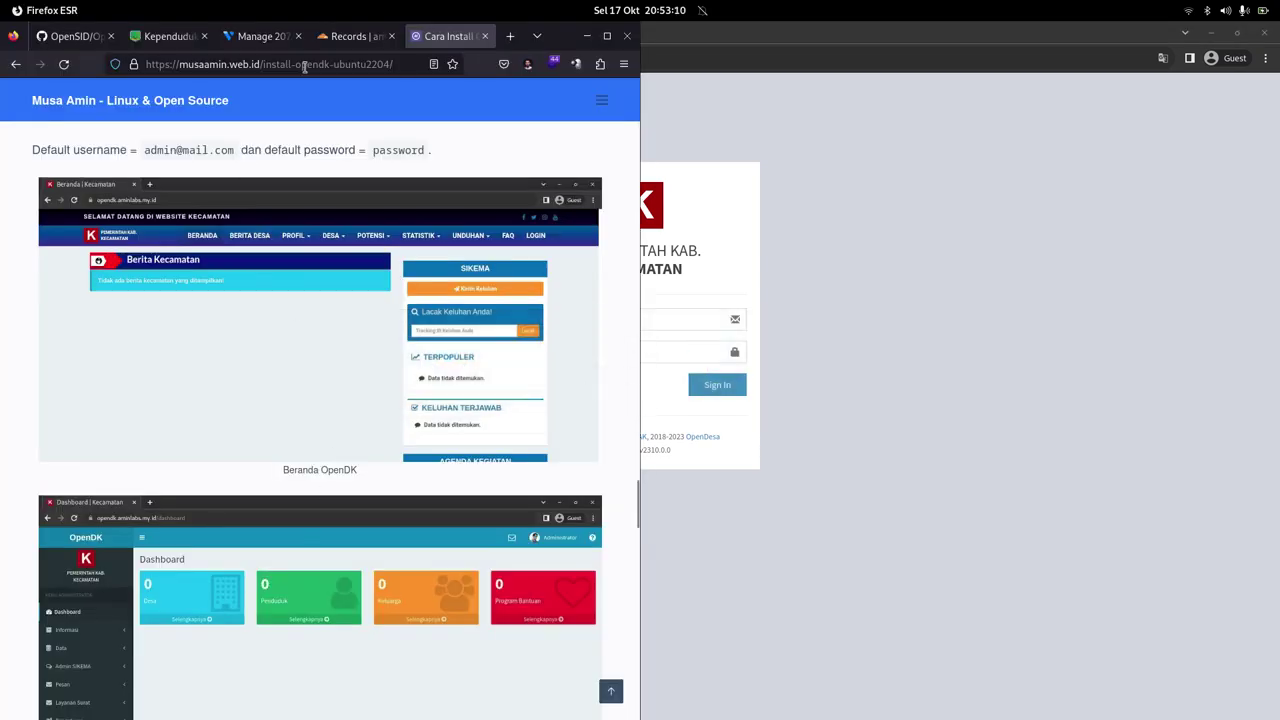
{"action": "scroll", "coordinate": [300, 326], "scroll_direction": "up", "scroll_amount": 5}
{"action": "left_click", "coordinate": [852, 545]}
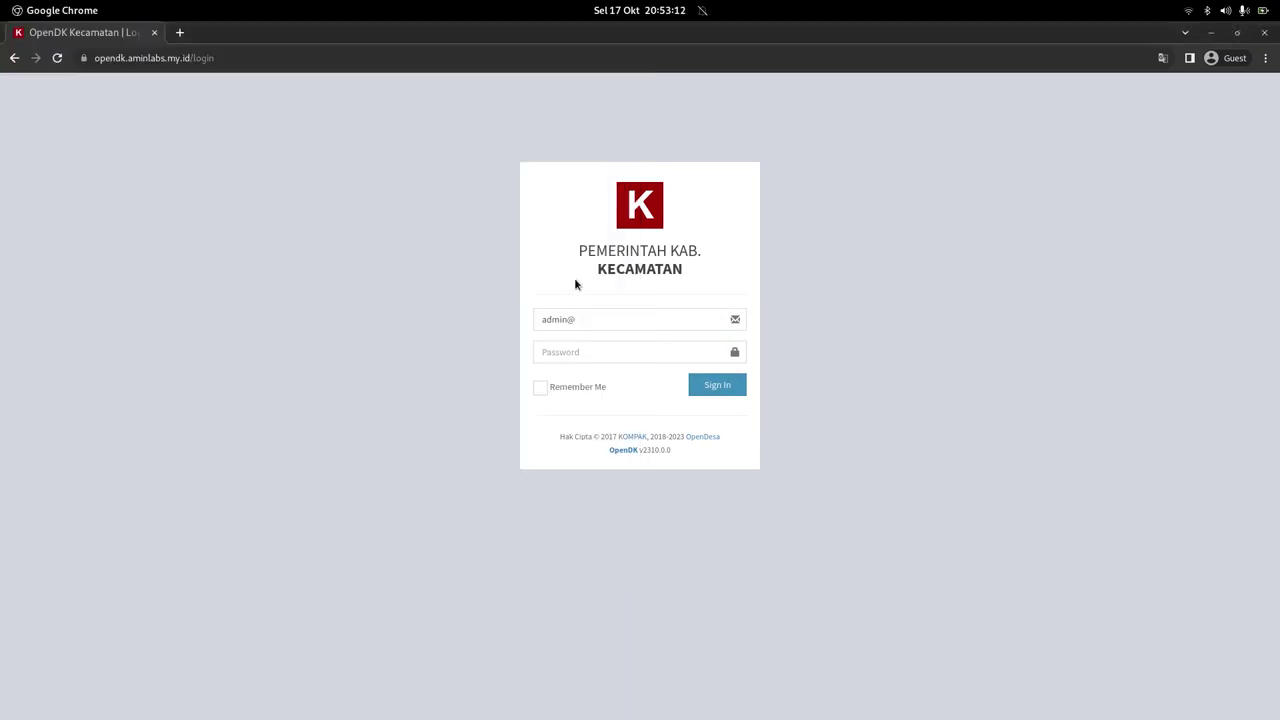
{"action": "left_click", "coordinate": [617, 319]}
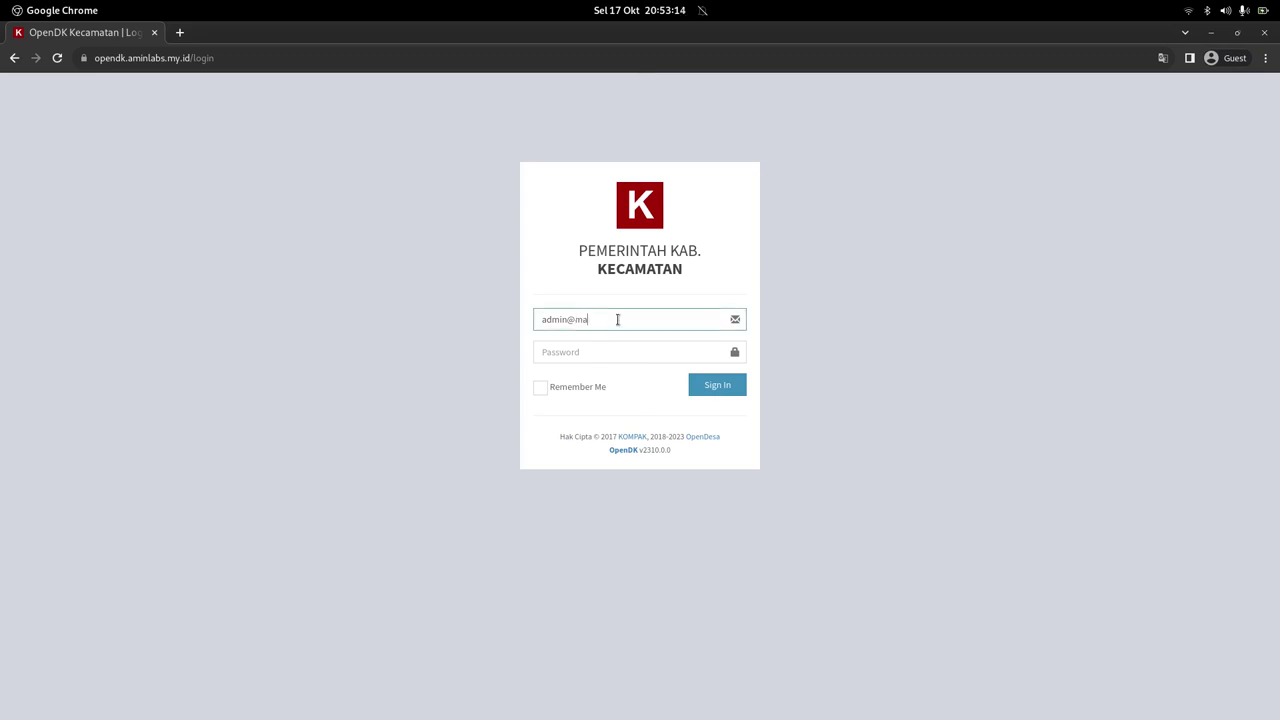
{"action": "type", "text": "mail.com"}
{"action": "key", "text": "Tab"}
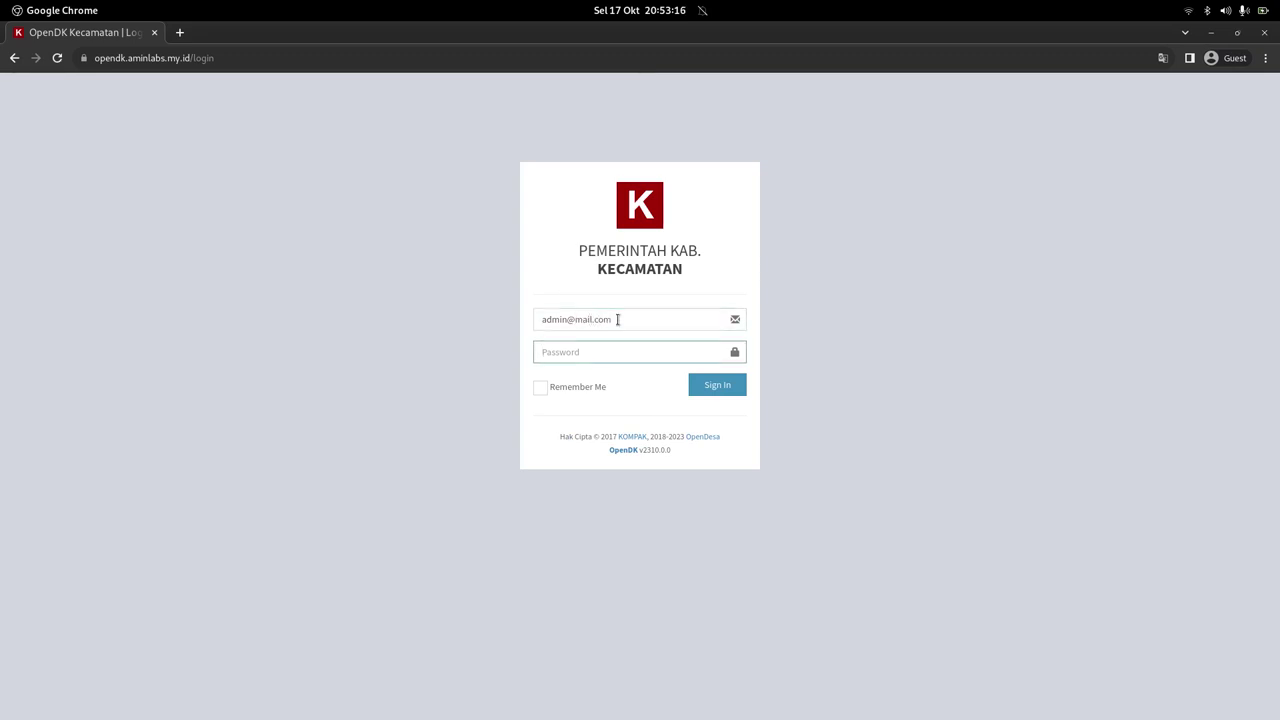
{"action": "type", "text": "p"}
Step: Sign in with default credentials, then submit a new admin e-mail with a short password
{"action": "left_click", "coordinate": [714, 392]}
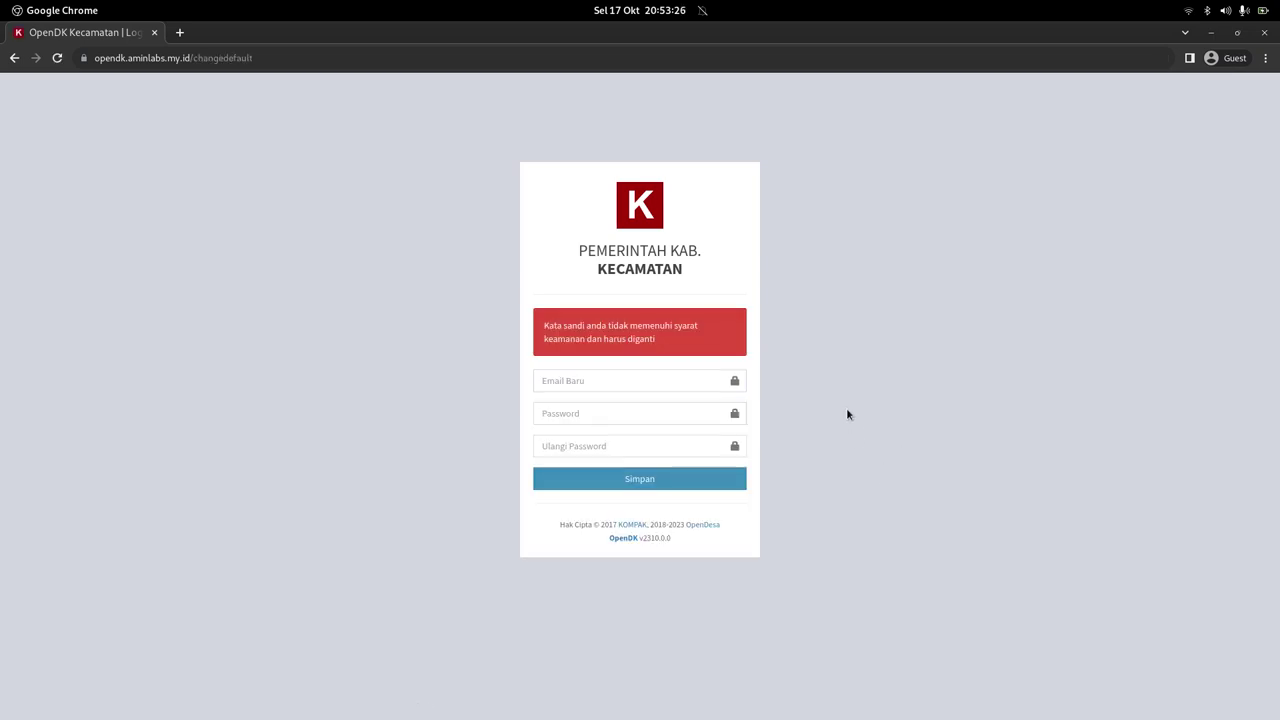
{"action": "left_click", "coordinate": [572, 383]}
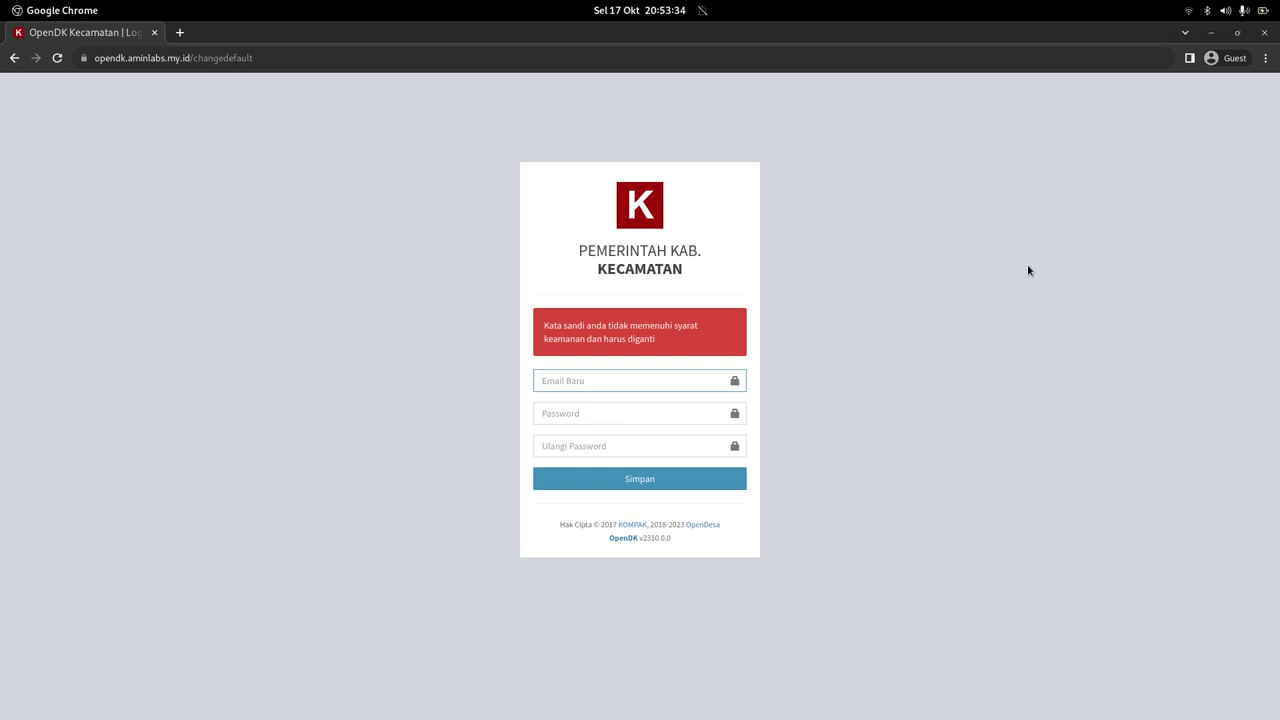
{"action": "key", "text": "Tab"}
{"action": "type", "text": "•"}
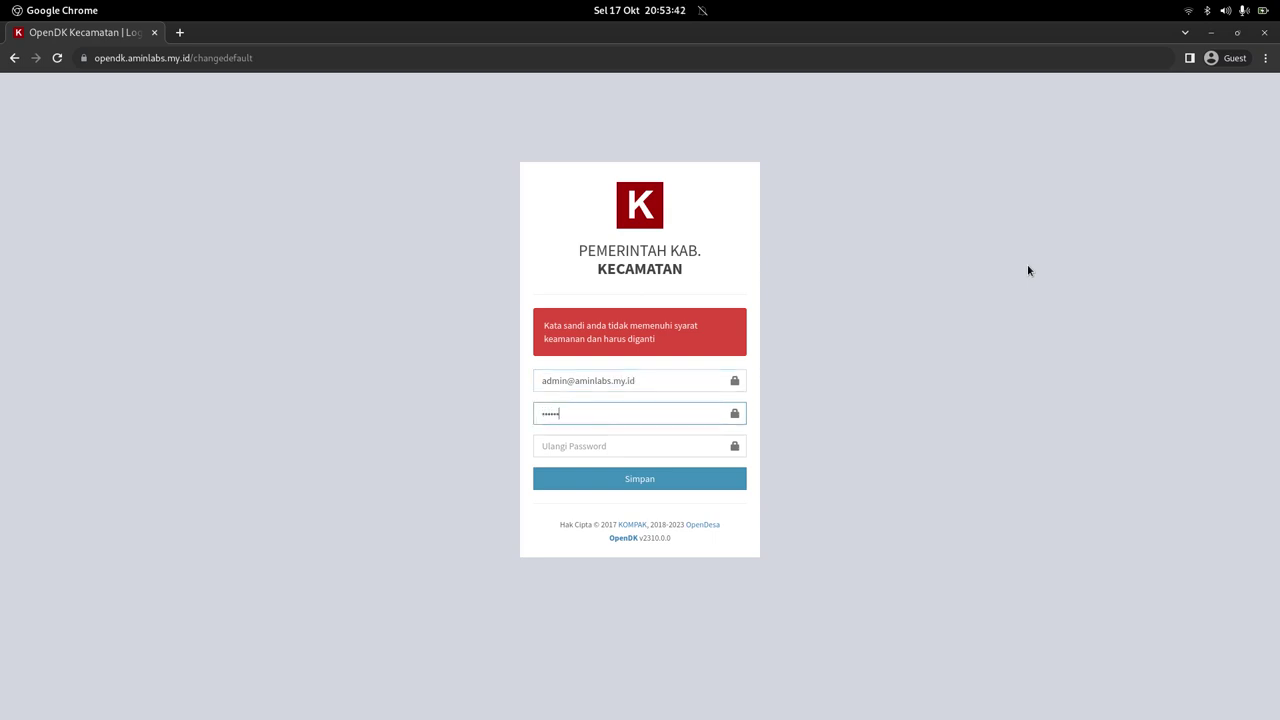
{"action": "key", "text": "Tab"}
{"action": "type", "text": "•••"}
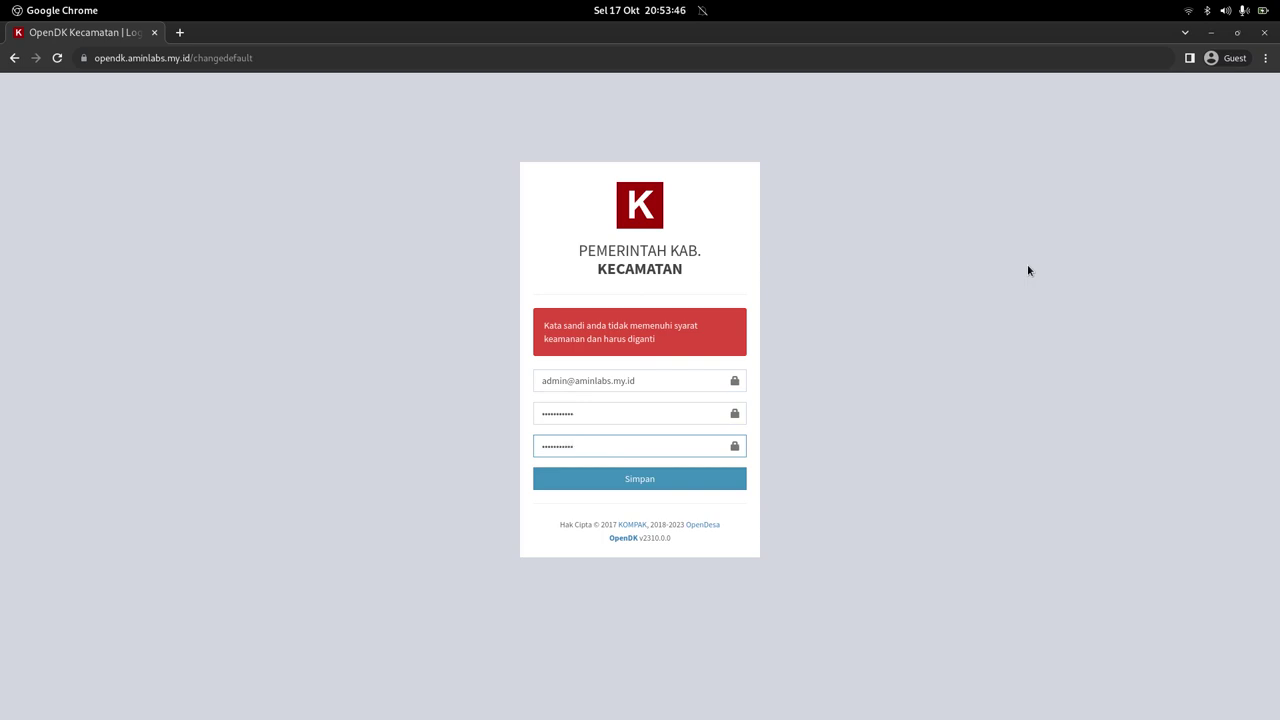
{"action": "left_click", "coordinate": [700, 483]}
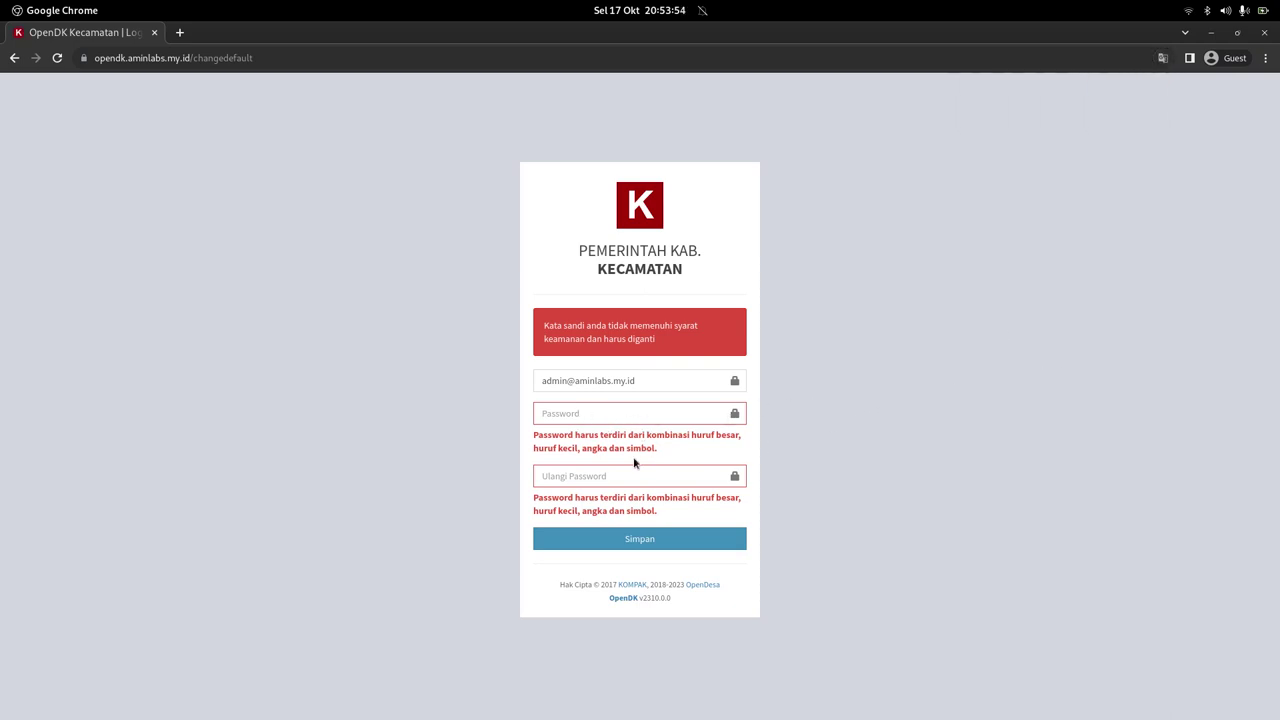
Step: Save a stronger, confirmed admin password, then switch to the tutorial in Firefox ESR
{"action": "left_click", "coordinate": [591, 414]}
{"action": "type", "text": "••••••••••"}
{"action": "key", "text": "Tab"}
{"action": "type", "text": "•••"}
{"action": "left_click", "coordinate": [680, 539]}
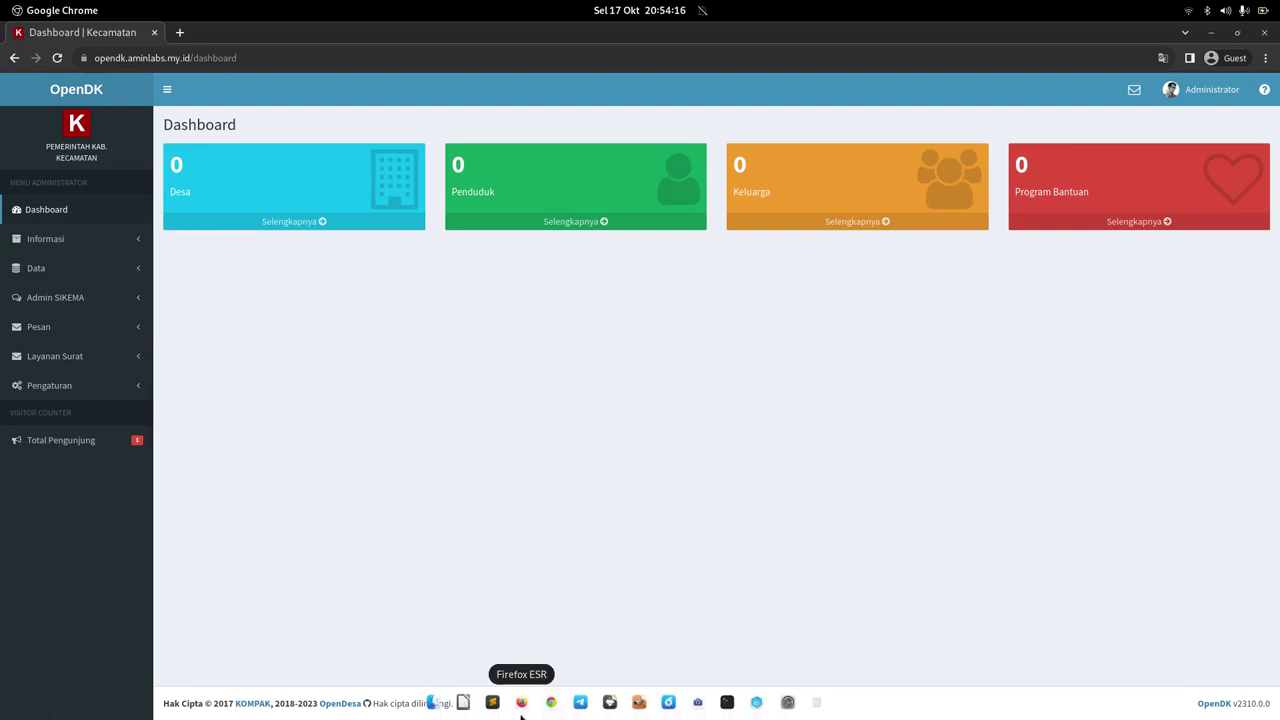
{"action": "left_click", "coordinate": [521, 702]}
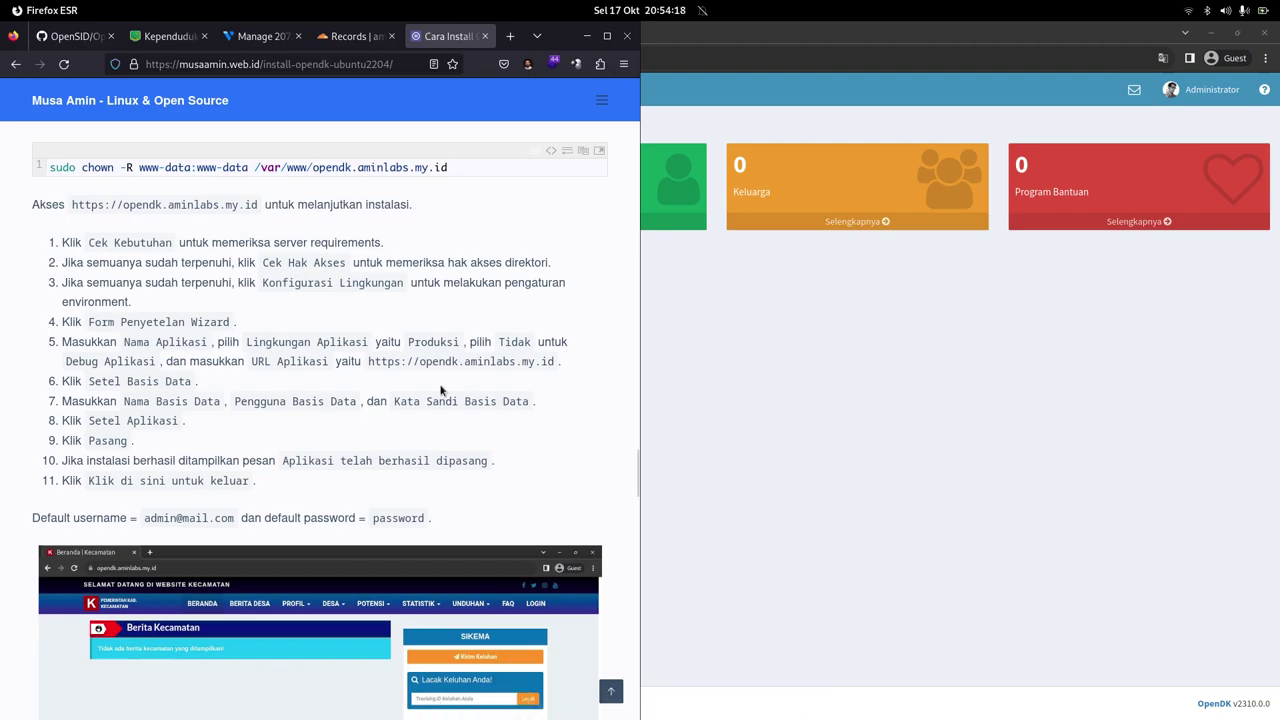
Step: Maximize the tutorial and scroll from Server Requirements down to the Apache virtual host setup
{"action": "key", "text": "super+Up"}
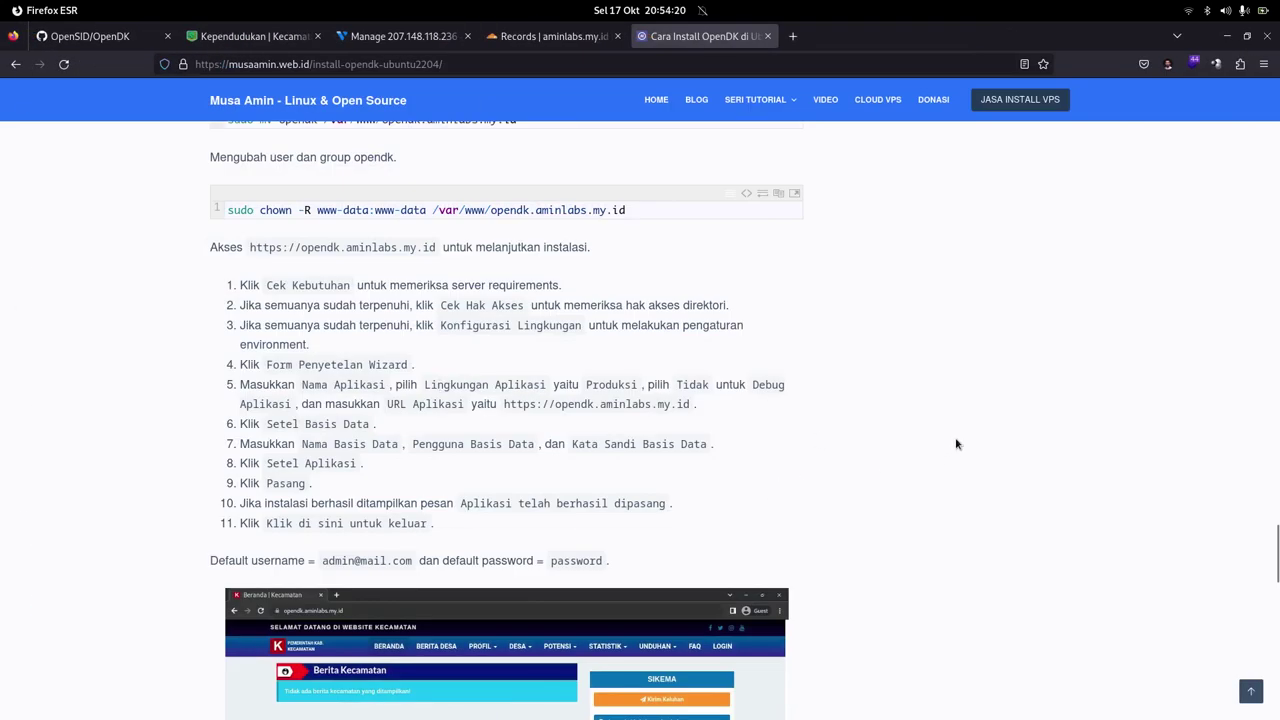
{"action": "scroll", "coordinate": [956, 444], "scroll_direction": "up", "scroll_amount": 10}
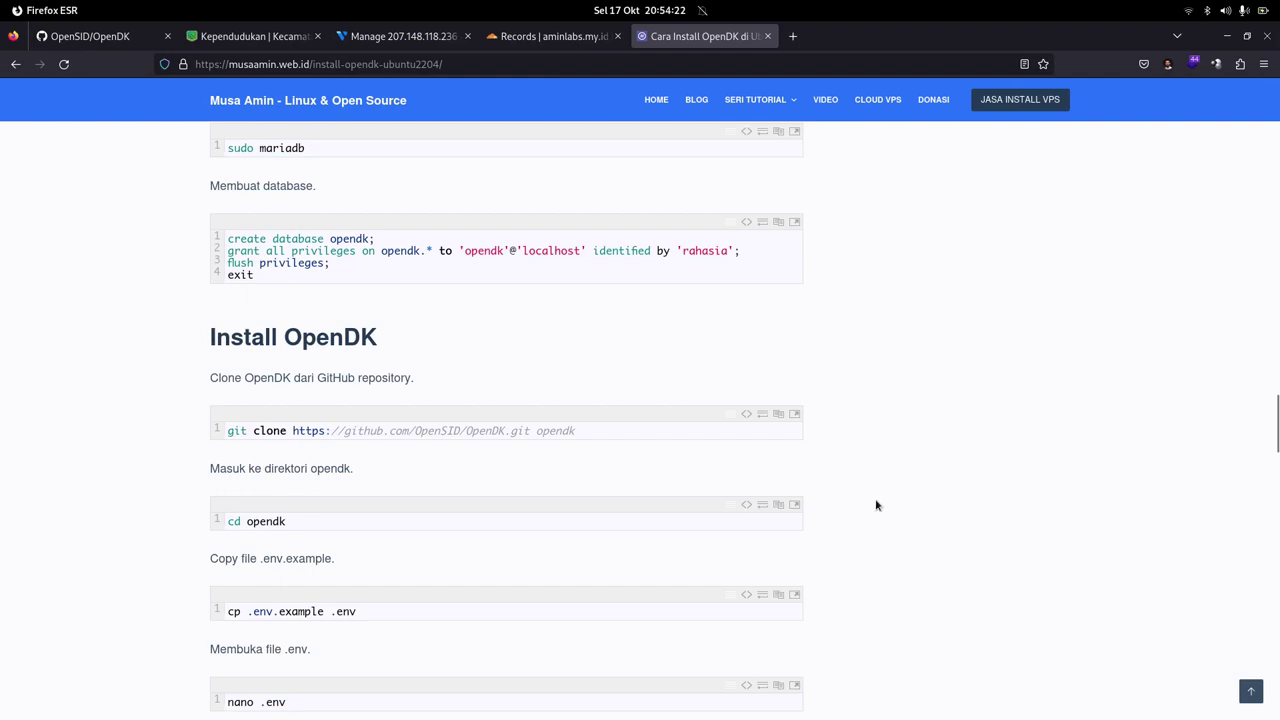
{"action": "scroll", "coordinate": [876, 505], "scroll_direction": "up", "scroll_amount": 10}
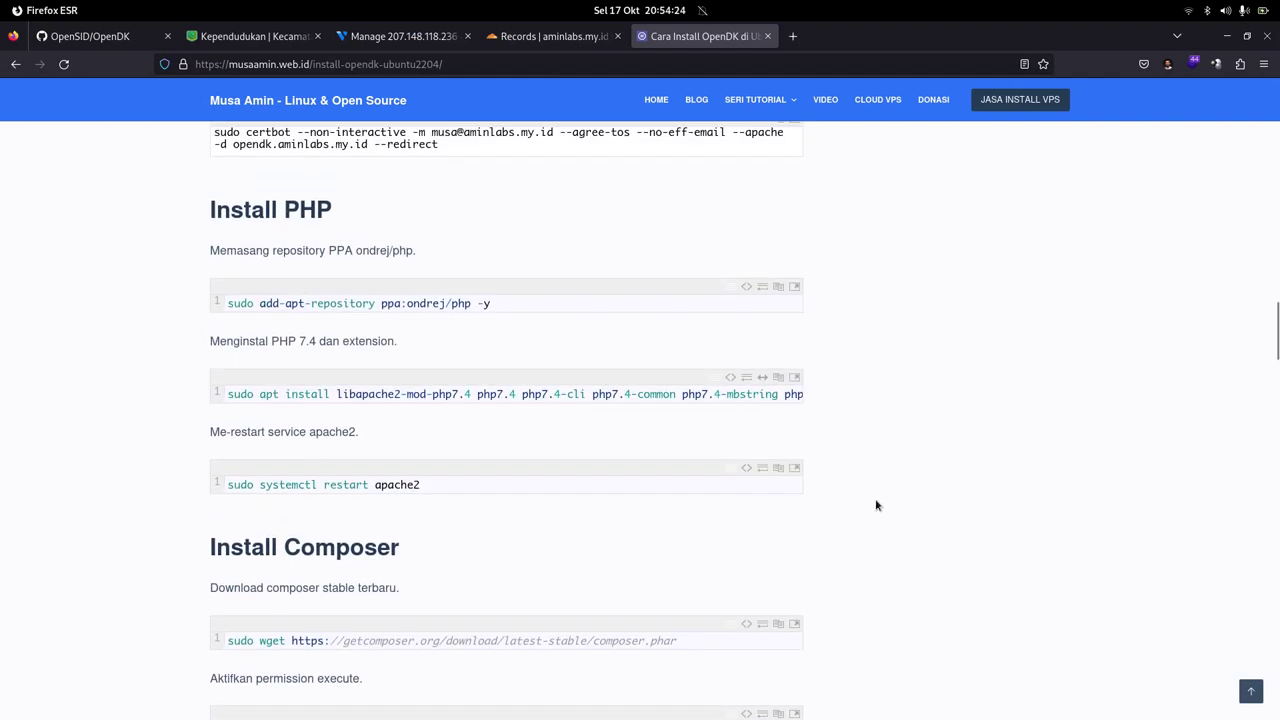
{"action": "scroll", "coordinate": [876, 505], "scroll_direction": "up", "scroll_amount": 2}
{"action": "scroll", "coordinate": [876, 505], "scroll_direction": "up", "scroll_amount": 12}
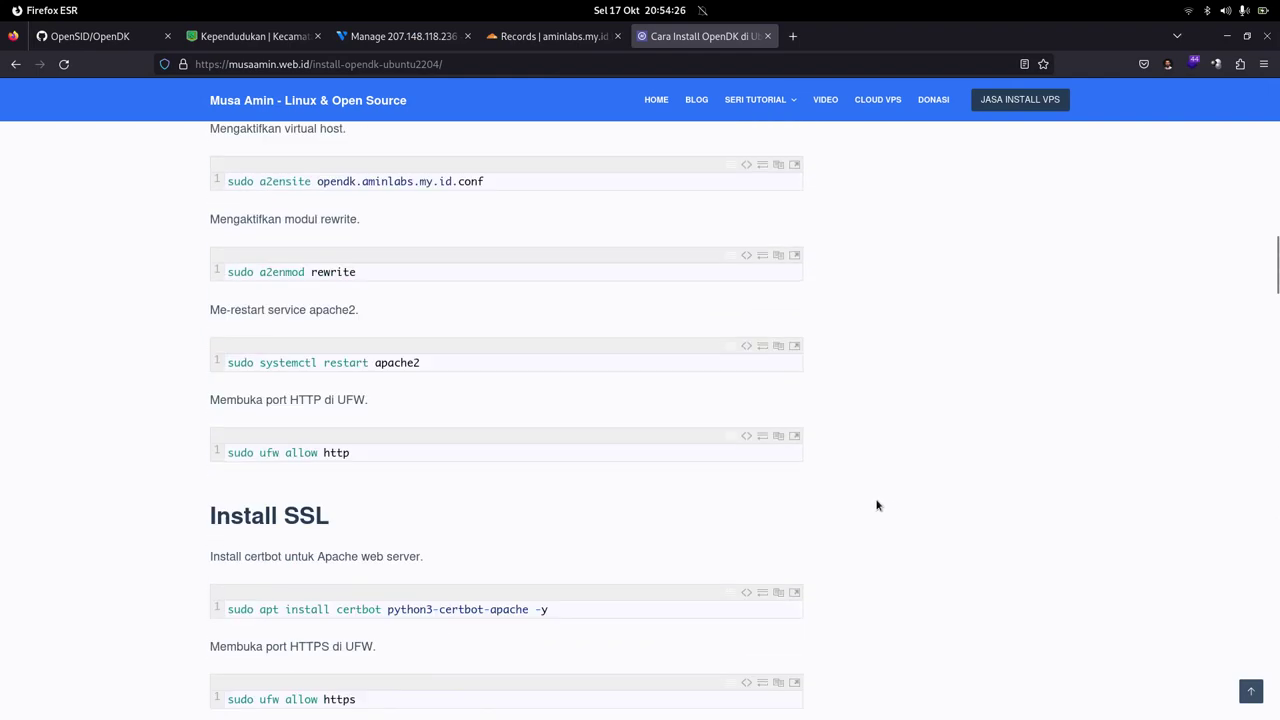
{"action": "scroll", "coordinate": [876, 505], "scroll_direction": "up", "scroll_amount": 8}
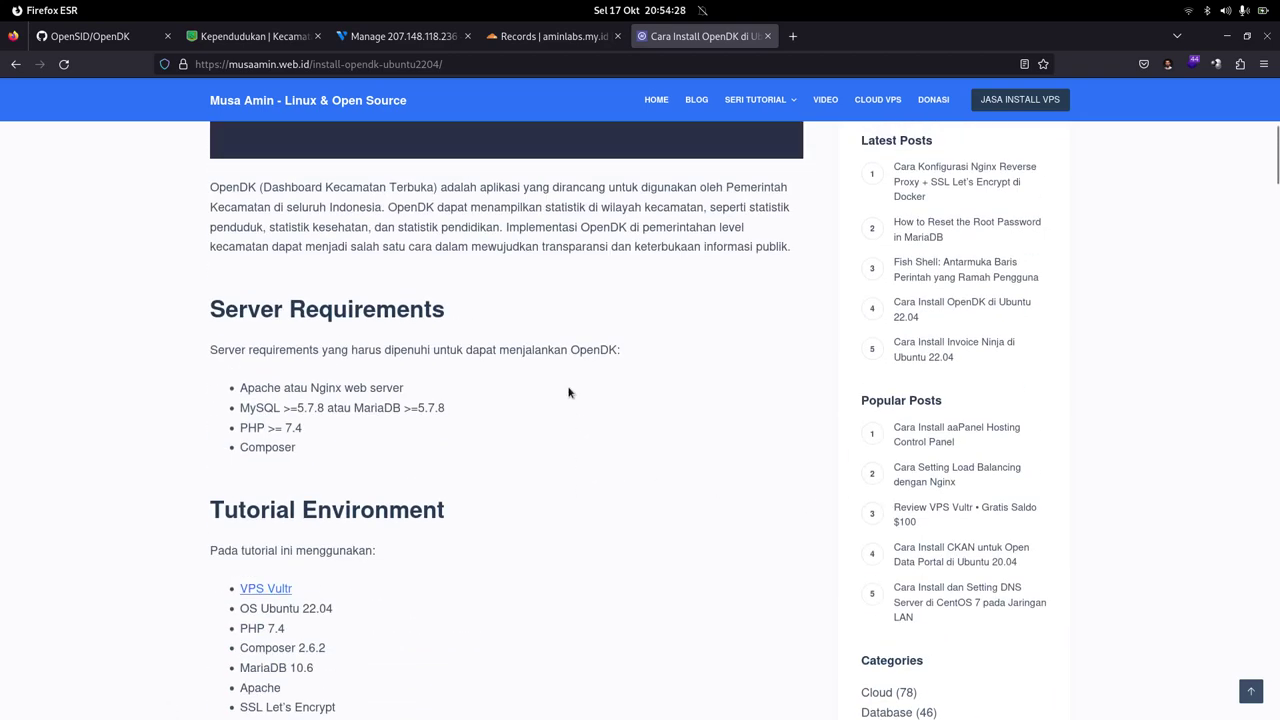
{"action": "scroll", "coordinate": [549, 325], "scroll_direction": "down", "scroll_amount": 6}
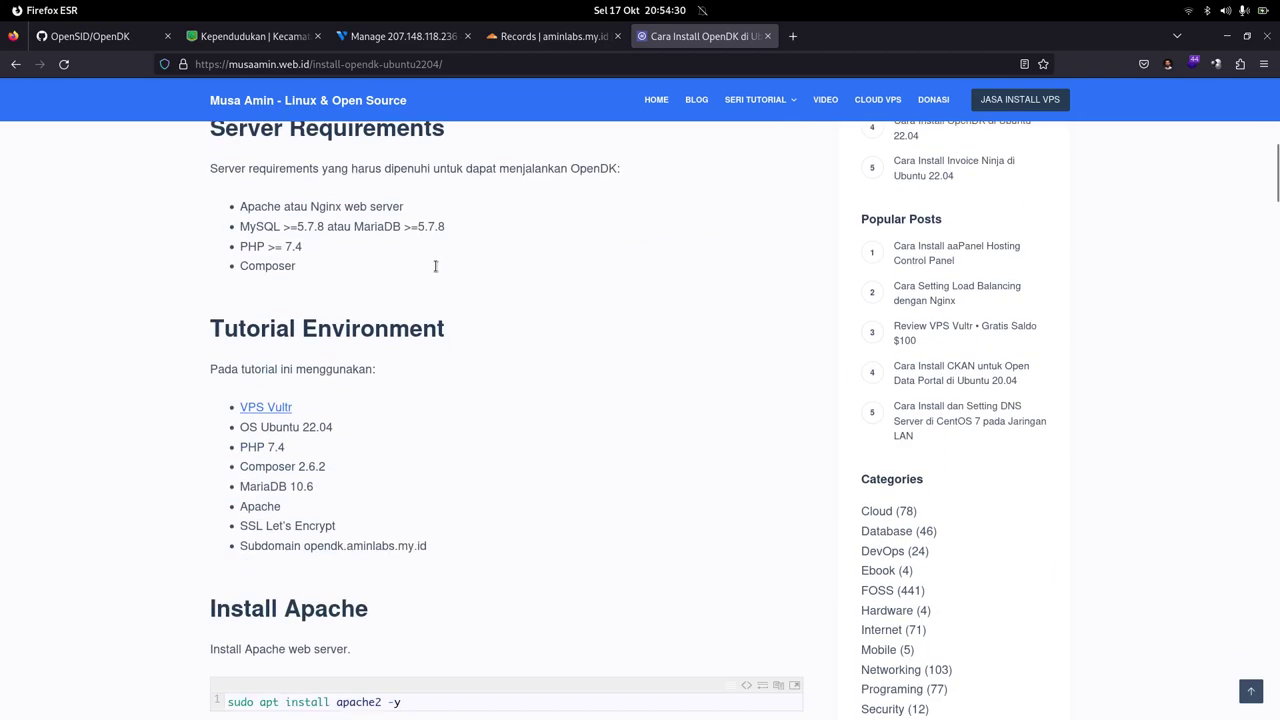
{"action": "scroll", "coordinate": [476, 268], "scroll_direction": "down", "scroll_amount": 2}
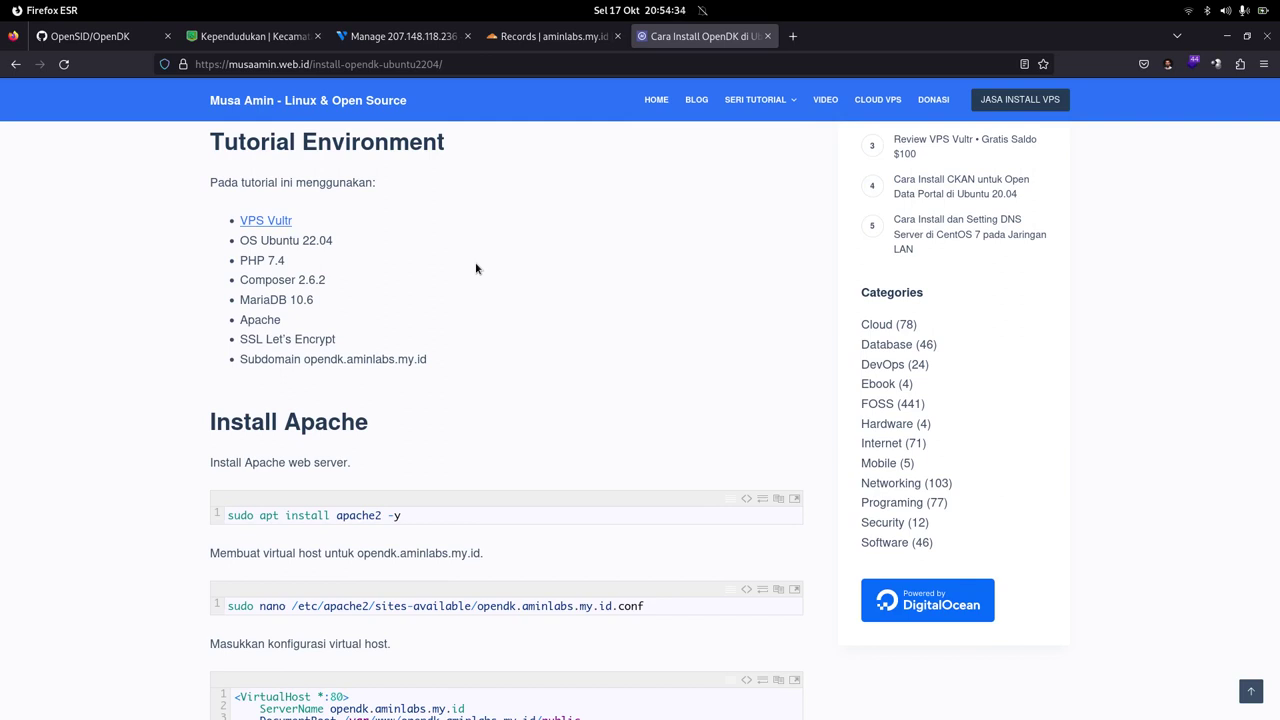
{"action": "scroll", "coordinate": [489, 261], "scroll_direction": "down", "scroll_amount": 6}
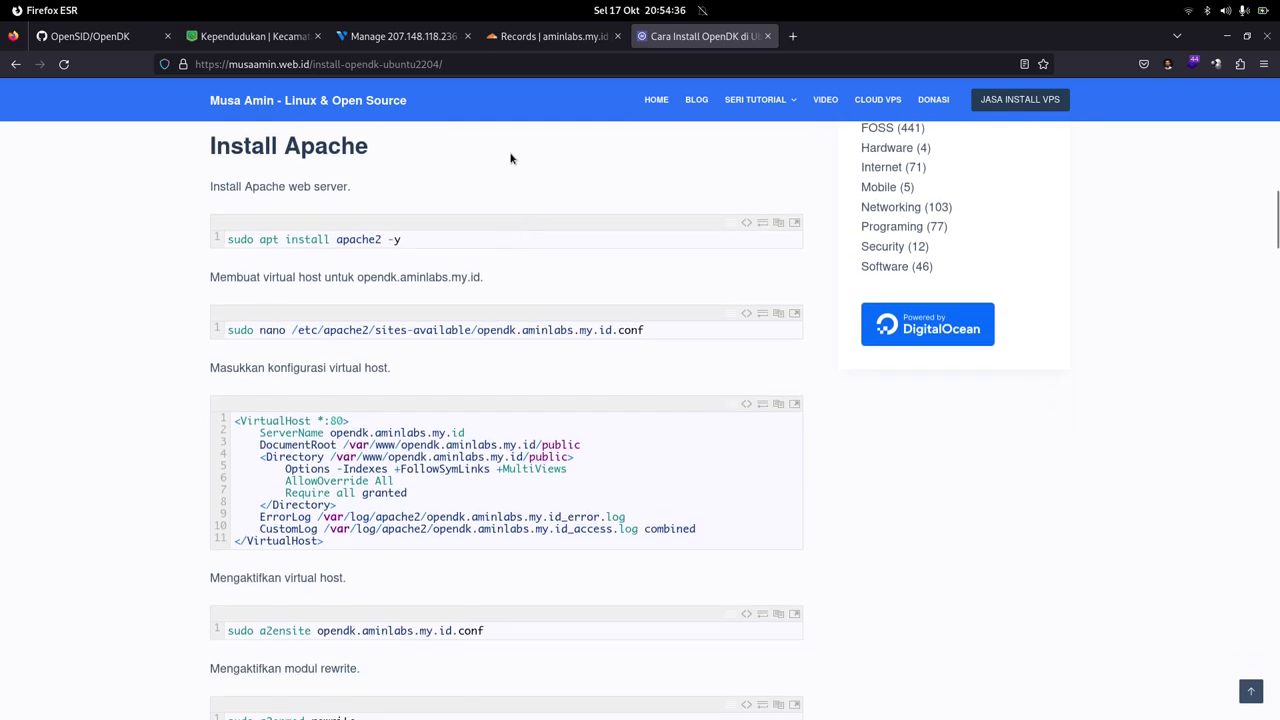
{"action": "scroll", "coordinate": [510, 160], "scroll_direction": "down", "scroll_amount": 4}
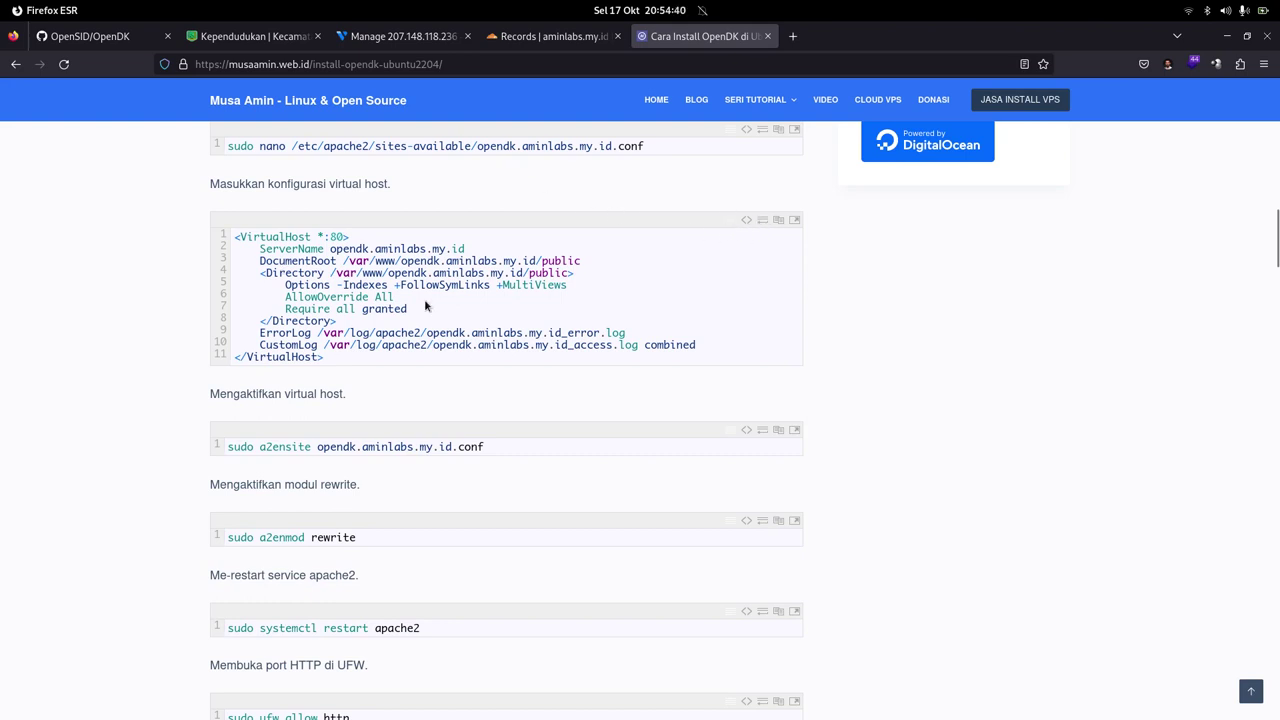
Step: Highlight the DocumentRoot path /var/www/opendk.aminlabs.my.id/public and the rewrite module in the code
{"action": "double_click", "coordinate": [401, 262]}
{"action": "left_click", "coordinate": [425, 259]}
{"action": "left_click_drag", "start_coordinate": [346, 261], "coordinate": [544, 262]}
{"action": "double_click", "coordinate": [555, 260]}
{"action": "left_click", "coordinate": [553, 259]}
{"action": "double_click", "coordinate": [549, 260]}
{"action": "left_click", "coordinate": [588, 267]}
{"action": "scroll", "coordinate": [588, 267], "scroll_direction": "down", "scroll_amount": 5}
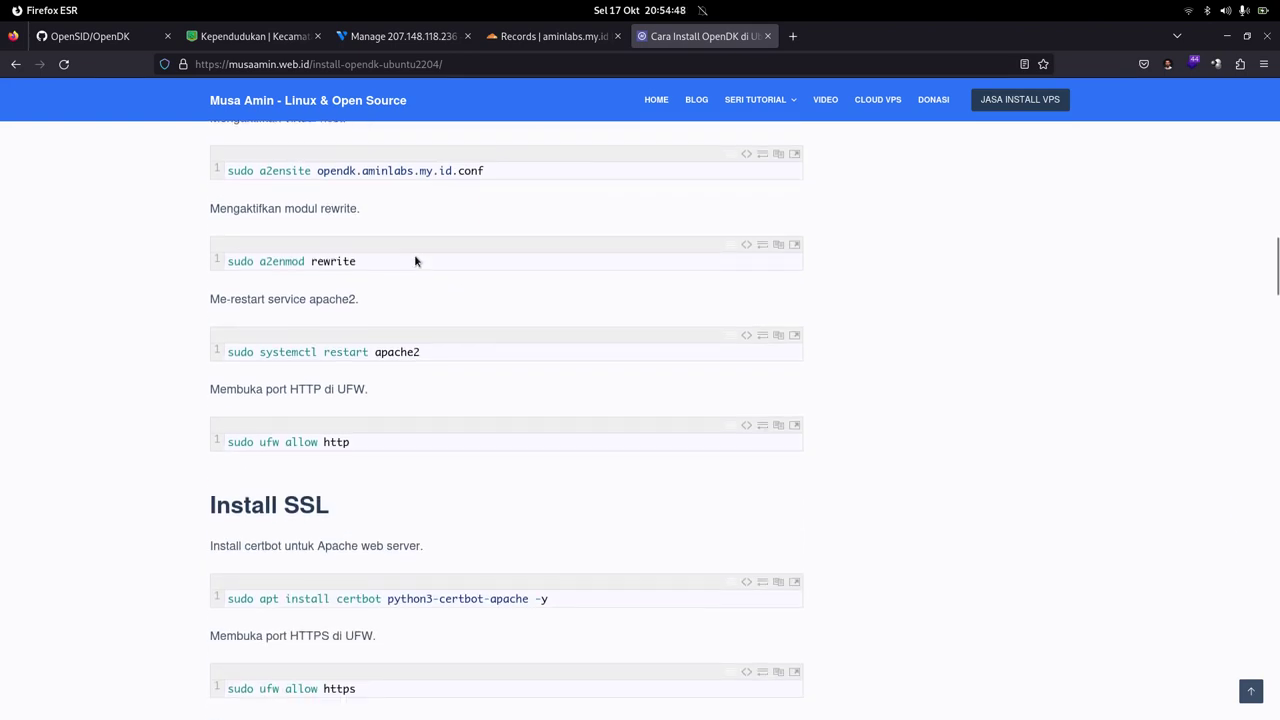
{"action": "double_click", "coordinate": [337, 262]}
{"action": "left_click", "coordinate": [448, 282]}
Step: Scroll past Install SSL, PHP, Composer and Install OpenDK to the numbered installation steps
{"action": "scroll", "coordinate": [494, 249], "scroll_direction": "down", "scroll_amount": 7}
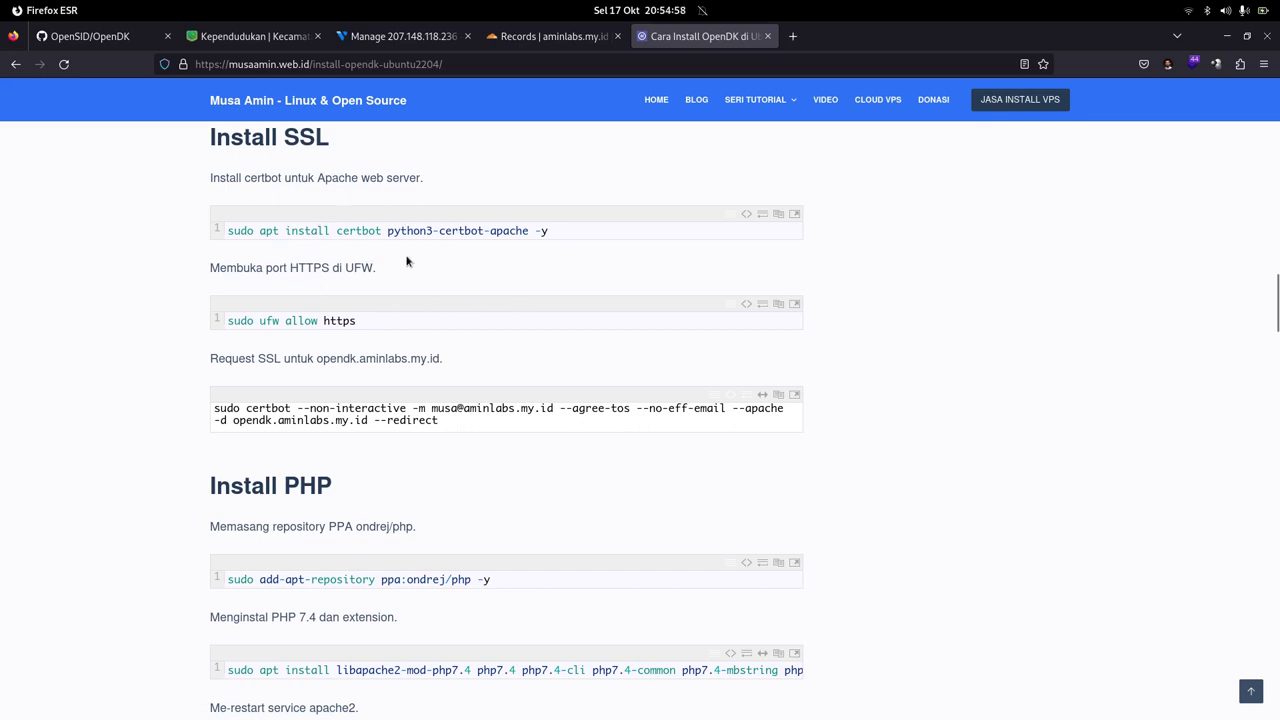
{"action": "scroll", "coordinate": [458, 246], "scroll_direction": "down", "scroll_amount": 4}
{"action": "scroll", "coordinate": [488, 250], "scroll_direction": "down", "scroll_amount": 4}
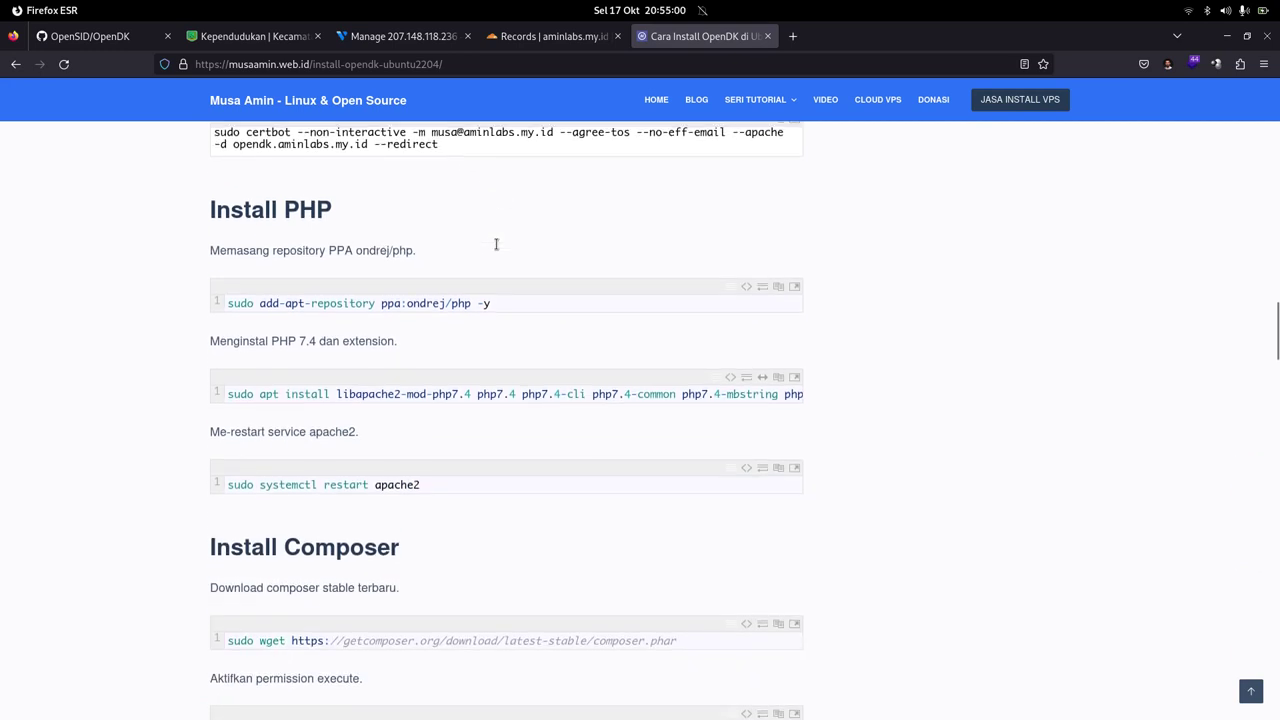
{"action": "mouse_move", "coordinate": [506, 313]}
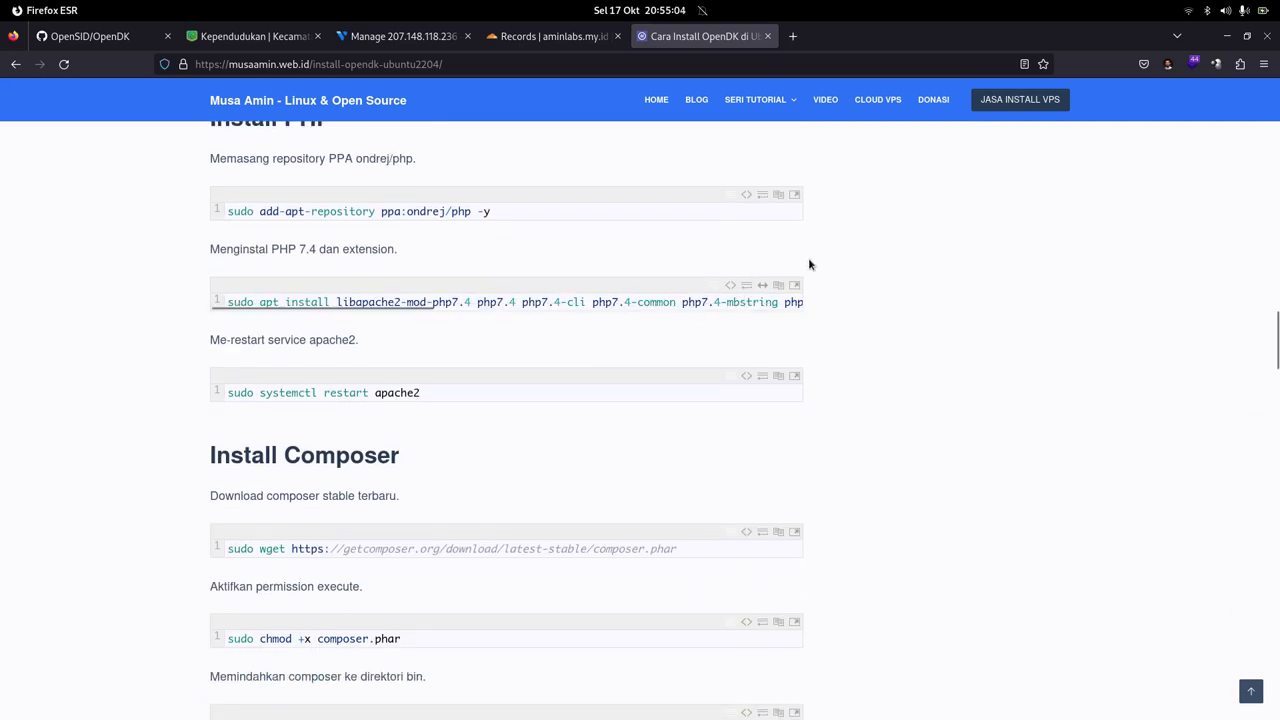
{"action": "scroll", "coordinate": [810, 264], "scroll_direction": "down", "scroll_amount": 6}
{"action": "scroll", "coordinate": [544, 288], "scroll_direction": "down", "scroll_amount": 15}
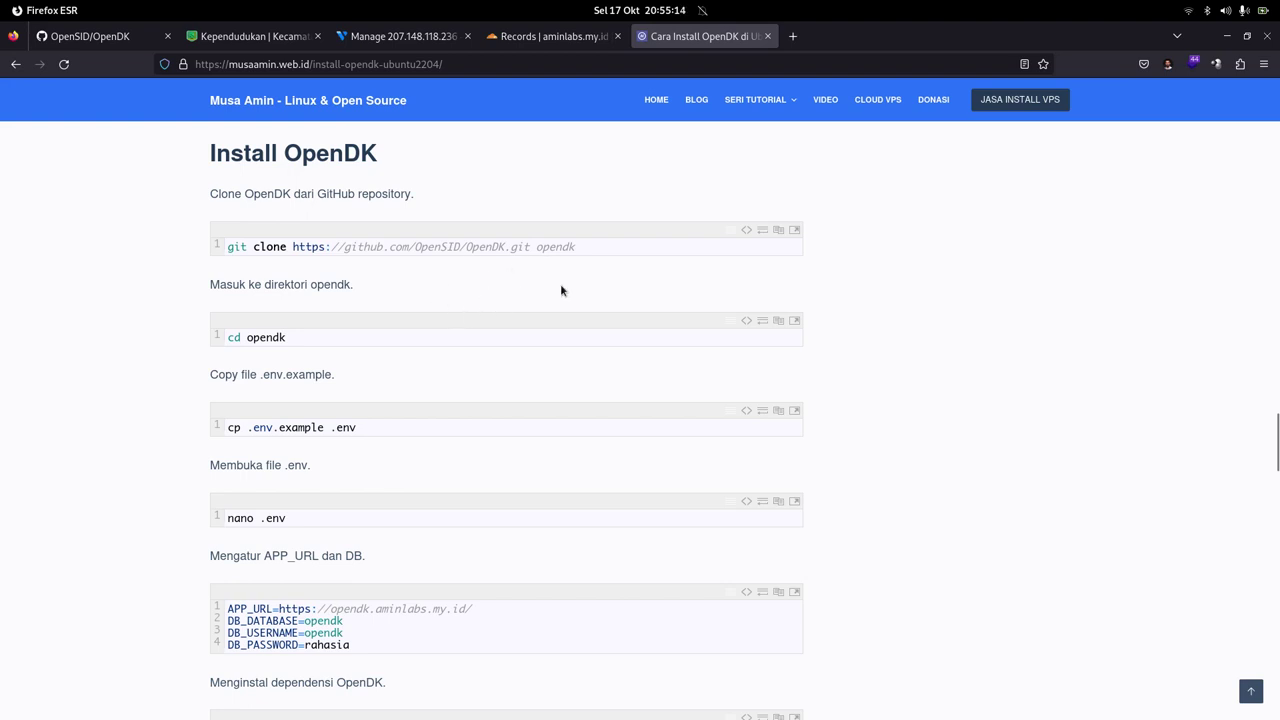
{"action": "scroll", "coordinate": [561, 280], "scroll_direction": "down", "scroll_amount": 3}
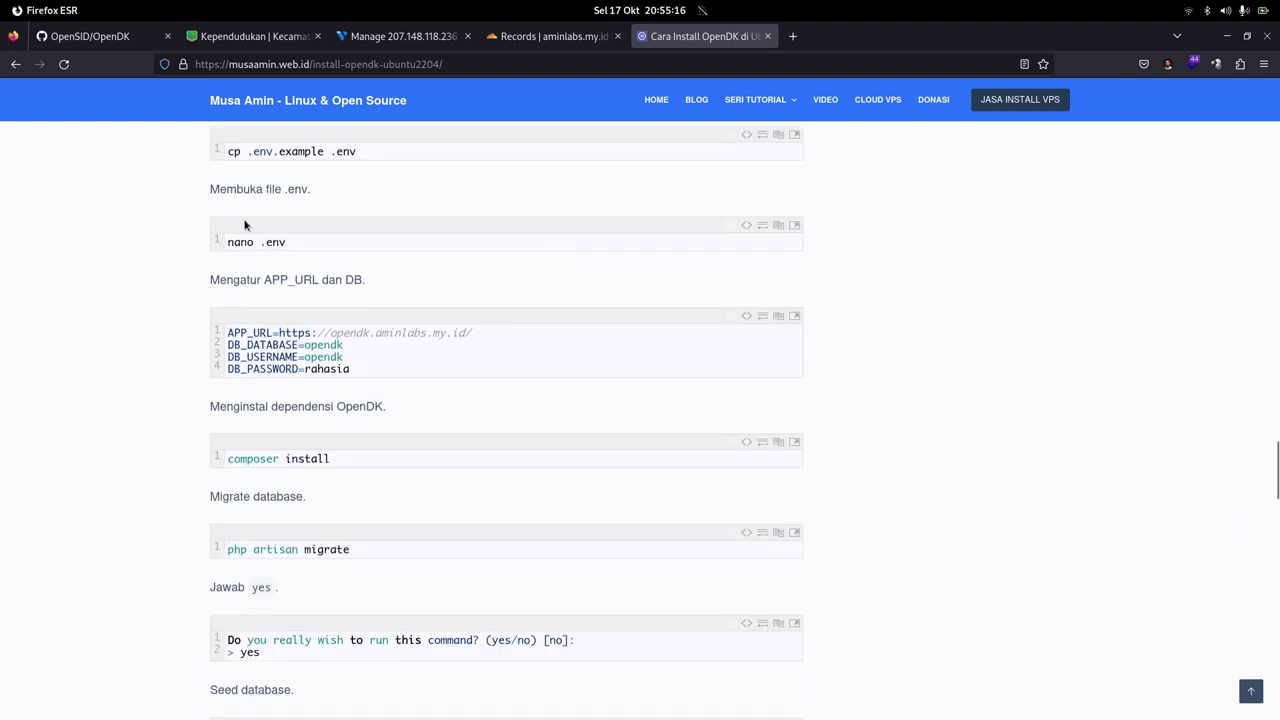
{"action": "scroll", "coordinate": [291, 239], "scroll_direction": "up", "scroll_amount": 1}
{"action": "scroll", "coordinate": [284, 235], "scroll_direction": "up", "scroll_amount": 1}
{"action": "scroll", "coordinate": [320, 236], "scroll_direction": "down", "scroll_amount": 8}
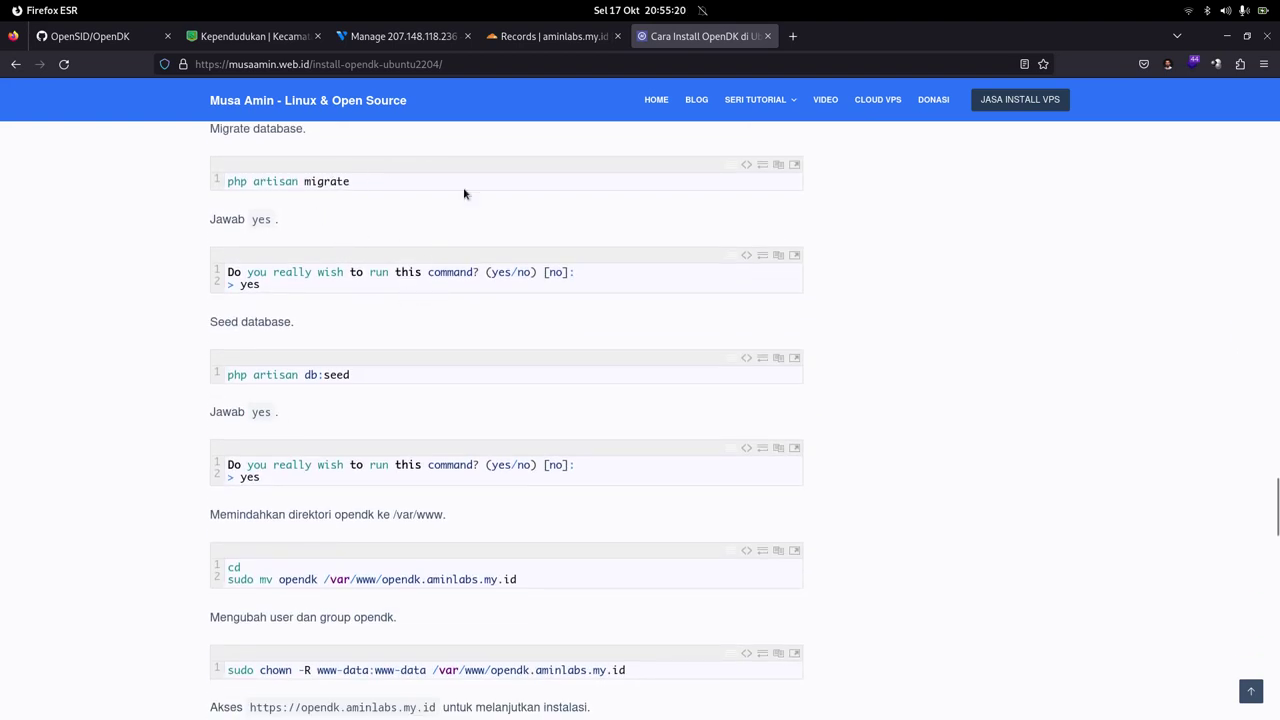
{"action": "scroll", "coordinate": [462, 255], "scroll_direction": "down", "scroll_amount": 3}
{"action": "scroll", "coordinate": [462, 255], "scroll_direction": "down", "scroll_amount": 3}
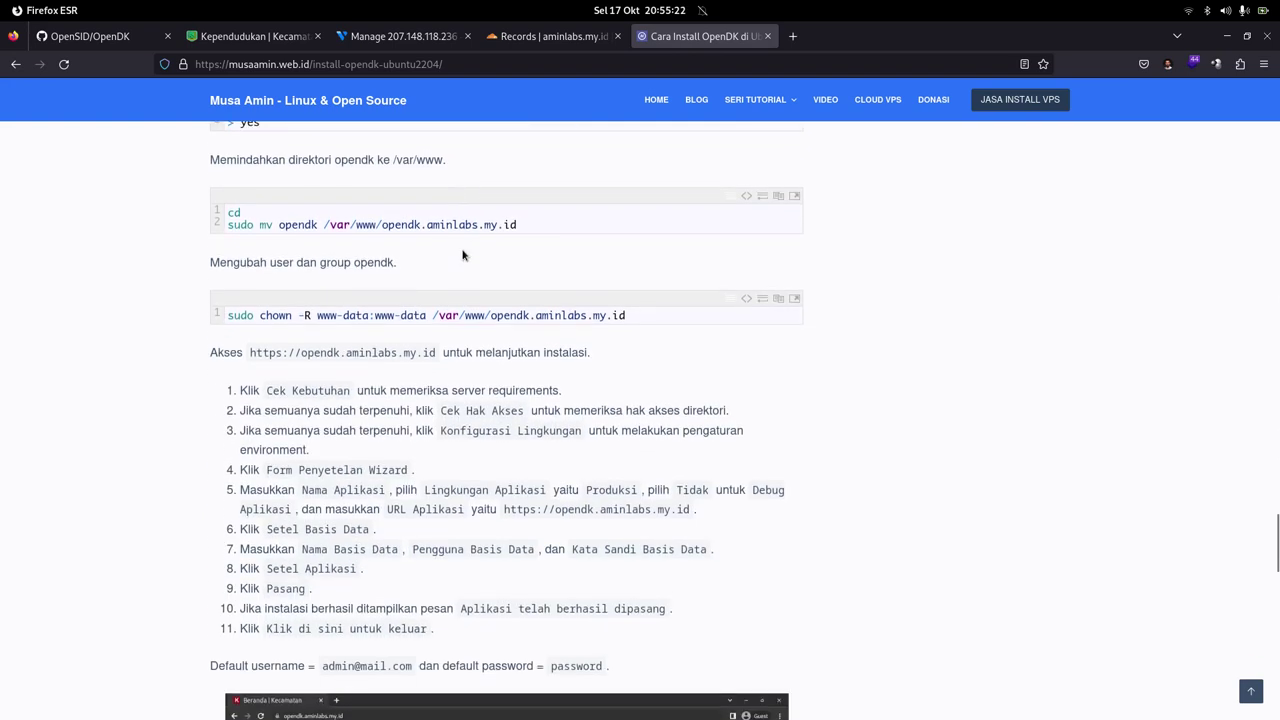